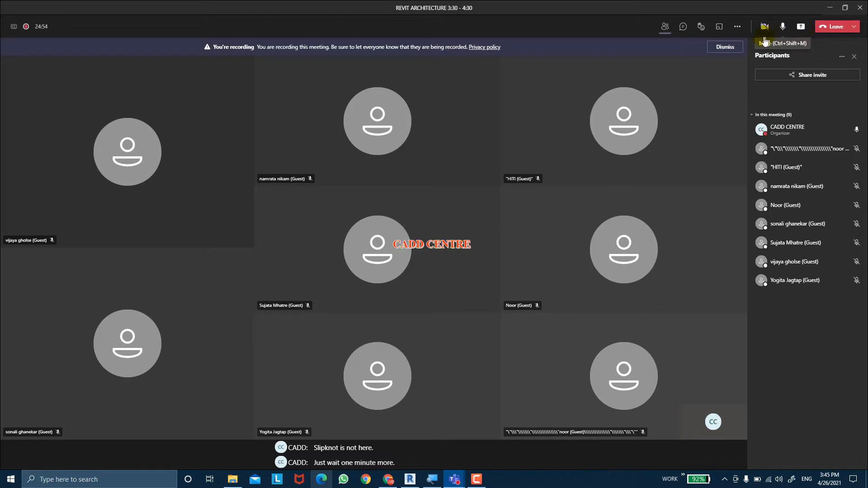
# Dismiss the recording notice, share Screen #1 without computer sound in the Teams meeting, and minimise the Teams window
pyautogui.click(729, 48)
pyautogui.click(743, 29)
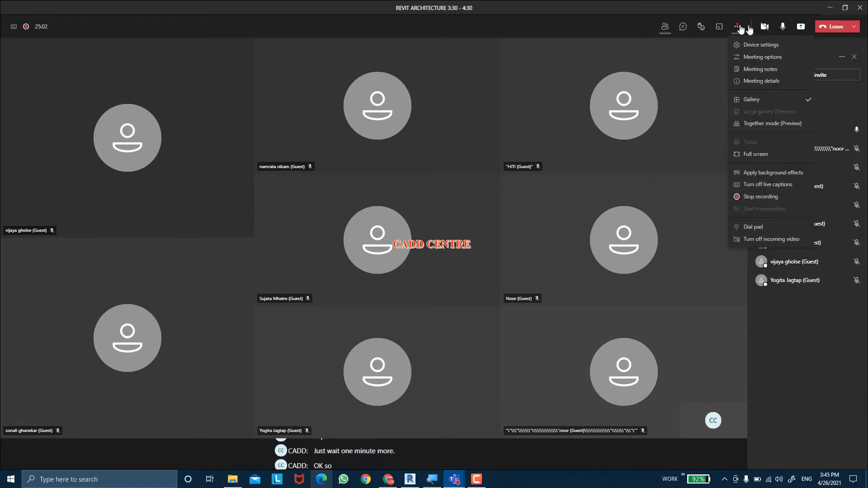
pyautogui.click(799, 27)
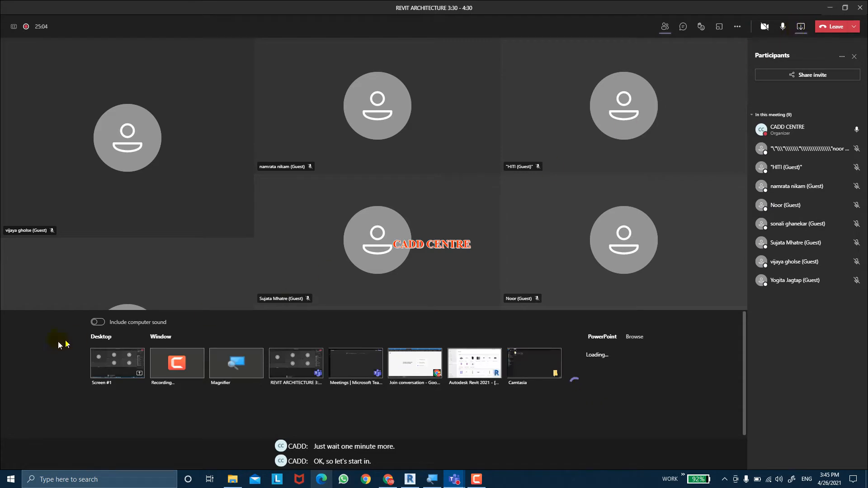
pyautogui.click(98, 359)
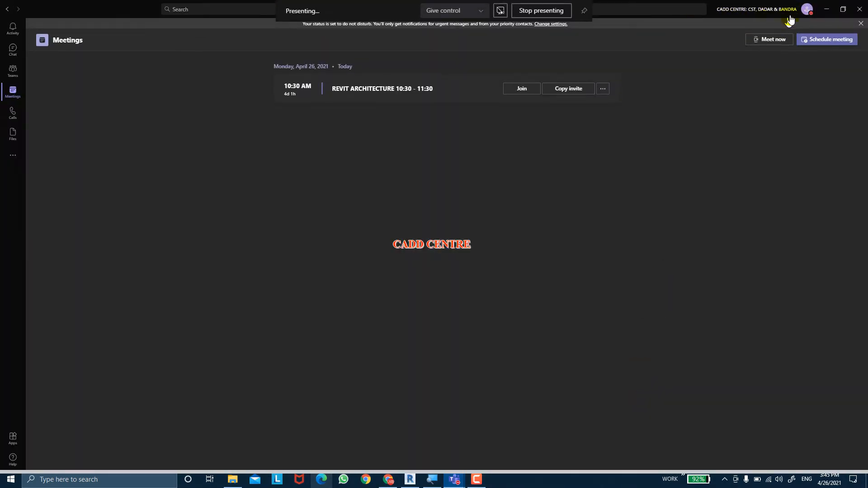
pyautogui.click(829, 11)
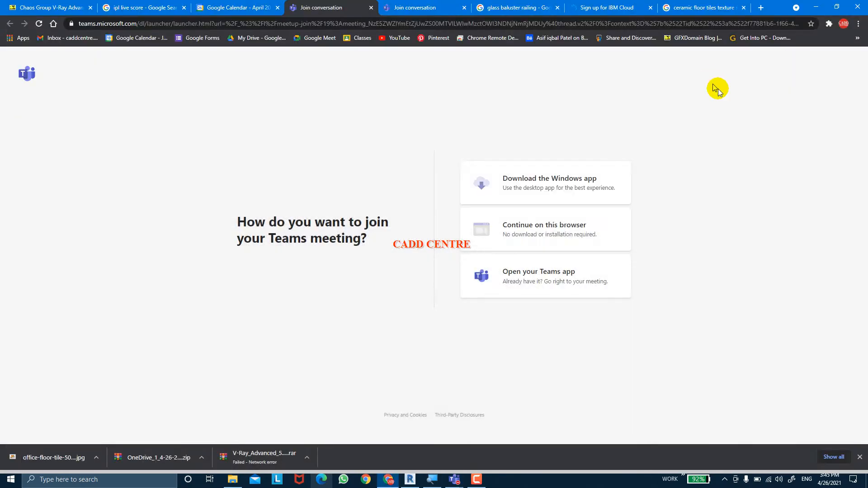
# Close the two Join conversation tabs and the ceramic floor tiles texture tab, and minimise the browser
pyautogui.middleClick(320, 4)
pyautogui.middleClick(320, 3)
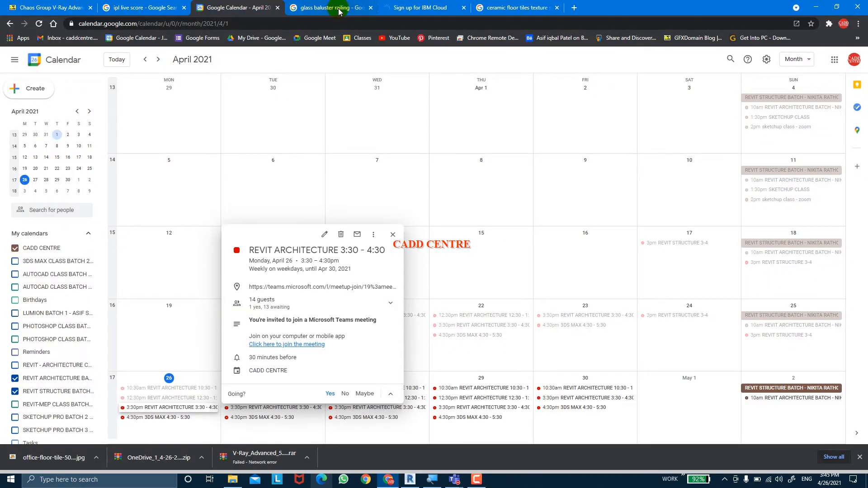
pyautogui.middleClick(518, 3)
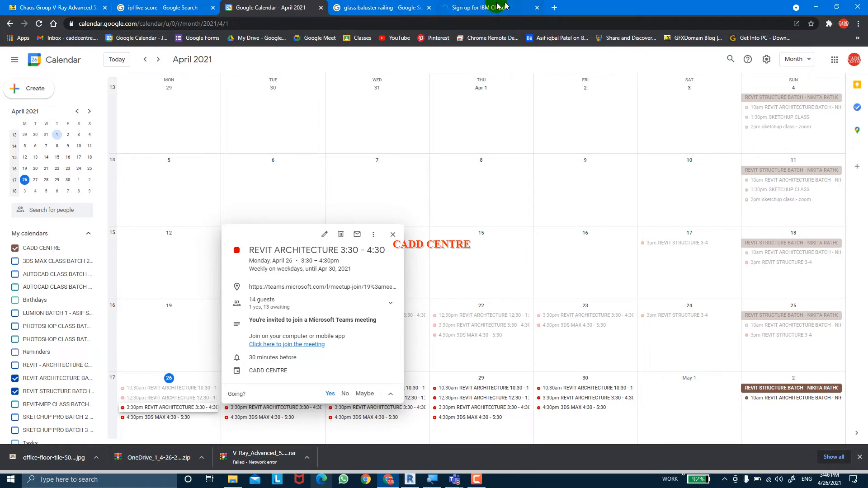
pyautogui.click(816, 7)
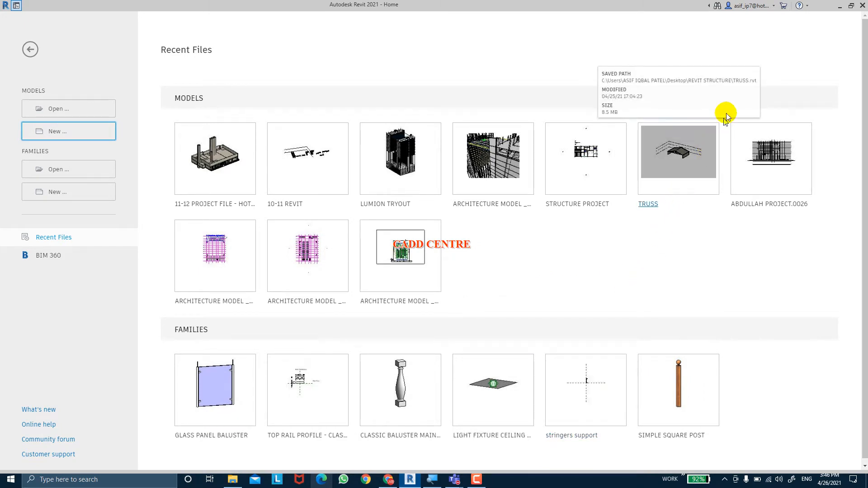
# Switch to the Teams meeting window, check the meeting chat for replies, and return to Revit
pyautogui.moveTo(454, 478)
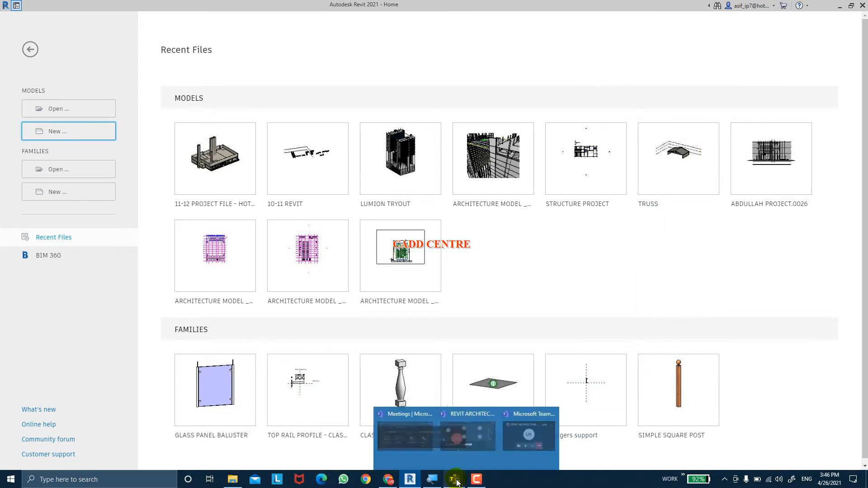
pyautogui.click(514, 412)
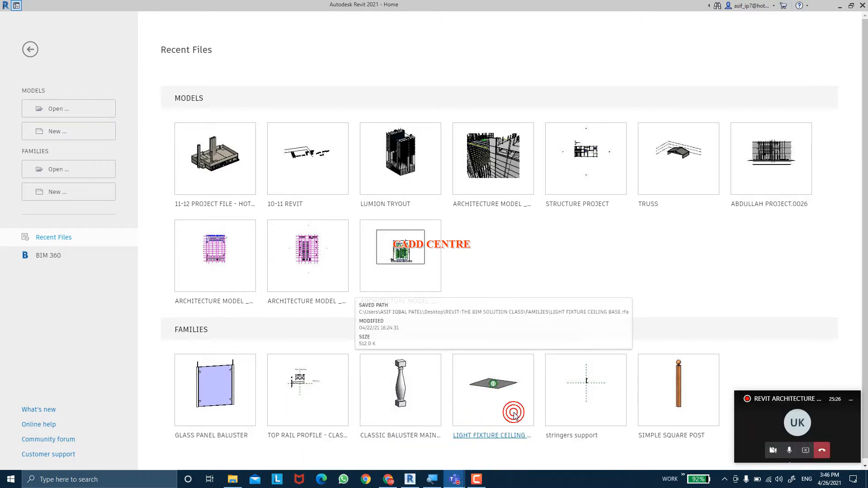
pyautogui.click(590, 412)
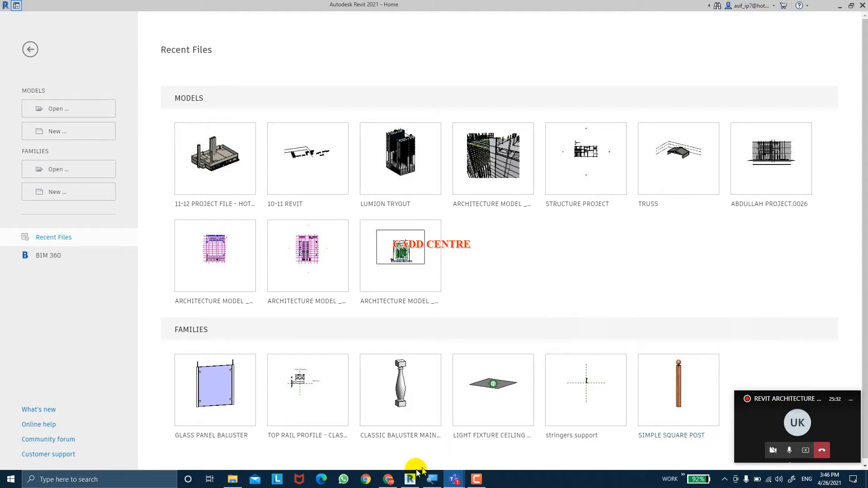
pyautogui.moveTo(455, 461)
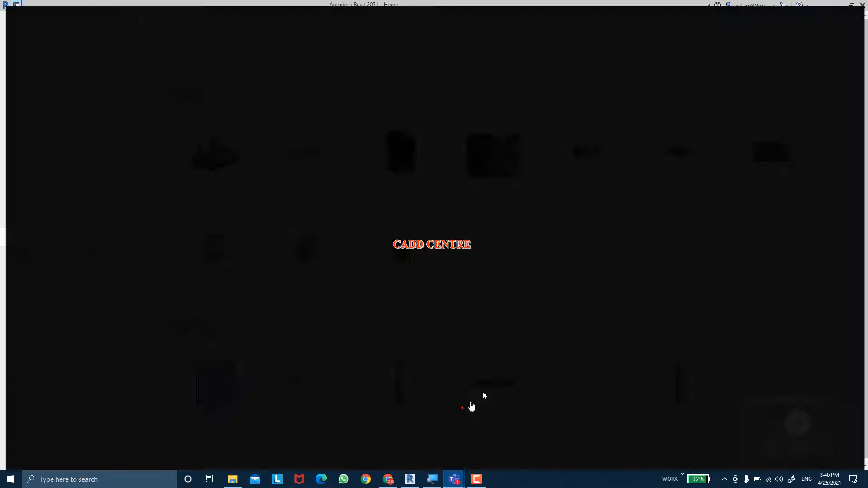
pyautogui.click(481, 396)
pyautogui.click(683, 26)
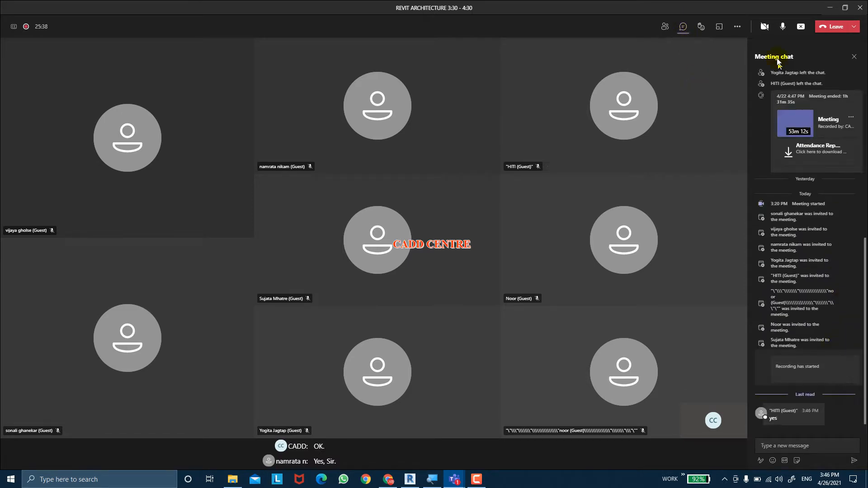
pyautogui.click(824, 8)
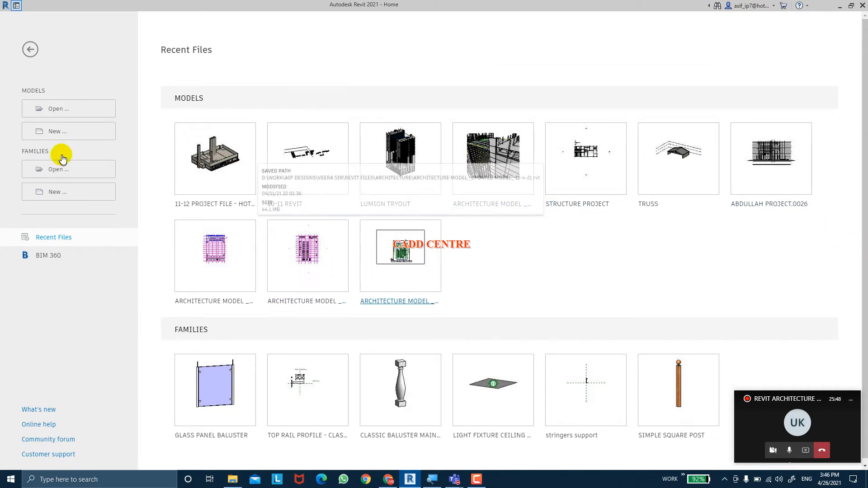
# Open the model CEILING CLASS.rvt from the REVIT-THE BIM SOLUTION CLASS folder, sorting the files by creation date
pyautogui.click(74, 109)
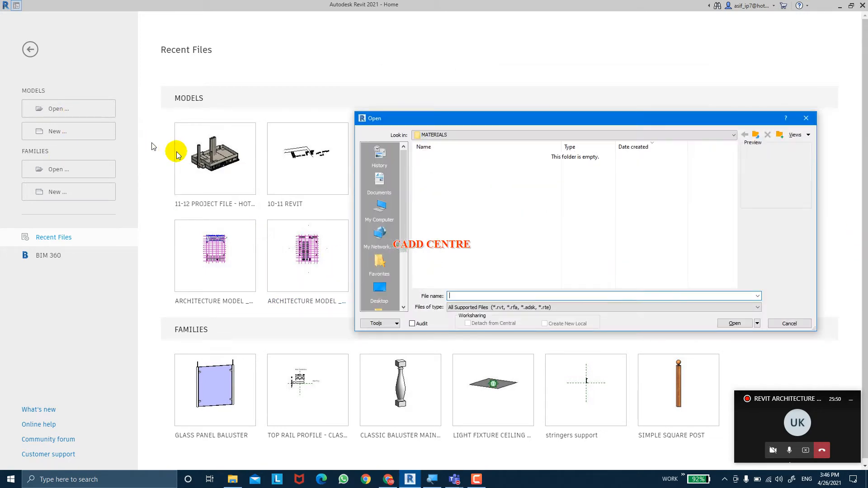
pyautogui.click(756, 136)
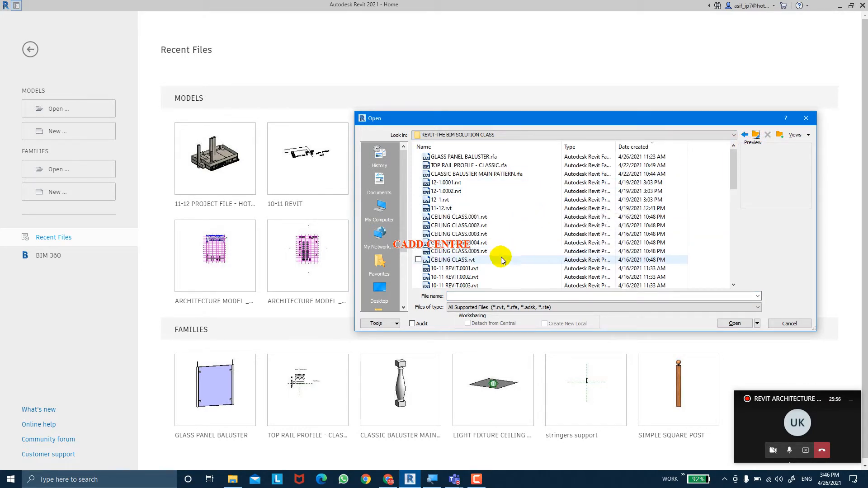
pyautogui.click(582, 151)
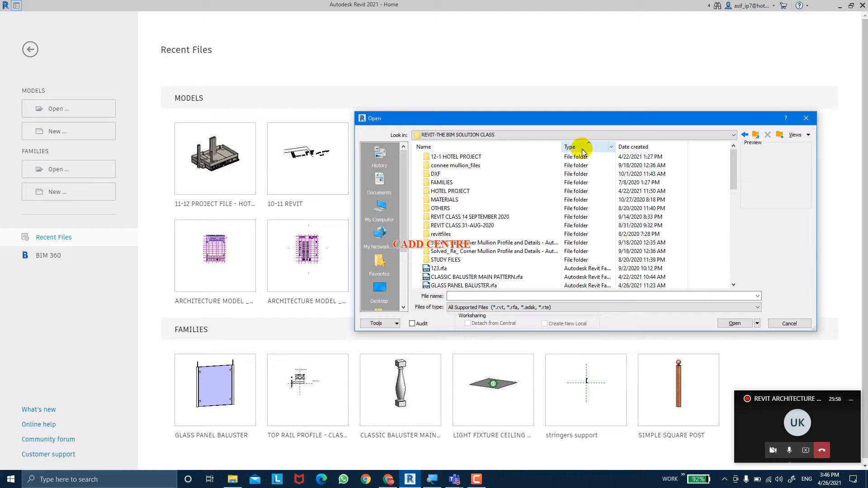
pyautogui.click(580, 147)
pyautogui.click(591, 148)
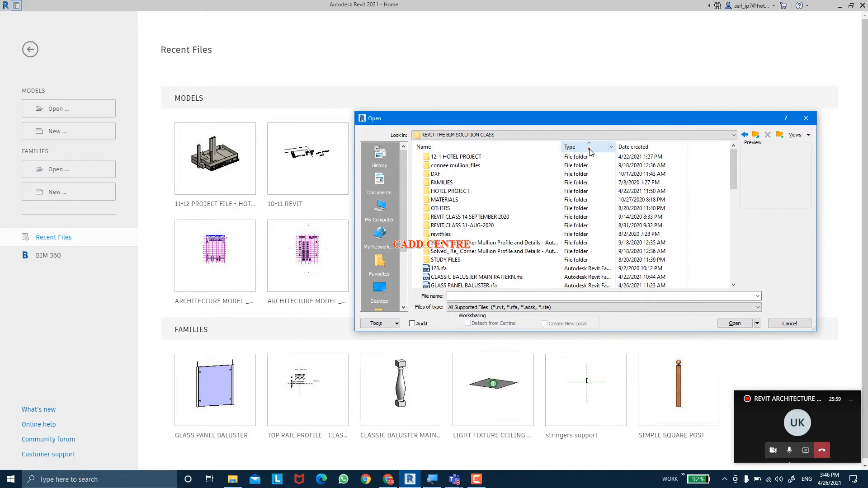
pyautogui.click(631, 149)
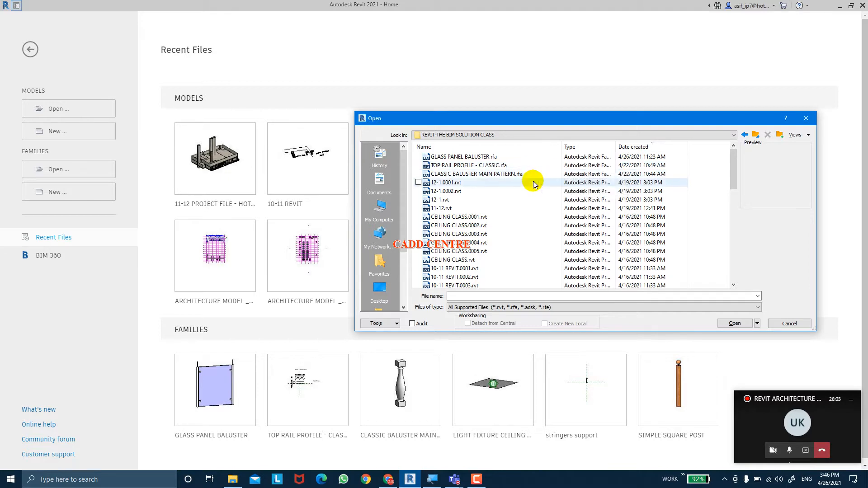
pyautogui.click(523, 260)
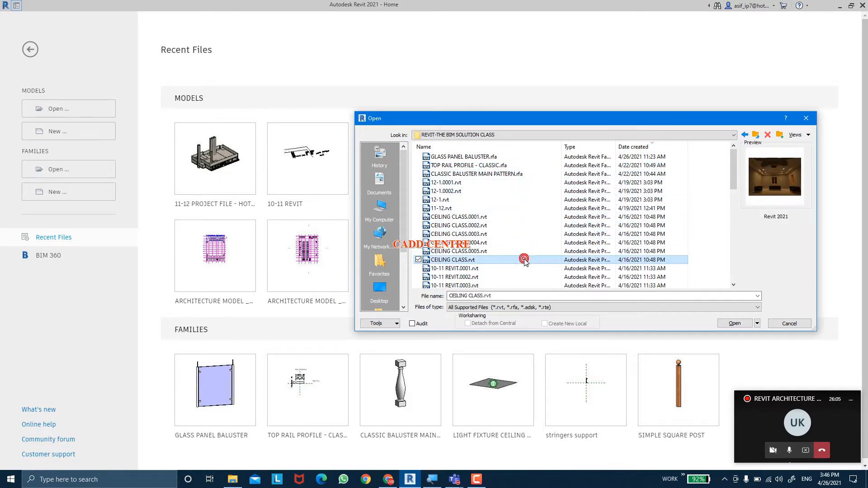
pyautogui.click(732, 324)
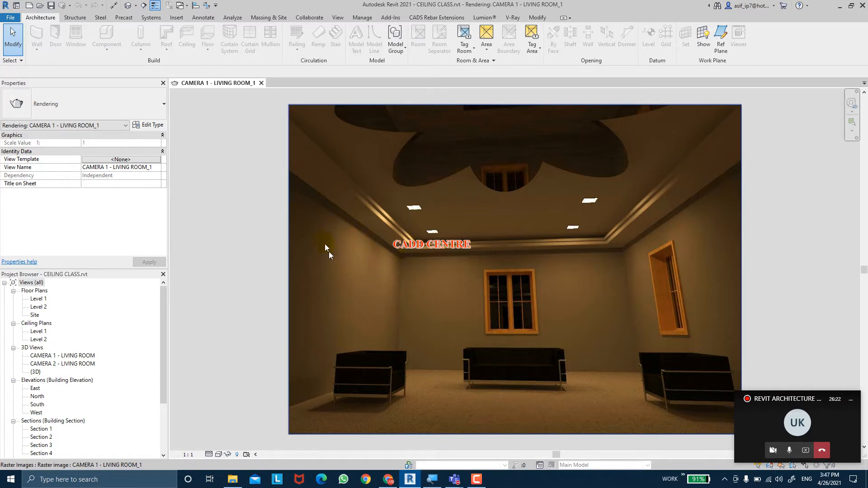
# Select the CAMERA 1 - LIVING ROOM_1 rendering and inspect its ceiling and walls at close range
pyautogui.click(417, 280)
pyautogui.scroll(3, 417, 280)
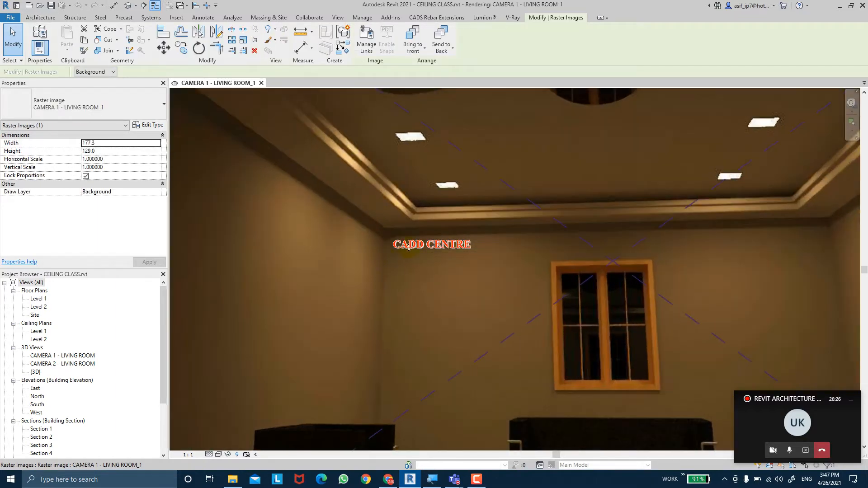
pyautogui.scroll(-3, 408, 248)
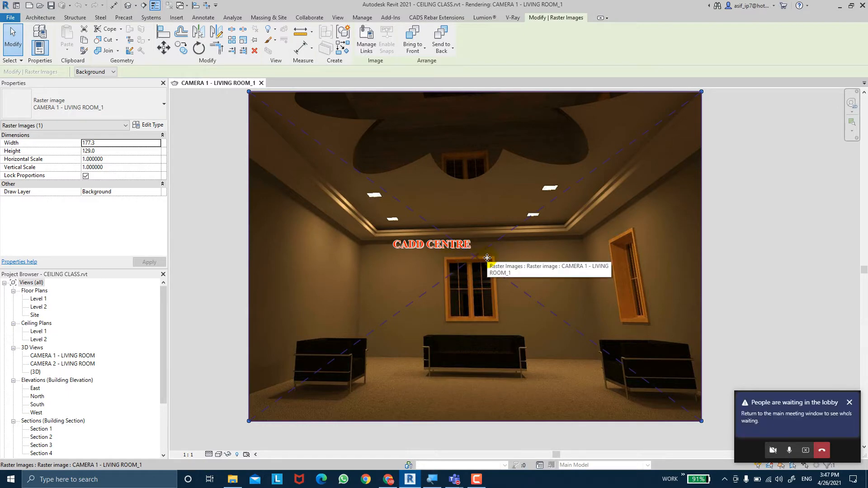
# Switch to the Teams meeting, admit the participant waiting in the lobby, and return to Revit with the rendering deselected
pyautogui.moveTo(454, 480)
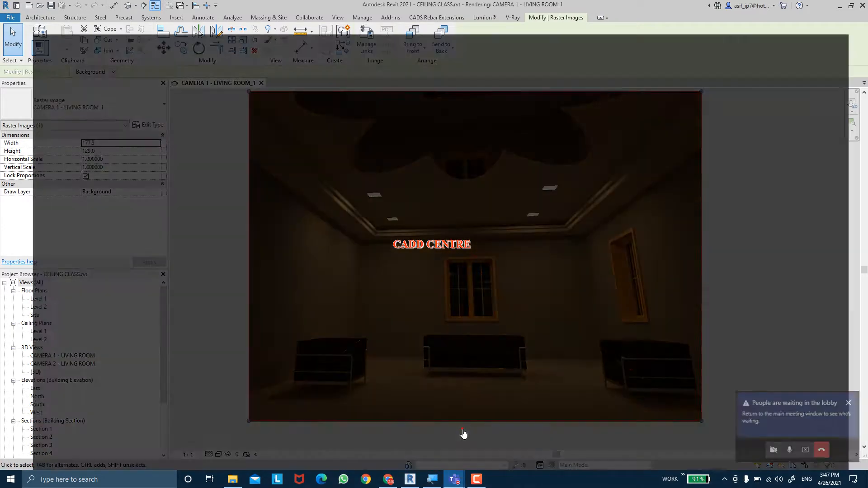
pyautogui.click(463, 435)
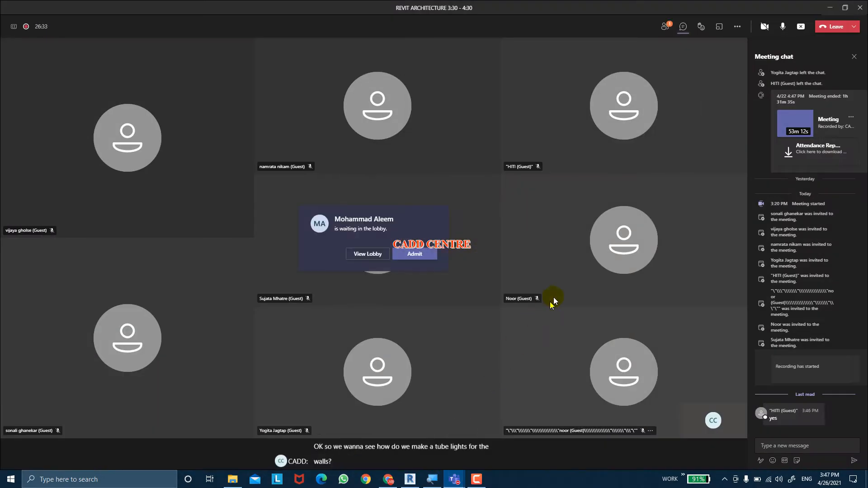
pyautogui.click(414, 256)
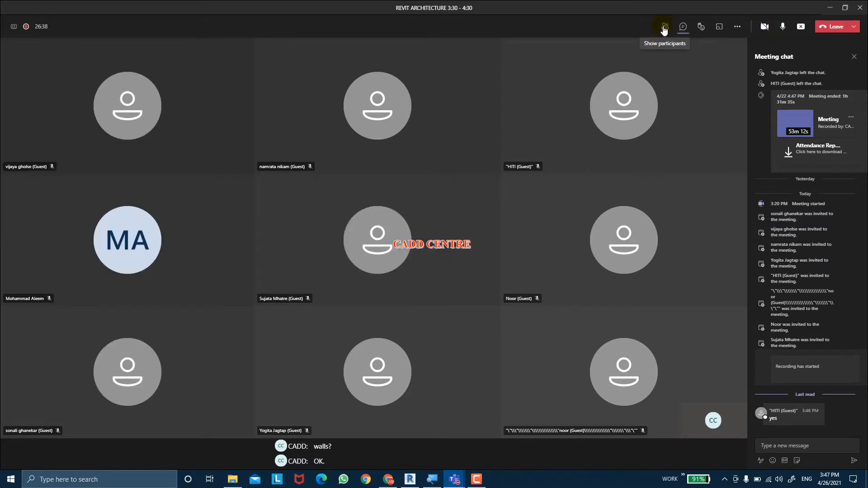
pyautogui.click(830, 7)
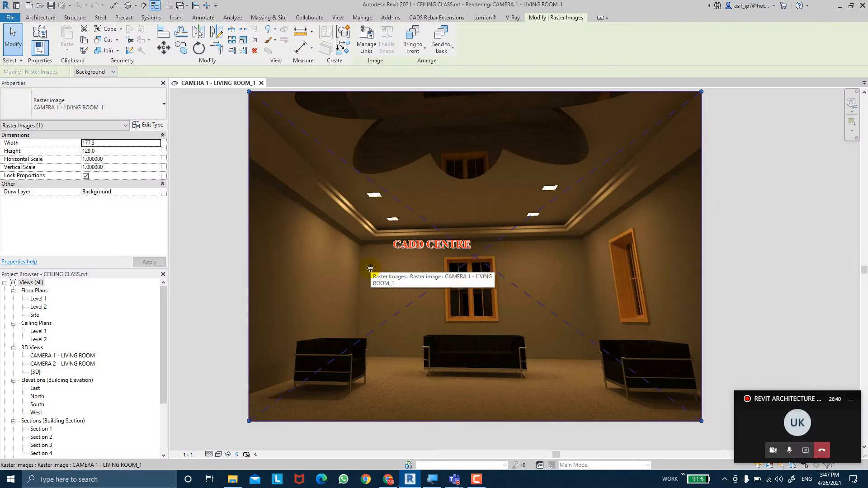
pyautogui.press('Escape')
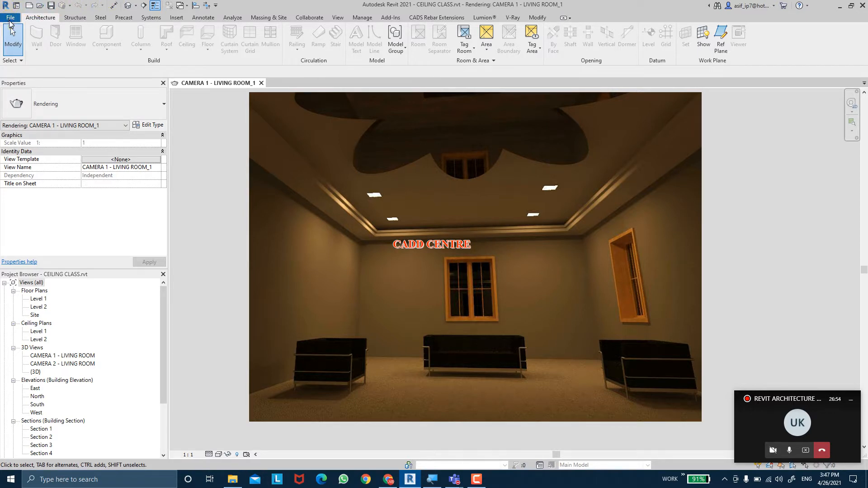
# Start a new family and open the English folder of family templates
pyautogui.click(9, 20)
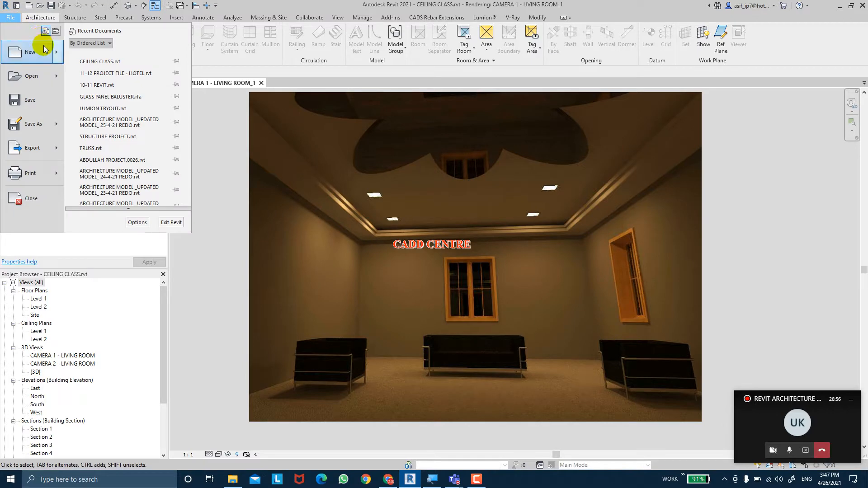
pyautogui.moveTo(44, 48)
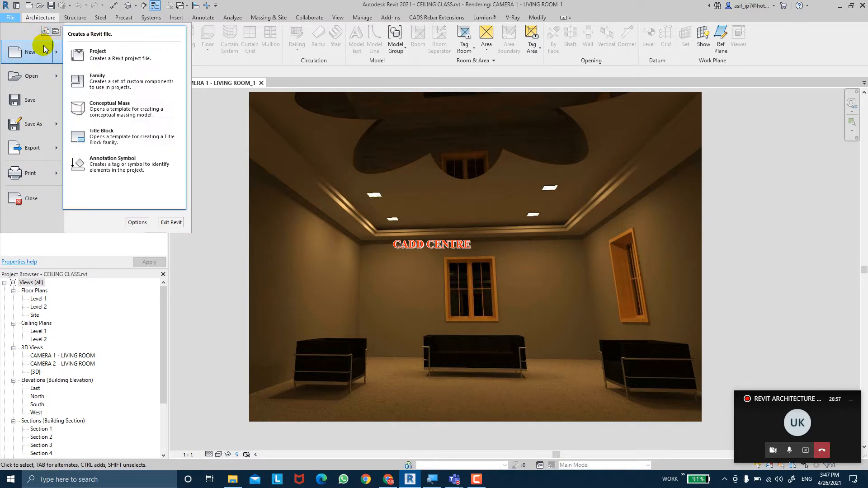
pyautogui.click(114, 85)
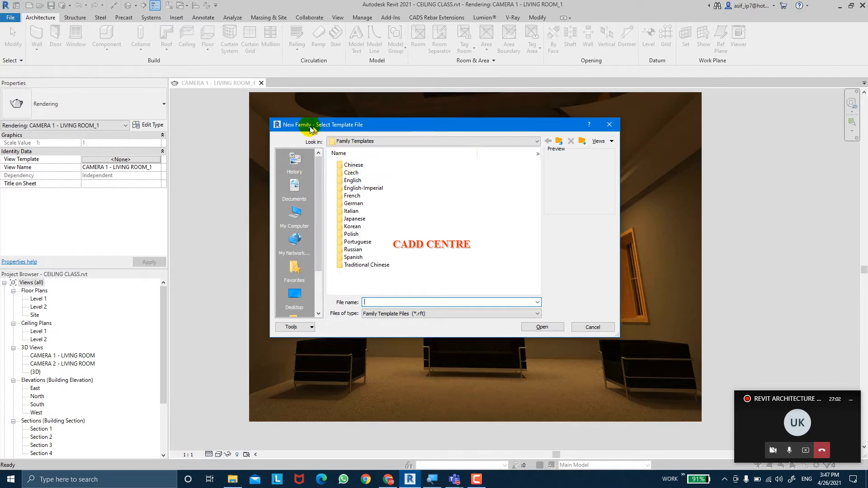
pyautogui.click(350, 181)
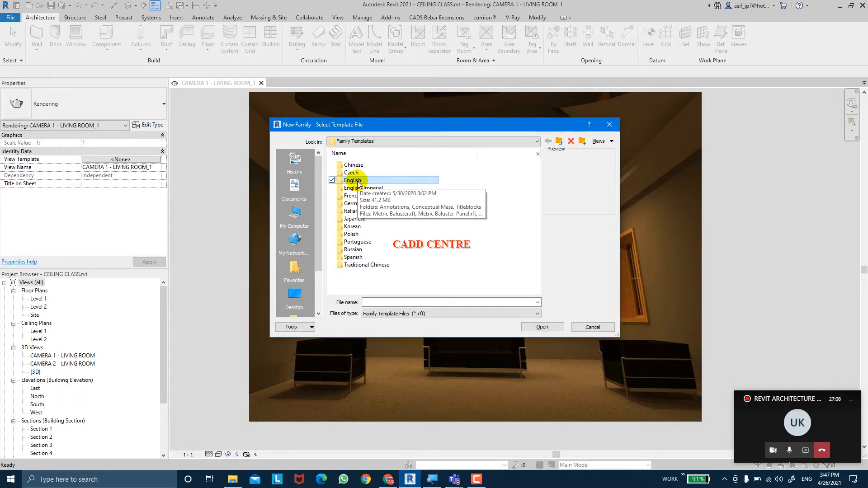
pyautogui.doubleClick(358, 182)
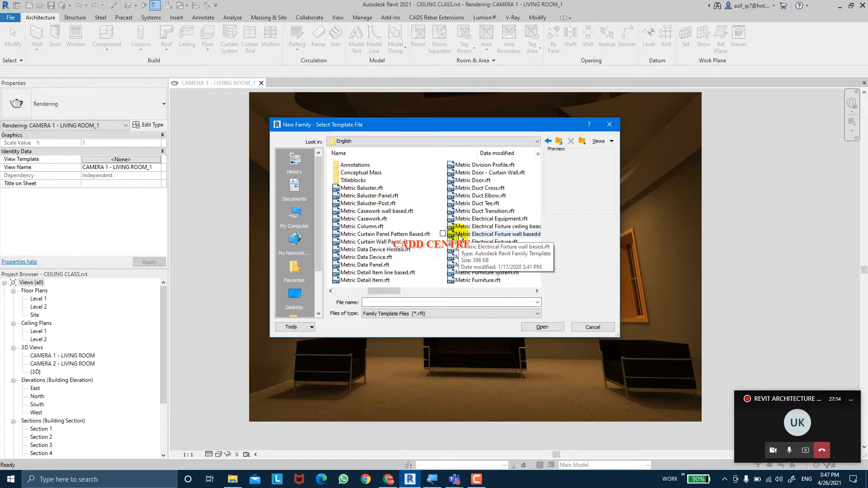
# Create the family from the template Metric Lighting Fixture wall based.rft
pyautogui.hscroll(1, 461, 236)
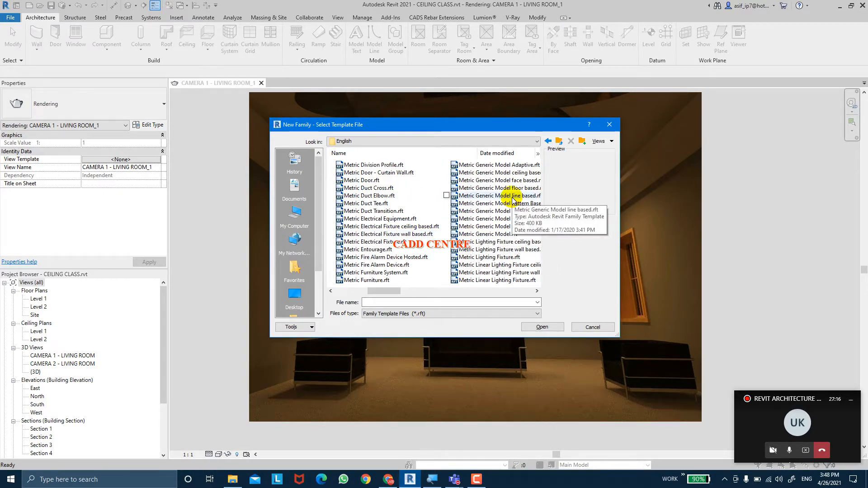
pyautogui.click(472, 257)
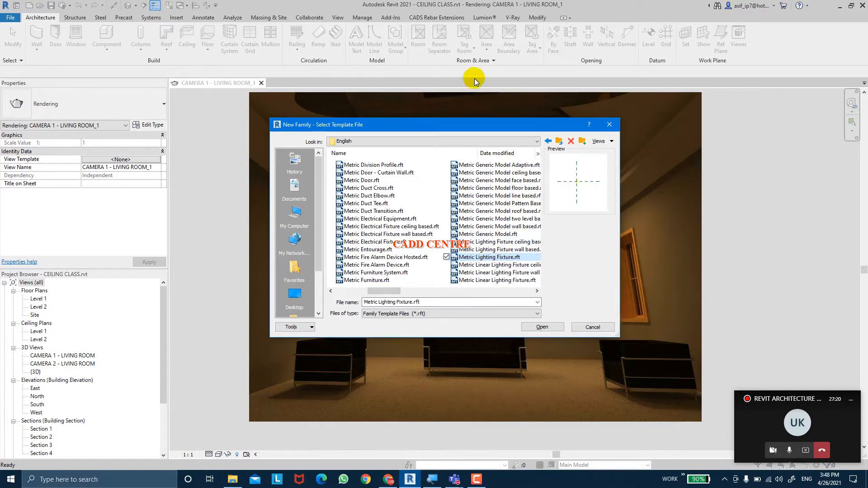
pyautogui.moveTo(458, 124); pyautogui.dragTo(469, 77)
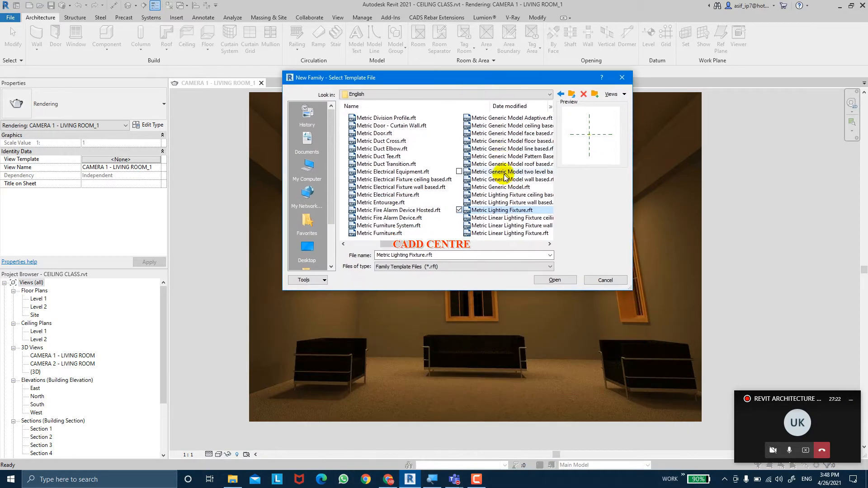
pyautogui.click(506, 203)
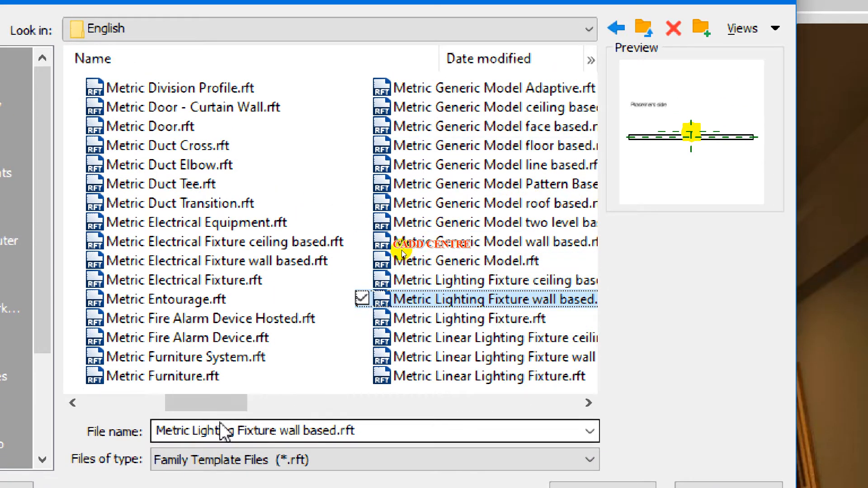
pyautogui.moveTo(228, 403); pyautogui.dragTo(281, 403)
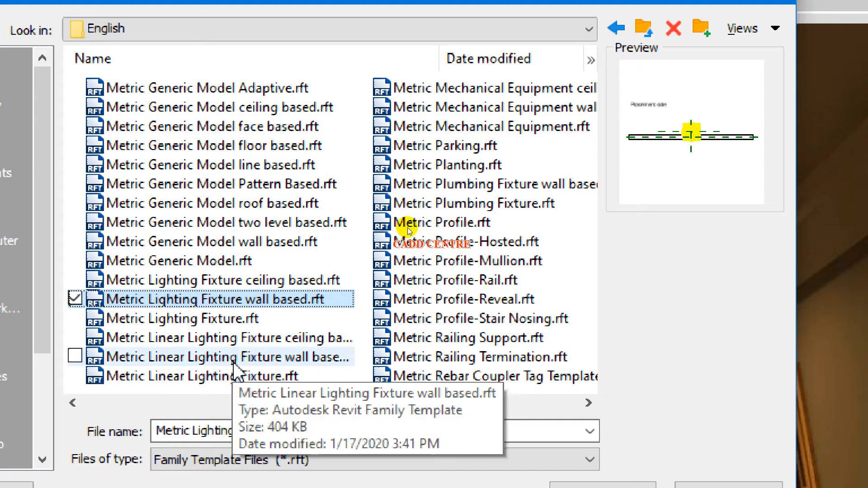
pyautogui.click(161, 302)
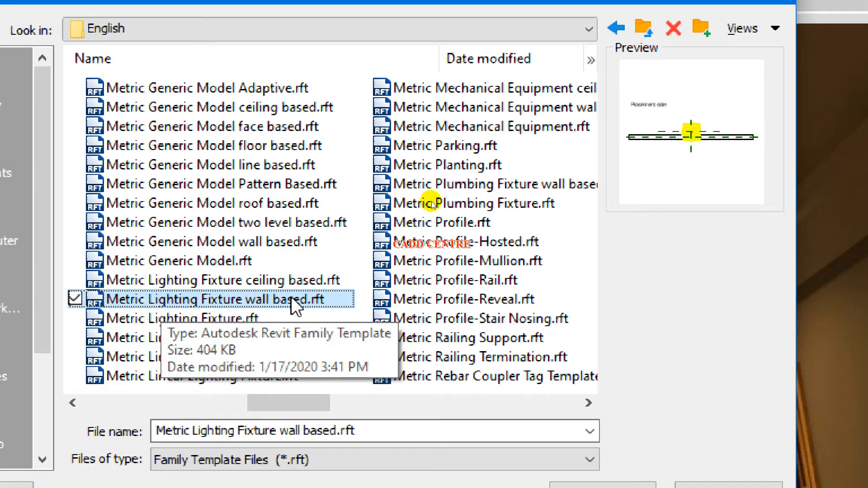
pyautogui.click(312, 300)
pyautogui.click(310, 304)
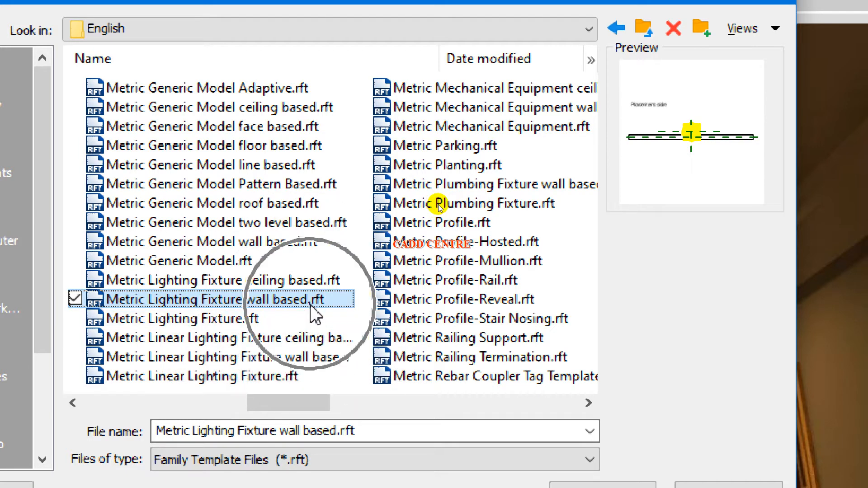
pyautogui.click(323, 302)
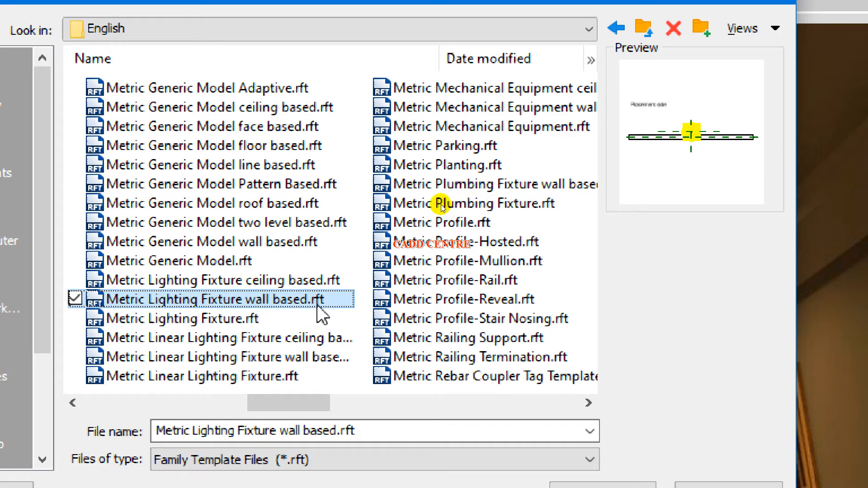
pyautogui.click(316, 305)
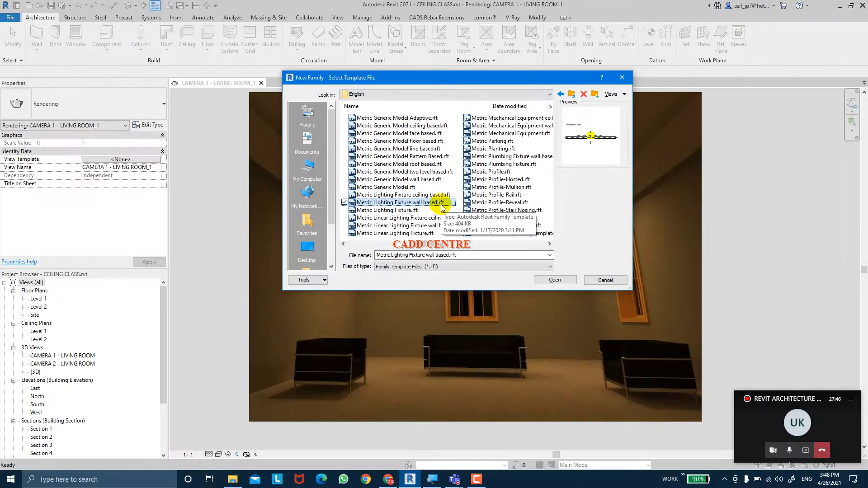
pyautogui.click(559, 282)
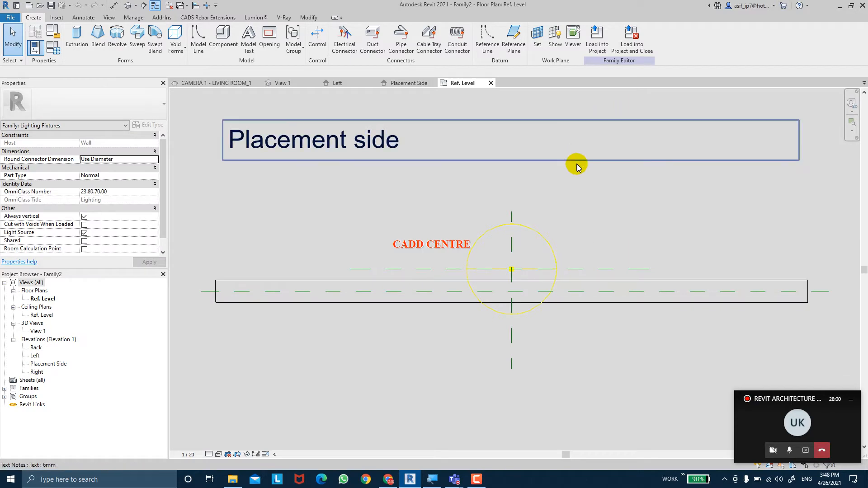
# Look over the wall and placement side in the Ref. Level plan, and open the Placement Side elevation
pyautogui.moveTo(577, 166); pyautogui.dragTo(573, 168, button='middle')
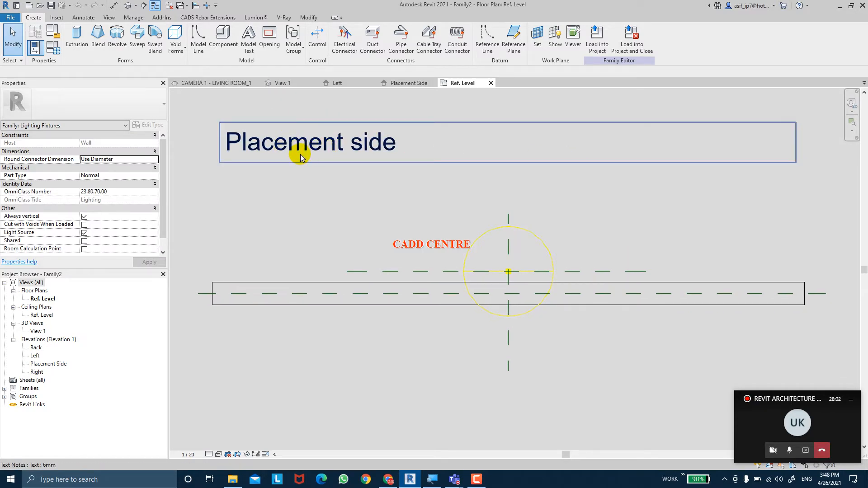
pyautogui.scroll(-1, 402, 203)
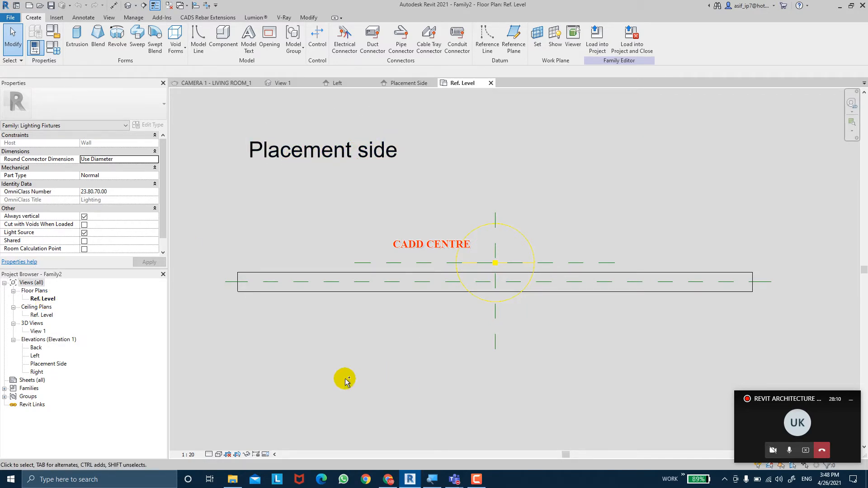
pyautogui.click(345, 379)
pyautogui.doubleClick(54, 366)
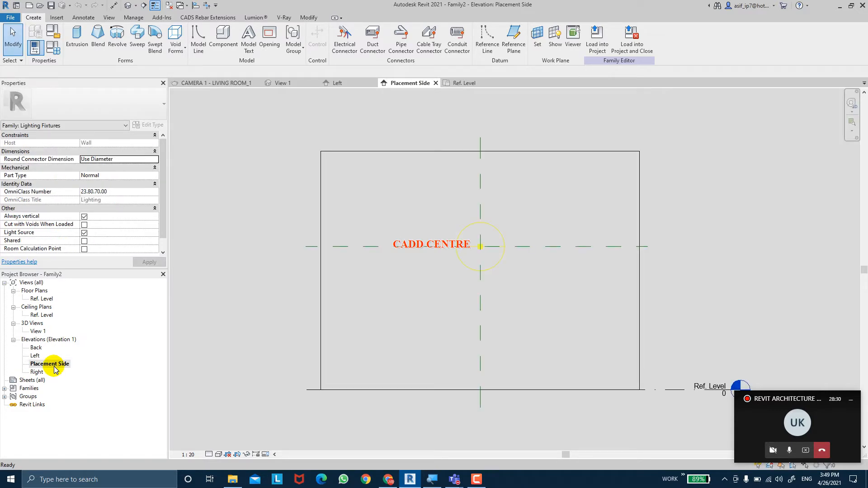
# Draw two vertical reference planes across the horizontal one, about 803 mm left and 1100 mm right of the wall's central reference plane
pyautogui.click(317, 180)
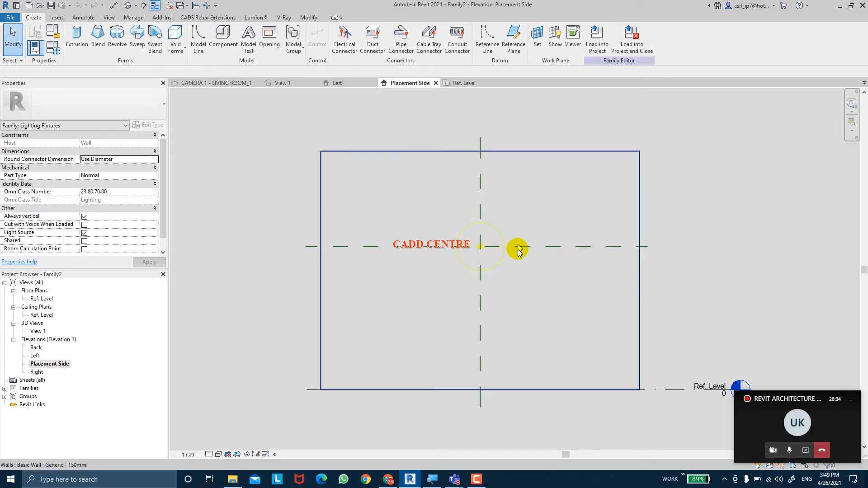
pyautogui.moveTo(527, 297); pyautogui.dragTo(515, 294, button='middle')
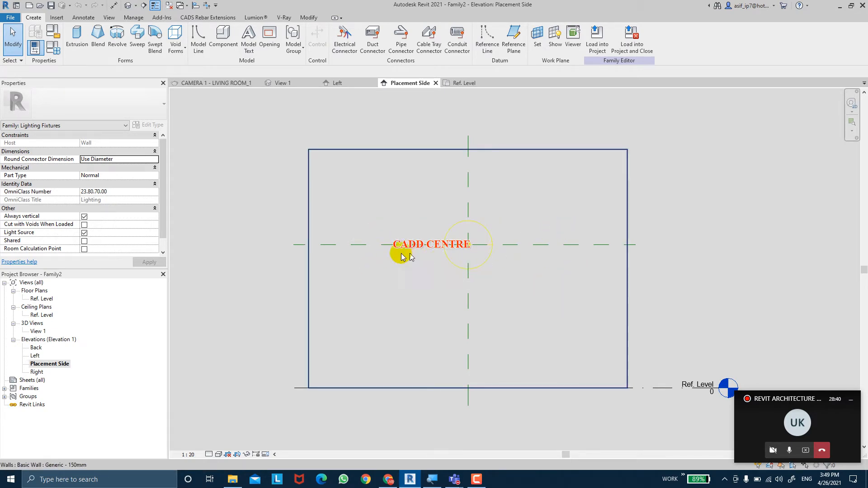
pyautogui.moveTo(405, 252); pyautogui.dragTo(372, 244, button='middle')
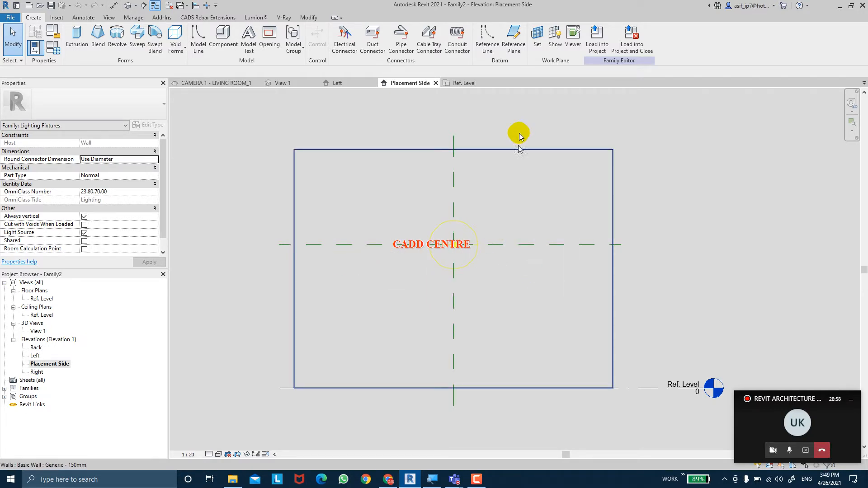
pyautogui.click(515, 44)
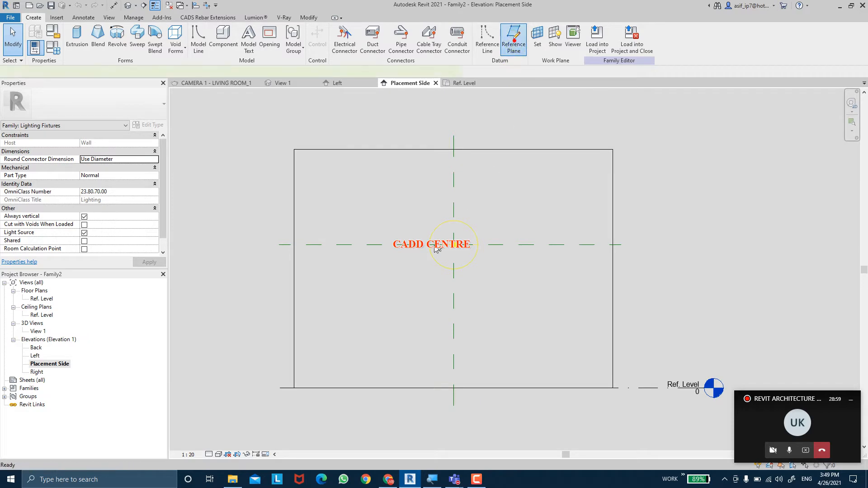
pyautogui.click(390, 214)
pyautogui.click(390, 276)
pyautogui.click(541, 214)
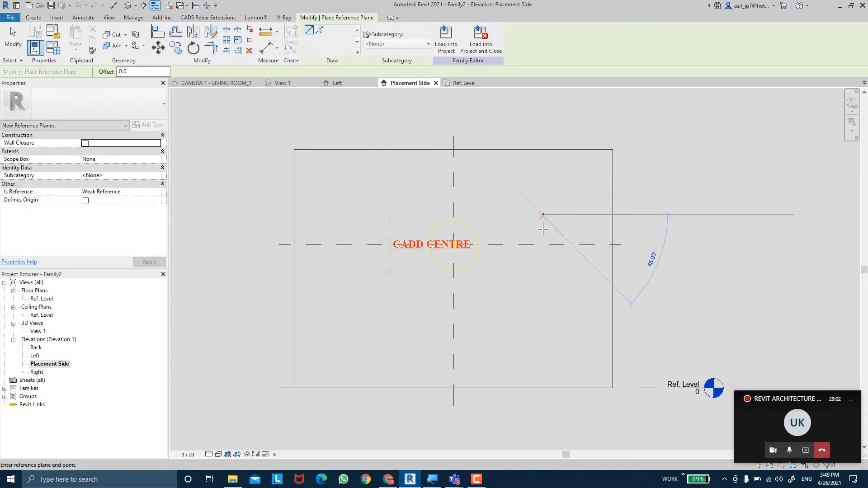
pyautogui.click(540, 273)
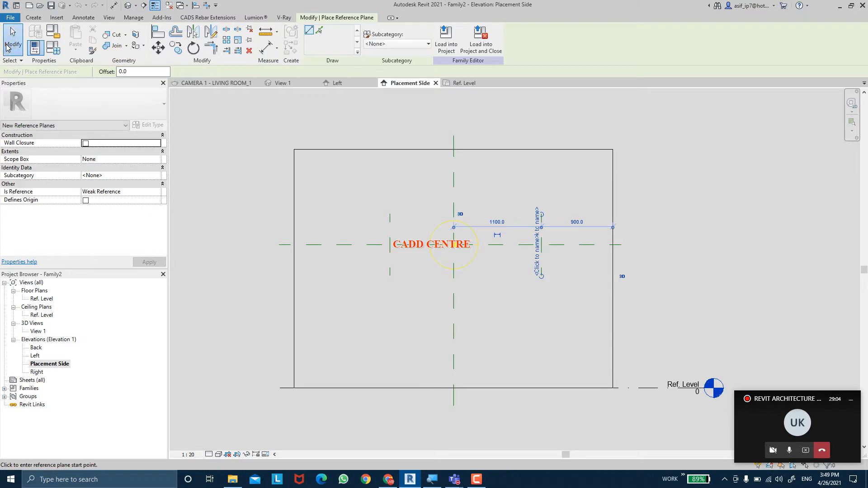
pyautogui.click(11, 41)
# Add an aligned dimension string across the left, central and right vertical reference planes and constrain its segments to be equal
pyautogui.scroll(2, 501, 199)
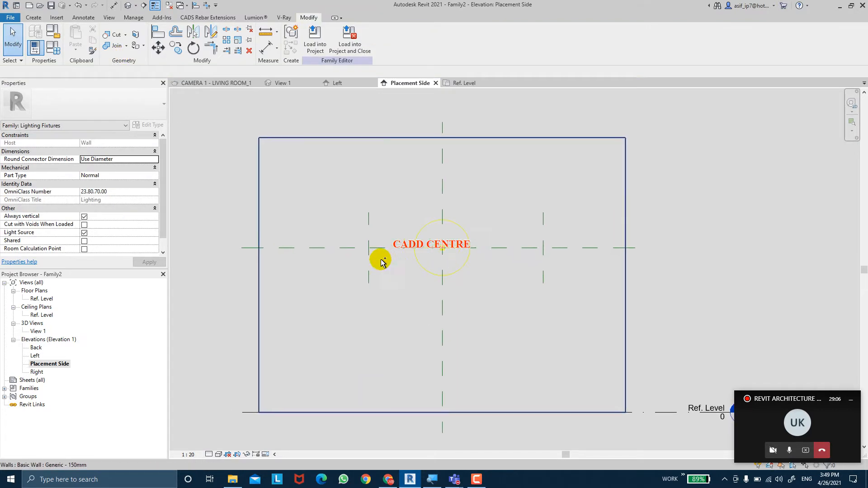
pyautogui.moveTo(541, 270)
pyautogui.mouseDown(button='middle')
pyautogui.moveTo(560, 283)
pyautogui.moveTo(553, 278)
pyautogui.mouseUp(button='middle')
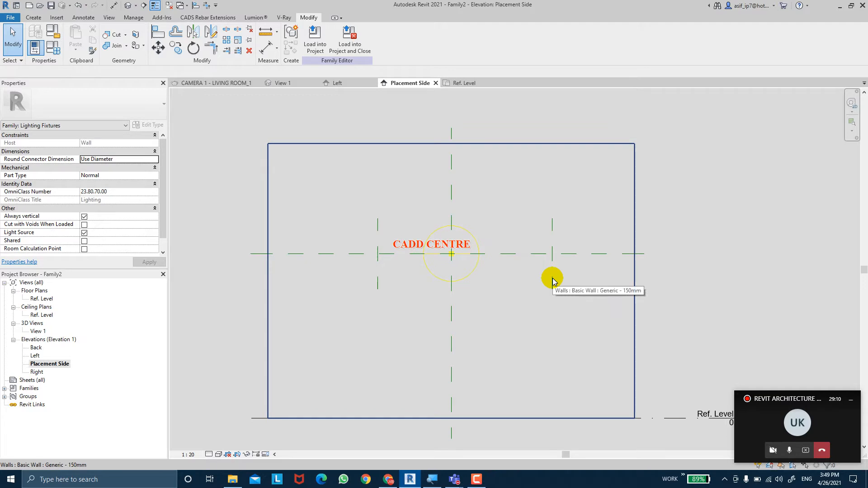
pyautogui.click(277, 49)
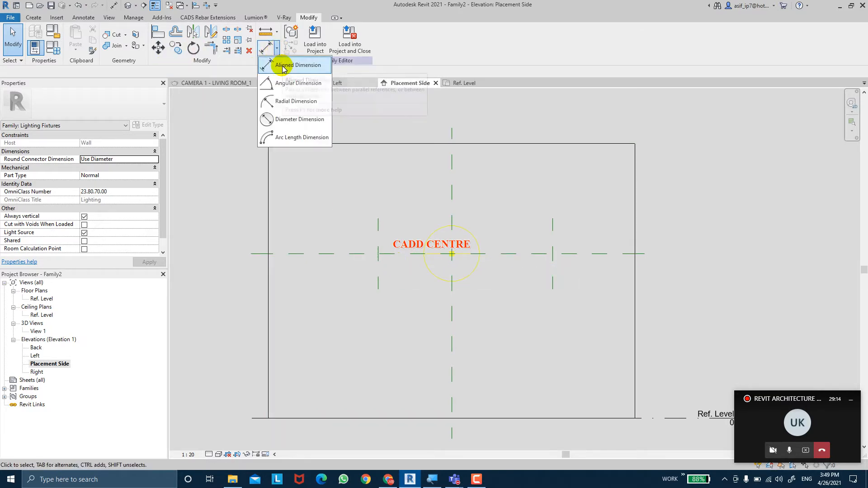
pyautogui.click(284, 67)
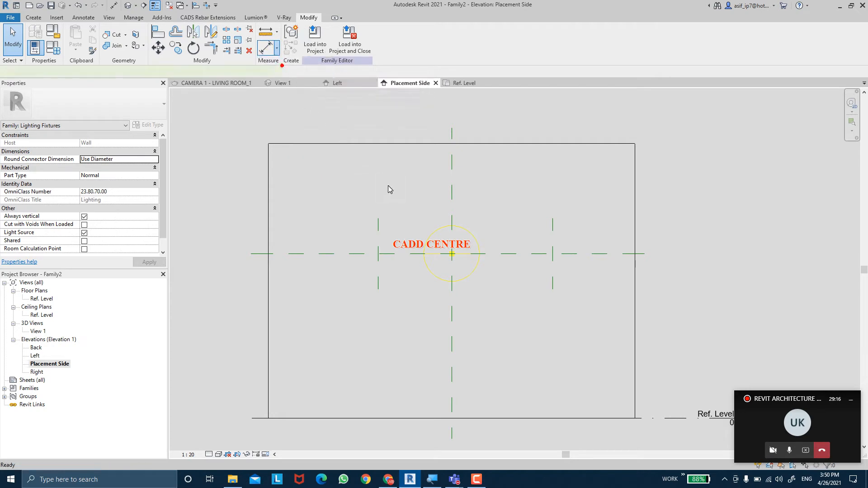
pyautogui.click(382, 218)
pyautogui.click(451, 213)
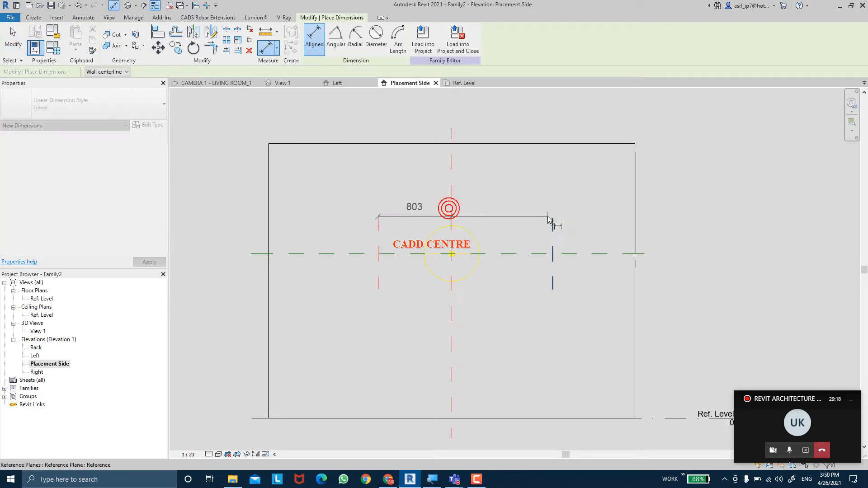
pyautogui.click(553, 221)
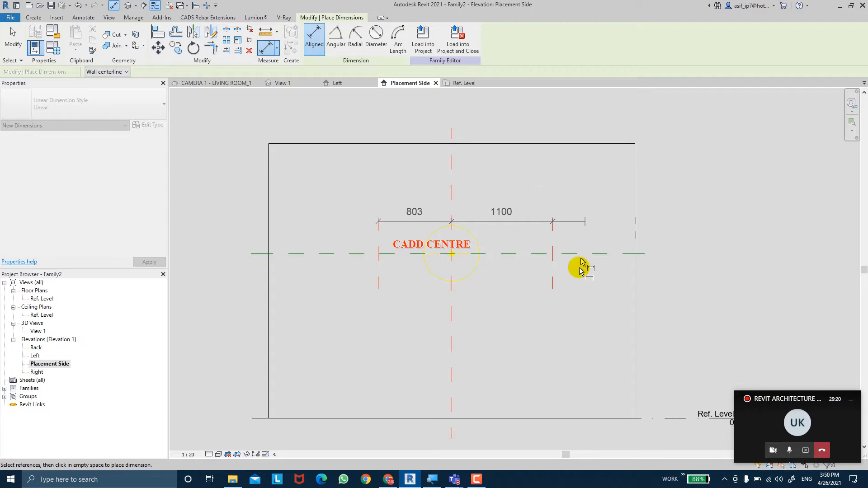
pyautogui.click(573, 321)
pyautogui.click(465, 345)
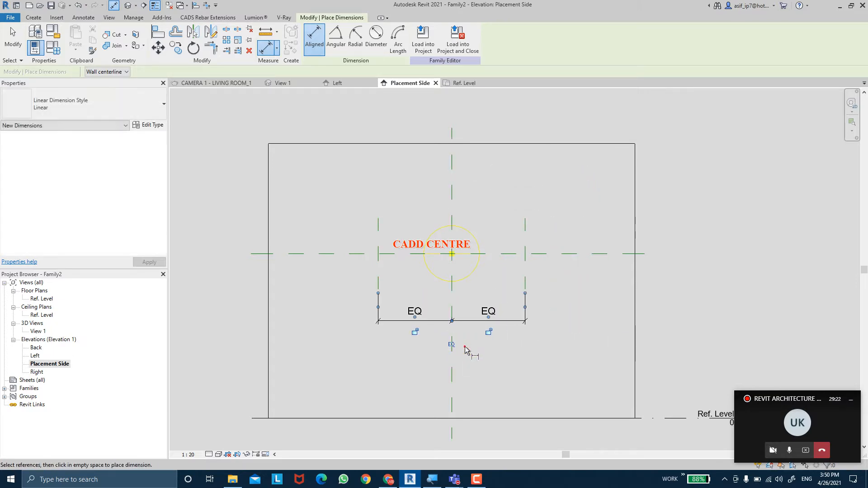
# Add an overall aligned dimension between the two outer vertical reference planes, below the equality dimension
pyautogui.click(379, 271)
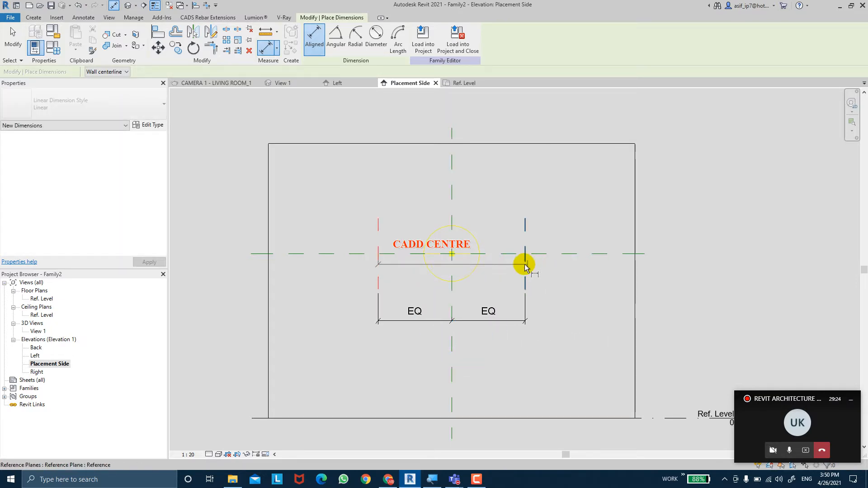
pyautogui.click(525, 284)
pyautogui.click(525, 351)
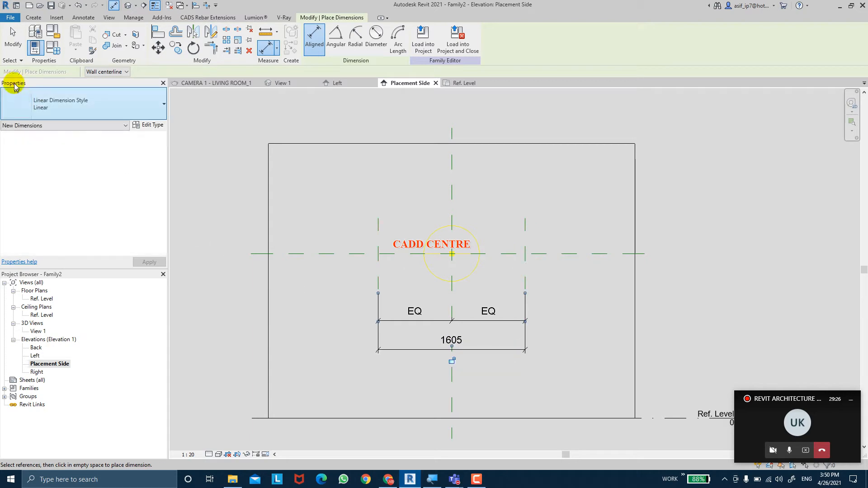
pyautogui.click(12, 47)
pyautogui.click(498, 350)
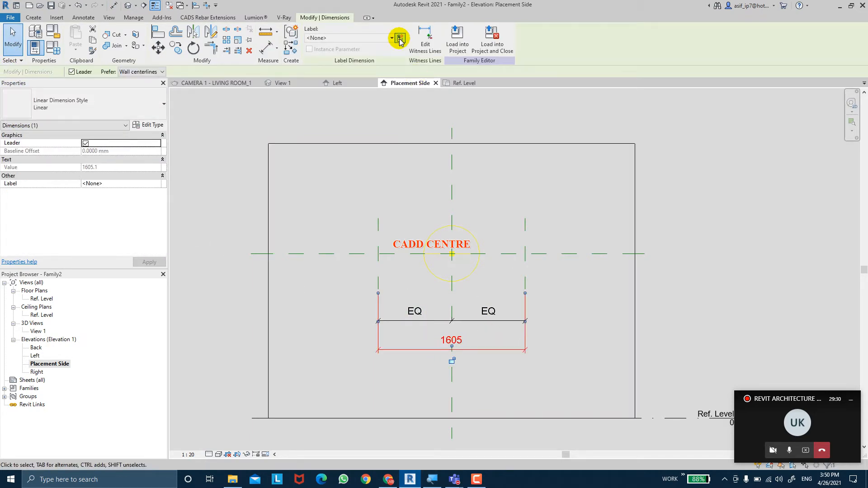
pyautogui.click(400, 39)
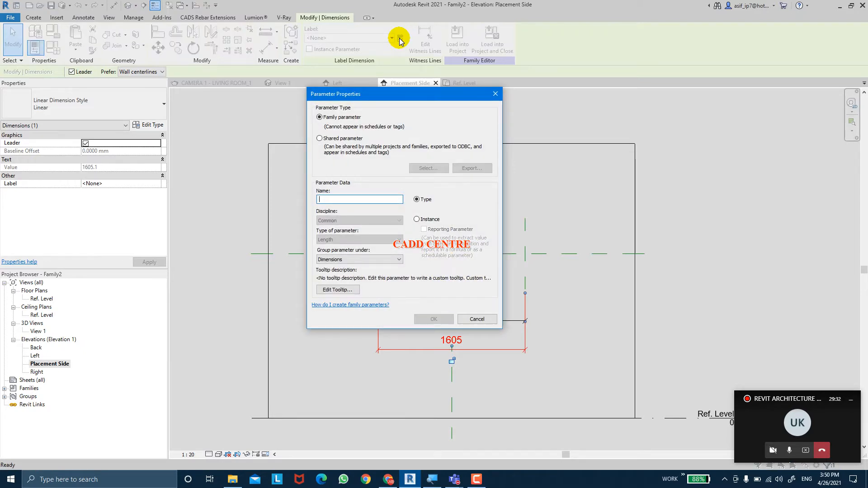
pyautogui.write('LENGHT')
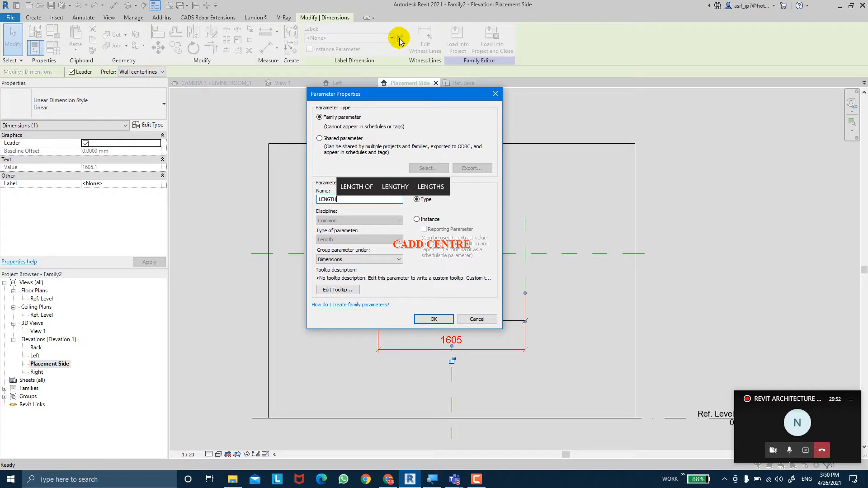
pyautogui.click(466, 319)
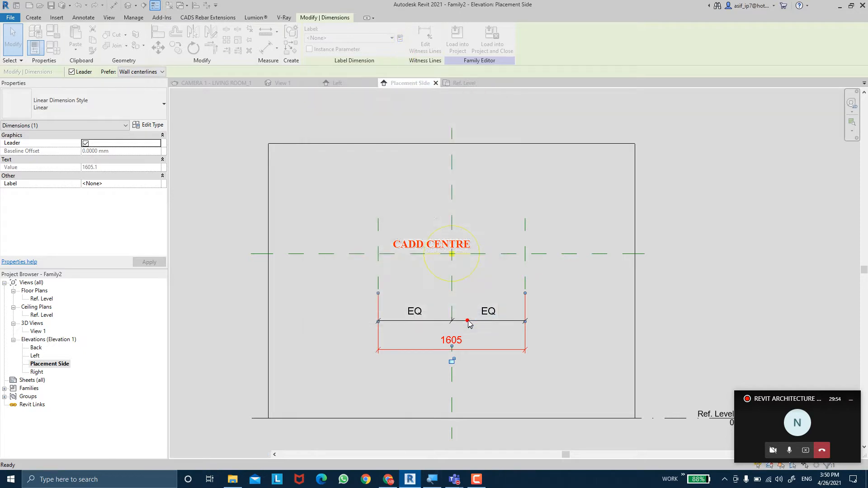
# Switch to the Microsoft Teams class meeting and share the whole desktop, Screen #1, with the participants
pyautogui.moveTo(454, 479)
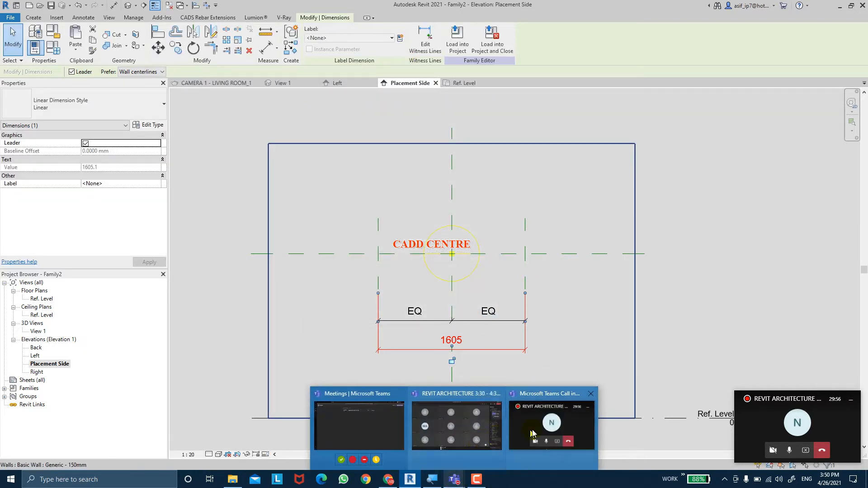
pyautogui.click(487, 424)
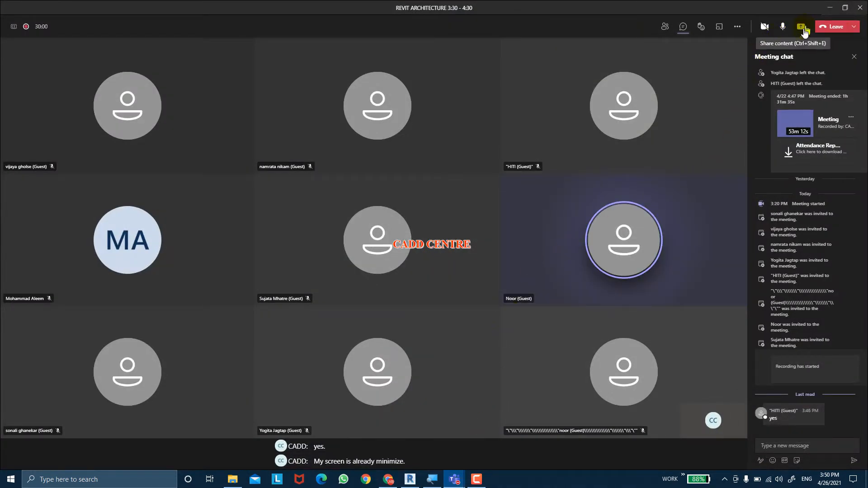
pyautogui.click(805, 29)
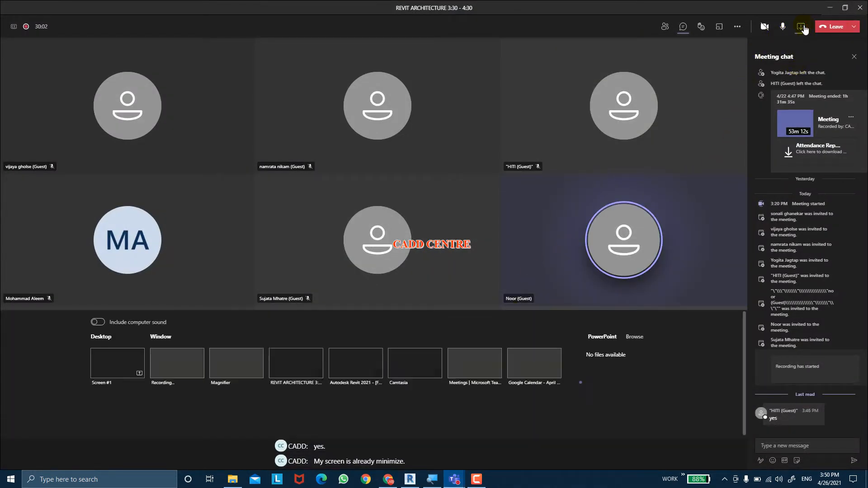
pyautogui.click(113, 378)
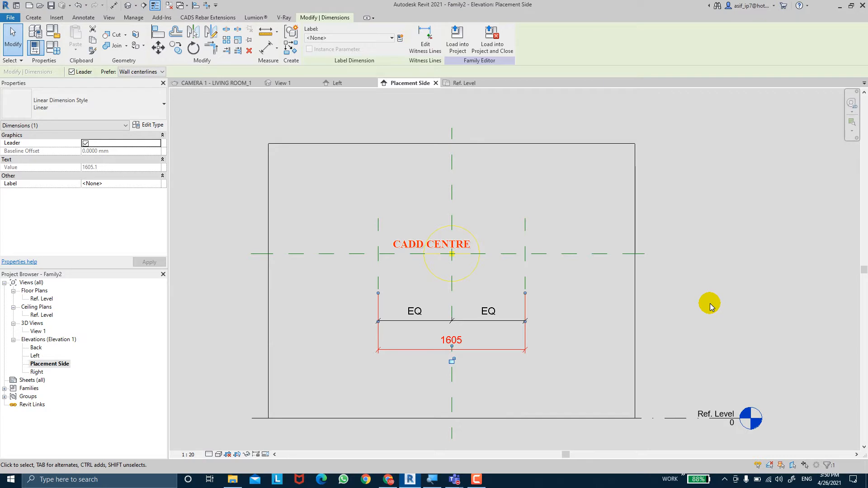
# Label the overall dimension between the outer reference planes with a new family type parameter named LENGTH
pyautogui.click(710, 303)
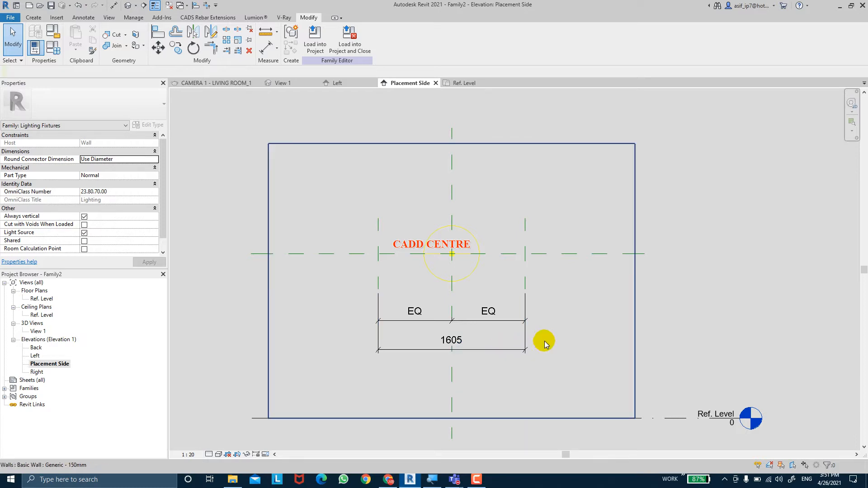
pyautogui.click(508, 353)
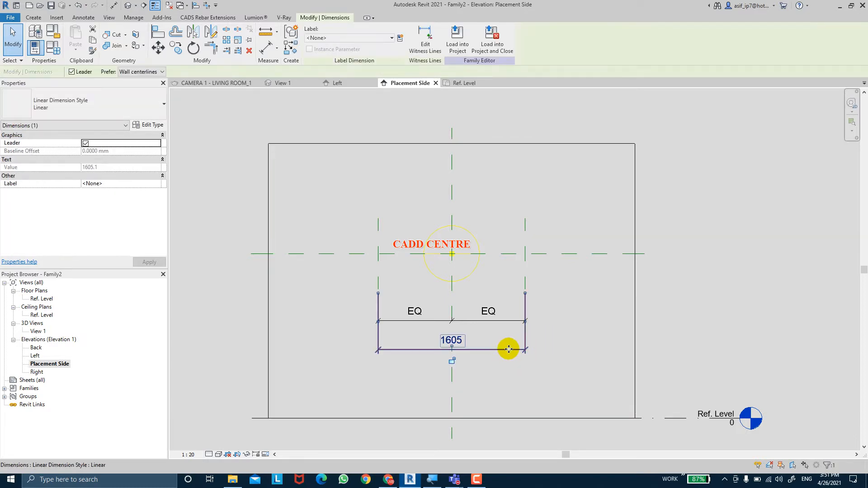
pyautogui.click(400, 39)
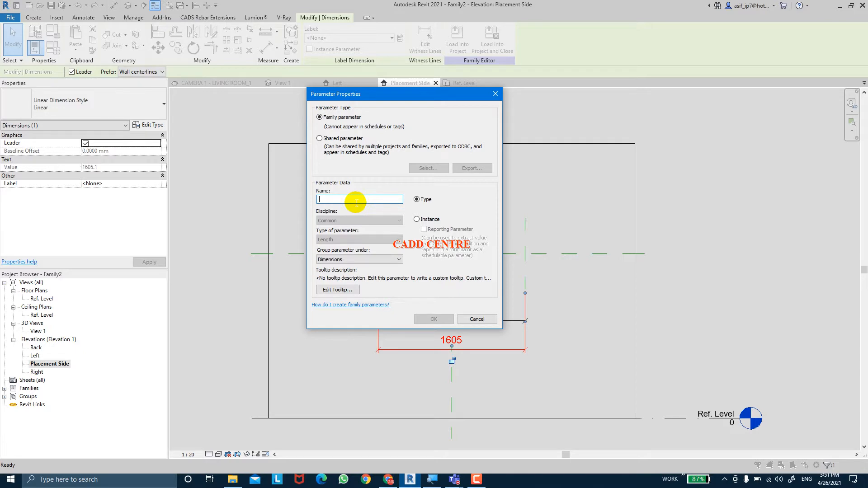
pyautogui.write('LE')
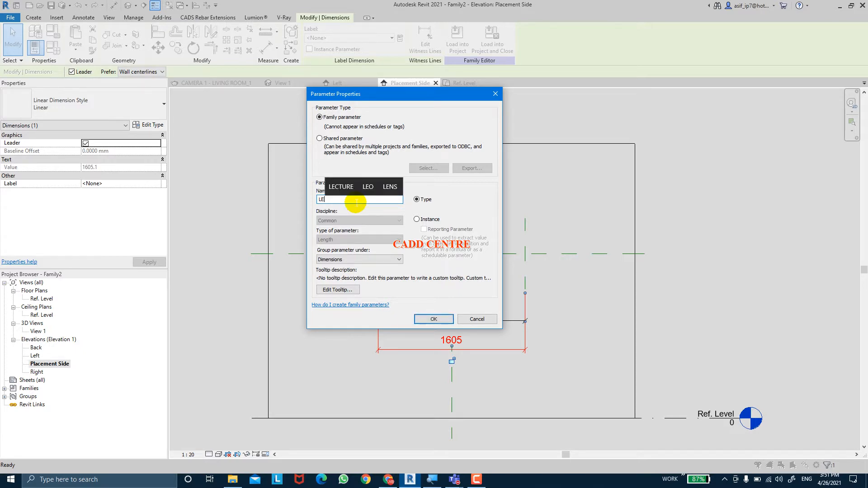
pyautogui.write('NGHT')
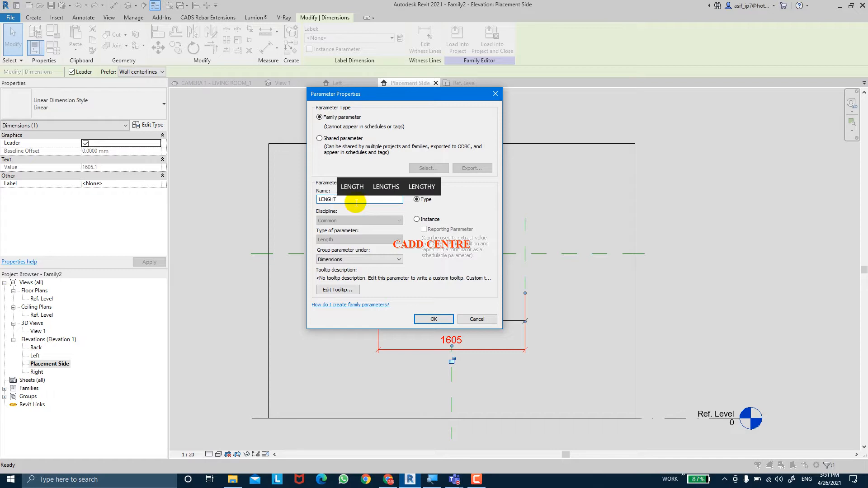
pyautogui.press('BackSpace')
pyautogui.press('BackSpace')
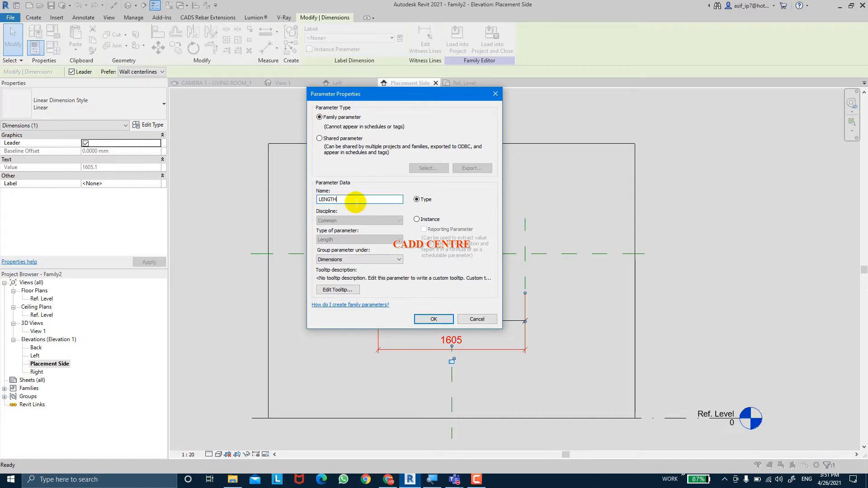
pyautogui.click(424, 200)
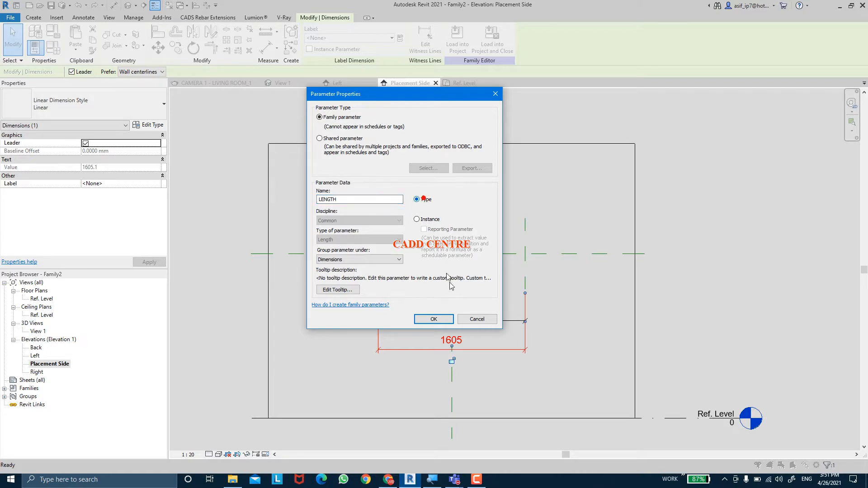
pyautogui.click(435, 319)
pyautogui.press('Escape')
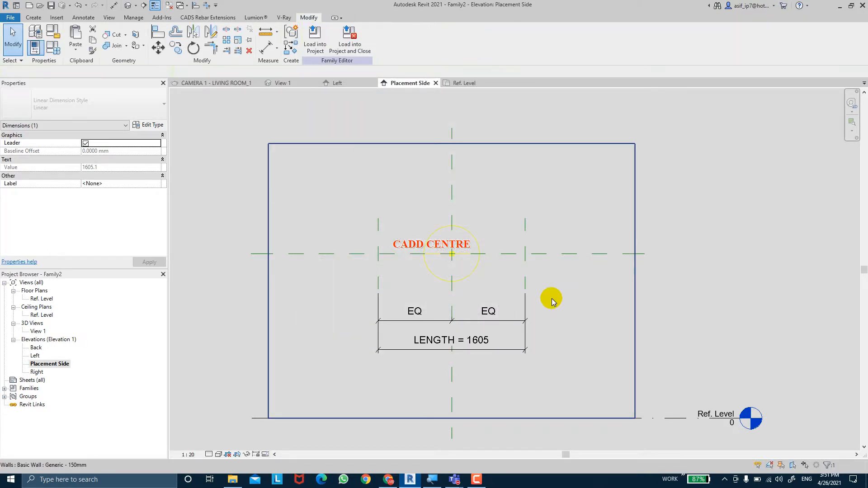
# Add a vertical aligned dimension from Ref. Level up to the horizontal Light Source Elevation reference plane, placed left of the wall
pyautogui.moveTo(551, 298); pyautogui.dragTo(546, 301, button='middle')
pyautogui.moveTo(557, 270); pyautogui.dragTo(557, 270, button='middle')
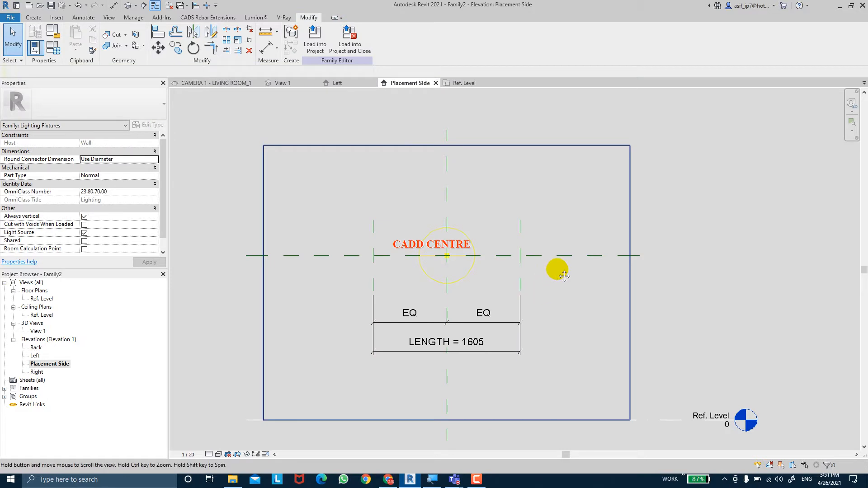
pyautogui.scroll(3, 561, 253)
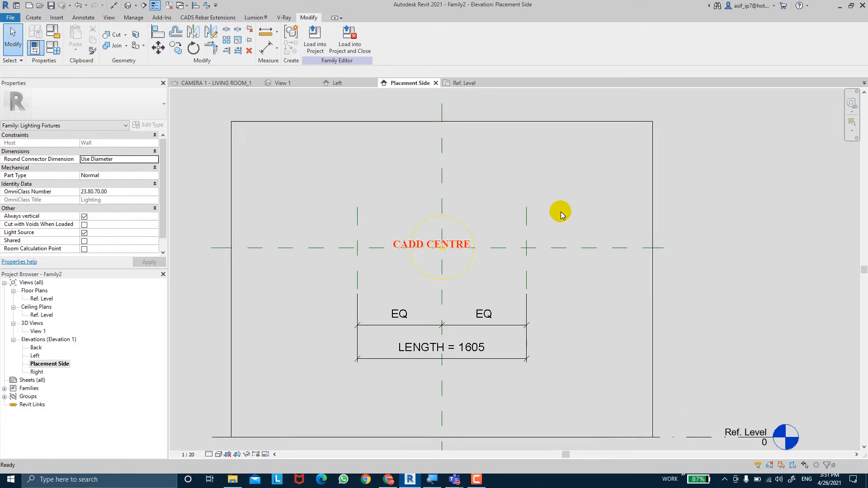
pyautogui.scroll(1, 362, 245)
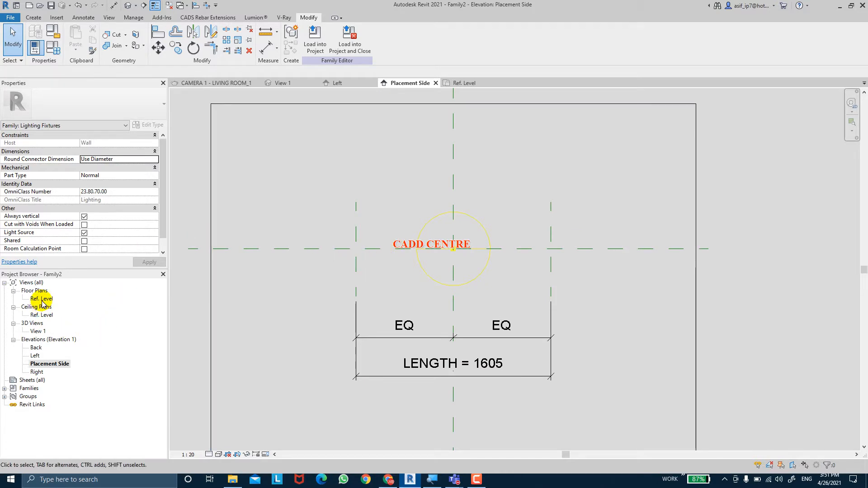
pyautogui.scroll(-2, 448, 267)
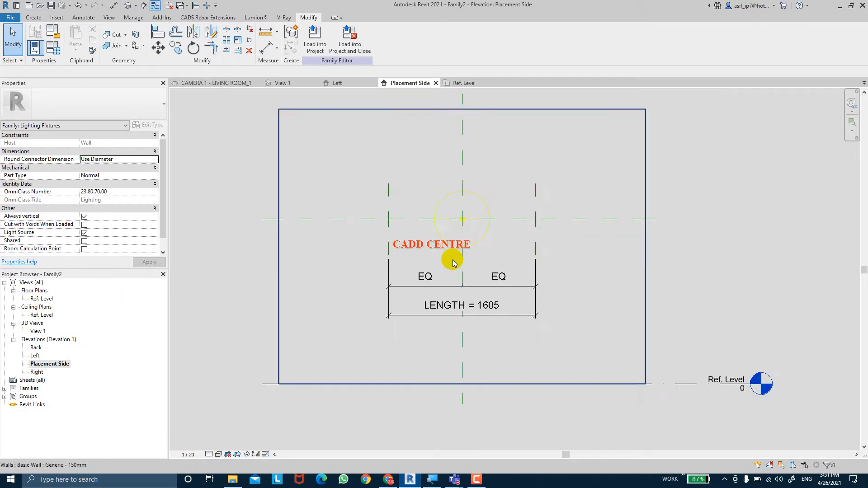
pyautogui.click(267, 49)
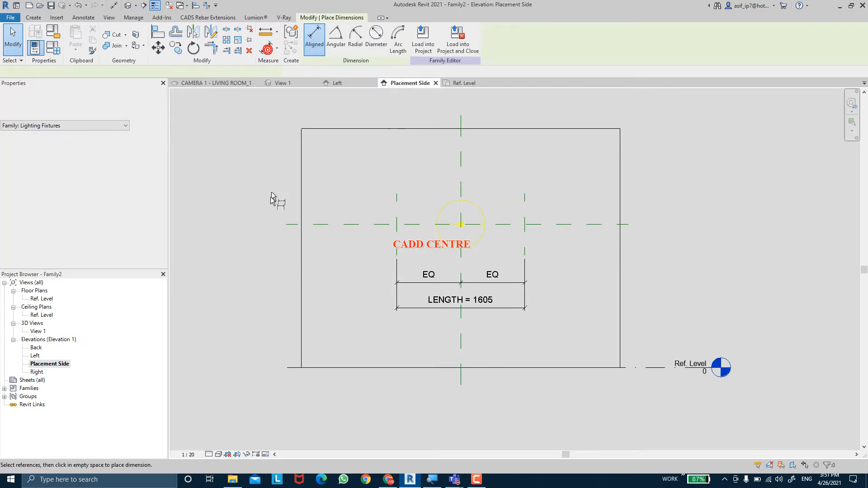
pyautogui.click(284, 370)
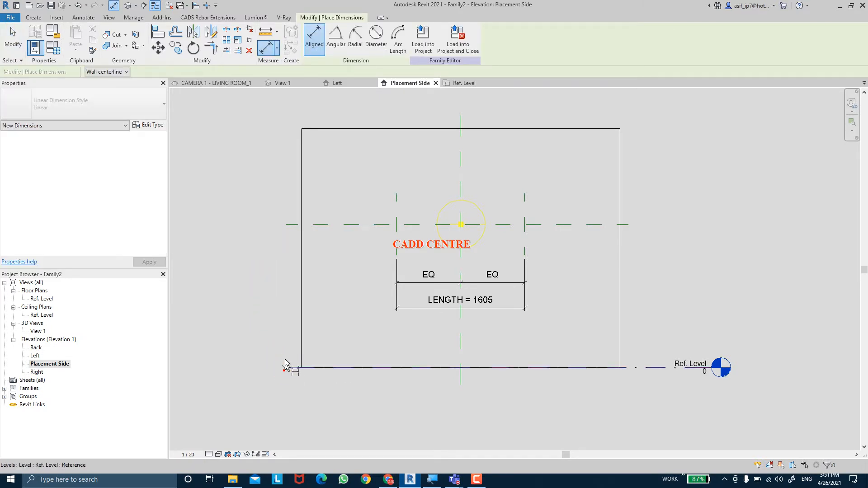
pyautogui.click(283, 225)
pyautogui.click(262, 222)
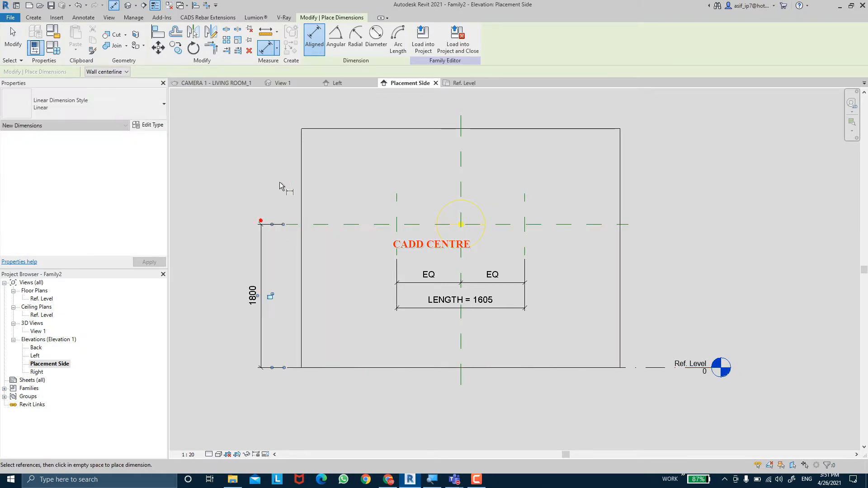
pyautogui.press('Escape')
pyautogui.press('Escape')
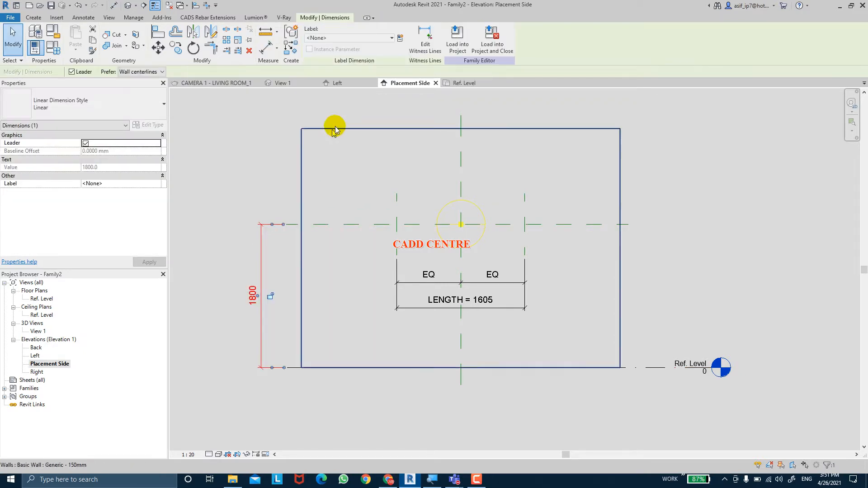
# Label the vertical dimension above Ref. Level with a new family parameter named SILL HT
pyautogui.click(400, 38)
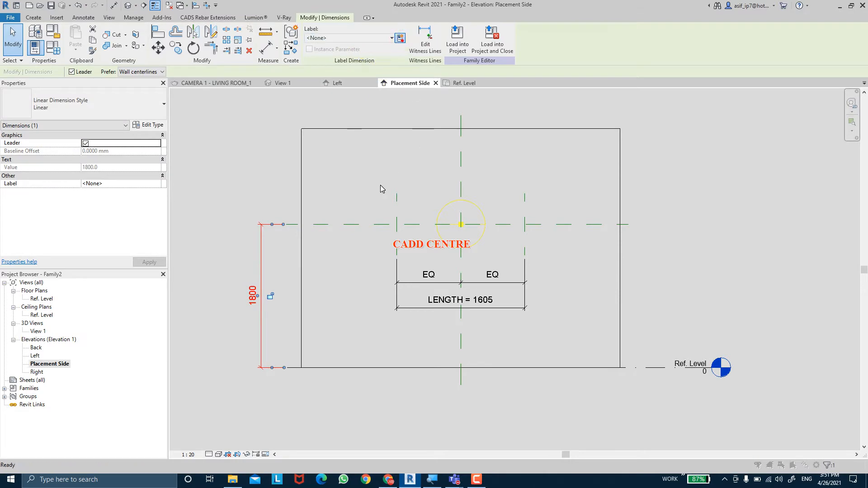
pyautogui.write('S')
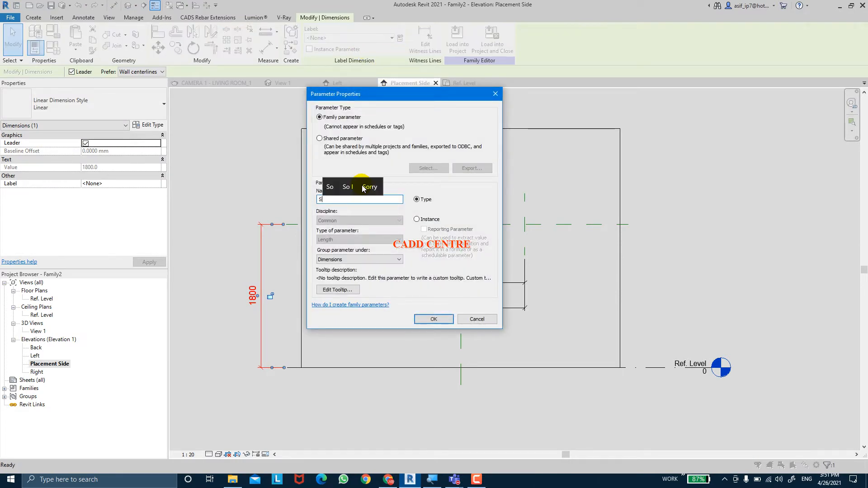
pyautogui.write('ILL H')
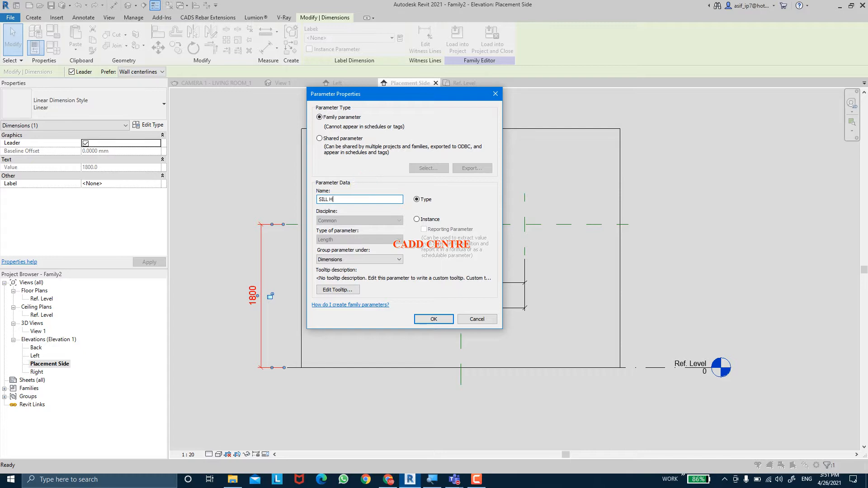
pyautogui.write('T')
pyautogui.press('Return')
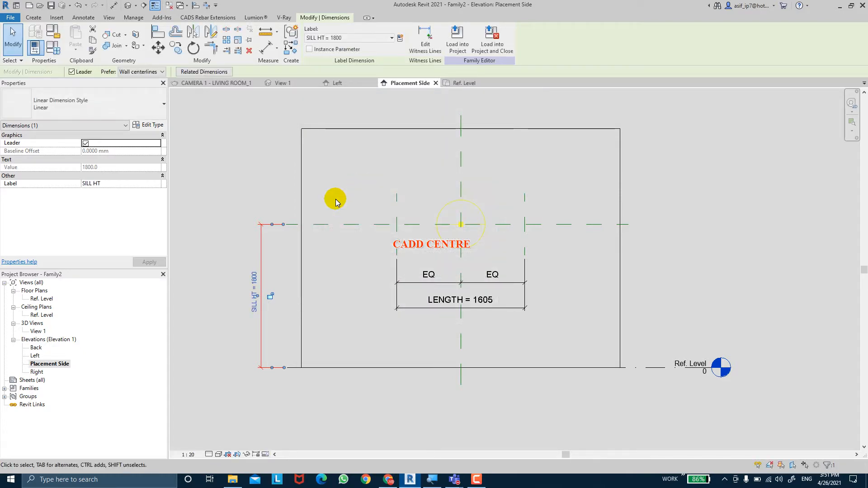
pyautogui.press('Escape')
# In the Ref. Level floor plan, add an aligned dimension from the wall's placement-side face to the Light Source Axis (F/R) reference plane
pyautogui.moveTo(350, 199); pyautogui.dragTo(339, 197, button='middle')
pyautogui.press('ctrl')
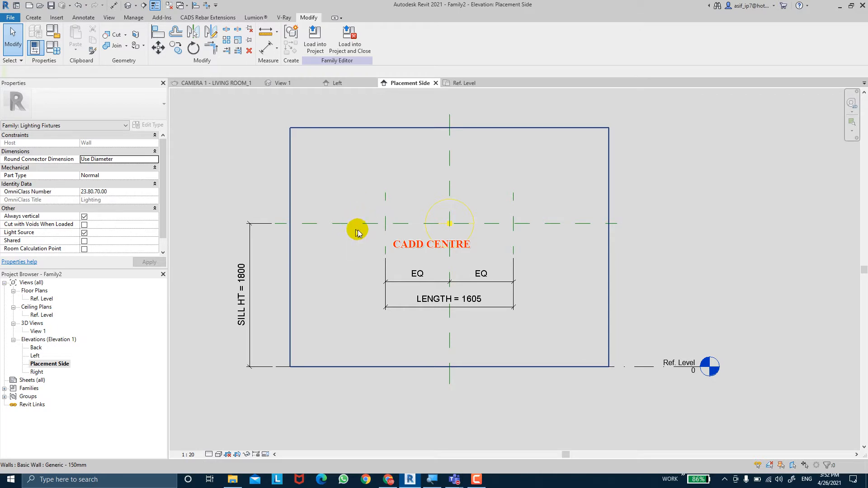
pyautogui.doubleClick(39, 299)
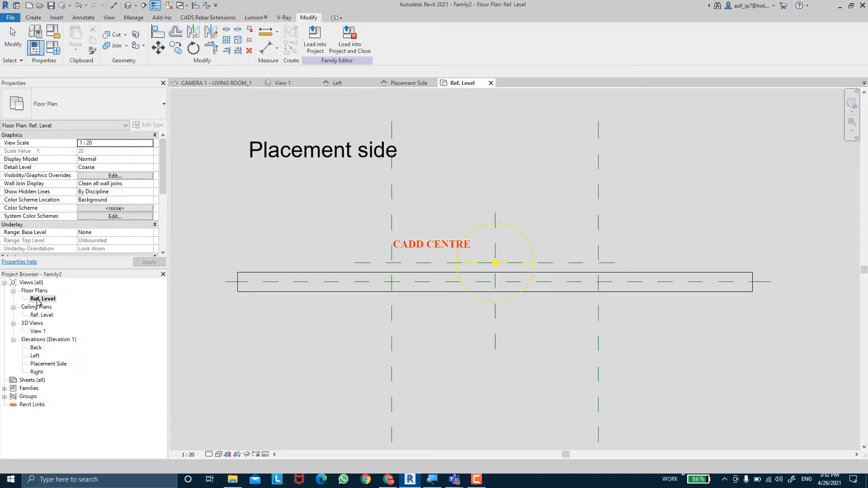
pyautogui.scroll(3, 475, 271)
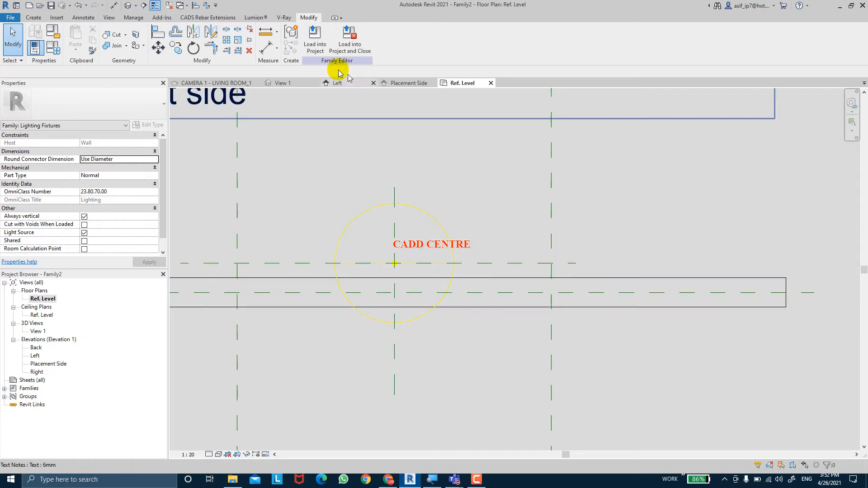
pyautogui.click(266, 47)
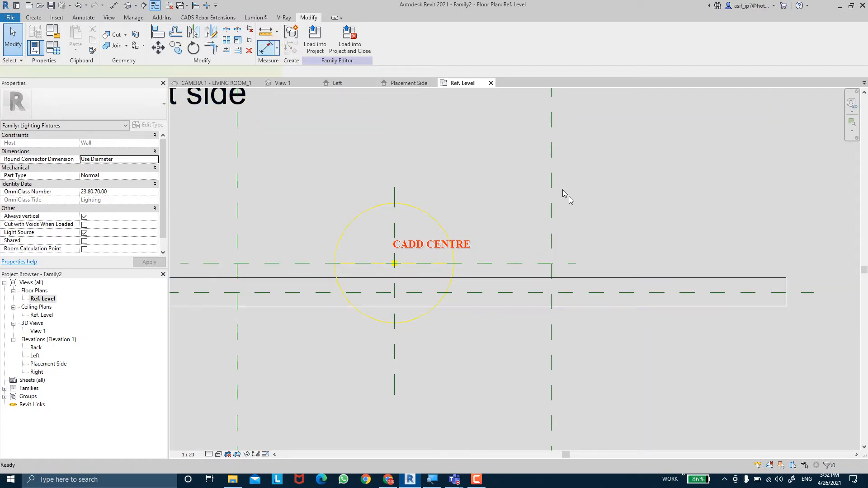
pyautogui.click(570, 278)
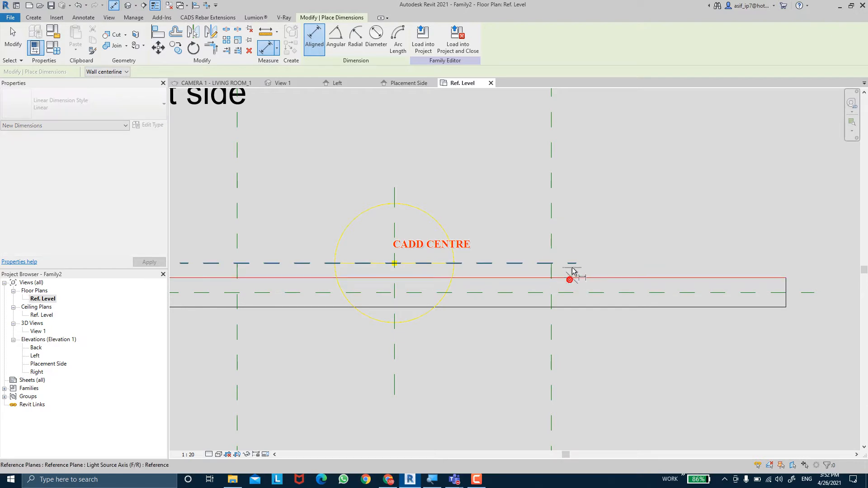
pyautogui.click(573, 264)
pyautogui.click(651, 195)
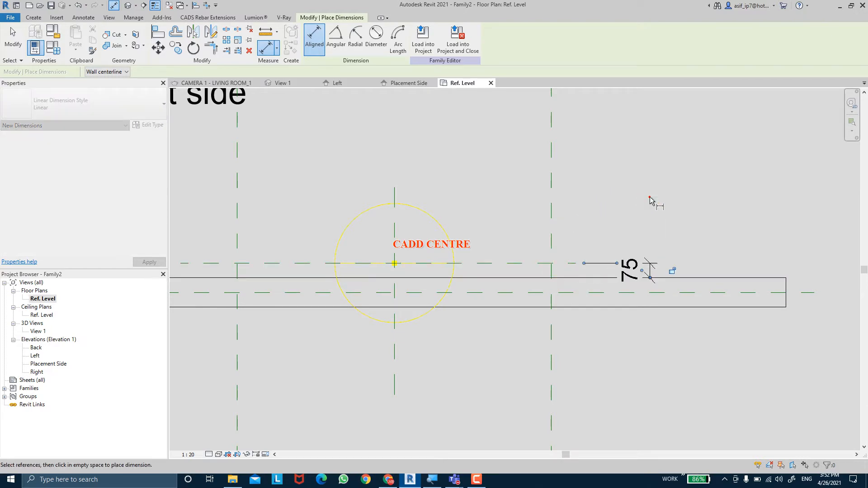
pyautogui.press('Escape')
pyautogui.press('Escape')
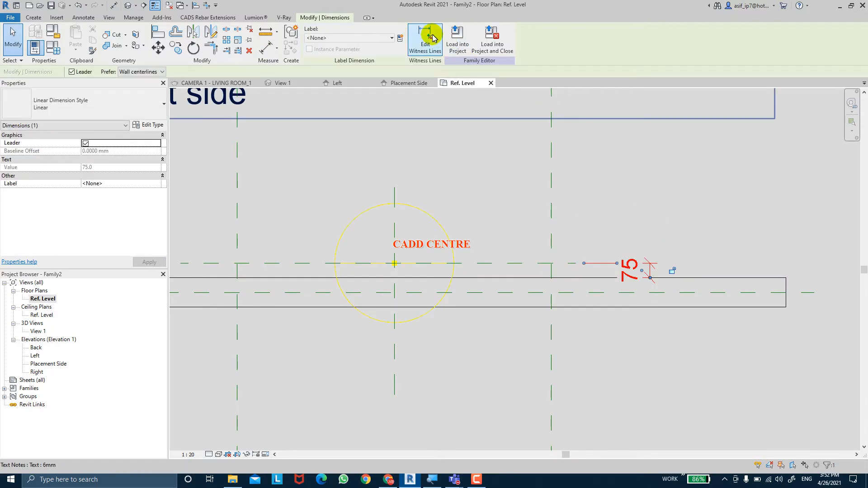
# Label the dimension from the wall face to the Light Source Axis (F/R) plane with a new family type parameter named LIGHT OFFSET
pyautogui.click(400, 38)
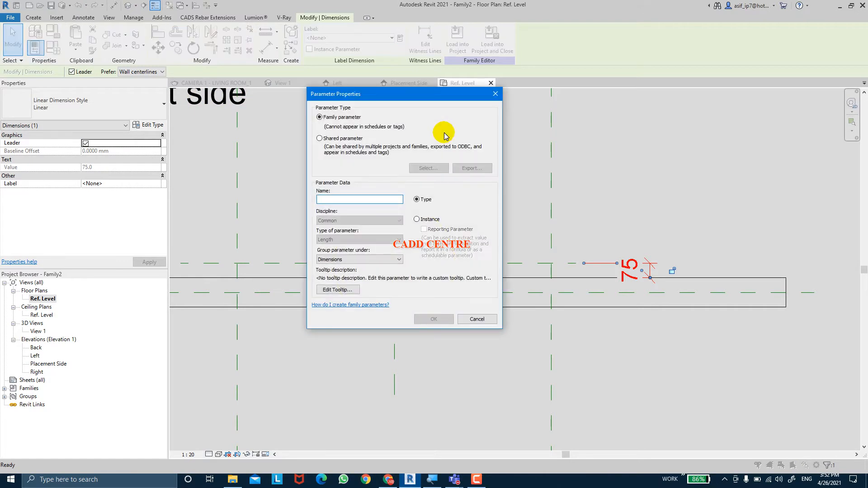
pyautogui.write('O')
pyautogui.press('BackSpace')
pyautogui.write('LIF')
pyautogui.press('BackSpace')
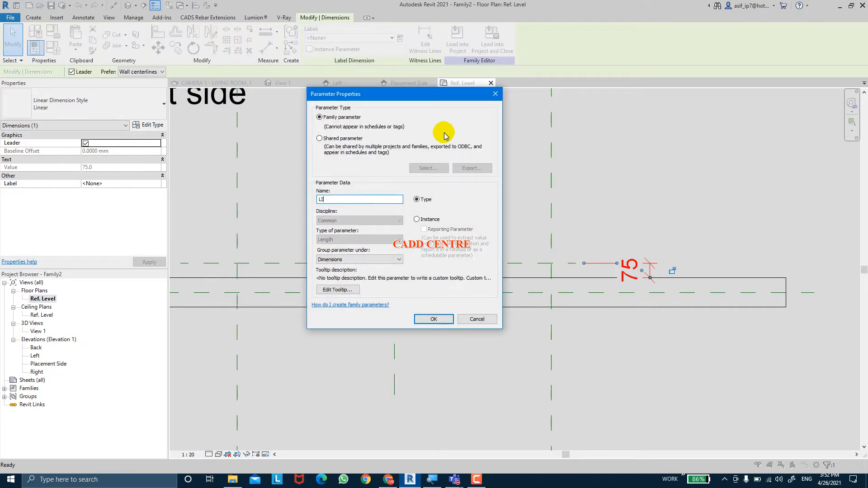
pyautogui.write('GHT ')
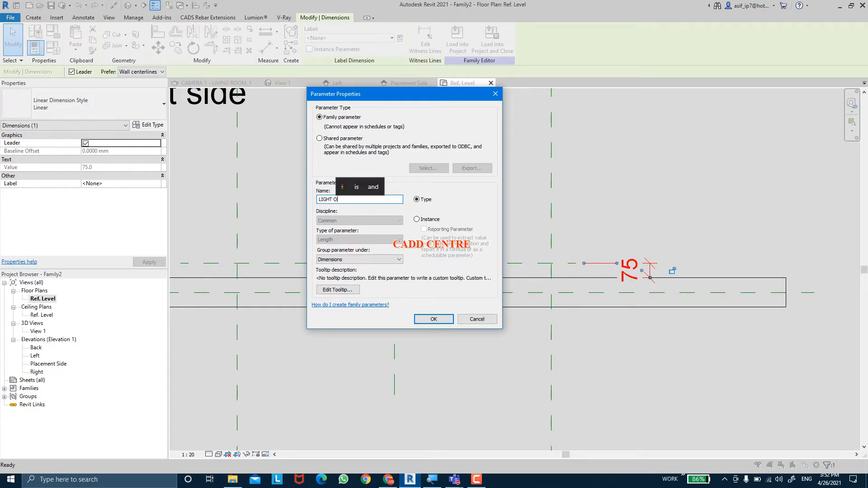
pyautogui.write('OFFSET')
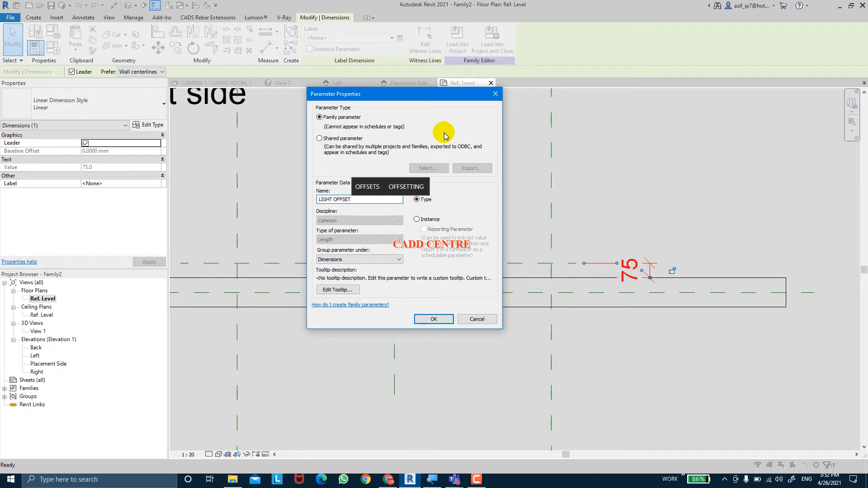
pyautogui.press('Return')
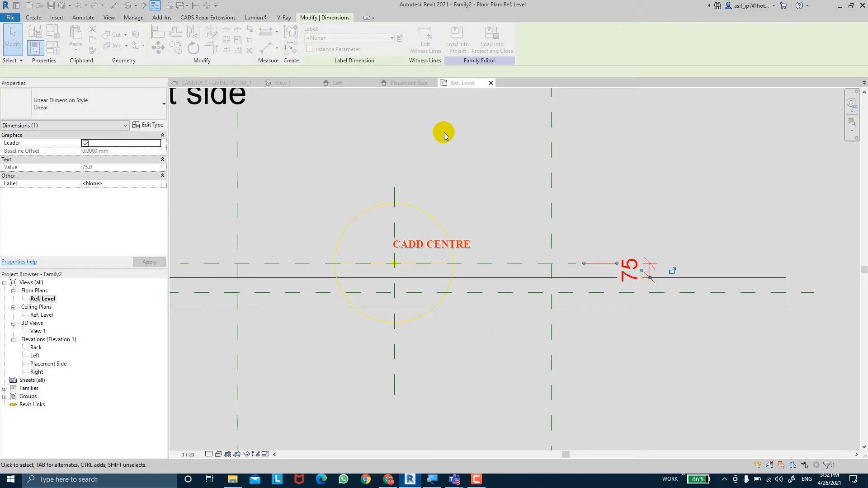
pyautogui.press('Escape')
pyautogui.moveTo(471, 288); pyautogui.dragTo(510, 285, button='middle')
pyautogui.scroll(-1, 497, 283)
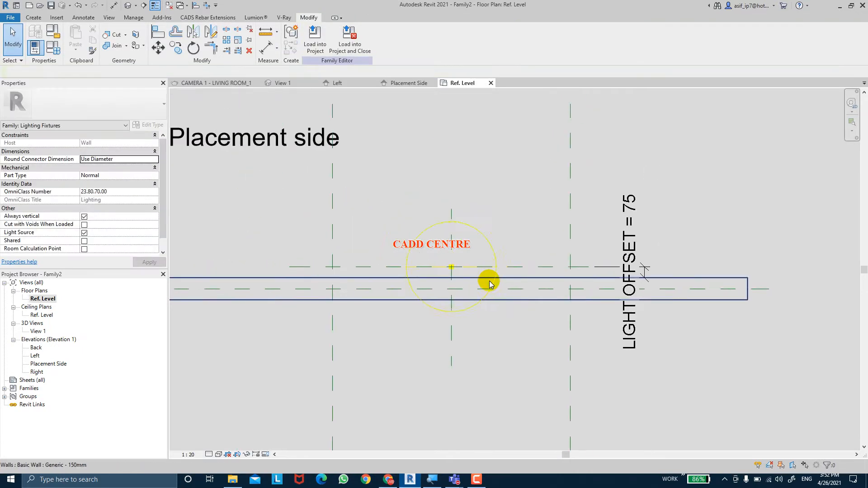
pyautogui.moveTo(477, 261)
pyautogui.mouseDown(button='middle')
pyautogui.moveTo(460, 259)
pyautogui.moveTo(469, 258)
pyautogui.mouseUp(button='middle')
# In the Left elevation, start an Extrusion and sketch a rectangle about 180 by 140 mm from the placement-side wall face around the light source
pyautogui.doubleClick(48, 363)
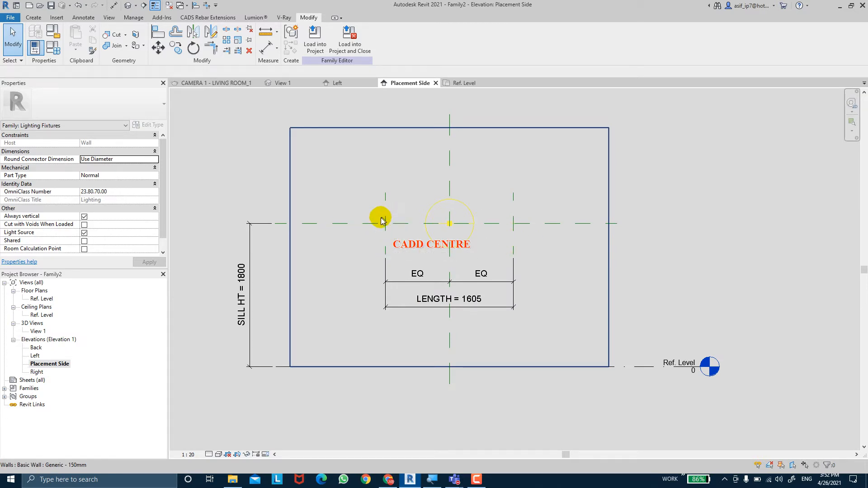
pyautogui.doubleClick(35, 356)
pyautogui.scroll(3, 584, 245)
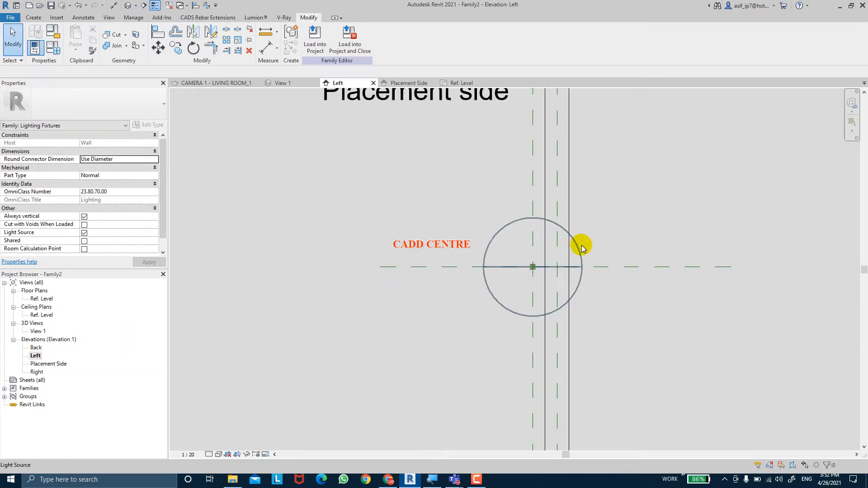
pyautogui.scroll(4, 579, 247)
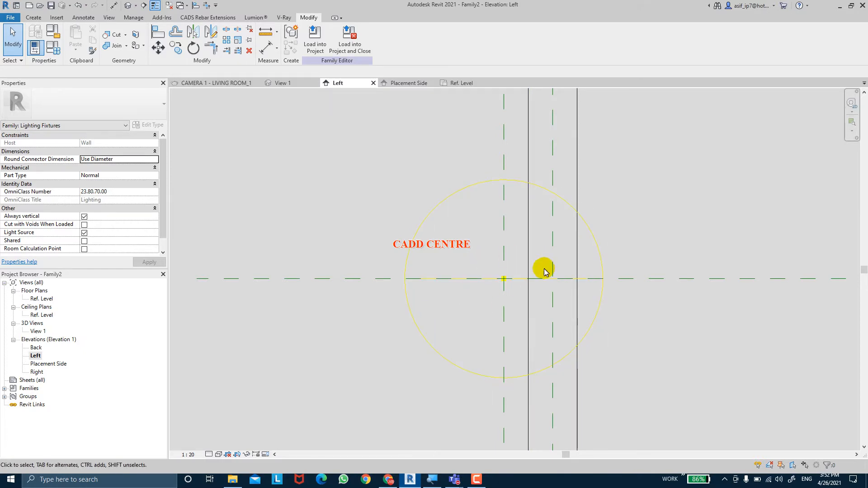
pyautogui.moveTo(548, 270); pyautogui.dragTo(516, 271, button='middle')
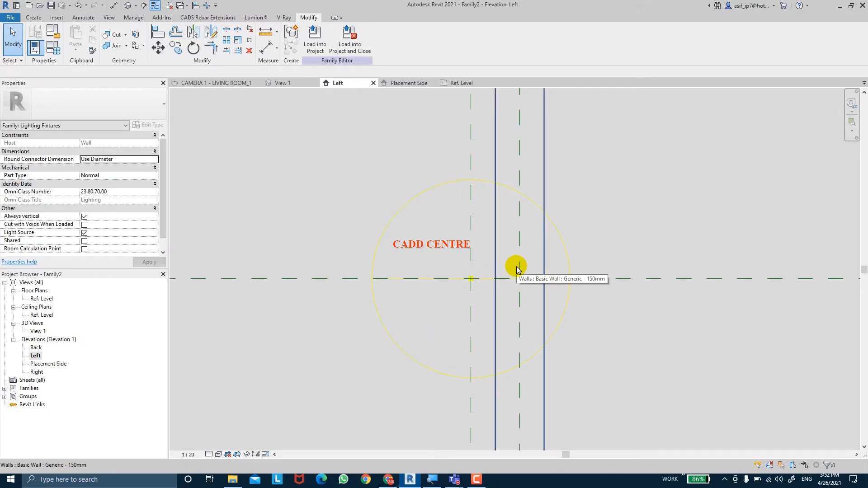
pyautogui.click(33, 18)
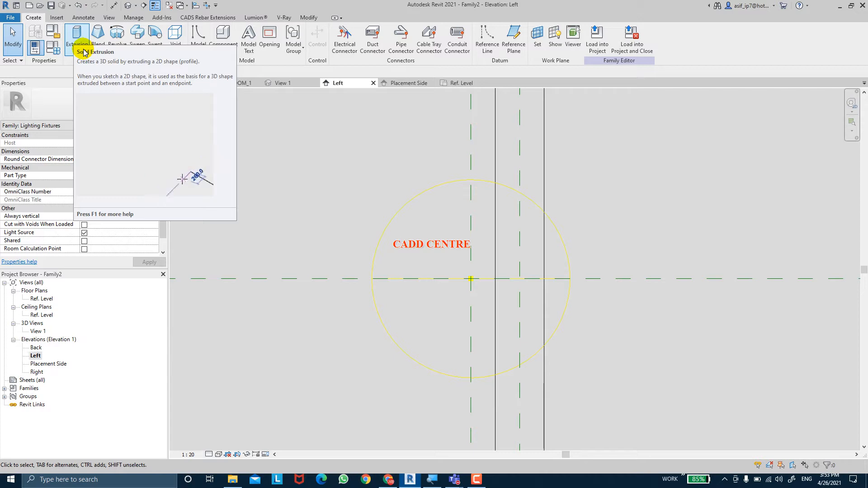
pyautogui.click(84, 53)
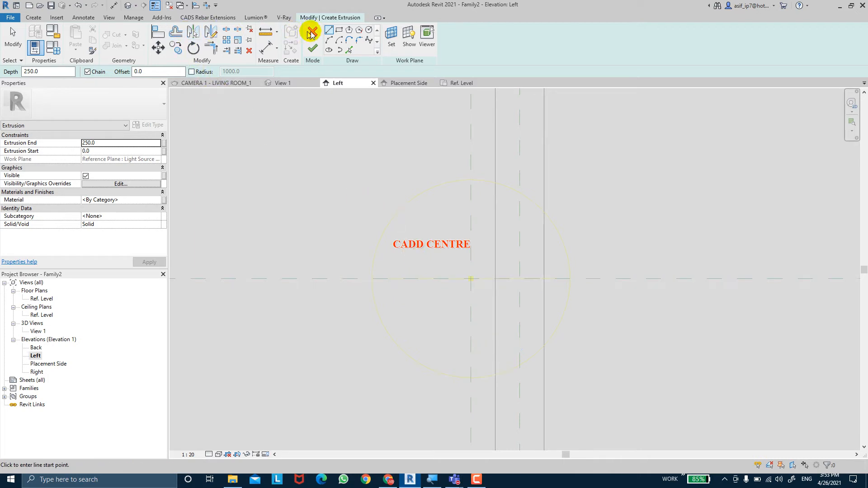
pyautogui.click(340, 31)
pyautogui.click(496, 258)
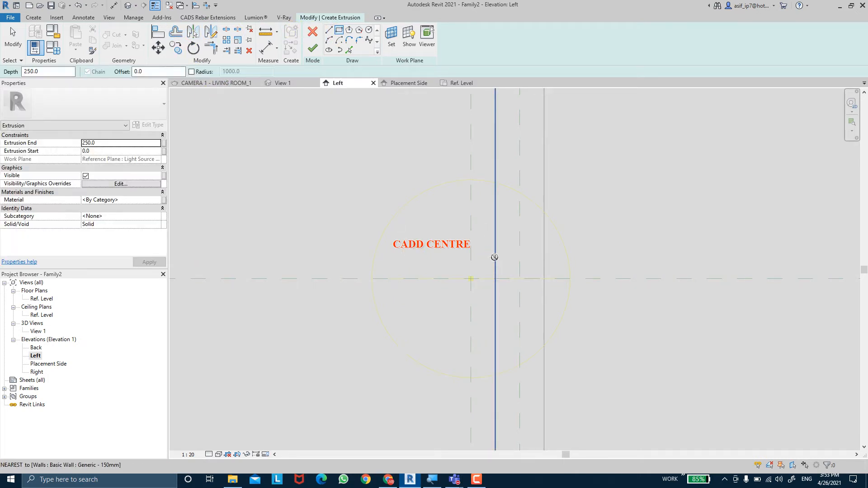
pyautogui.click(441, 312)
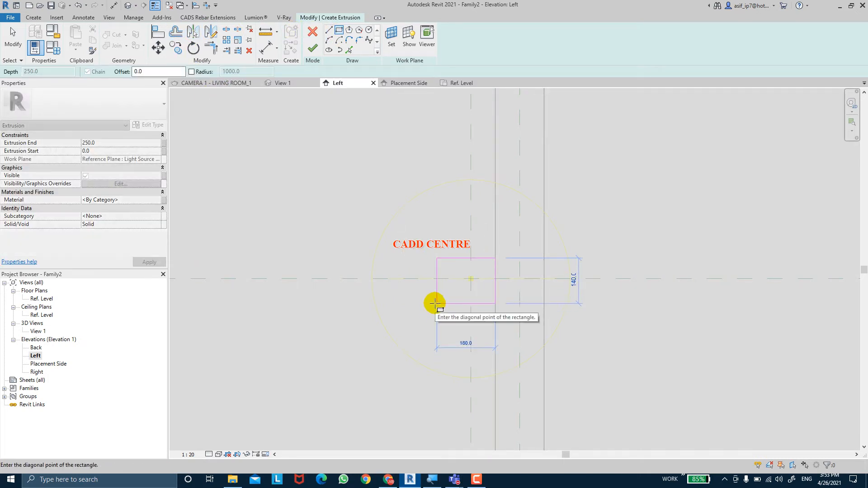
pyautogui.click(437, 303)
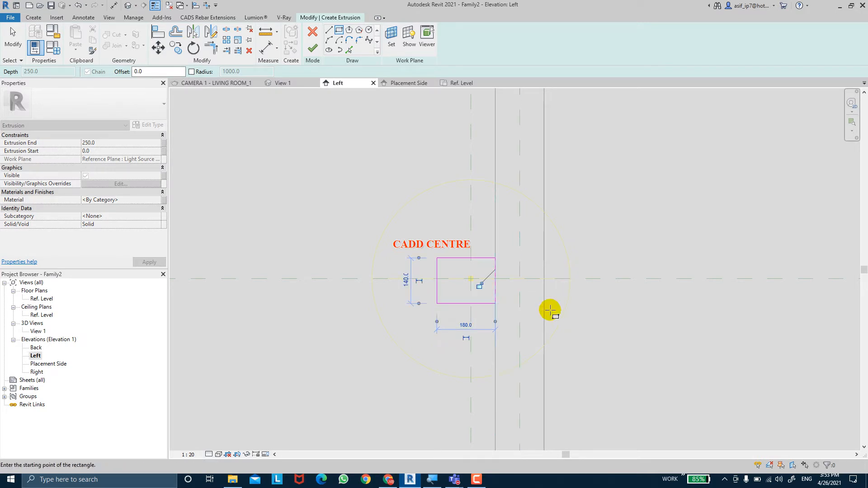
pyautogui.press('Escape')
pyautogui.press('Escape')
# Set the sketched rectangle's height to 100 mm
pyautogui.click(406, 280)
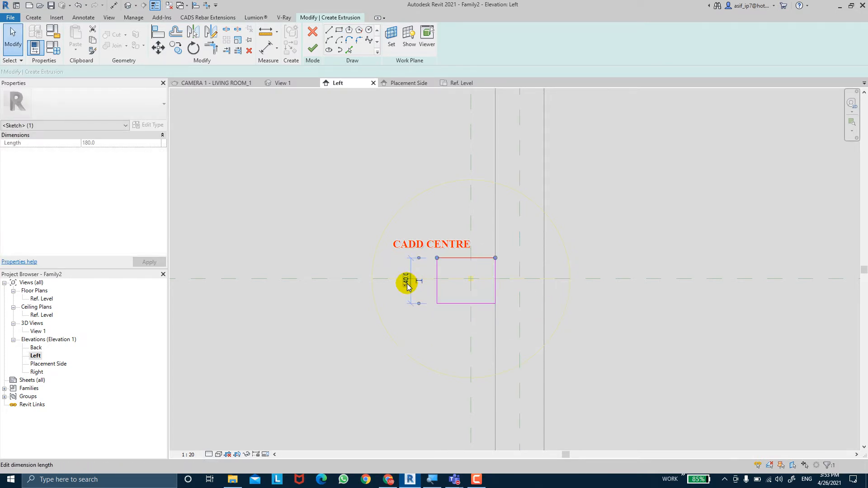
pyautogui.write('100')
pyautogui.press('Return')
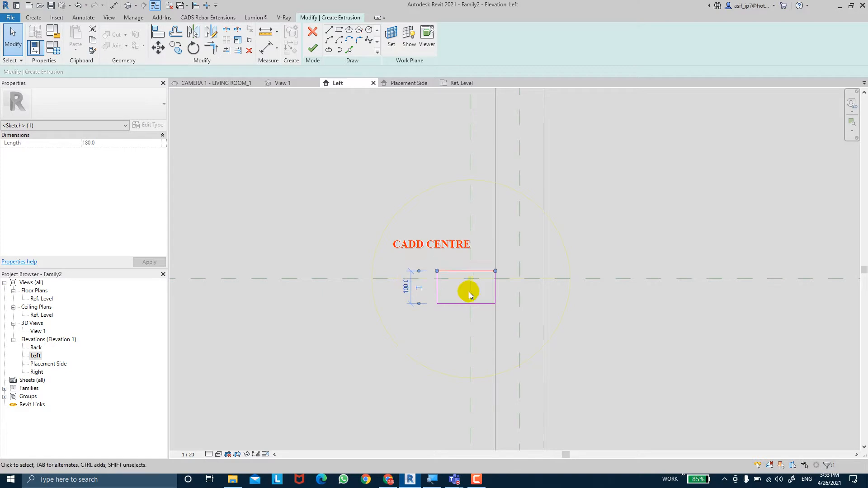
pyautogui.press('Escape')
# Dimension the rectangle's lower edge, the Light Source Elevation plane and the upper edge in one aligned string and make the segments equal
pyautogui.click(267, 45)
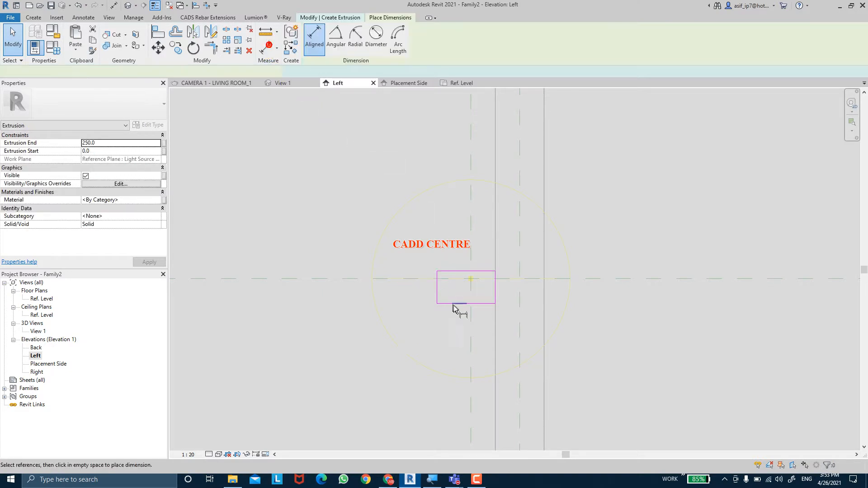
pyautogui.click(460, 306)
pyautogui.click(407, 280)
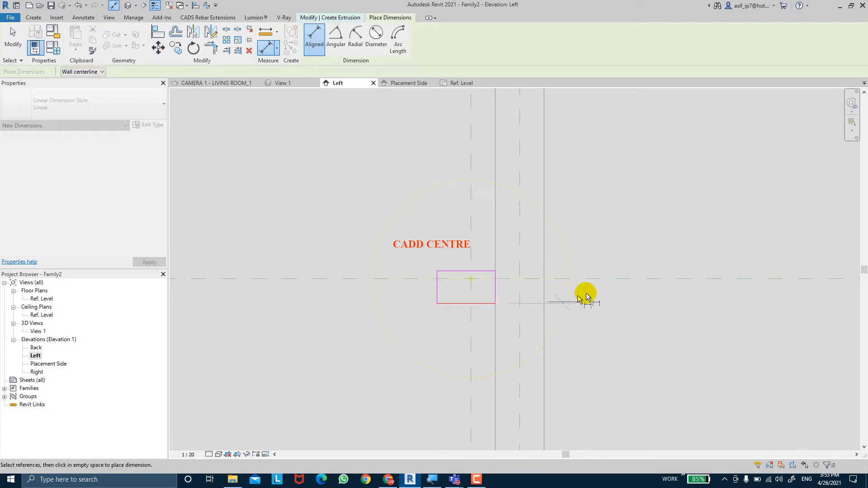
pyautogui.click(607, 278)
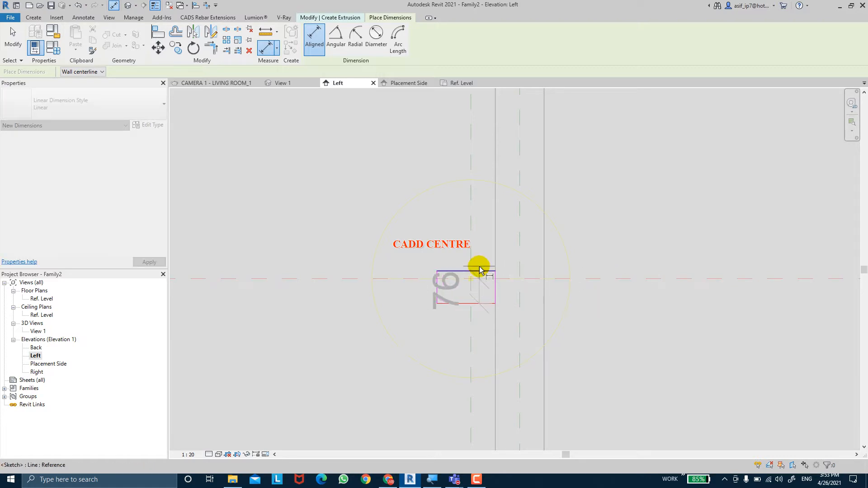
pyautogui.click(478, 272)
pyautogui.click(638, 232)
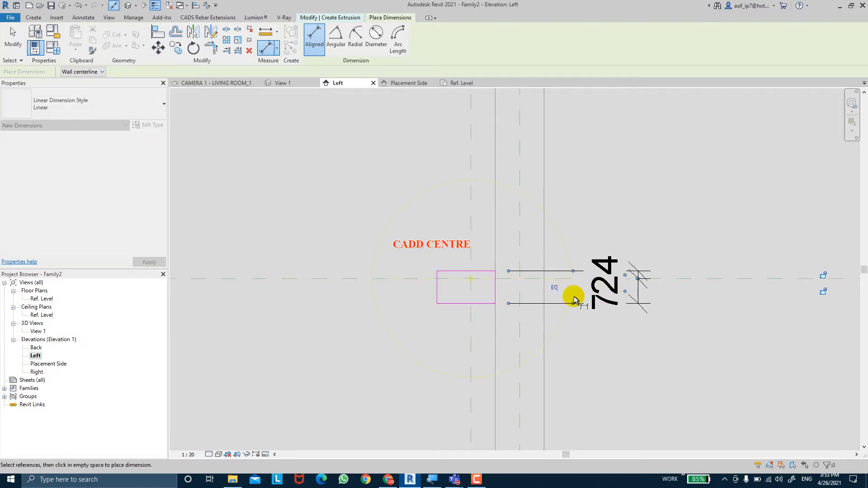
pyautogui.click(553, 282)
# Add an overall aligned dimension between the rectangle's lower and upper edges, outside the equality dimension
pyautogui.click(466, 317)
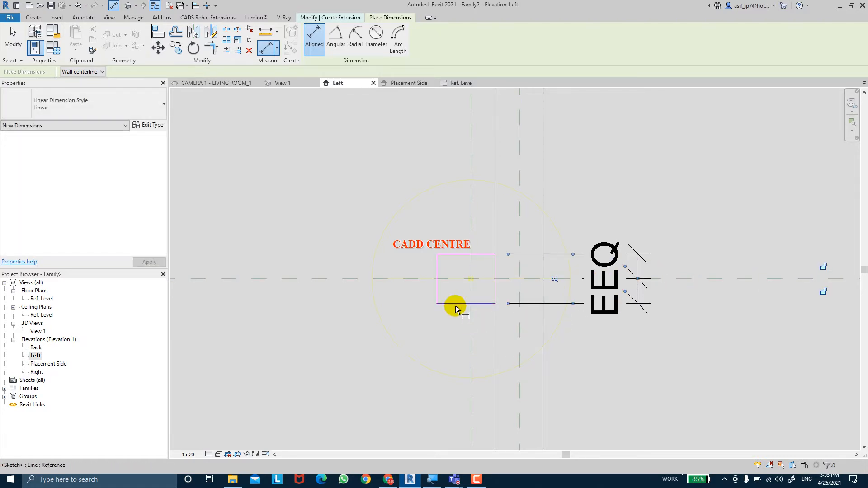
pyautogui.click(457, 254)
pyautogui.click(685, 223)
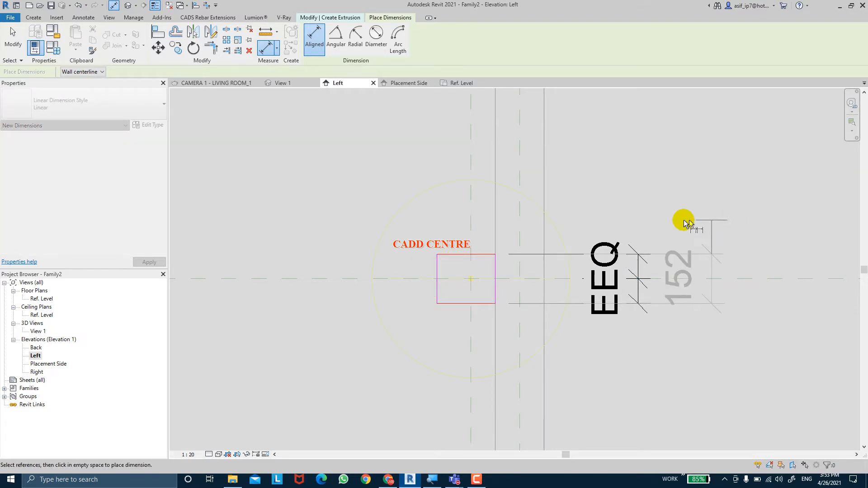
pyautogui.click(707, 211)
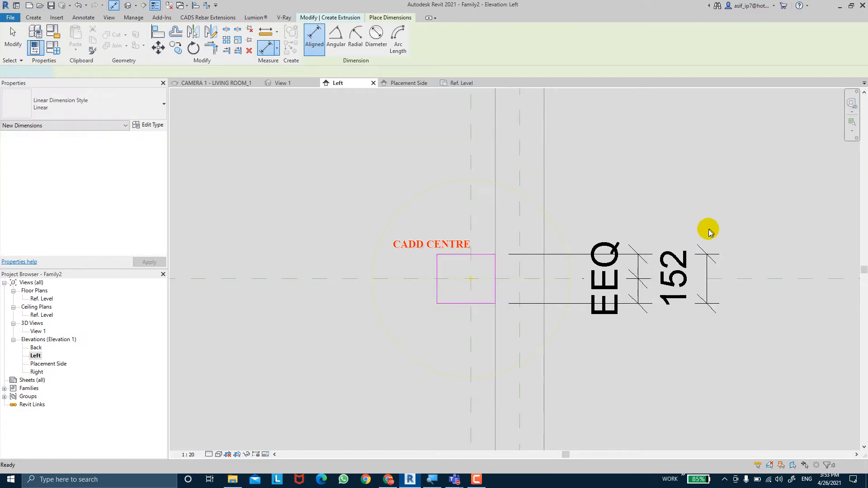
pyautogui.press('Escape')
# Label the rectangle's overall height dimension with a new family type parameter named FIXTURE HT
pyautogui.click(710, 258)
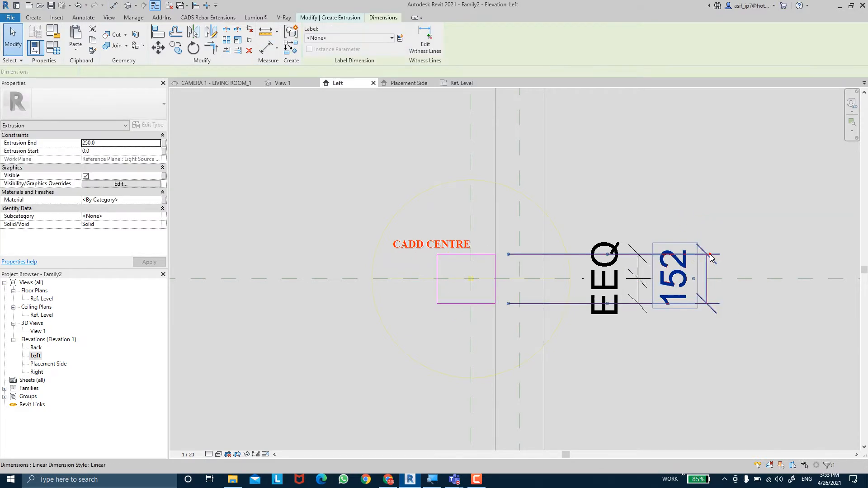
pyautogui.click(404, 40)
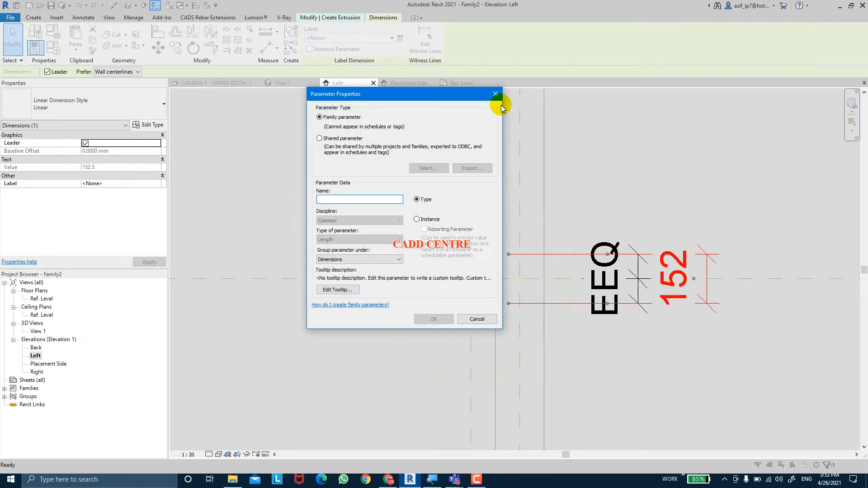
pyautogui.write('FIXTURE HT')
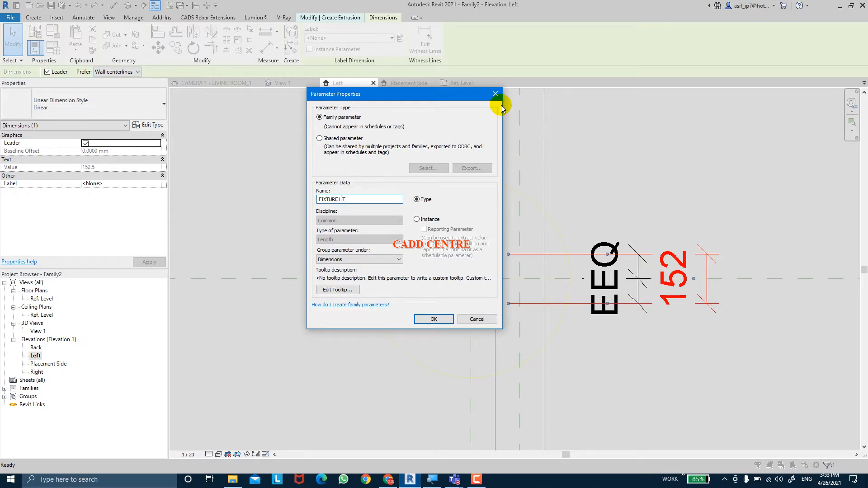
pyautogui.press('Return')
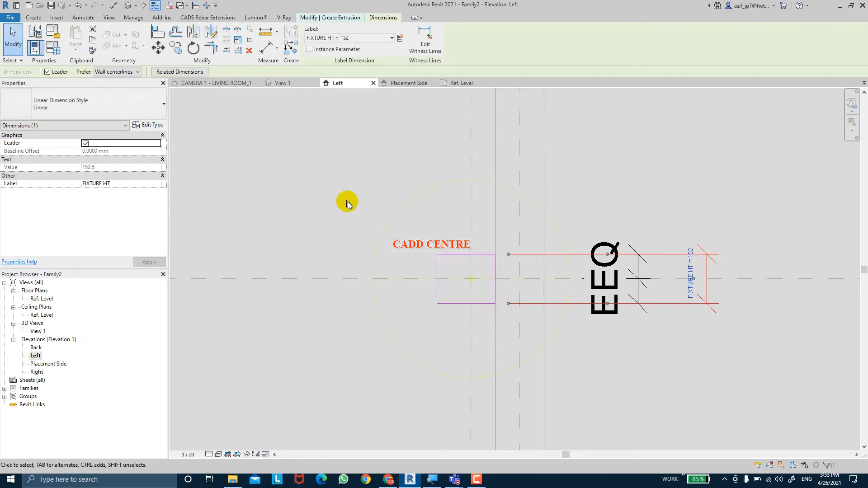
pyautogui.click(454, 213)
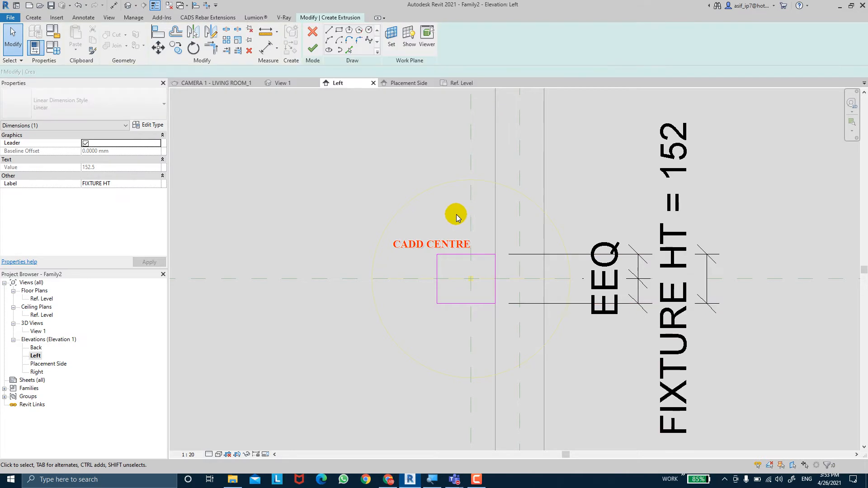
# Add an aligned dimension between the rectangle's two vertical edges, placed above the sketch
pyautogui.click(268, 48)
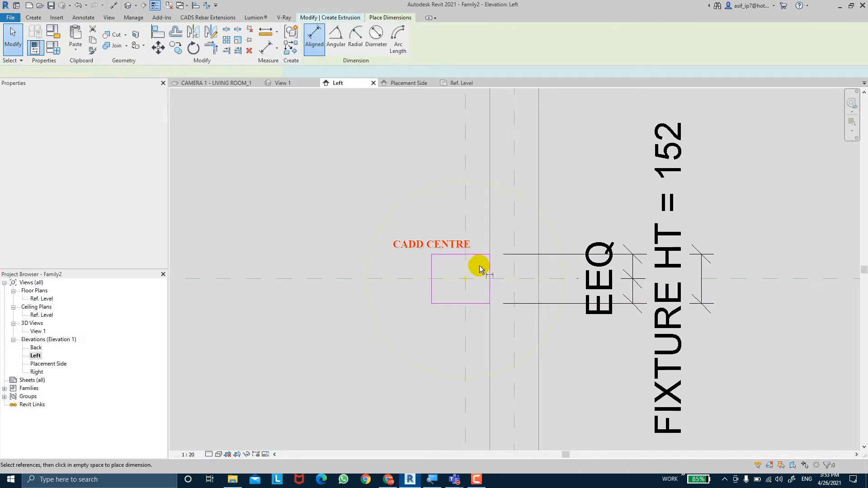
pyautogui.click(434, 266)
pyautogui.moveTo(448, 151); pyautogui.dragTo(452, 211, button='middle')
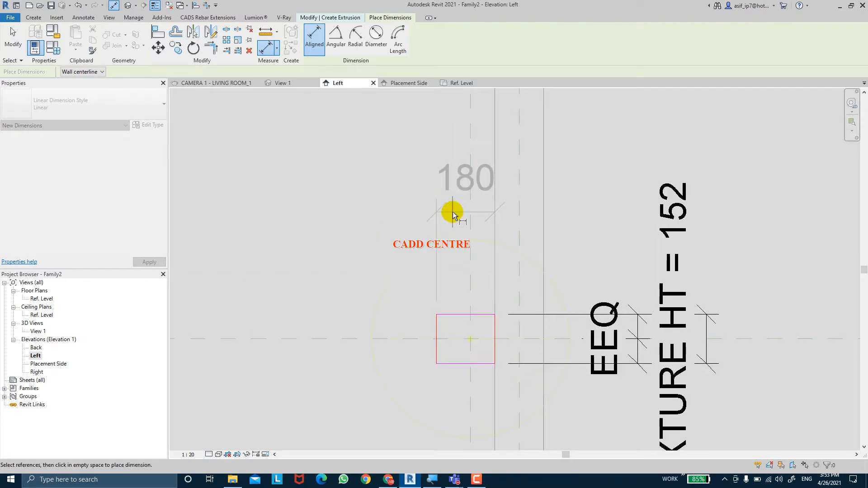
pyautogui.click(447, 189)
pyautogui.press('Escape')
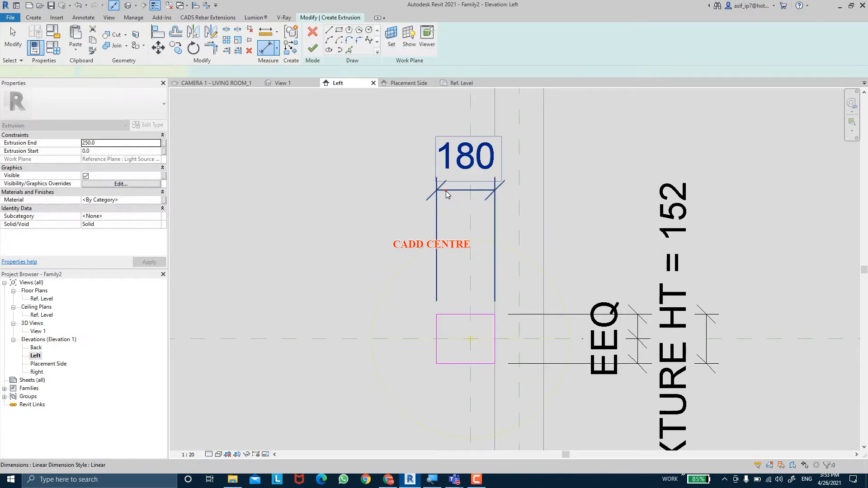
# Label the rectangle's horizontal width dimension with a new family type parameter named FIXTURE WIDTH
pyautogui.click(446, 192)
pyautogui.click(400, 38)
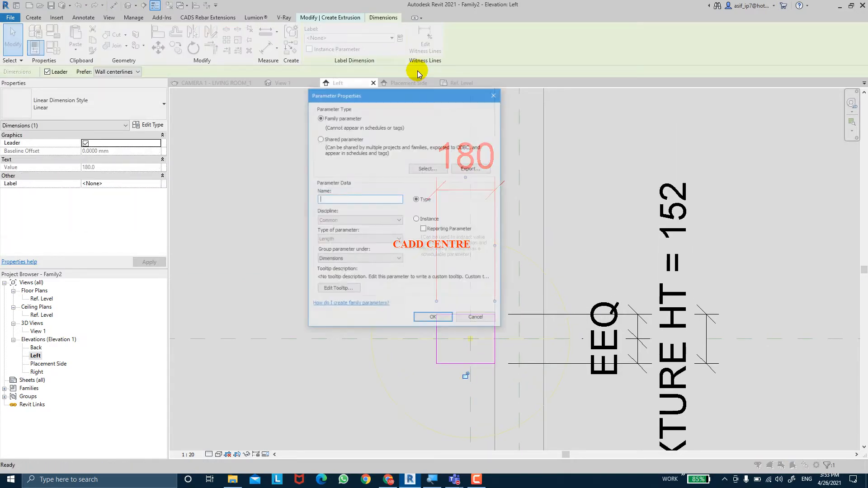
pyautogui.write('FI')
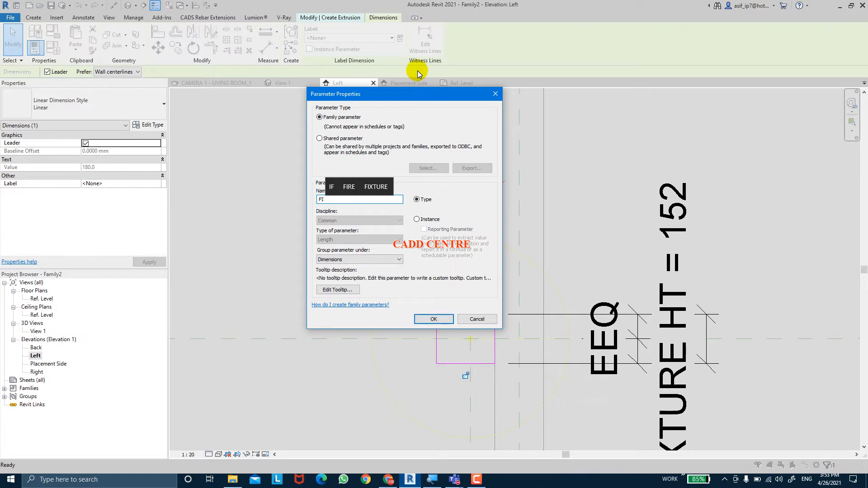
pyautogui.write('XTU')
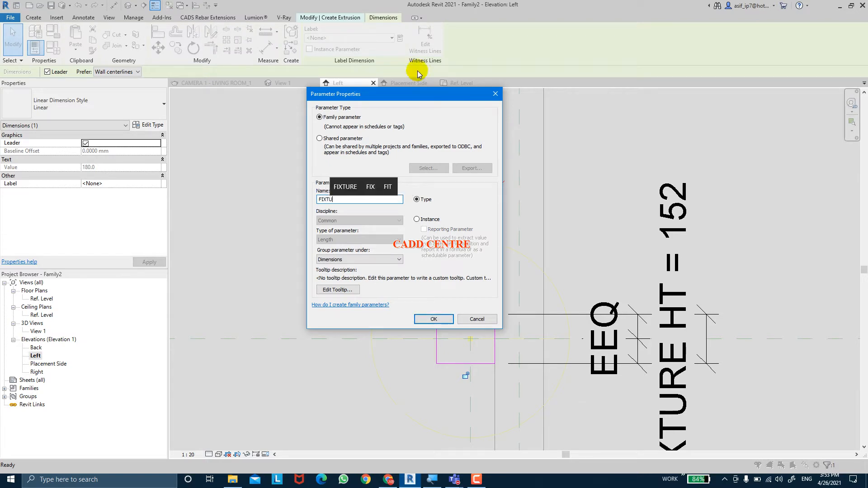
pyautogui.write('RE WI')
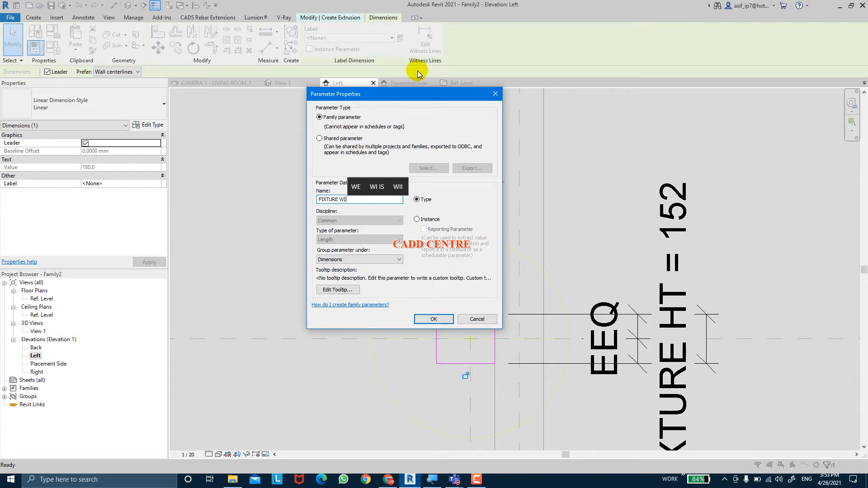
pyautogui.write('DTH')
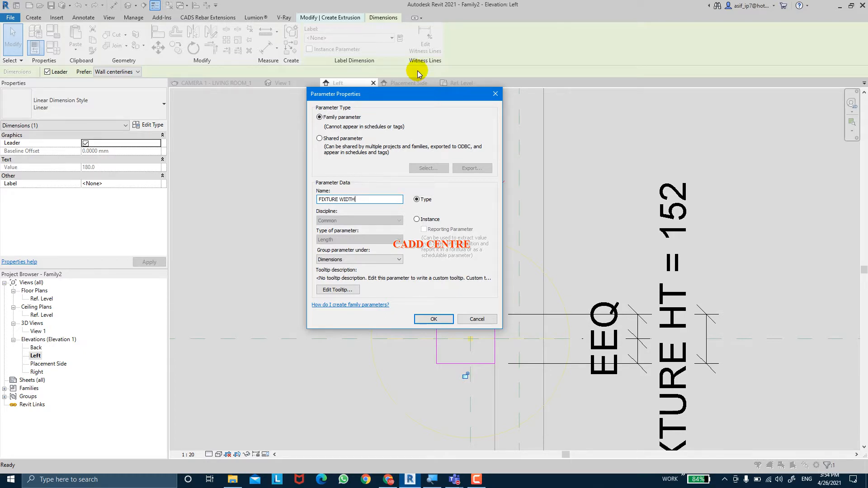
pyautogui.press('Return')
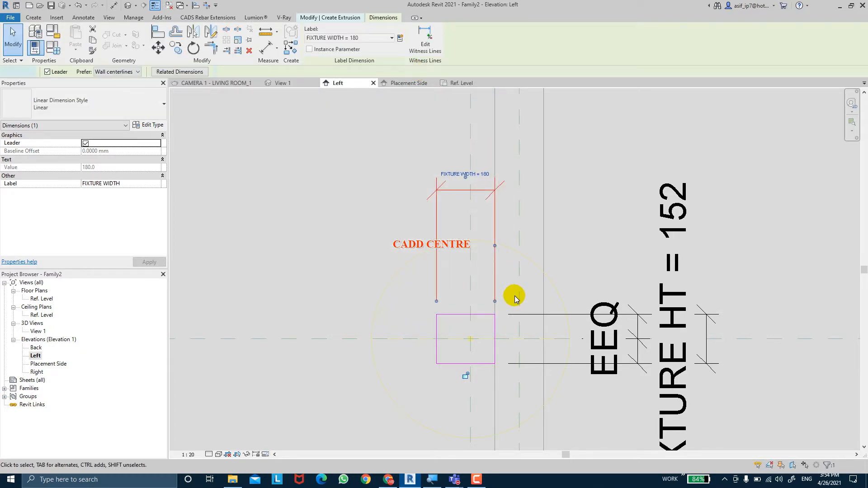
pyautogui.click(514, 294)
# Set the FIXTURE WIDTH dimension to 250 mm by moving the rectangle's edge farthest from the wall
pyautogui.click(434, 324)
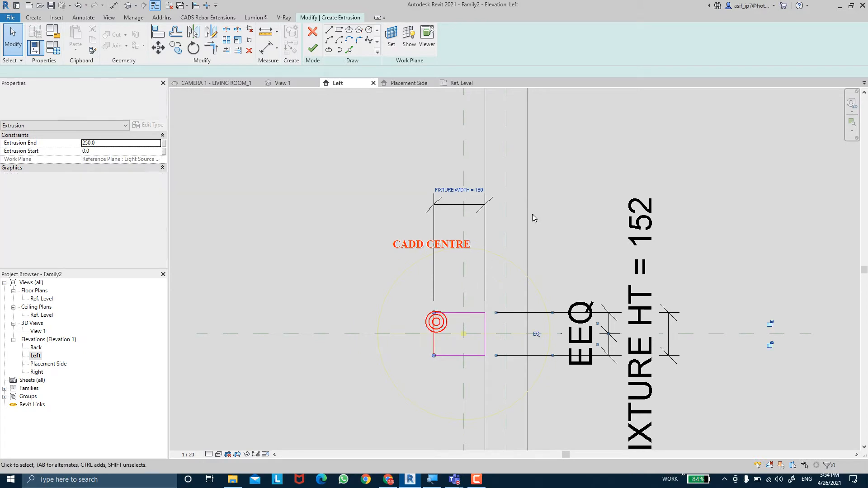
pyautogui.click(477, 191)
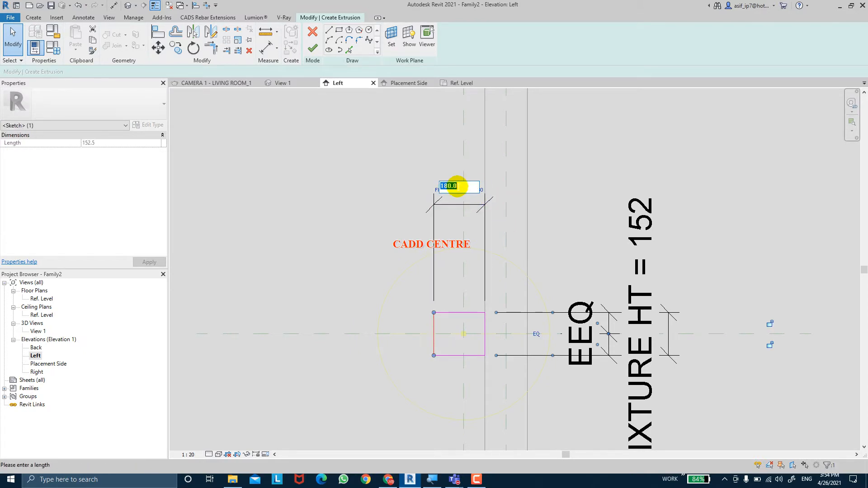
pyautogui.write('25')
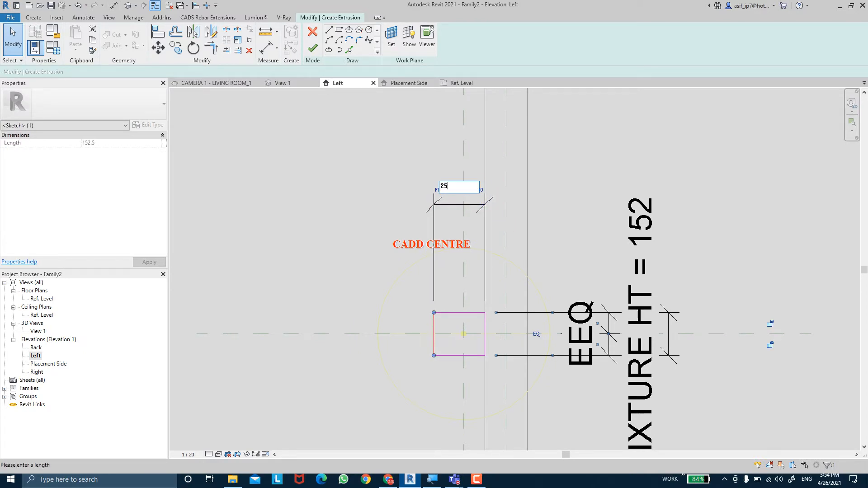
pyautogui.write('0')
pyautogui.press('Return')
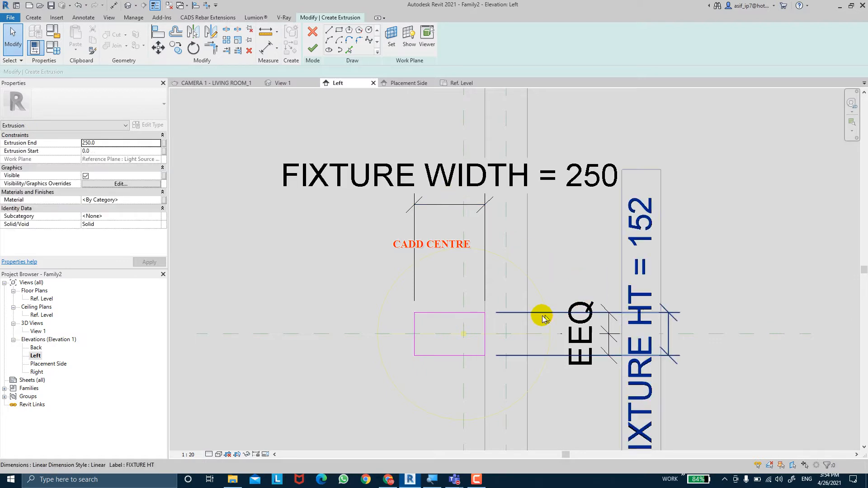
# Try to set the FIXTURE HT dimension to 150 mm directly in the sketch through the rectangle's upper edge
pyautogui.click(445, 319)
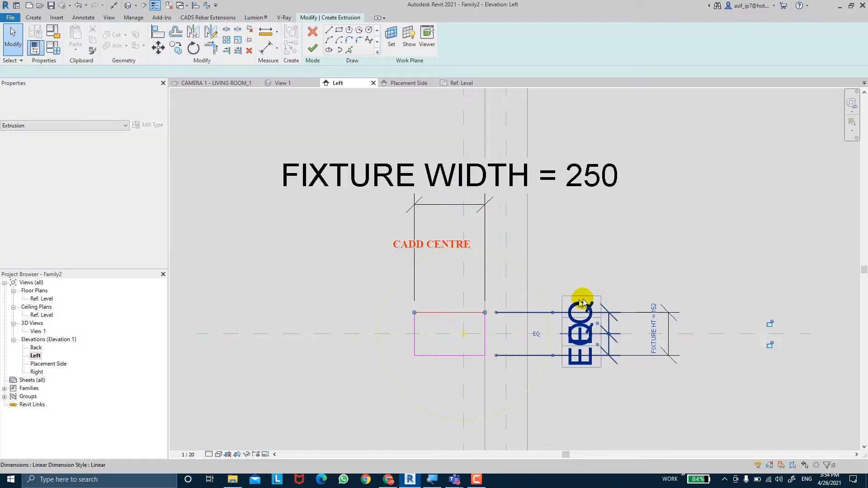
pyautogui.click(652, 323)
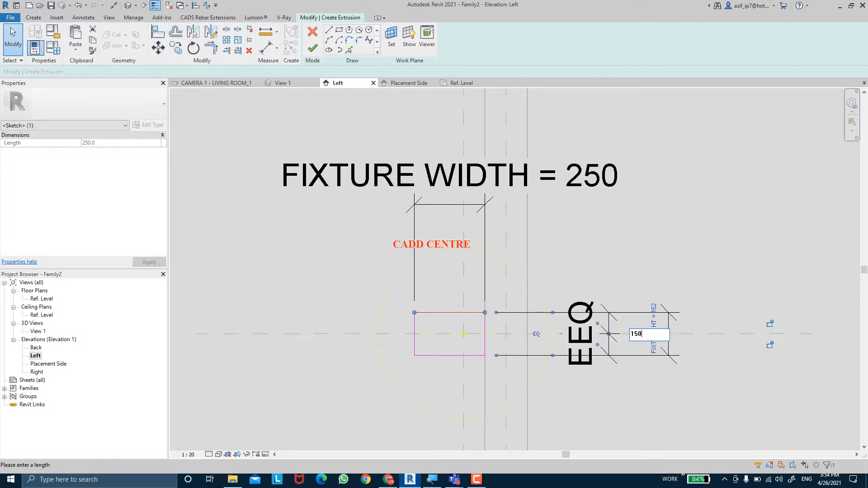
pyautogui.write('150')
pyautogui.click(678, 322)
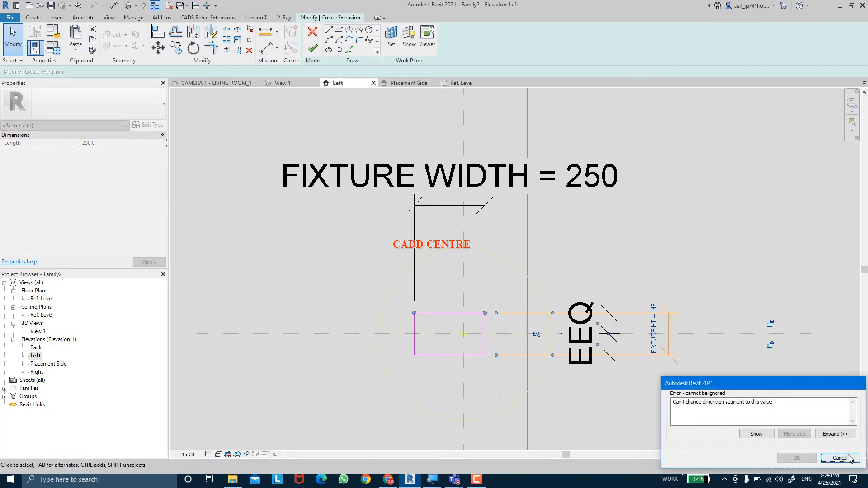
pyautogui.click(840, 458)
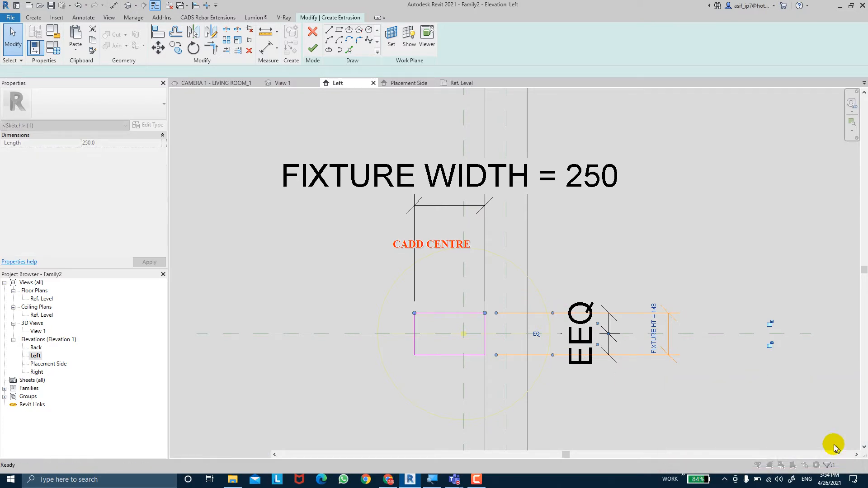
# Set the FIXTURE HT parameter to 150 mm in the family types
pyautogui.click(52, 45)
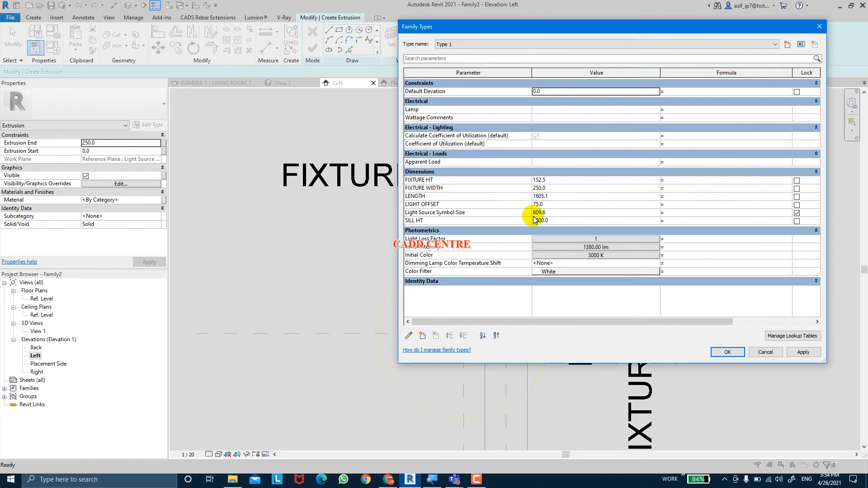
pyautogui.click(551, 181)
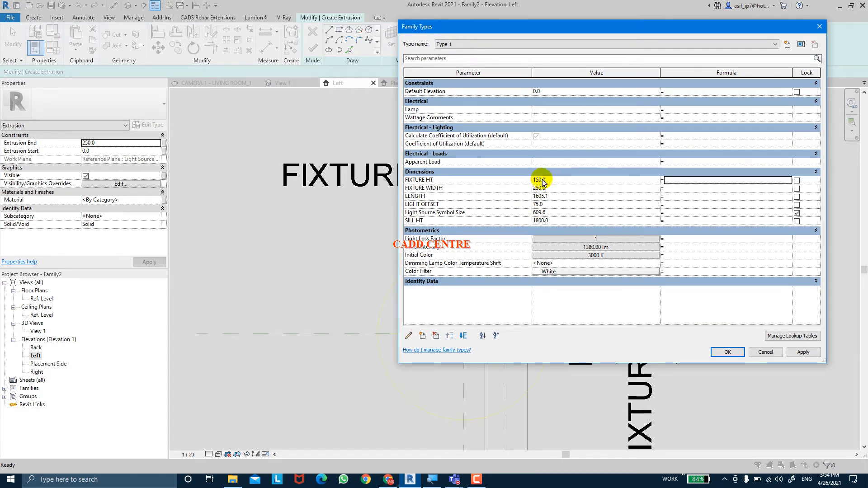
pyautogui.click(733, 356)
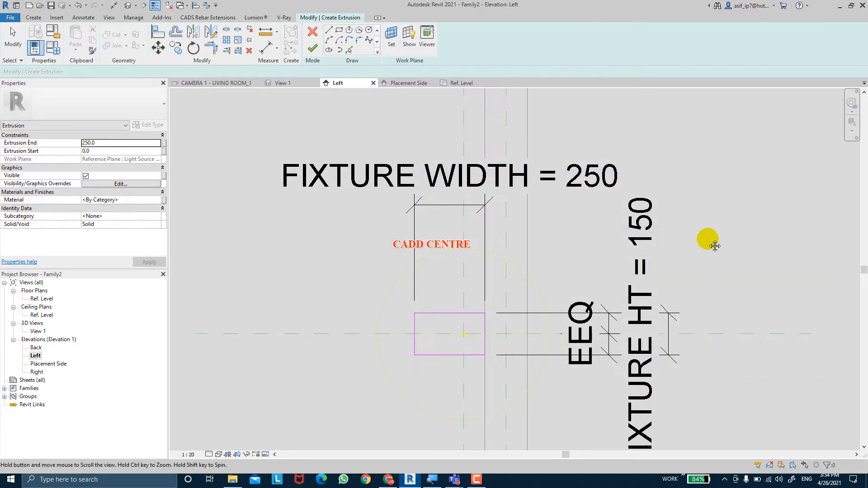
# Replace the rectangle's outer vertical edge with an outward-bulging semicircular arc of 75 mm radius between its two corners
pyautogui.scroll(4, 470, 294)
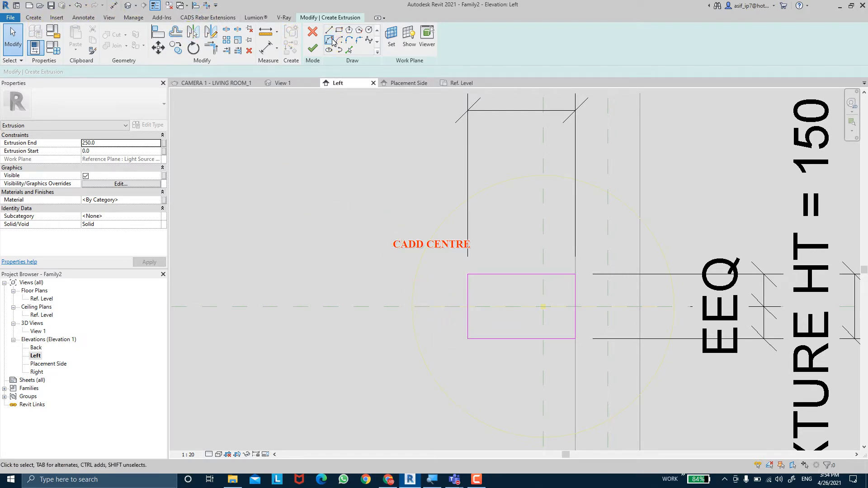
pyautogui.click(329, 40)
pyautogui.click(468, 274)
pyautogui.click(468, 339)
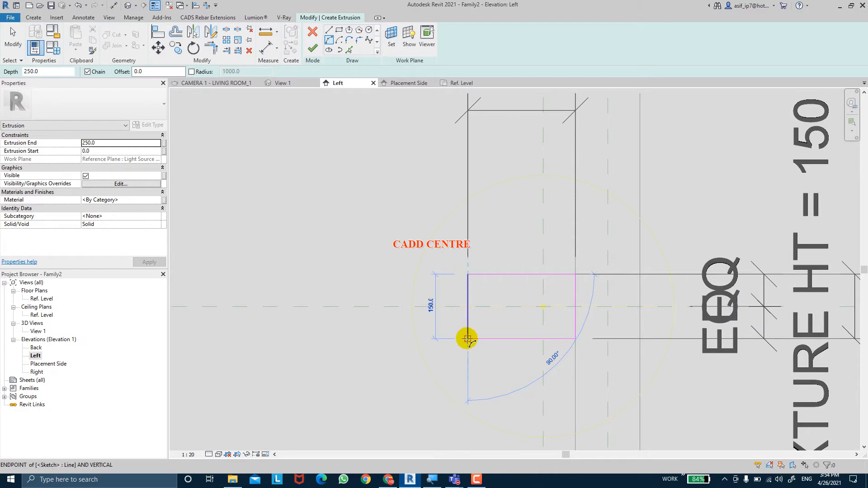
pyautogui.click(442, 319)
pyautogui.press('Escape')
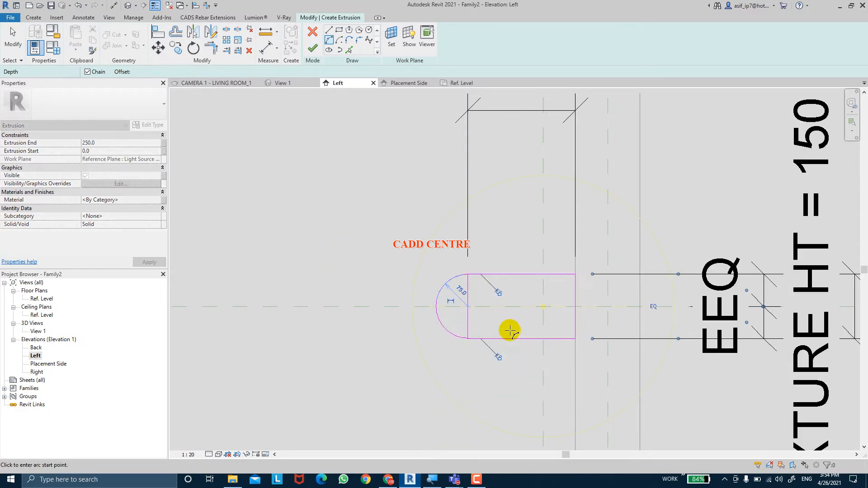
pyautogui.press('Escape')
pyautogui.click(470, 319)
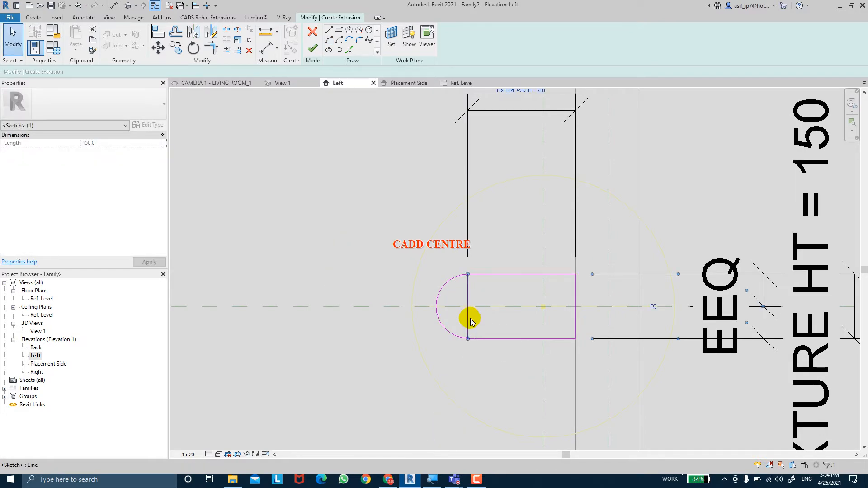
pyautogui.press('Delete')
# Finish the fixture extrusion's sketch and deselect the resulting solid
pyautogui.scroll(-3, 471, 319)
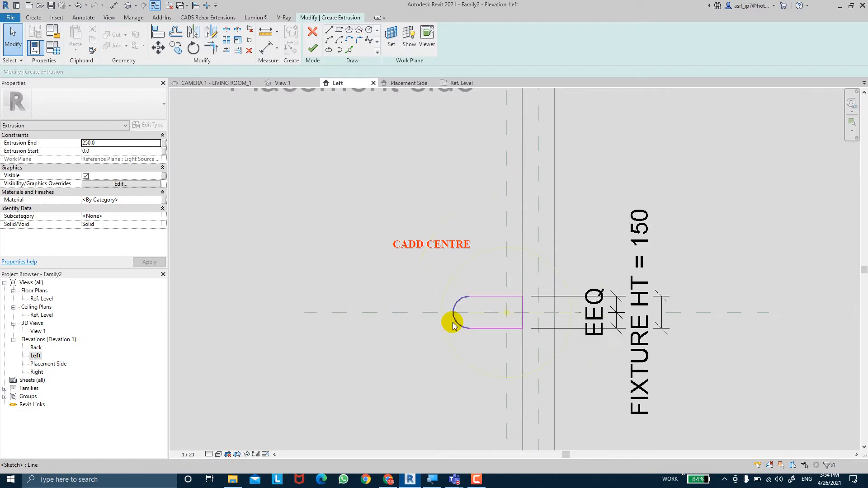
pyautogui.scroll(-1, 457, 319)
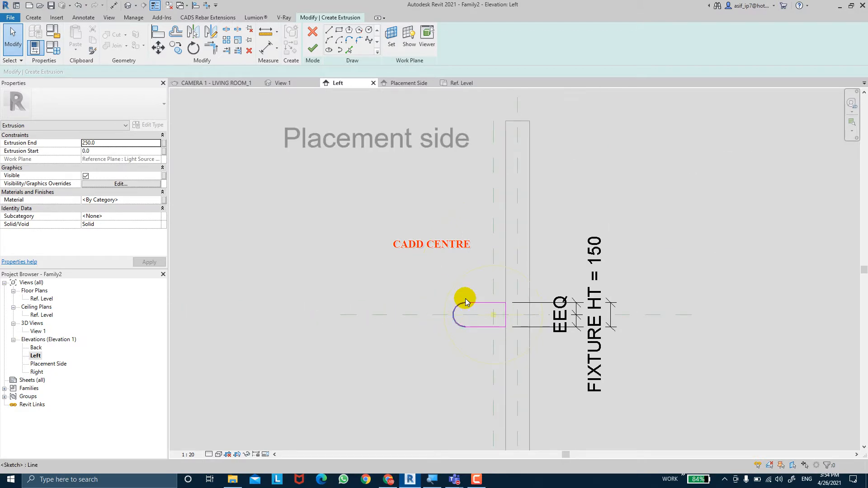
pyautogui.click(312, 54)
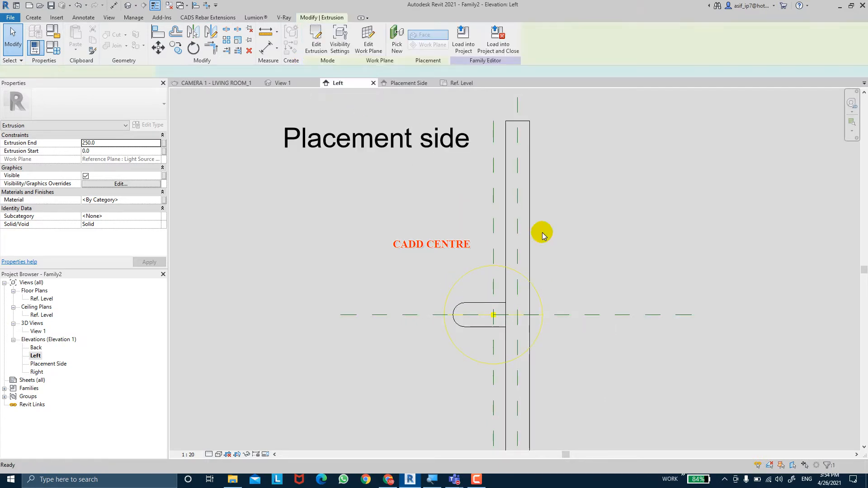
pyautogui.click(592, 236)
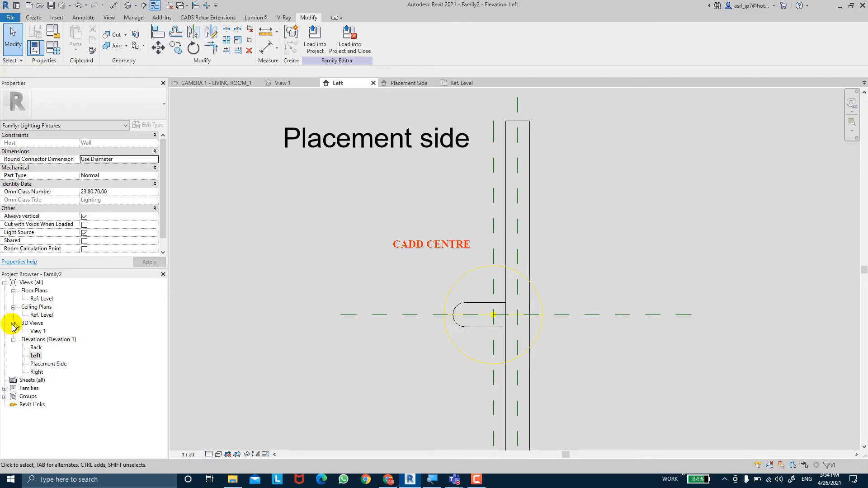
# Delete the fixture extrusion in the Placement Side elevation, keeping the reference planes and light source
pyautogui.doubleClick(44, 365)
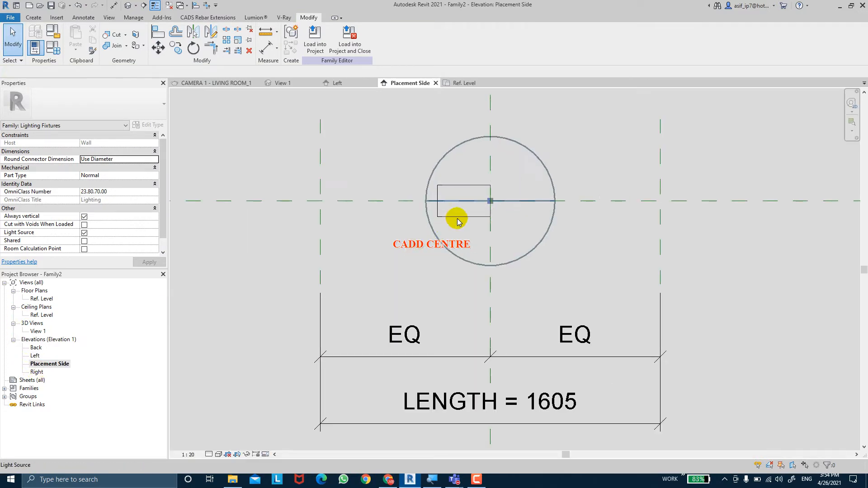
pyautogui.click(457, 216)
pyautogui.click(473, 219)
pyautogui.click(463, 181)
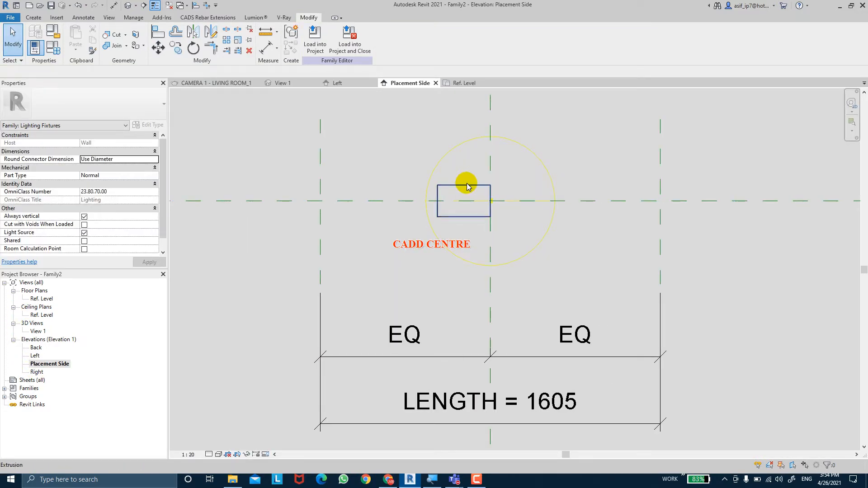
pyautogui.click(468, 187)
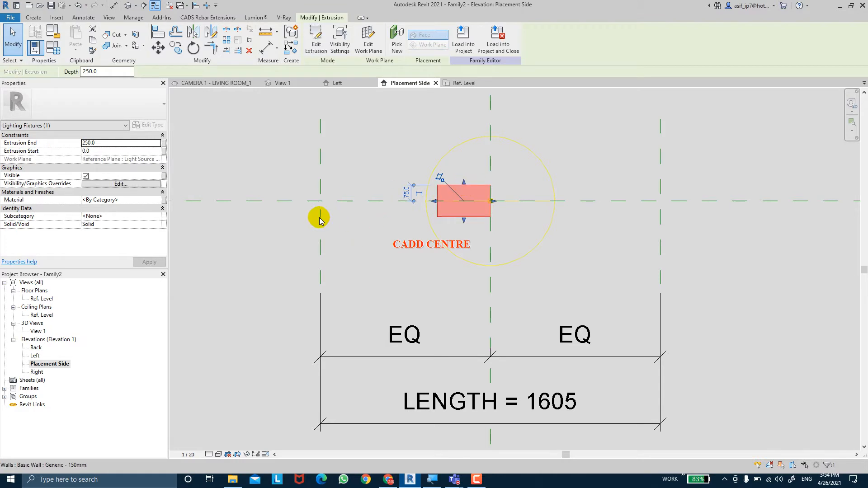
pyautogui.click(338, 219)
pyautogui.moveTo(340, 219); pyautogui.dragTo(354, 235, button='middle')
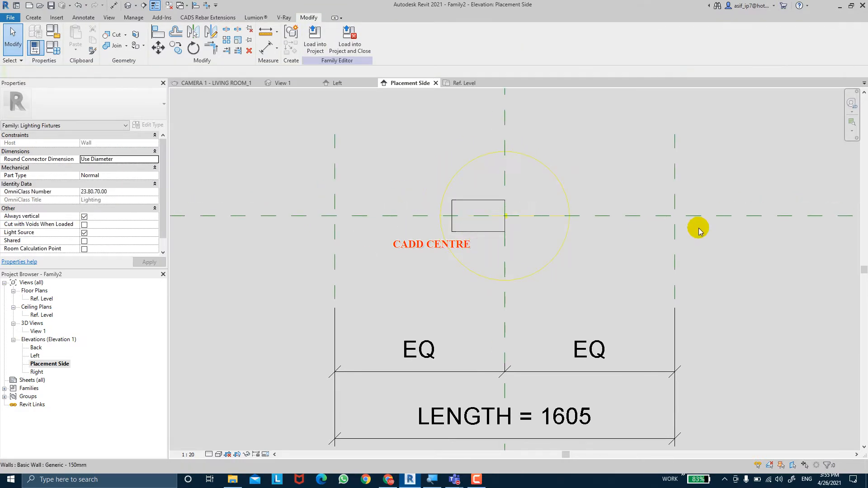
pyautogui.scroll(-2, 402, 268)
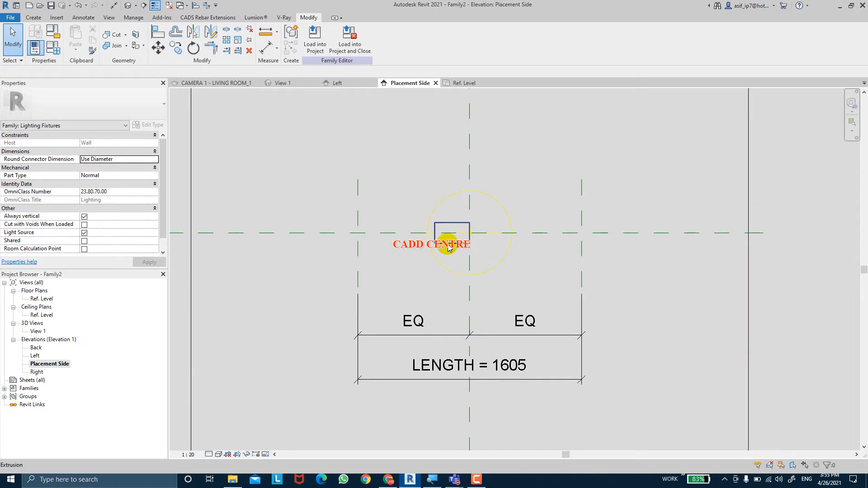
pyautogui.click(469, 232)
pyautogui.press('Delete')
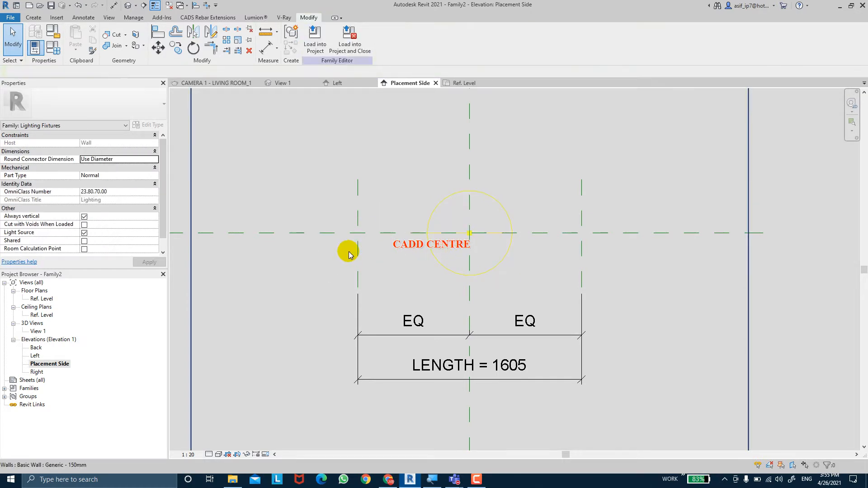
# Name the vertical reference plane at the left end of the LENGTH dimension LEFT PLANE
pyautogui.moveTo(357, 208); pyautogui.dragTo(370, 231, button='middle')
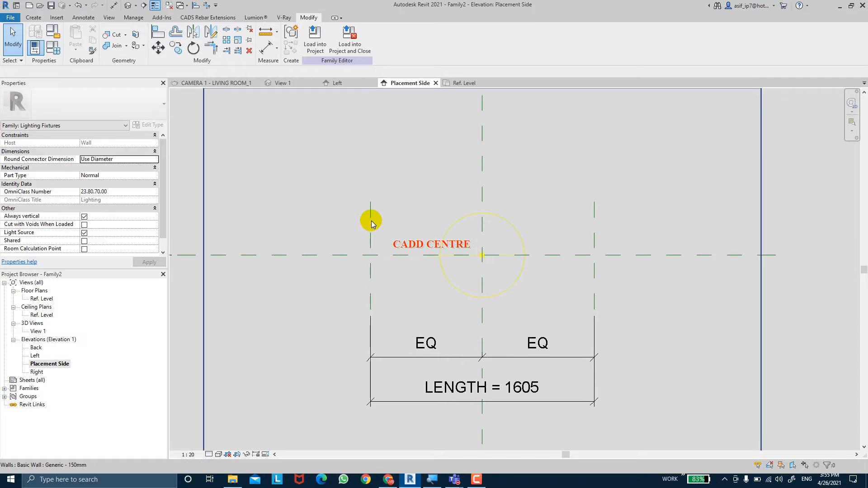
pyautogui.click(372, 222)
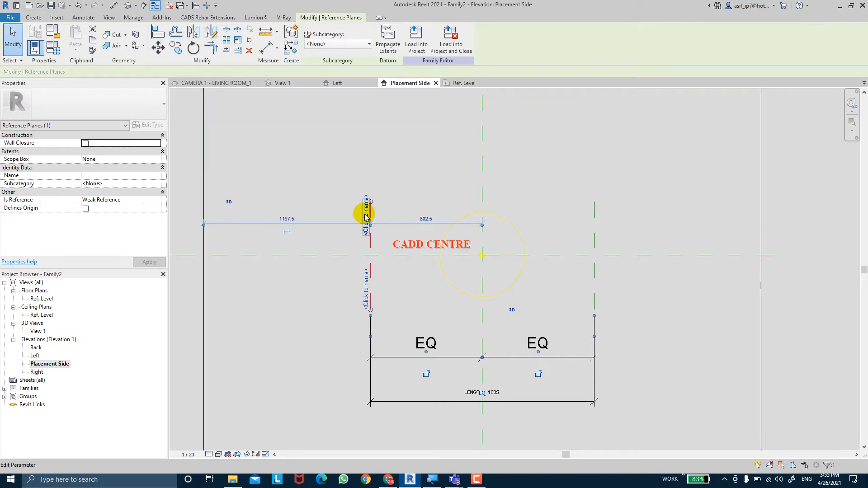
pyautogui.click(120, 176)
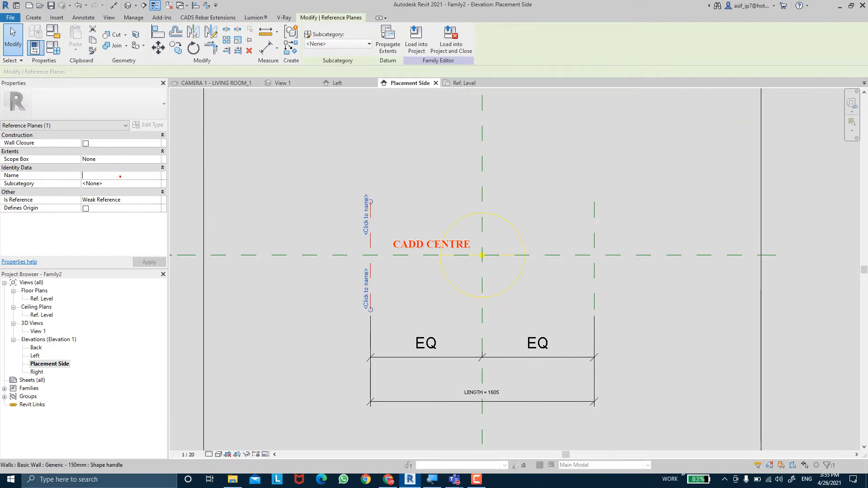
pyautogui.scroll(-3, 302, 211)
pyautogui.scroll(2, 304, 211)
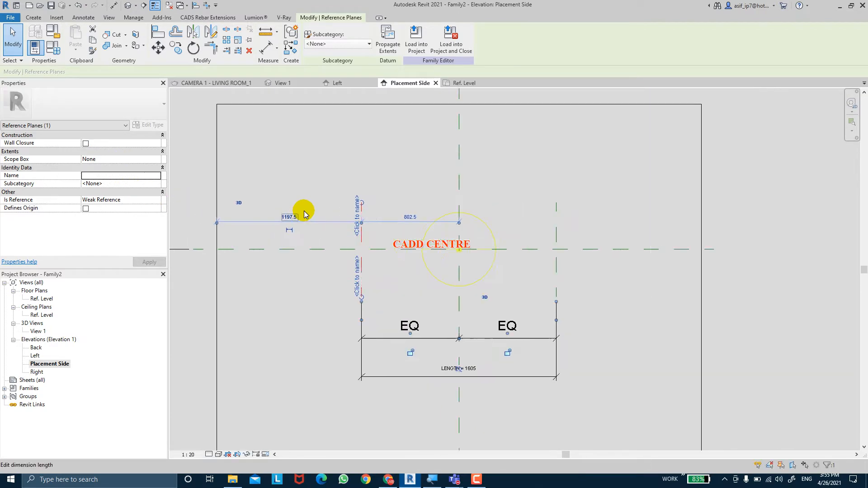
pyautogui.click(112, 176)
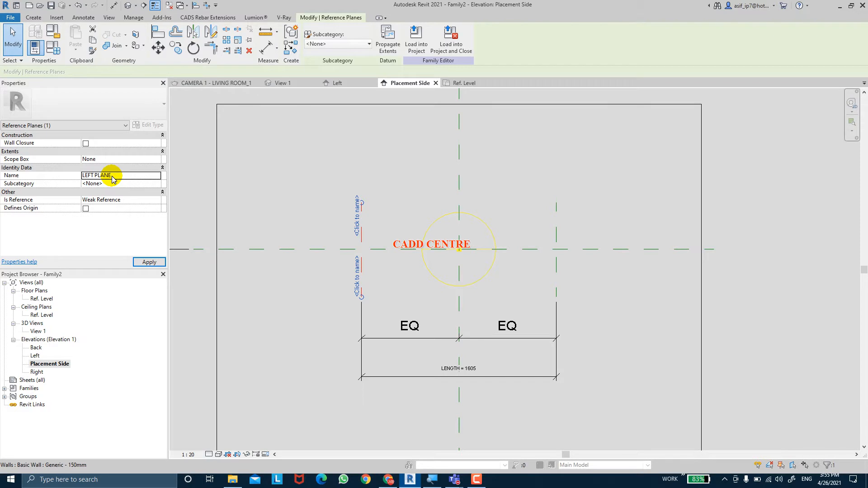
pyautogui.click(150, 262)
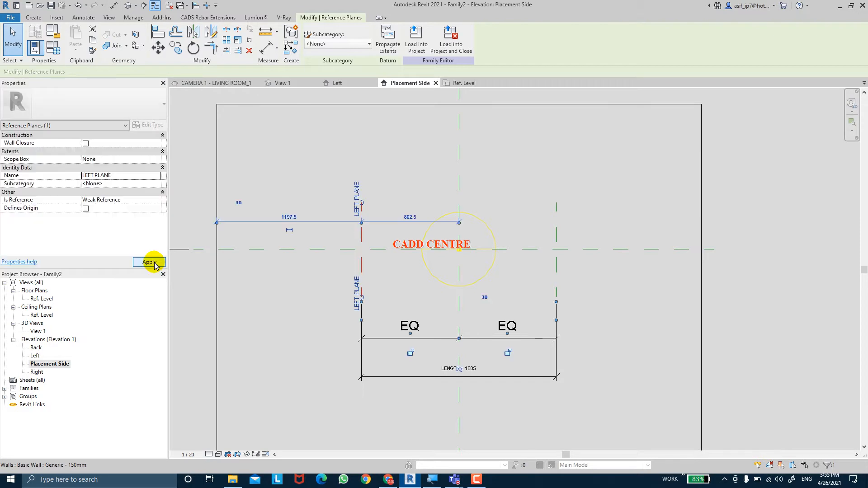
pyautogui.click(485, 218)
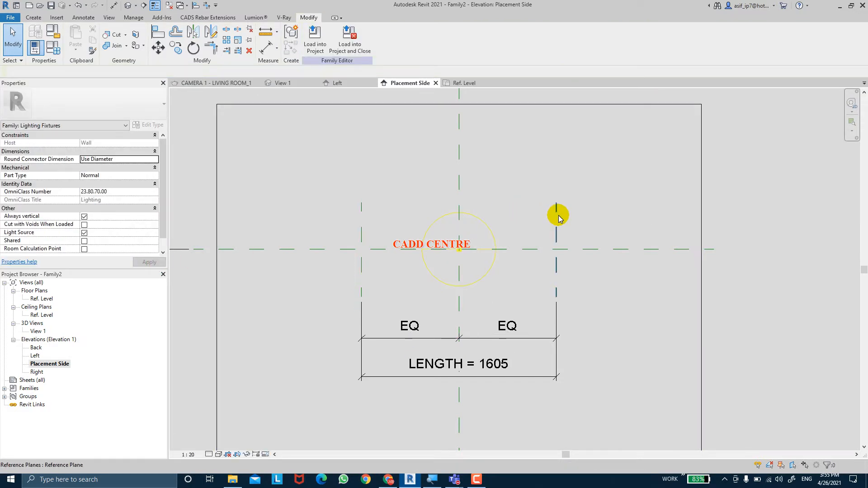
# Name the vertical reference plane at the right end of the LENGTH dimension RIGHT PLANE
pyautogui.click(558, 216)
pyautogui.click(122, 176)
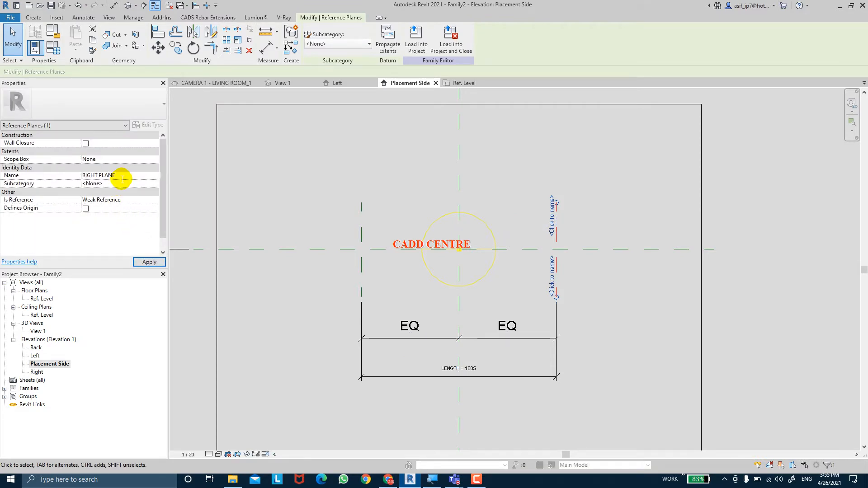
pyautogui.click(121, 176)
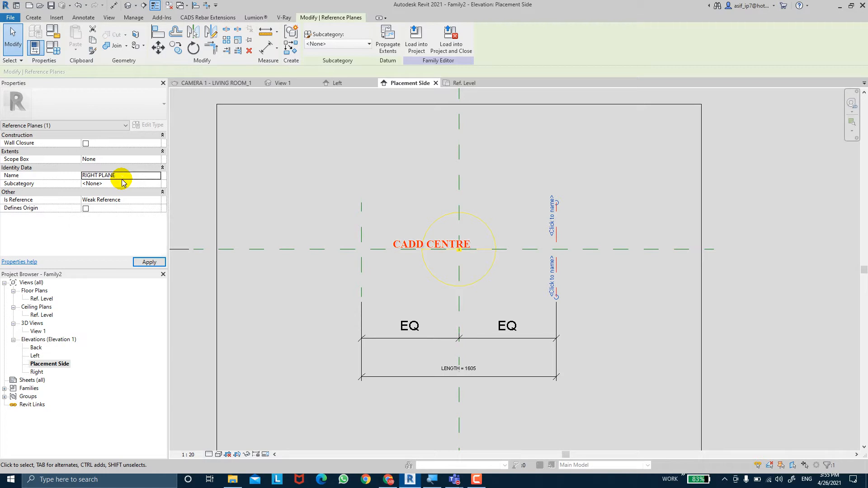
pyautogui.click(149, 262)
pyautogui.click(431, 232)
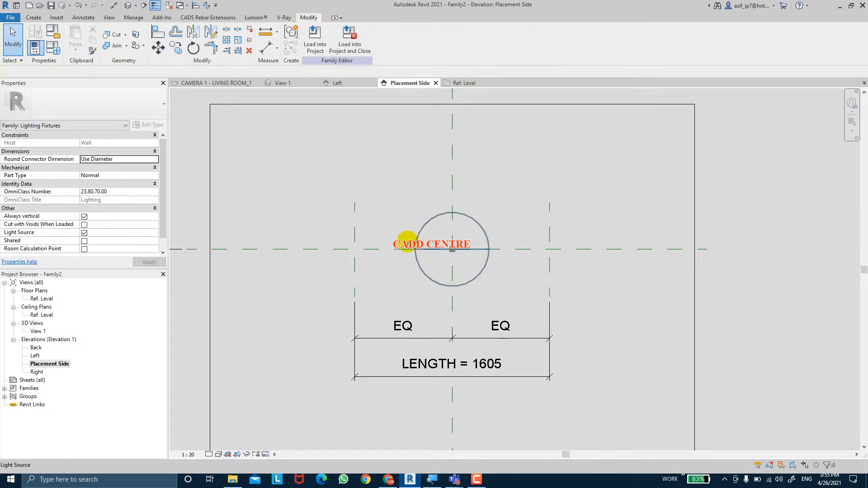
pyautogui.press('Escape')
# Open the Left elevation and set its work plane to the reference plane LEFT PLANE
pyautogui.click(35, 356)
pyautogui.doubleClick(35, 356)
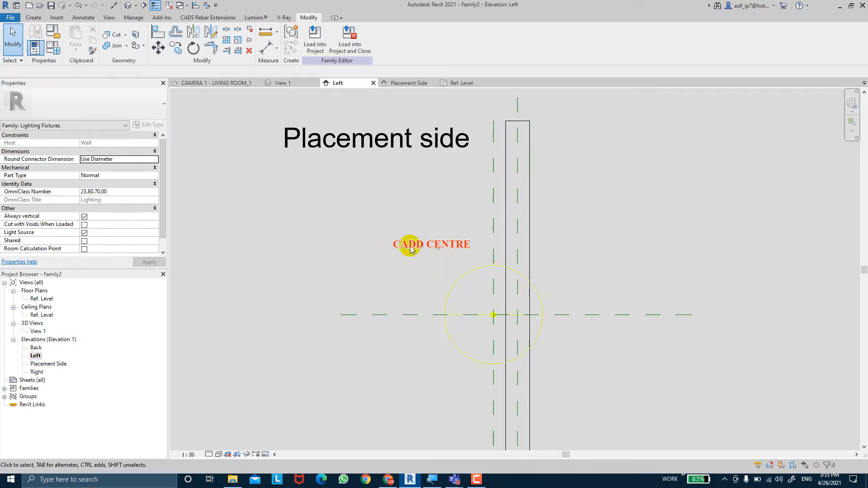
pyautogui.click(291, 147)
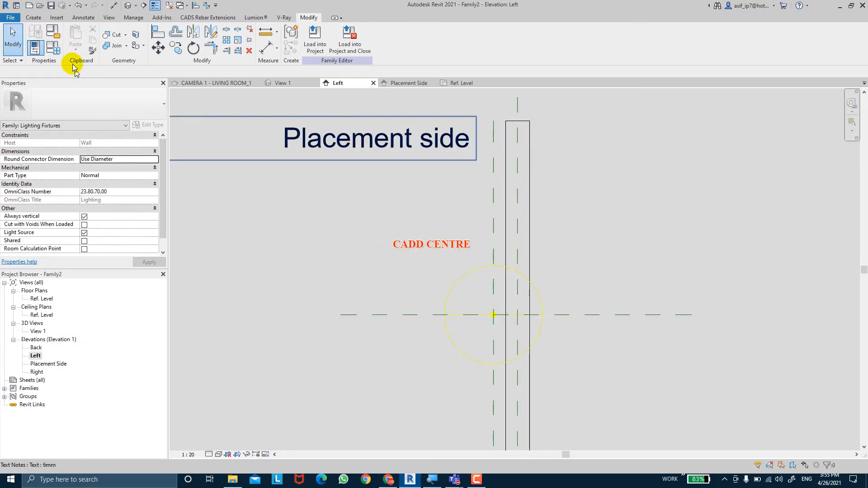
pyautogui.click(33, 18)
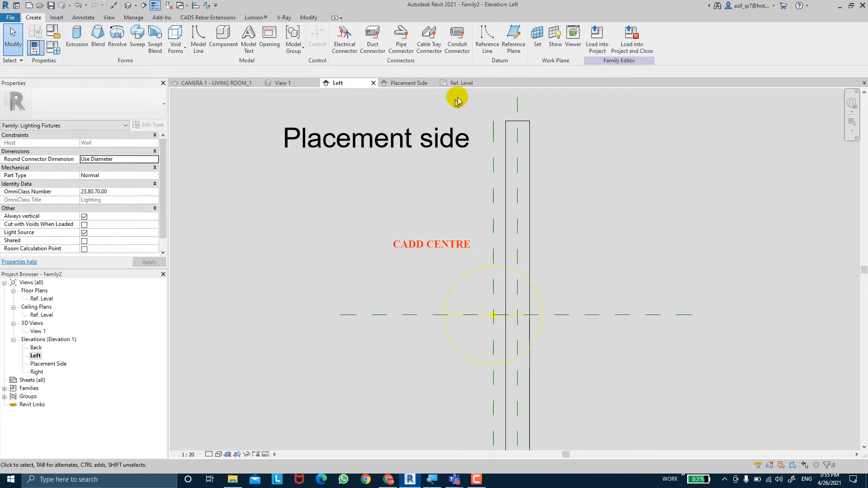
pyautogui.click(536, 45)
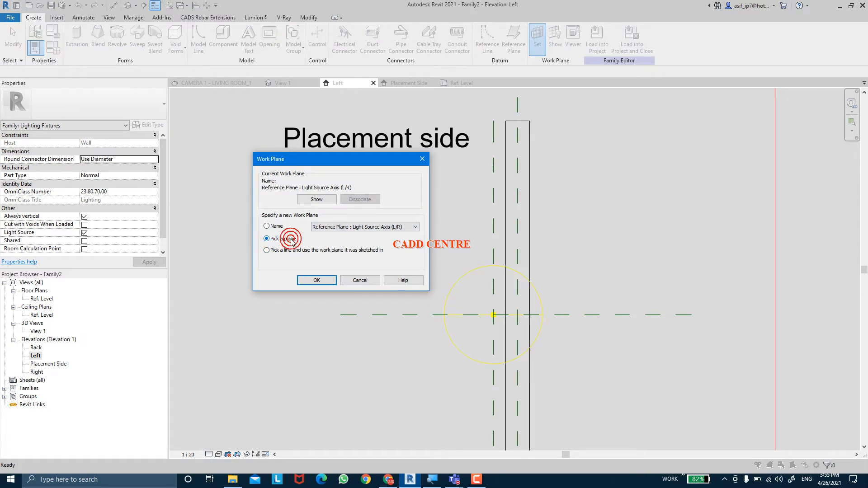
pyautogui.click(315, 229)
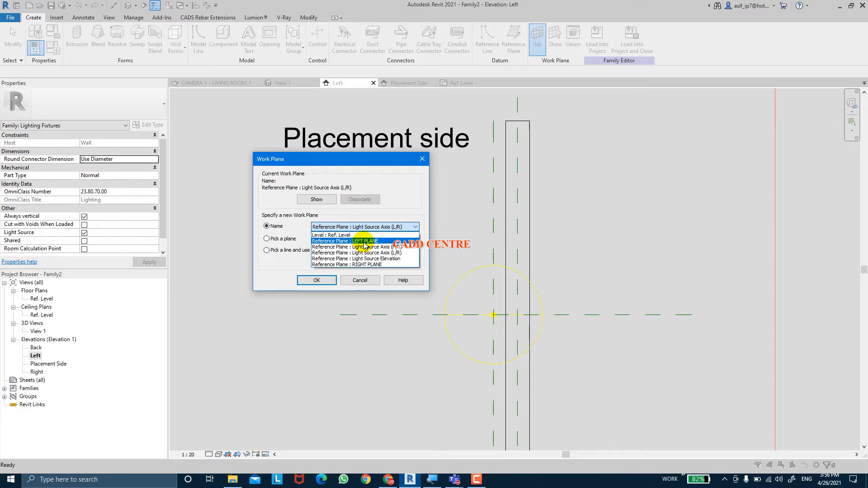
pyautogui.click(364, 242)
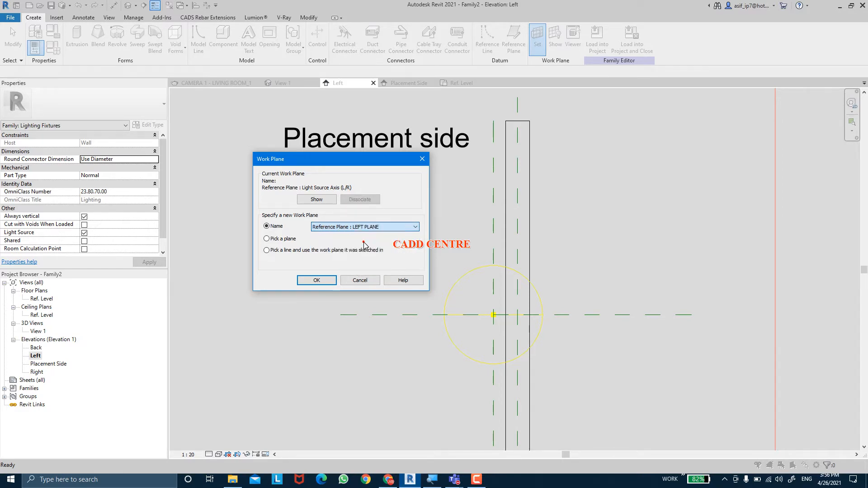
pyautogui.click(329, 282)
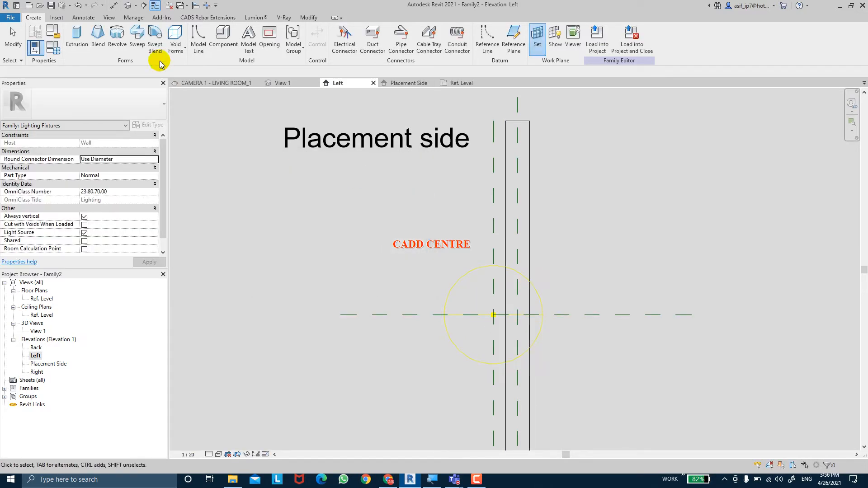
# Start an extrusion and sketch a rectangle about 240 by 160 mm outward from the wall's placement face, across the light source elevation plane
pyautogui.click(77, 40)
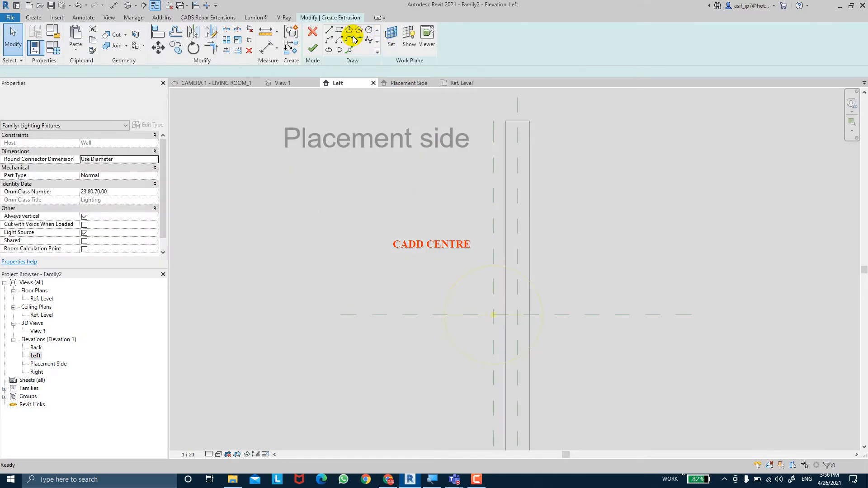
pyautogui.click(338, 30)
pyautogui.scroll(4, 507, 357)
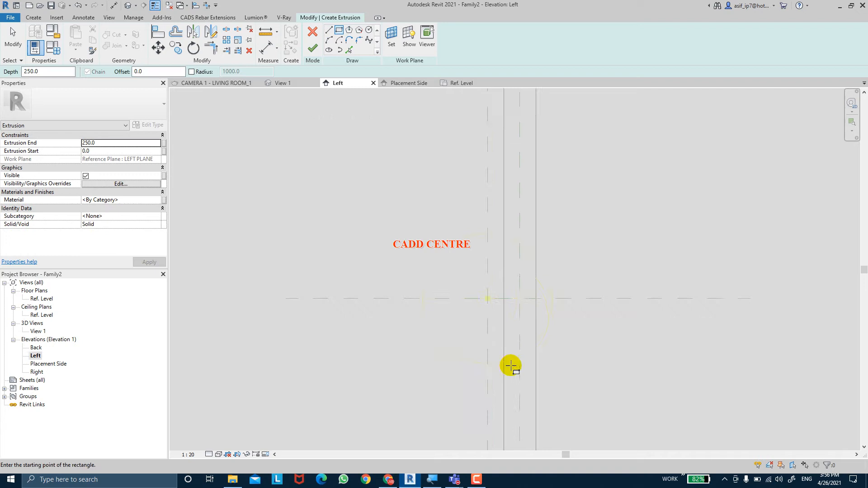
pyautogui.click(509, 248)
pyautogui.click(420, 307)
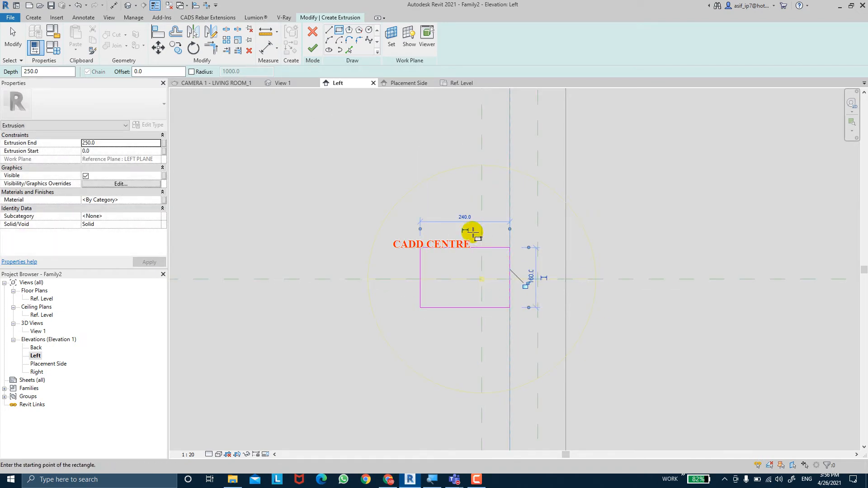
pyautogui.press('Escape')
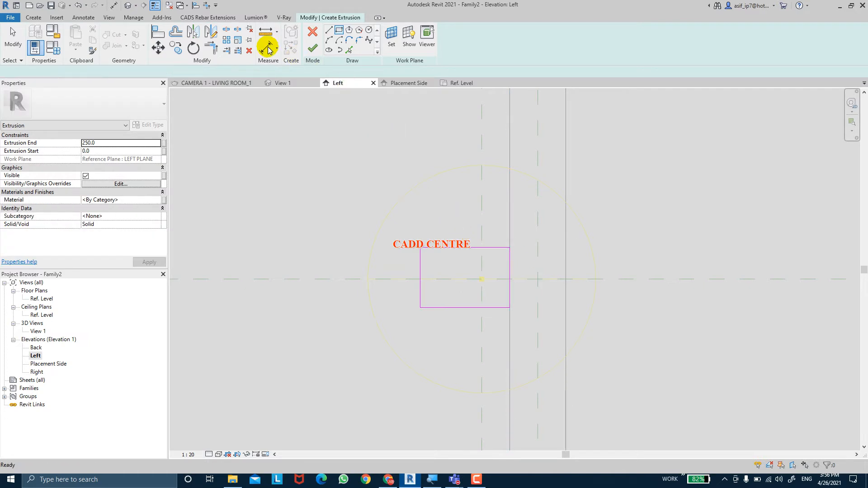
# Place an aligned dimension above the rectangle between its wall-side edge and its outer vertical edge
pyautogui.click(268, 47)
pyautogui.click(510, 271)
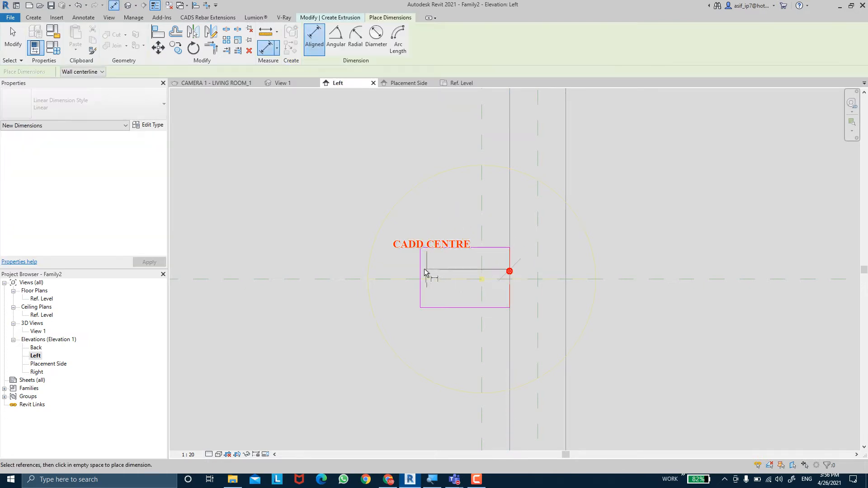
pyautogui.click(420, 270)
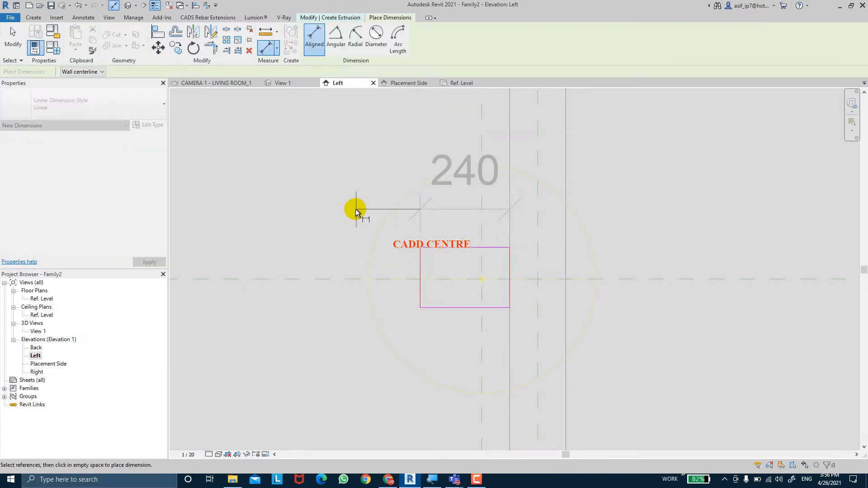
pyautogui.click(328, 210)
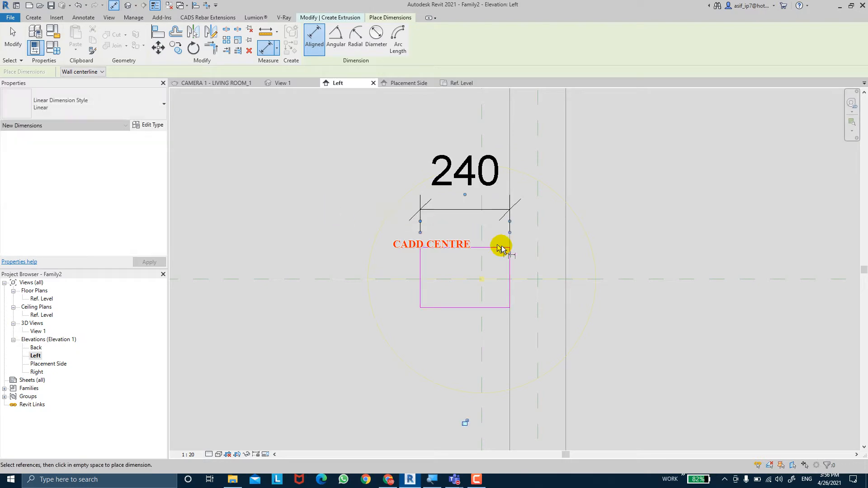
# Dimension the rectangle's bottom edge, the light source elevation plane and the top edge in one string, and make the segments equal
pyautogui.click(442, 309)
pyautogui.click(330, 280)
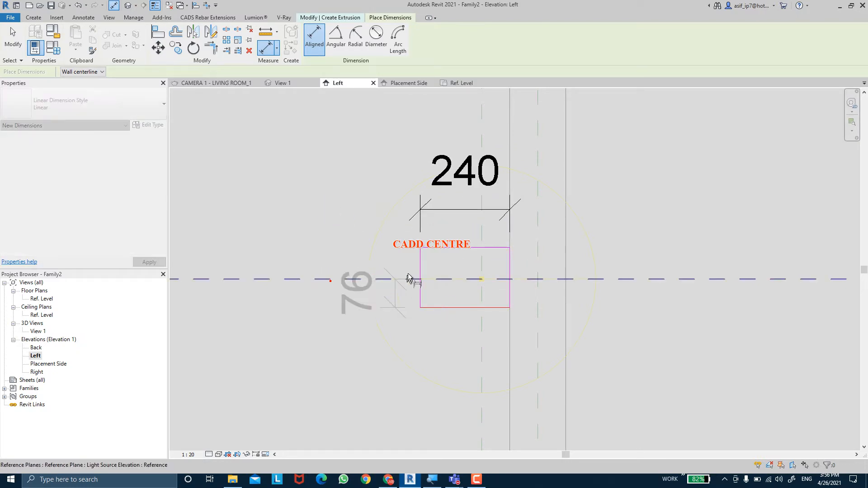
pyautogui.click(439, 249)
pyautogui.click(709, 220)
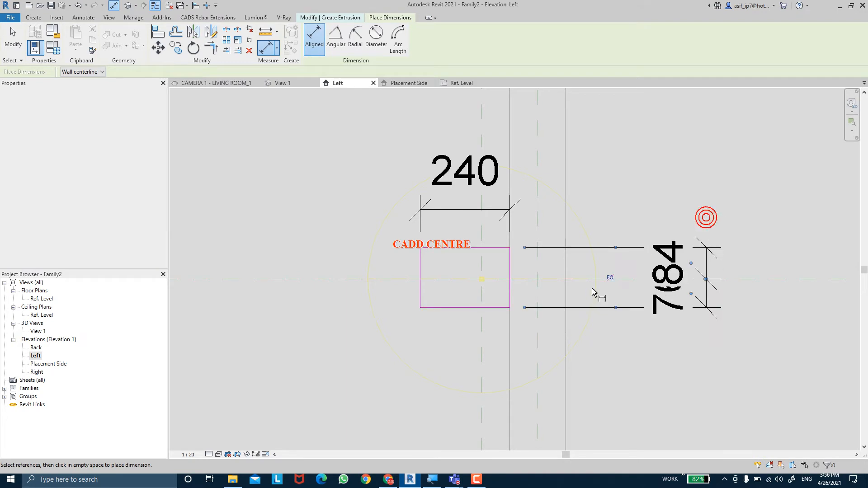
pyautogui.click(610, 278)
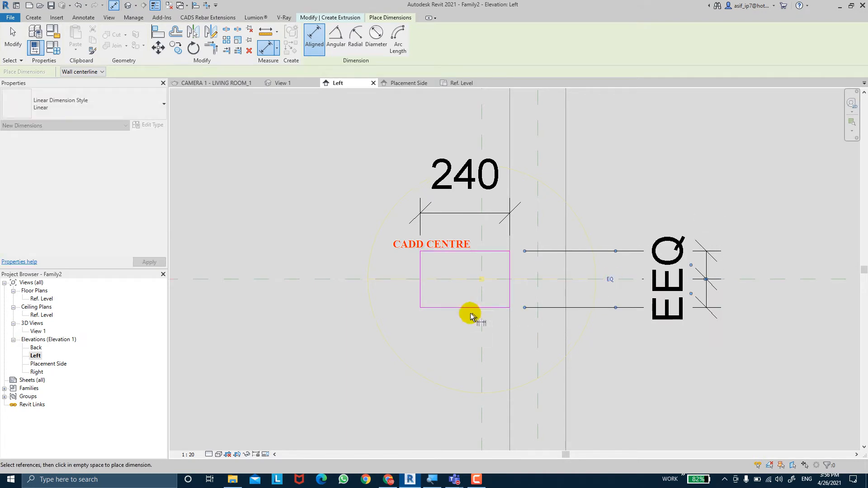
# Dimension the rectangle's overall height and label that dimension with the FIXTURE HT parameter
pyautogui.click(458, 252)
pyautogui.click(800, 221)
pyautogui.press('Escape')
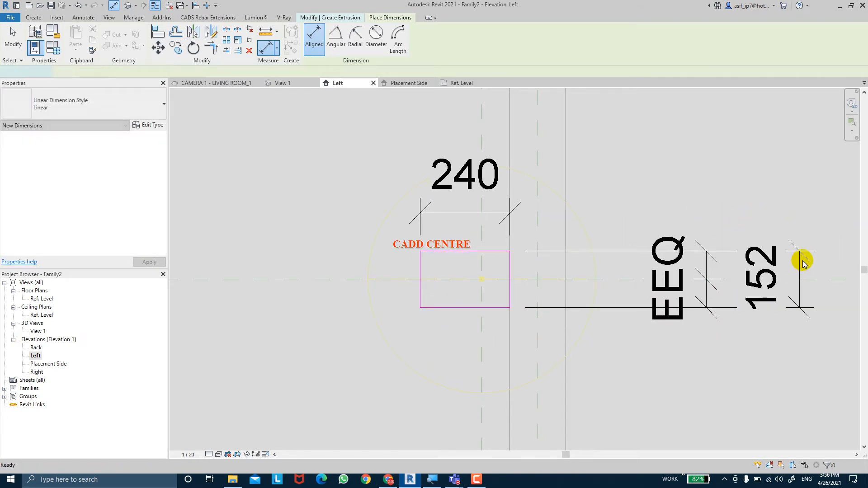
pyautogui.click(800, 257)
pyautogui.click(343, 38)
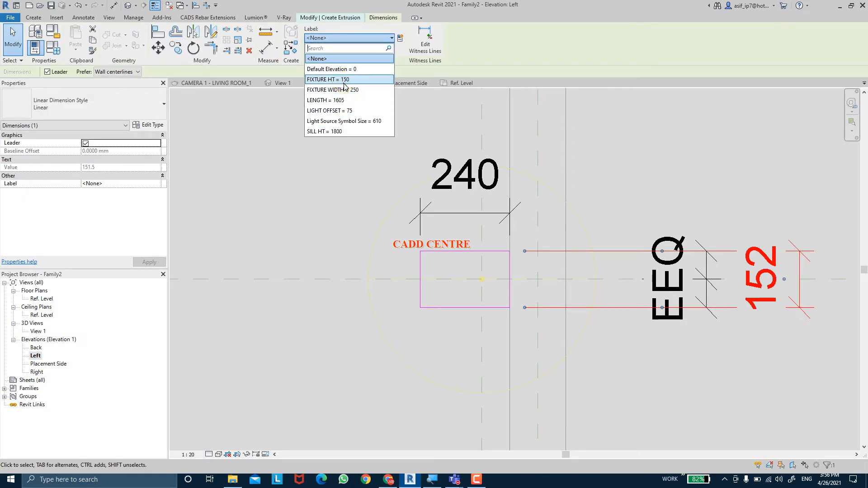
pyautogui.click(331, 80)
# Label the rectangle's horizontal dimension with the FIXTURE WIDTH parameter
pyautogui.click(441, 213)
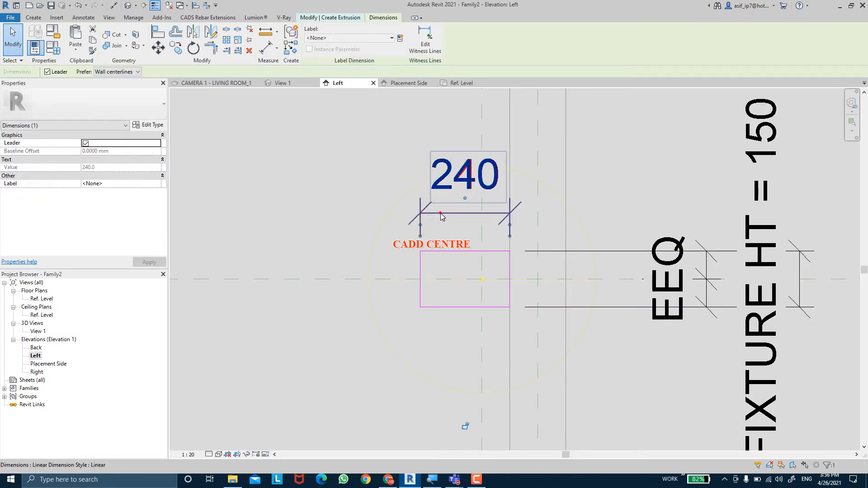
pyautogui.click(359, 38)
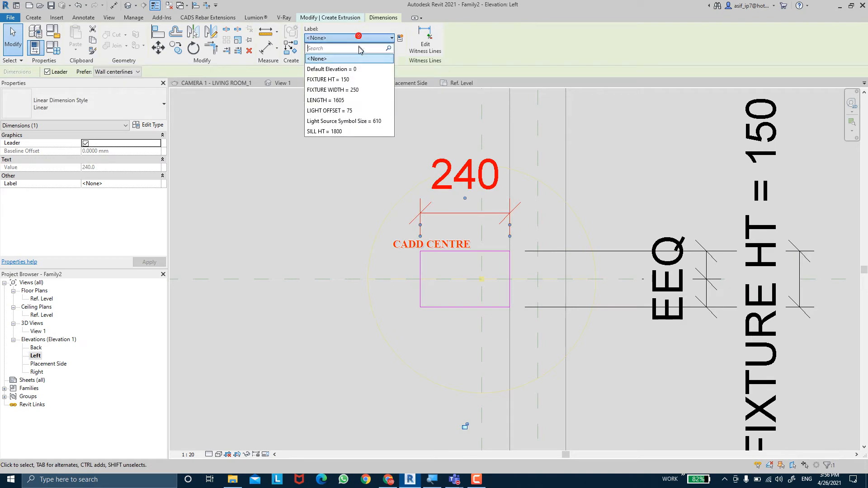
pyautogui.click(359, 90)
pyautogui.click(326, 116)
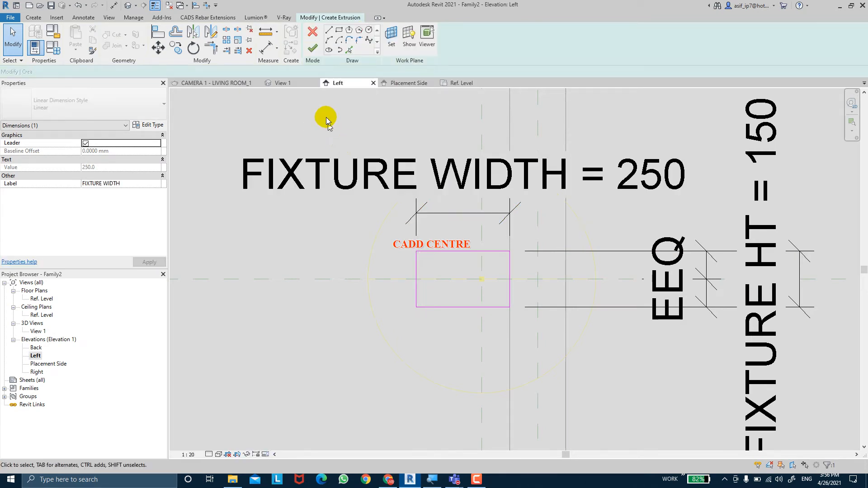
# Close the rectangle's outer end with a semicircular arc of 75 mm radius and delete the outer vertical edge inside it
pyautogui.click(330, 39)
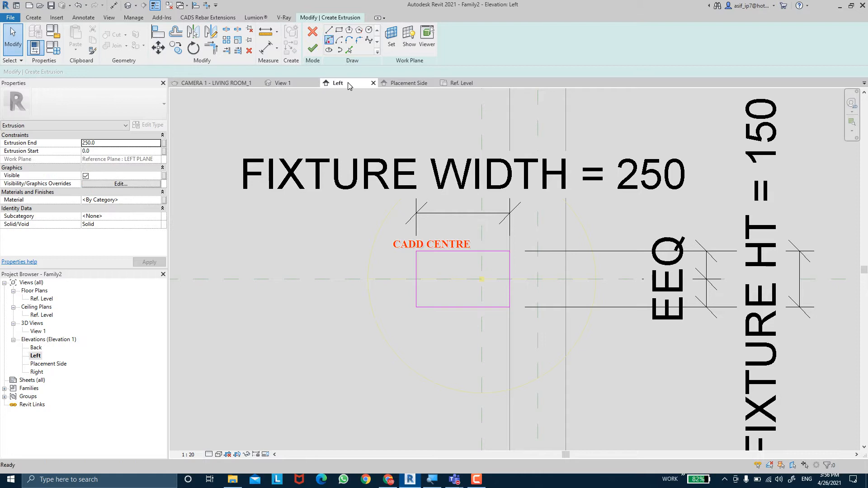
pyautogui.click(416, 254)
pyautogui.click(416, 307)
pyautogui.click(392, 297)
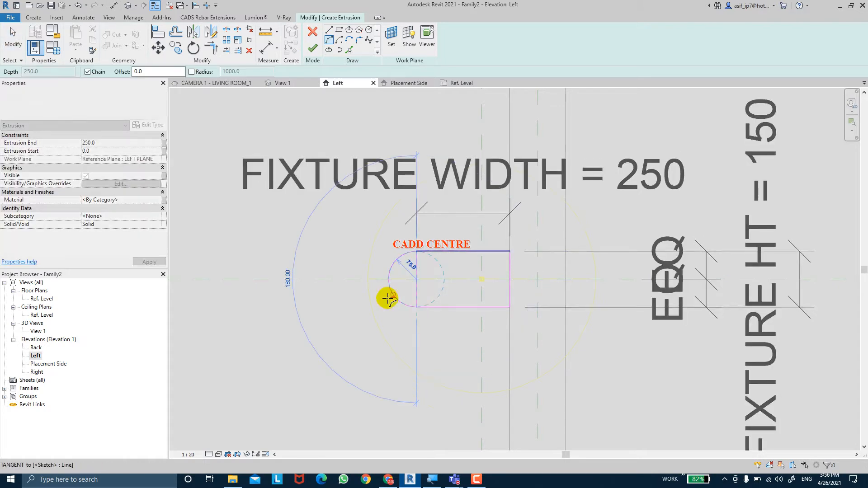
pyautogui.press('Escape')
pyautogui.press('Escape')
pyautogui.click(417, 296)
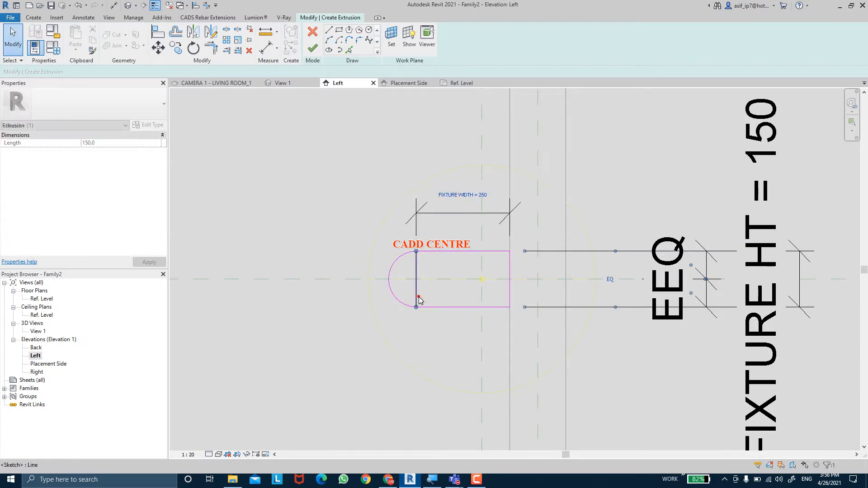
pyautogui.press('Delete')
# Set the extrusion end of the fixture profile to 75 mm
pyautogui.moveTo(473, 273); pyautogui.dragTo(465, 271, button='middle')
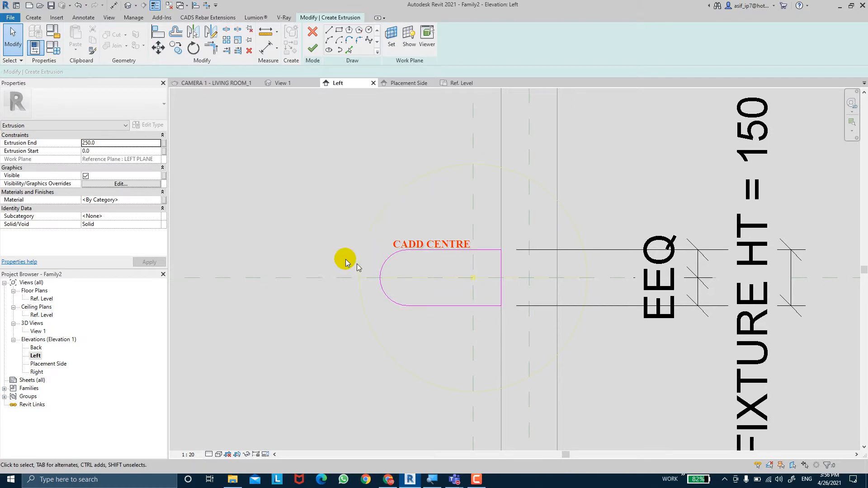
pyautogui.click(114, 144)
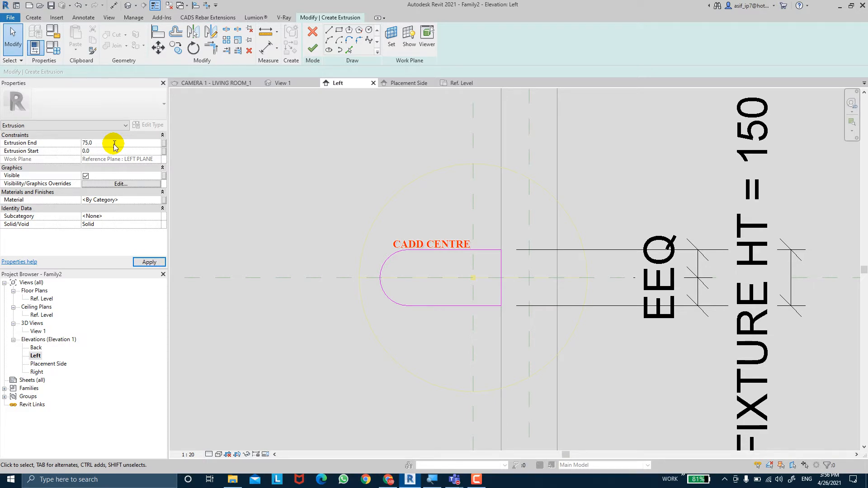
pyautogui.click(153, 263)
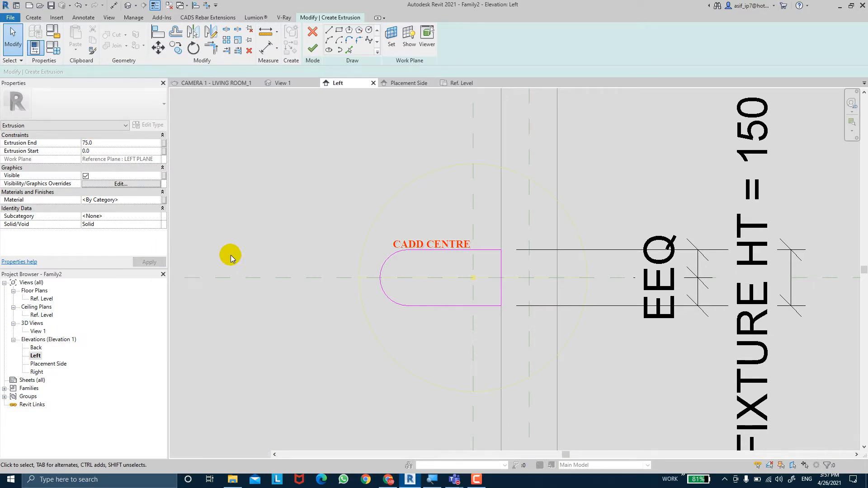
# Associate the extrusion end with a new family parameter named FIXTURE THICKNESS
pyautogui.click(164, 143)
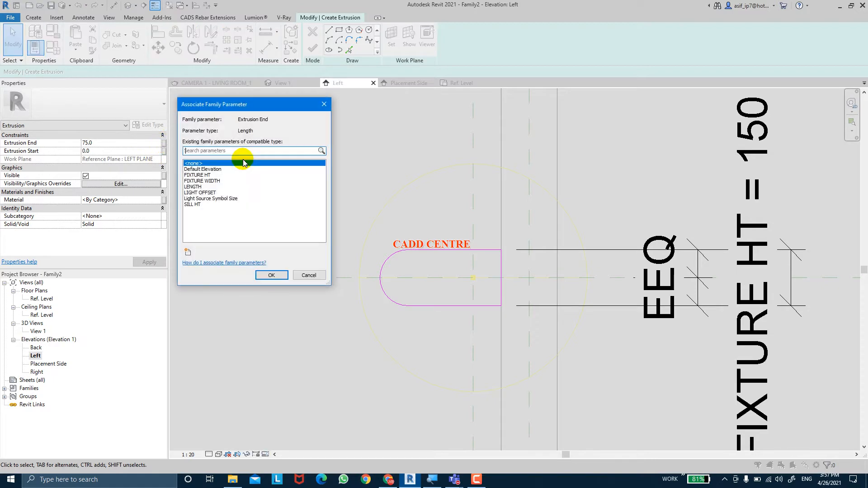
pyautogui.click(188, 252)
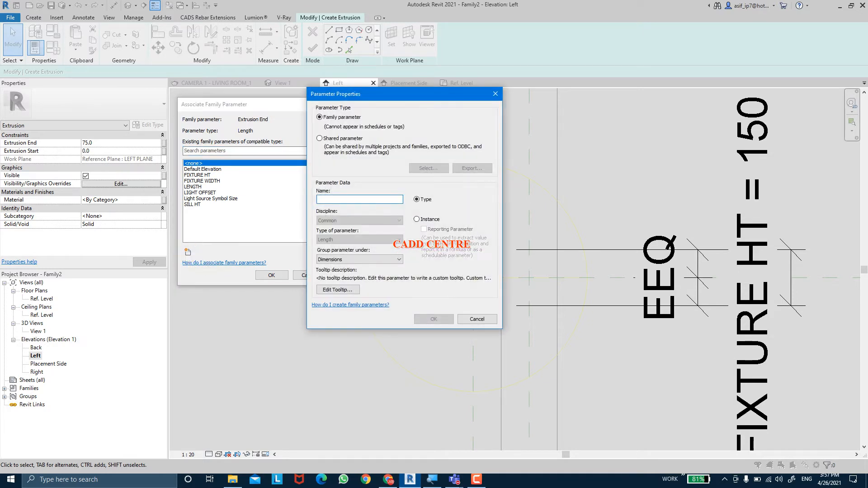
pyautogui.write('FIXTURE ')
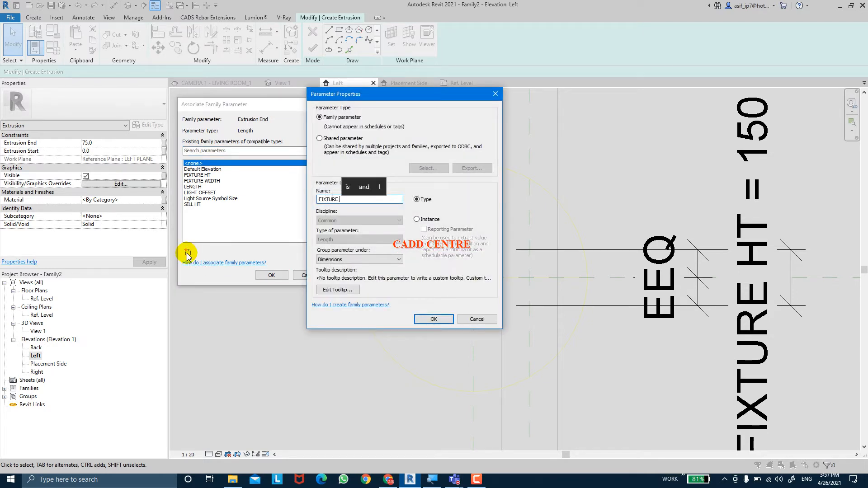
pyautogui.write('THICKNESS')
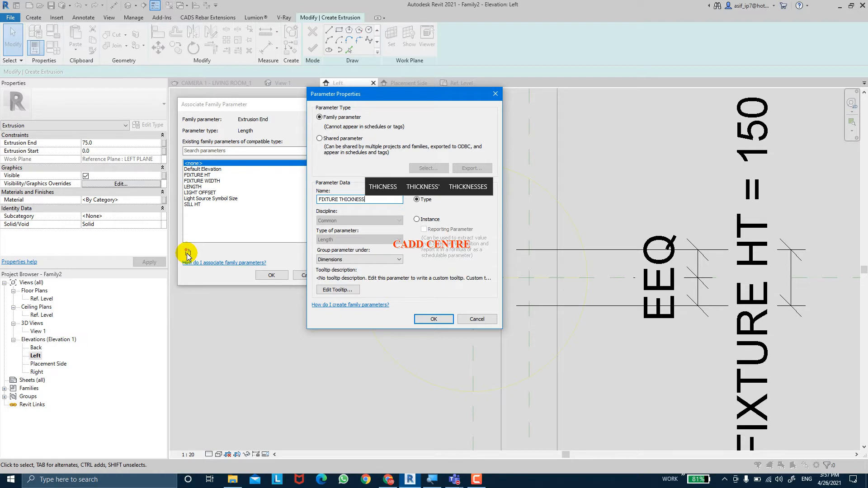
pyautogui.press('Return')
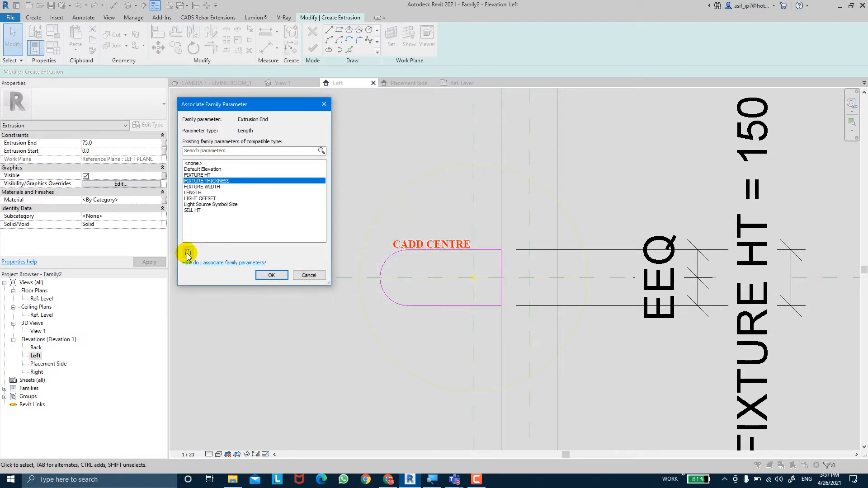
pyautogui.click(271, 276)
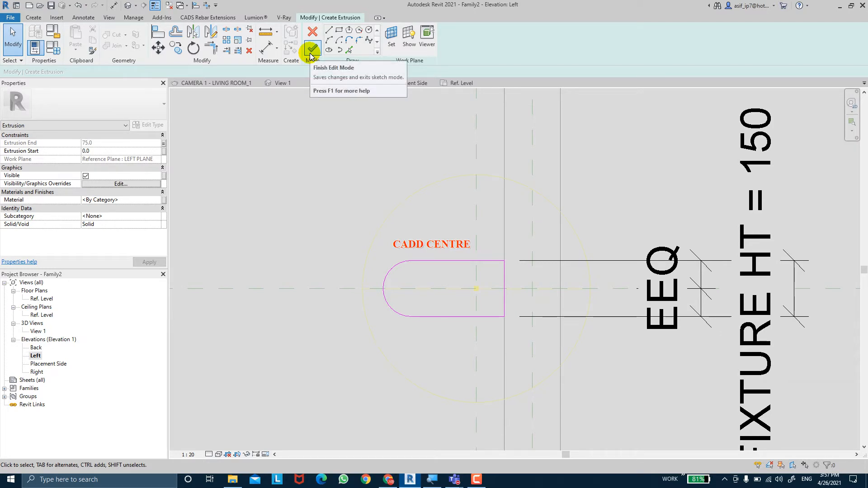
# Finish the extrusion sketch and view the new solid at the left reference plane in the Placement Side elevation
pyautogui.click(311, 53)
pyautogui.click(333, 238)
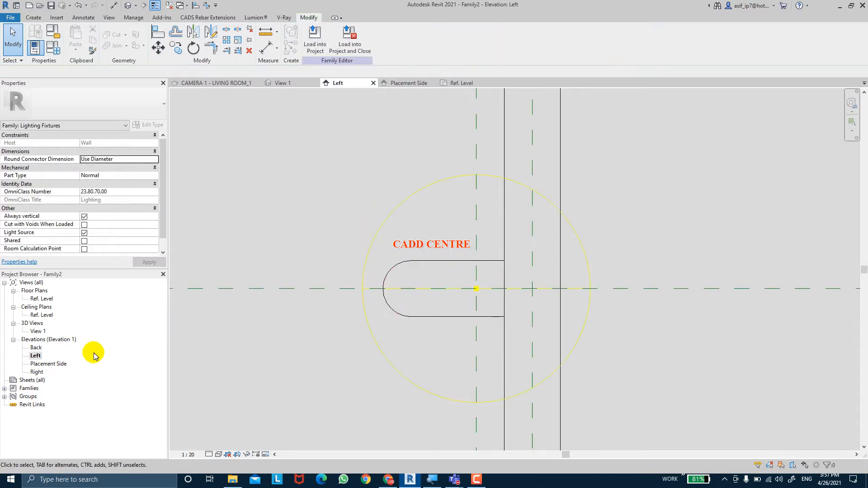
pyautogui.doubleClick(50, 364)
pyautogui.scroll(3, 366, 269)
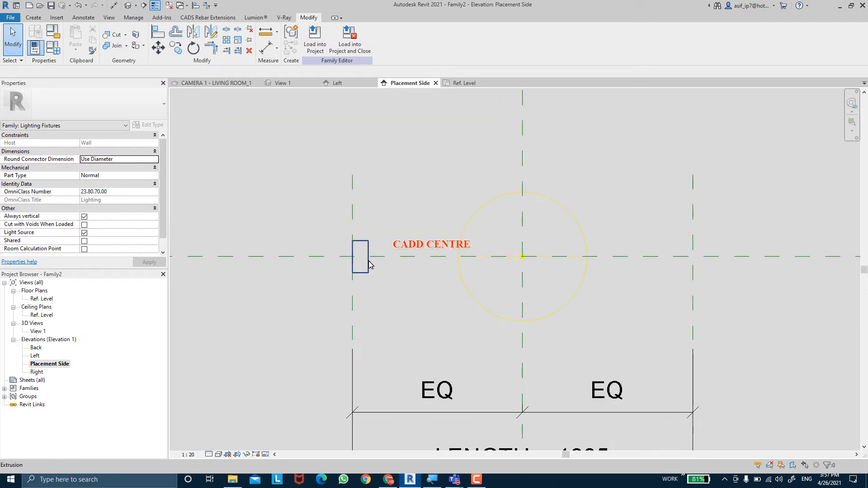
pyautogui.click(369, 266)
pyautogui.scroll(-3, 407, 300)
pyautogui.click(407, 300)
pyautogui.scroll(3, 366, 283)
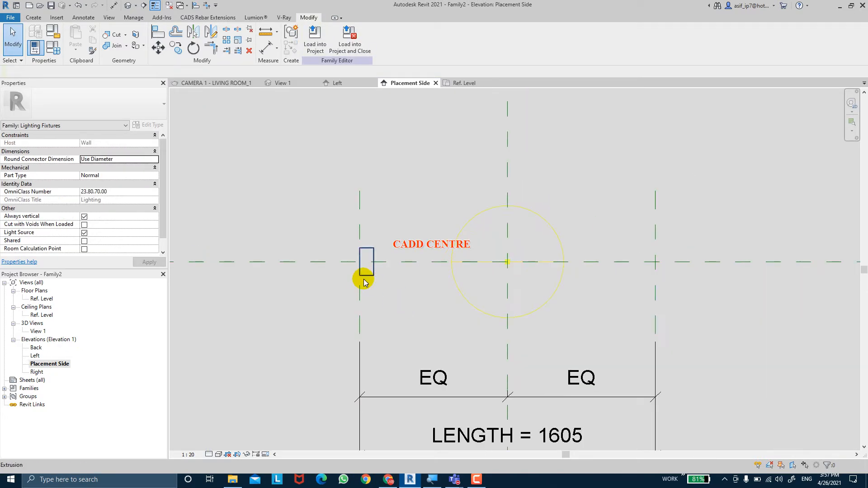
# Set the FIXTURE THICKNESS parameter to 50 mm in the family types and apply it
pyautogui.click(54, 50)
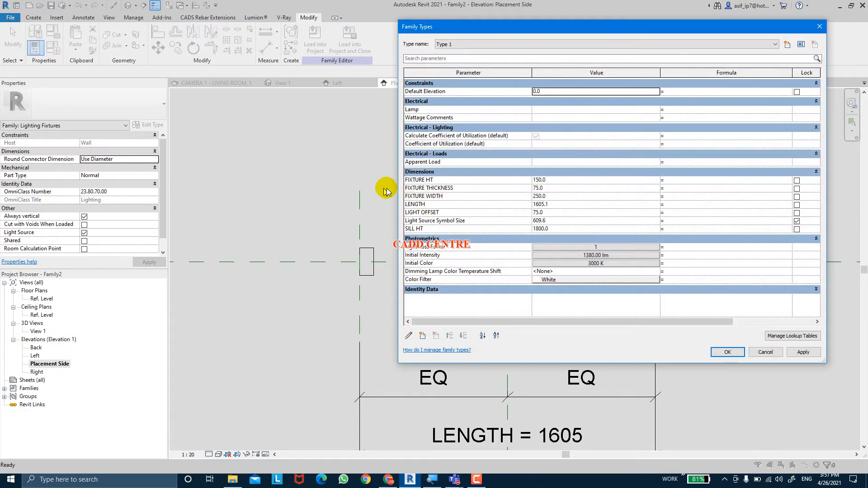
pyautogui.click(576, 188)
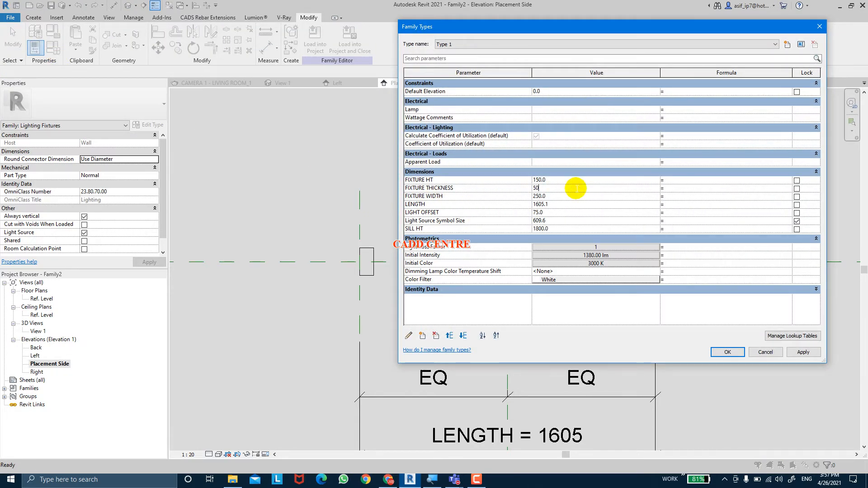
pyautogui.click(804, 354)
pyautogui.click(729, 353)
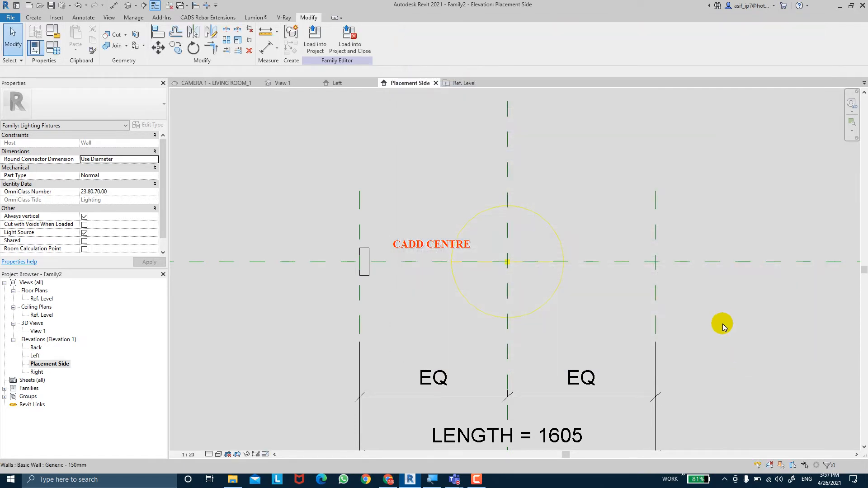
pyautogui.moveTo(720, 322); pyautogui.dragTo(638, 291, button='middle')
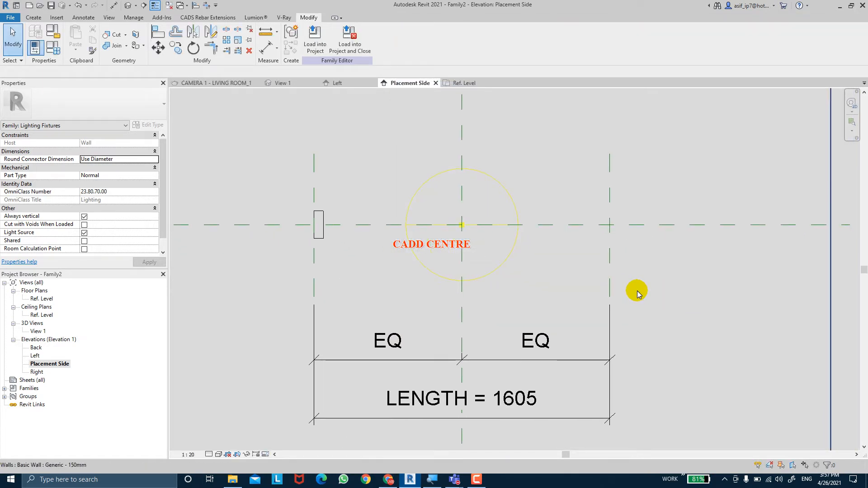
pyautogui.click(318, 239)
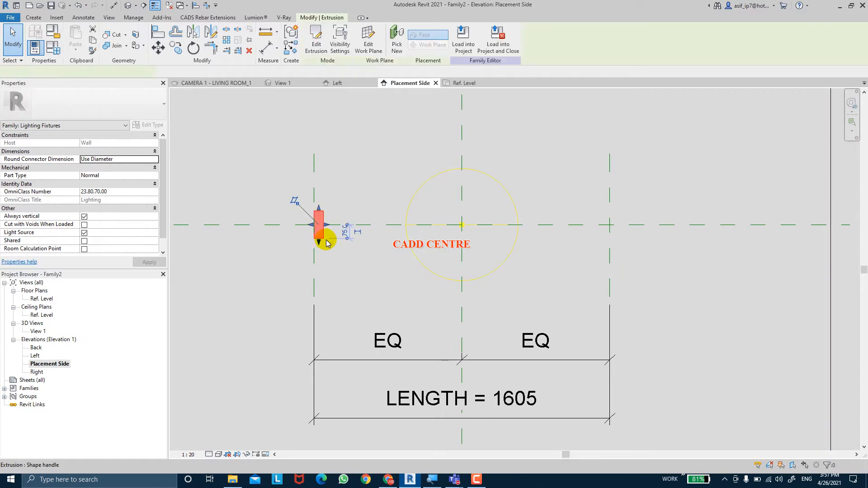
pyautogui.press('Escape')
pyautogui.click(322, 235)
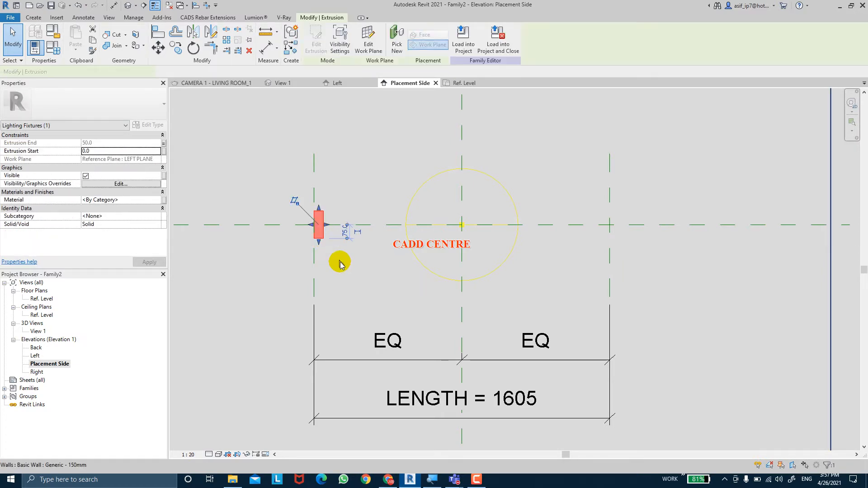
pyautogui.click(343, 267)
pyautogui.click(326, 230)
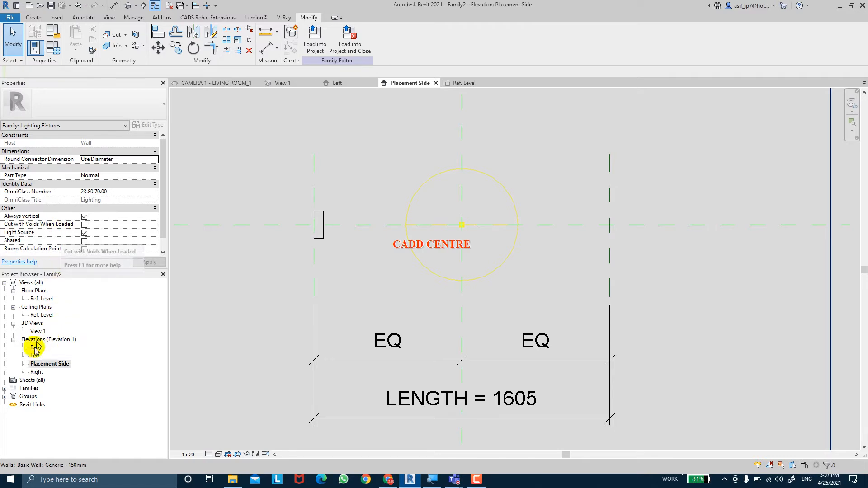
# Open the Right elevation and set the work plane to the reference plane RIGHT PLANE
pyautogui.doubleClick(37, 373)
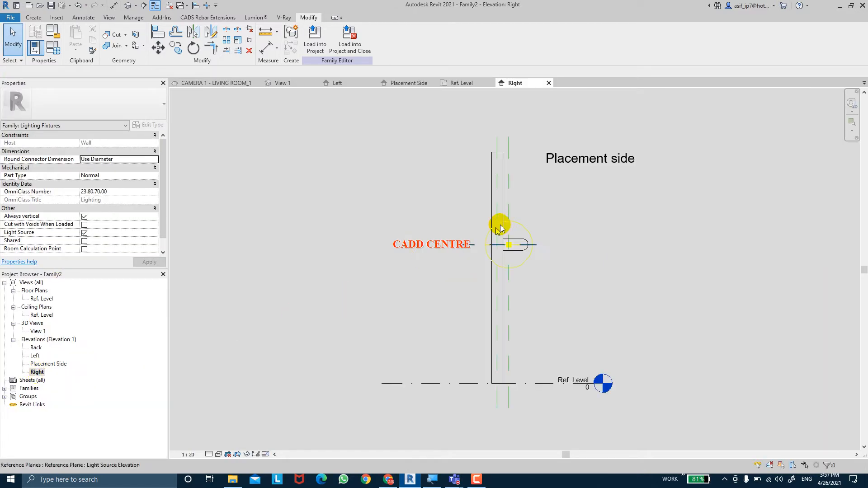
pyautogui.scroll(5, 535, 233)
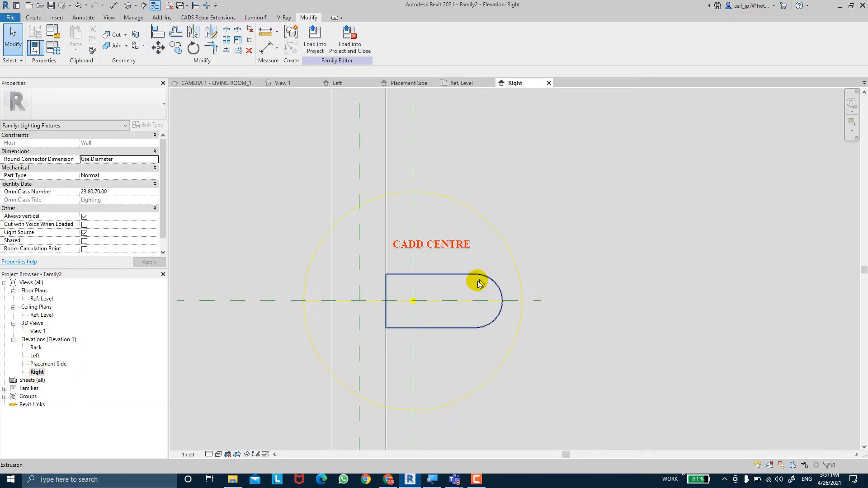
pyautogui.click(30, 18)
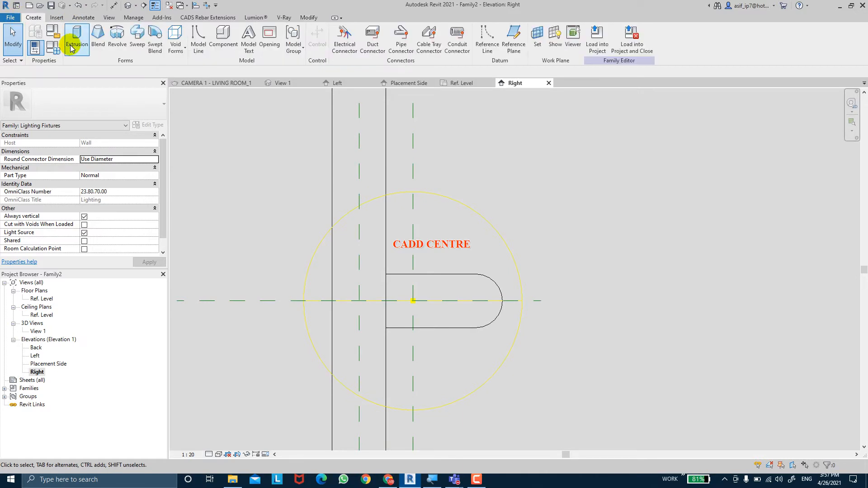
pyautogui.click(538, 40)
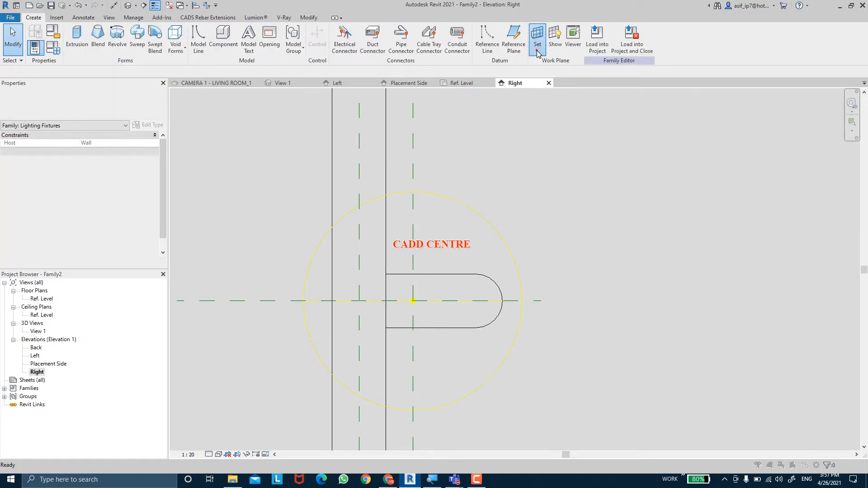
pyautogui.click(352, 228)
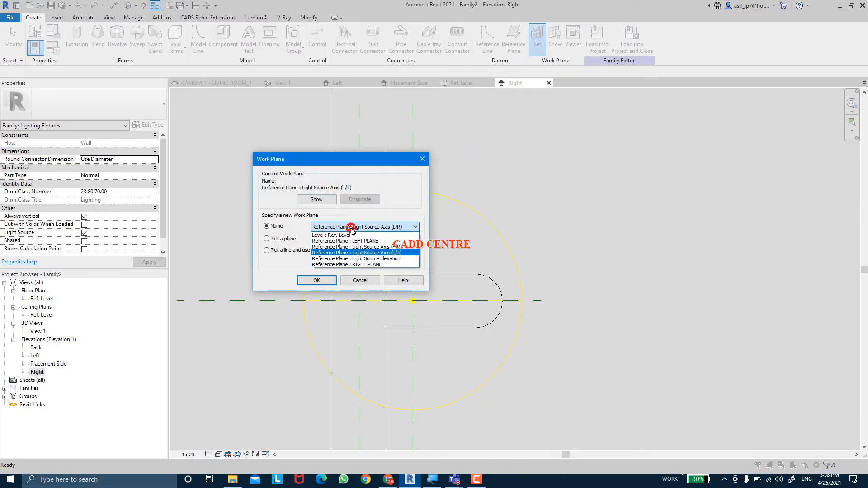
pyautogui.click(357, 265)
pyautogui.click(321, 281)
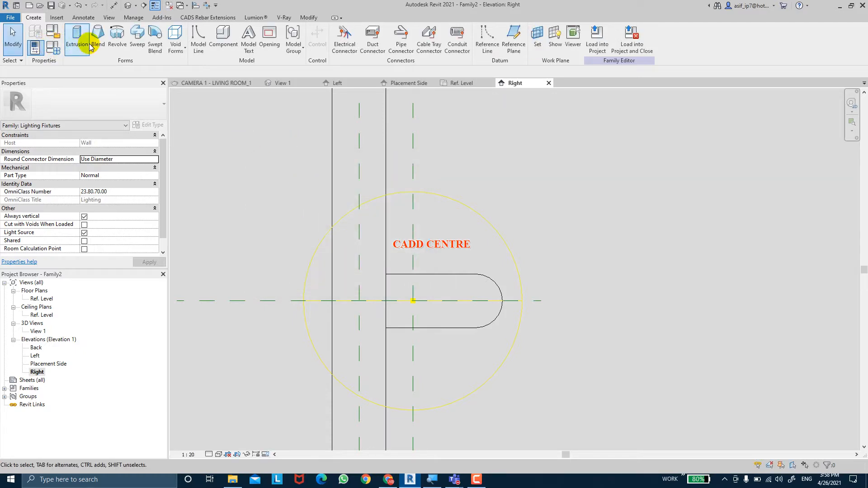
# Start an extrusion, sketch a 150 mm high rectangle over the straight part of the existing fixture profile, and lock its four edges
pyautogui.click(84, 46)
pyautogui.click(339, 30)
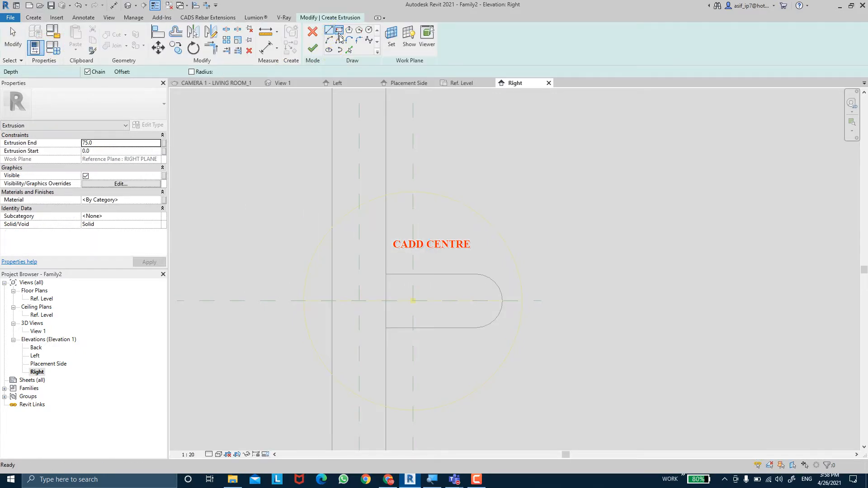
pyautogui.click(385, 274)
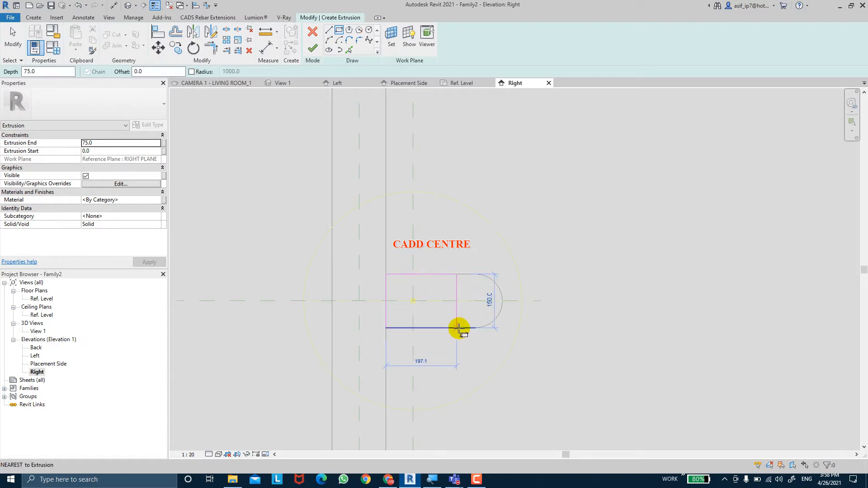
pyautogui.click(475, 329)
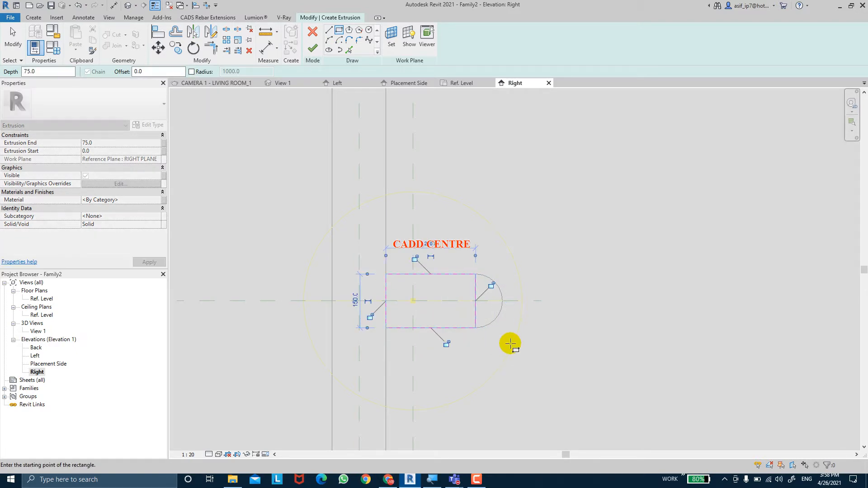
pyautogui.click(415, 258)
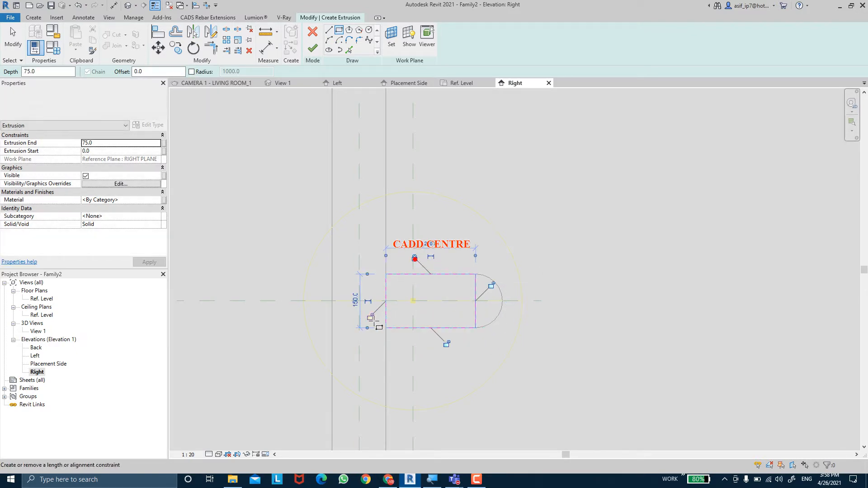
pyautogui.click(446, 345)
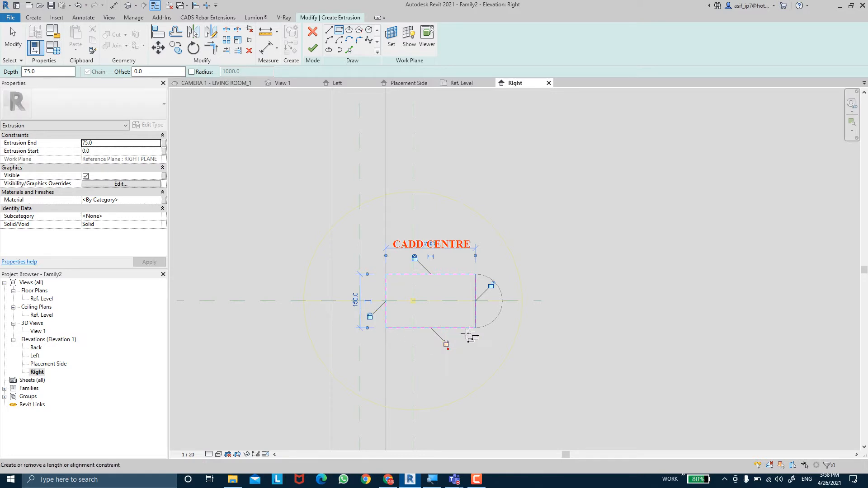
pyautogui.click(491, 286)
pyautogui.press('Escape')
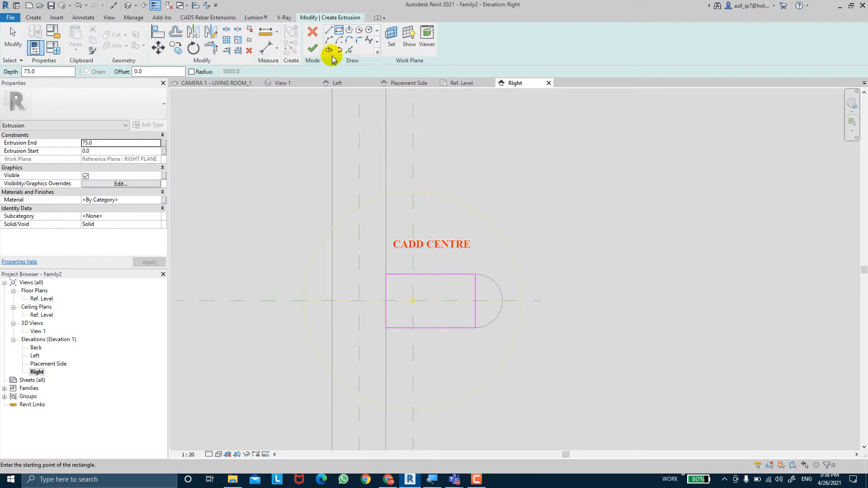
# Round the new rectangle's outer end with a 75 mm radius semicircular arc and delete the vertical line inside the profile
pyautogui.click(329, 40)
pyautogui.click(476, 275)
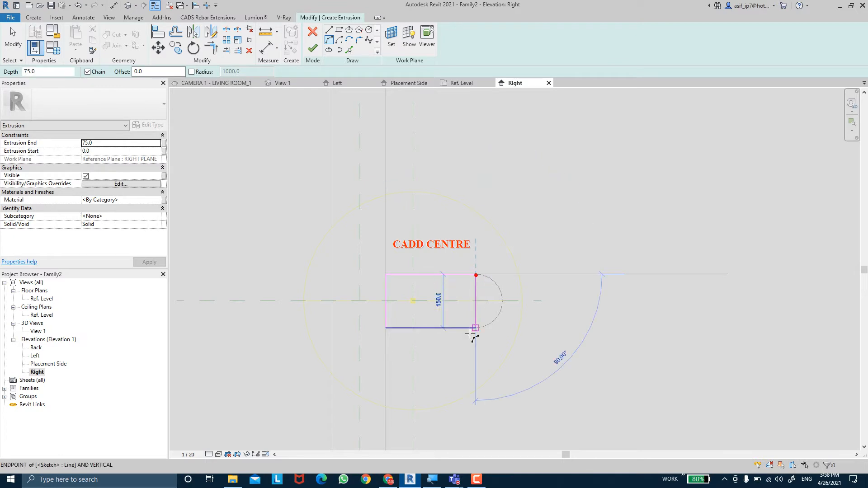
pyautogui.click(473, 330)
pyautogui.click(500, 306)
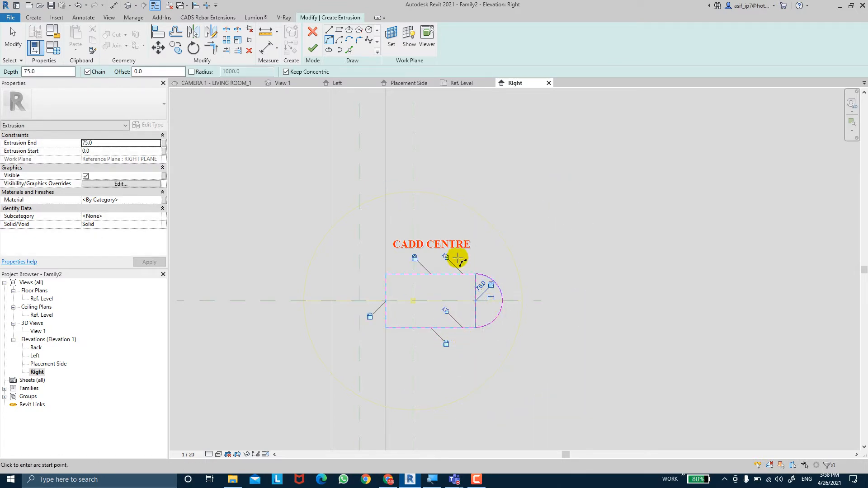
pyautogui.scroll(2, 494, 301)
pyautogui.press('Escape')
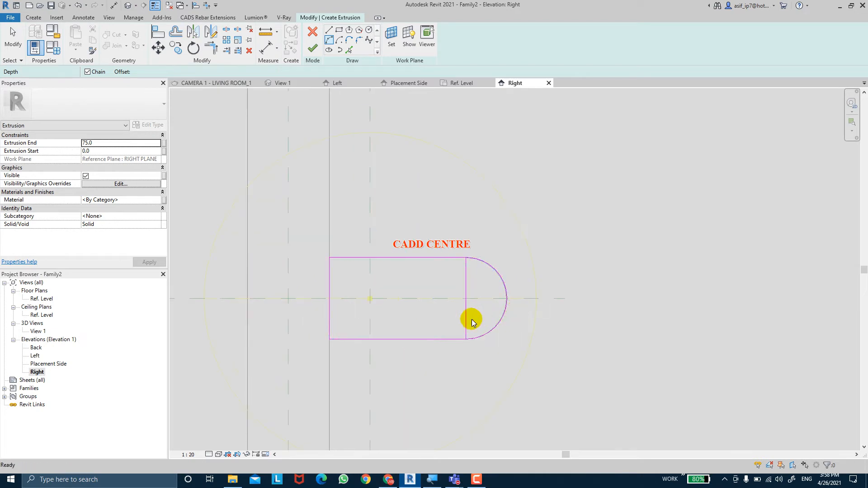
pyautogui.click(466, 322)
pyautogui.press('Delete')
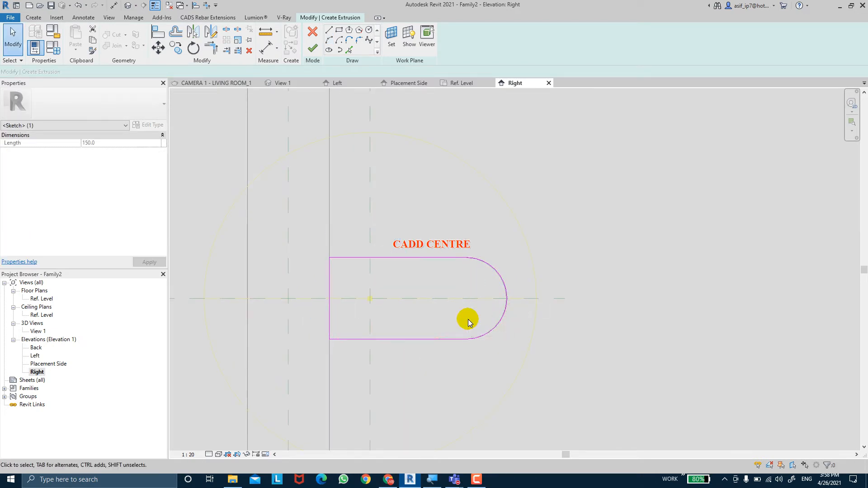
pyautogui.scroll(-3, 468, 320)
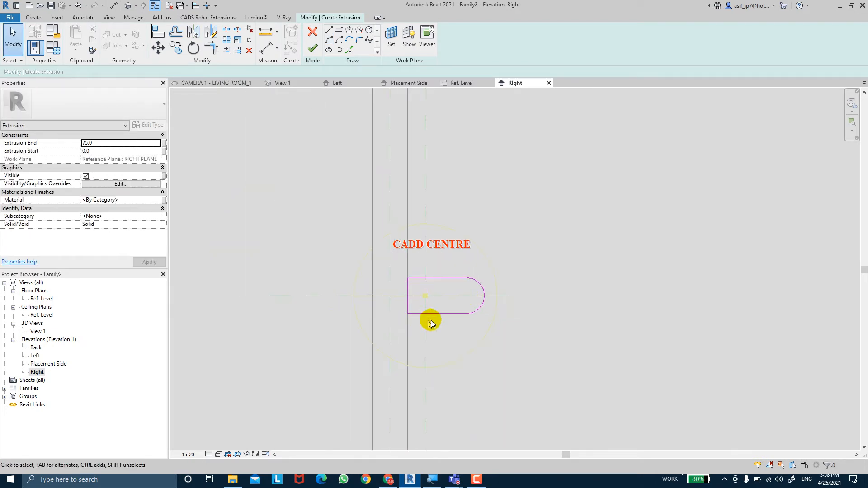
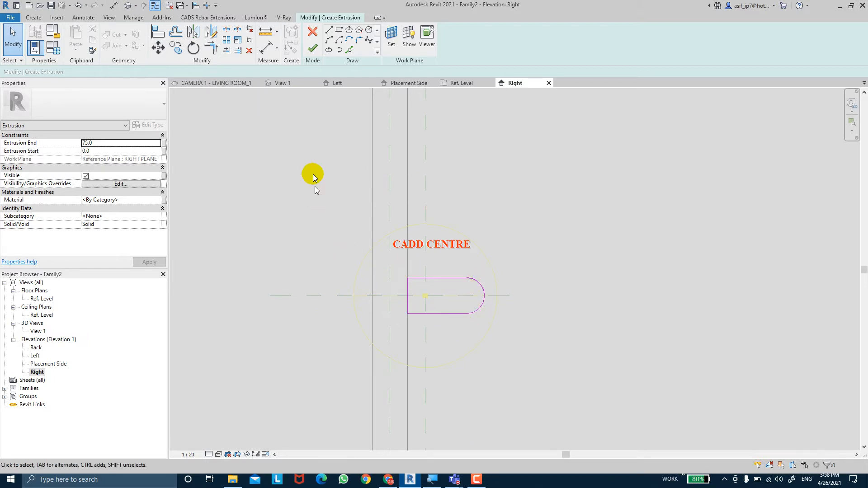
# Finish the RIGHT PLANE extrusion, set its extrusion end to 50 mm, and open the Placement Side elevation
pyautogui.click(311, 52)
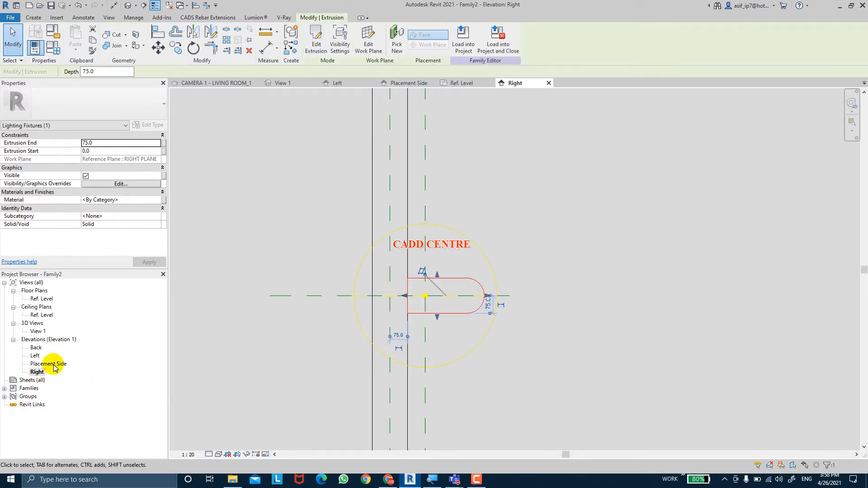
pyautogui.click(104, 143)
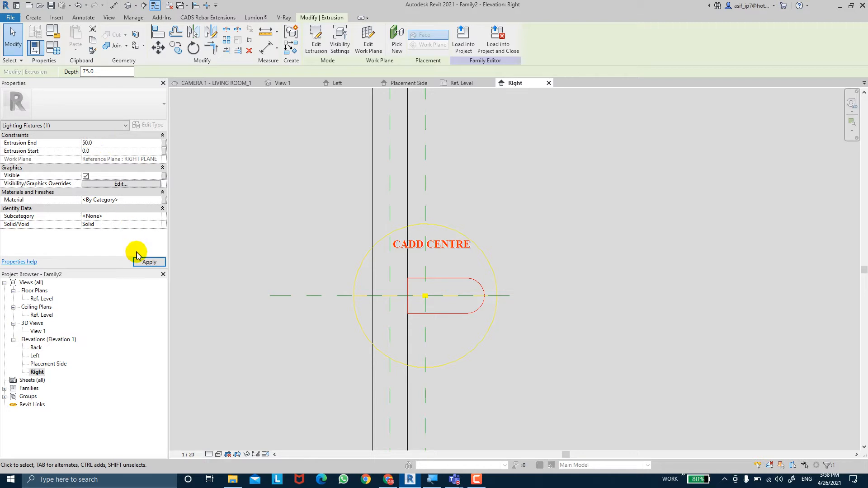
pyautogui.doubleClick(48, 364)
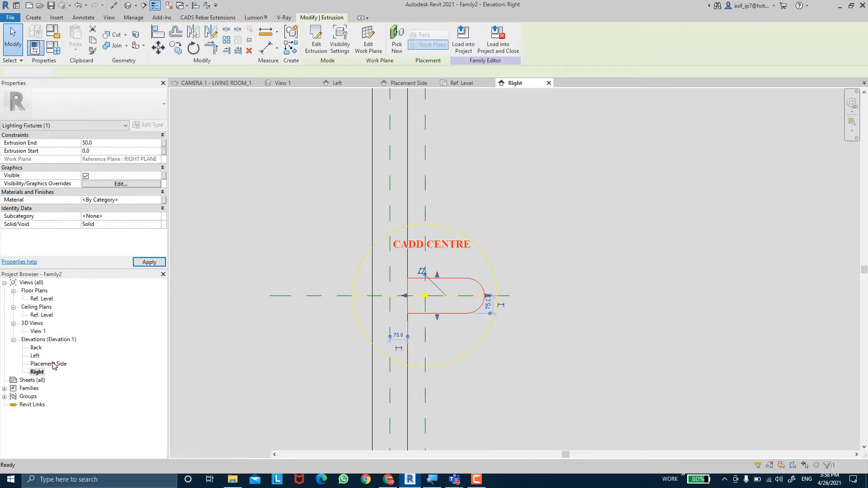
# Set the RIGHT PLANE extrusion's end to -50 mm and apply it so the solid extends inward
pyautogui.scroll(2, 615, 225)
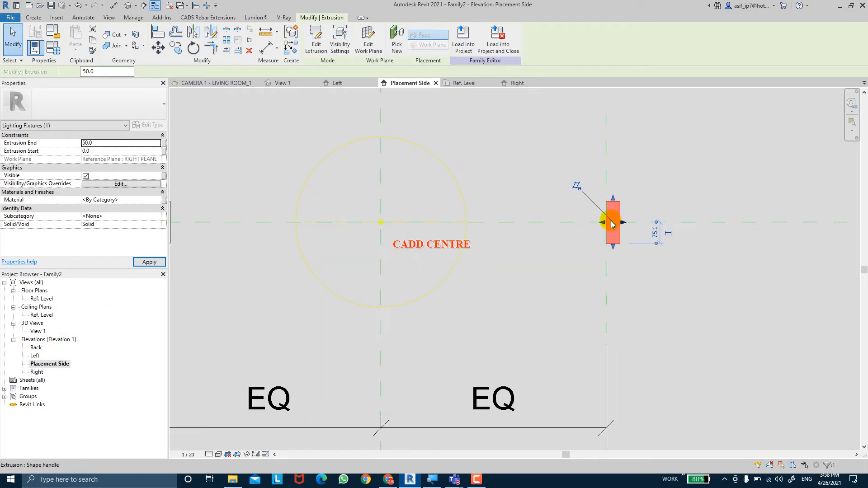
pyautogui.click(85, 144)
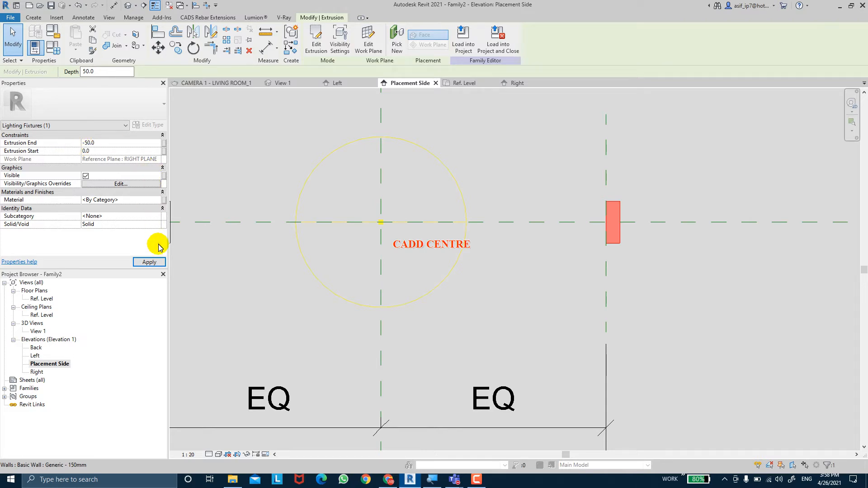
pyautogui.click(156, 265)
pyautogui.moveTo(529, 262); pyautogui.dragTo(572, 265, button='middle')
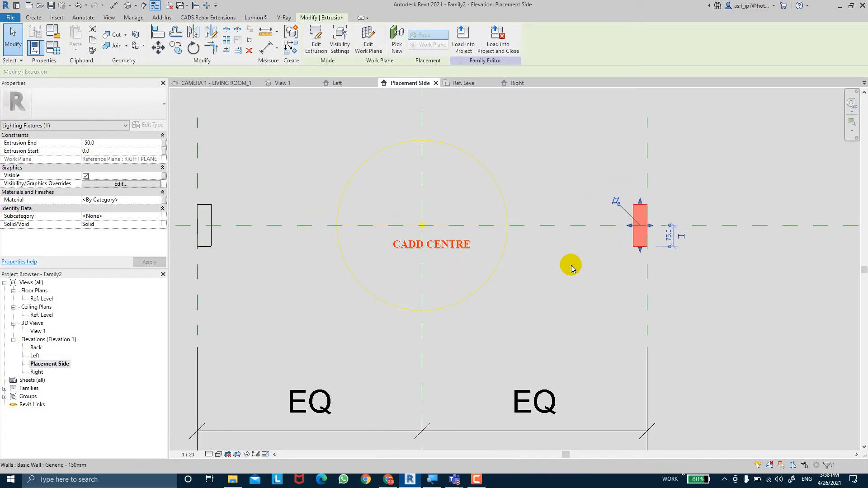
pyautogui.click(571, 265)
pyautogui.scroll(-2, 573, 269)
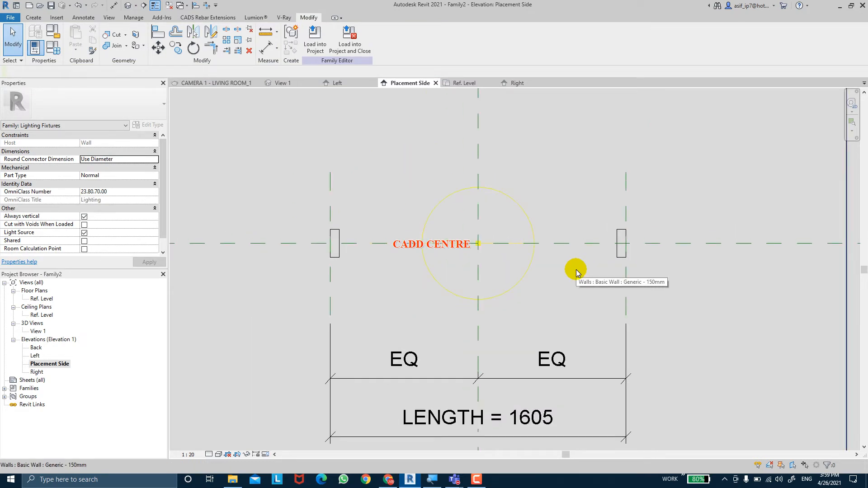
# Dimension the thickness of the extrusion at RIGHT PLANE and label the dimension with the FIXTURE THICKNESS parameter
pyautogui.click(271, 47)
pyautogui.scroll(2, 616, 204)
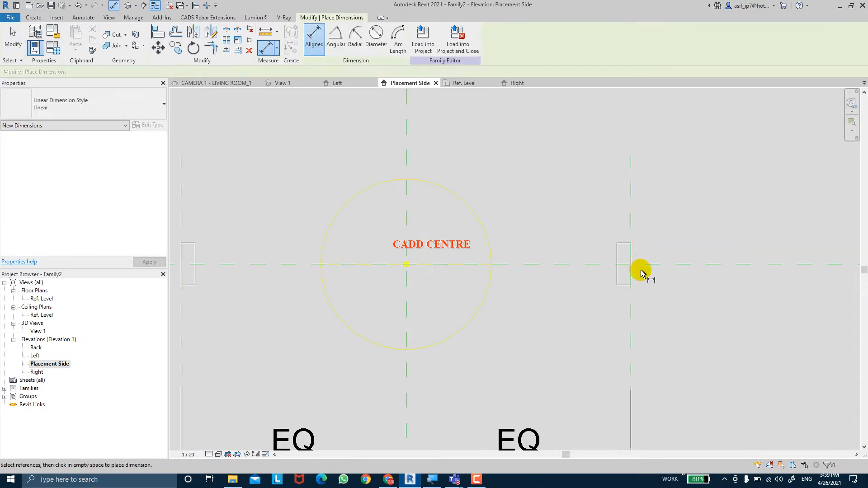
pyautogui.click(616, 272)
pyautogui.click(618, 220)
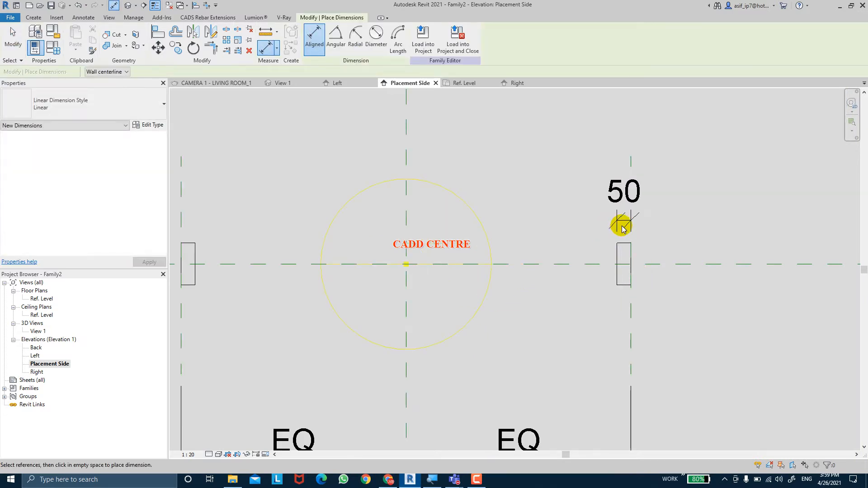
pyautogui.press('Escape')
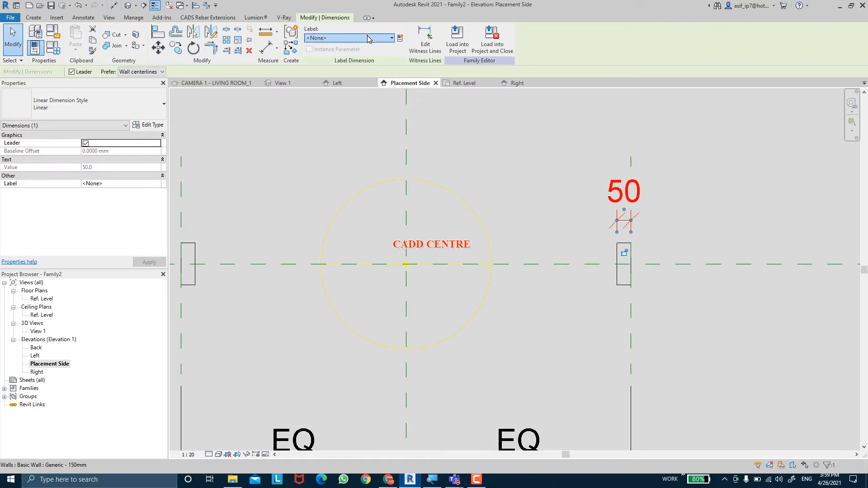
pyautogui.click(368, 39)
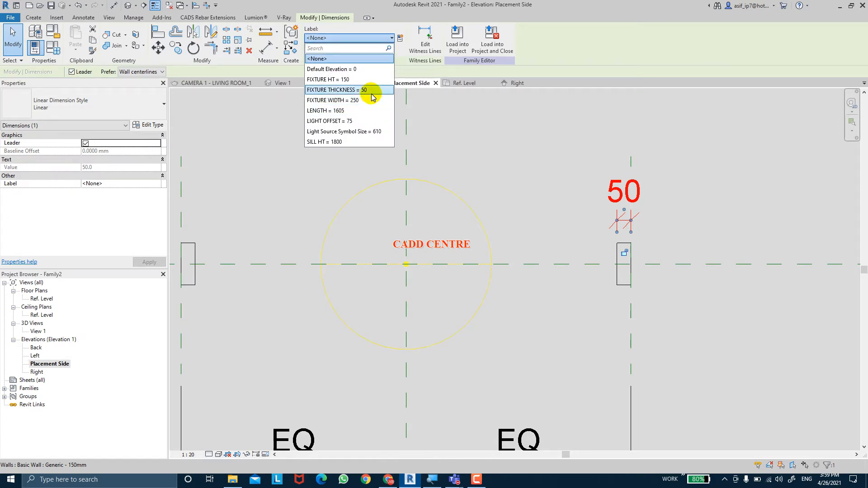
pyautogui.click(371, 90)
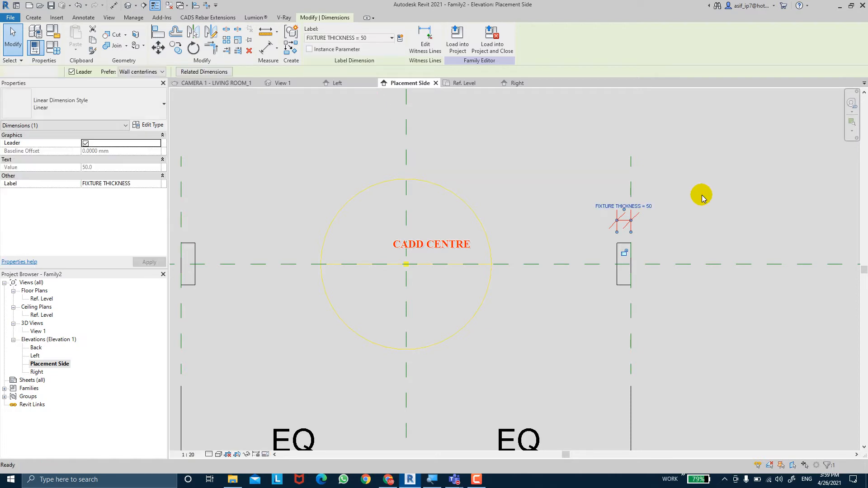
pyautogui.click(704, 195)
# Move the FIXTURE THICKNESS dimension higher above the RIGHT PLANE extrusion and set the view scale to 1:10
pyautogui.scroll(-2, 709, 218)
pyautogui.scroll(-1, 709, 217)
pyautogui.moveTo(400, 204); pyautogui.dragTo(339, 192, button='middle')
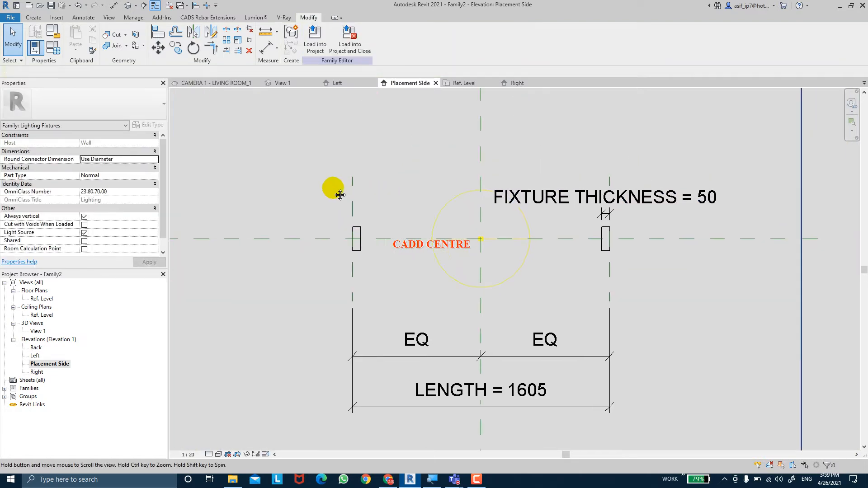
pyautogui.scroll(2, 701, 217)
pyautogui.scroll(2, 622, 215)
pyautogui.scroll(4, 580, 215)
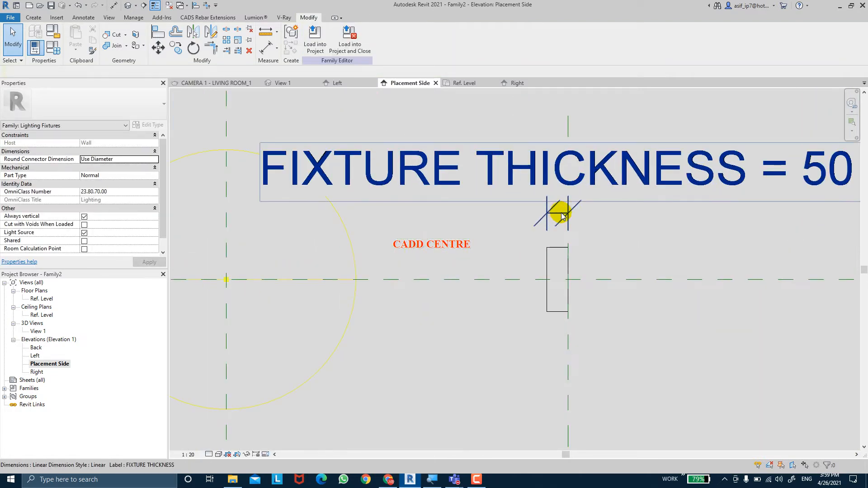
pyautogui.click(561, 214)
pyautogui.moveTo(561, 213); pyautogui.dragTo(562, 139)
pyautogui.moveTo(567, 145); pyautogui.dragTo(577, 296, button='middle')
pyautogui.scroll(-4, 558, 274)
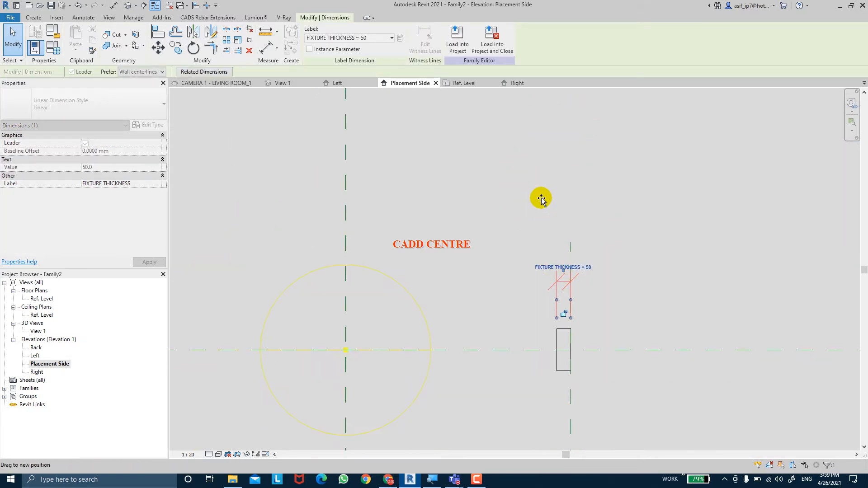
pyautogui.moveTo(541, 198); pyautogui.dragTo(545, 193)
pyautogui.click(628, 271)
pyautogui.moveTo(628, 271); pyautogui.dragTo(638, 265, button='middle')
pyautogui.scroll(-3, 638, 264)
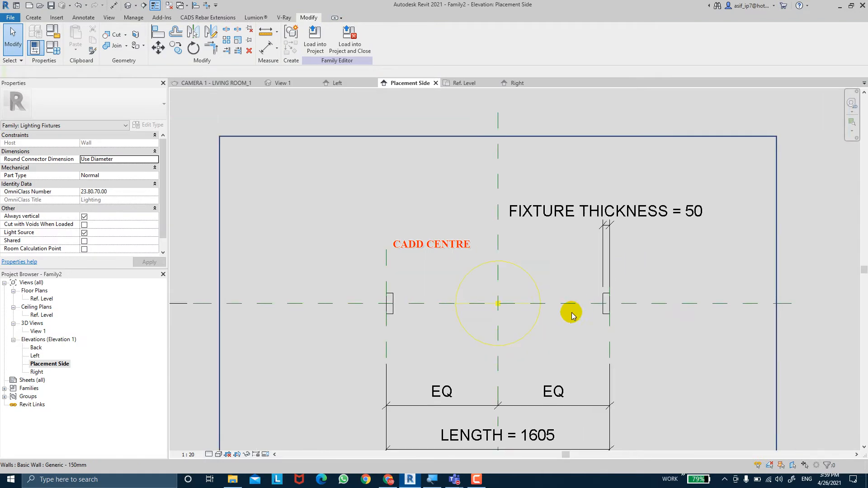
pyautogui.moveTo(572, 316); pyautogui.dragTo(559, 277, button='middle')
pyautogui.click(188, 455)
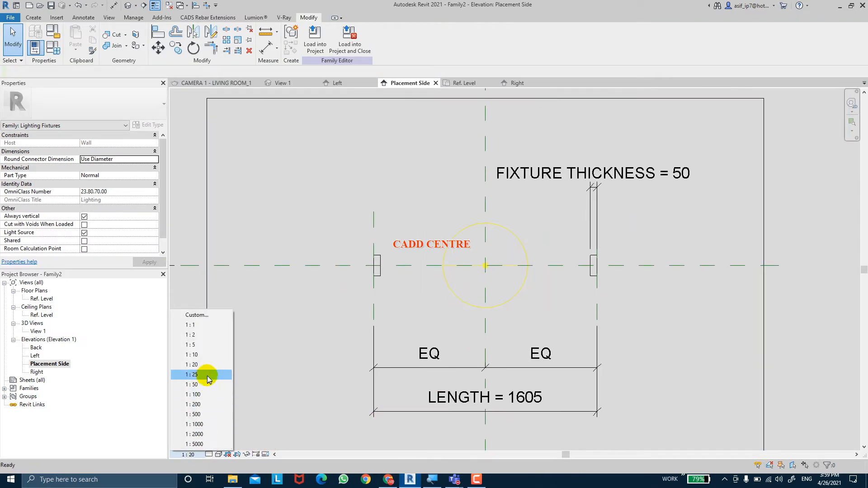
pyautogui.click(200, 353)
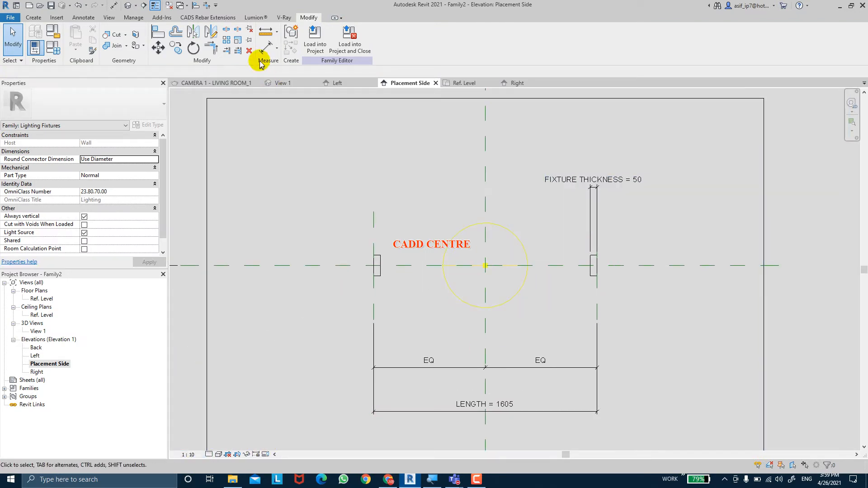
# Dimension the thickness of the extrusion at LEFT PLANE and label the dimension with the FIXTURE THICKNESS parameter
pyautogui.press('d')
pyautogui.press('i')
pyautogui.scroll(3, 368, 208)
pyautogui.click(374, 294)
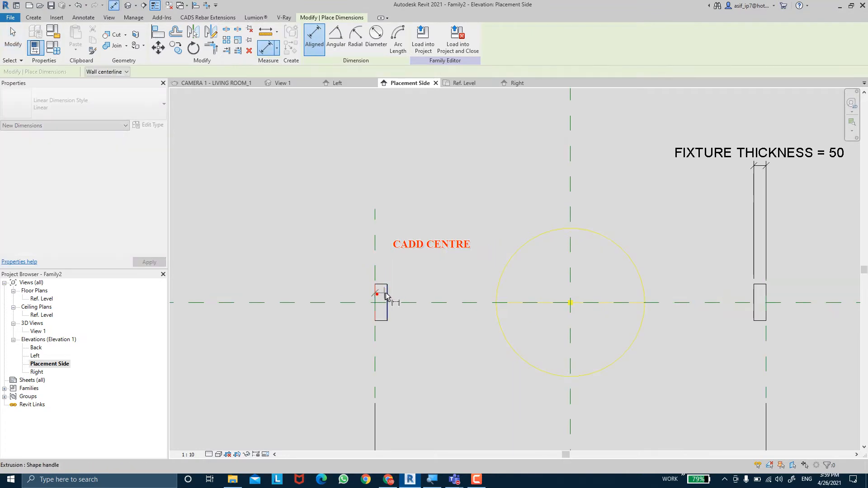
pyautogui.click(387, 298)
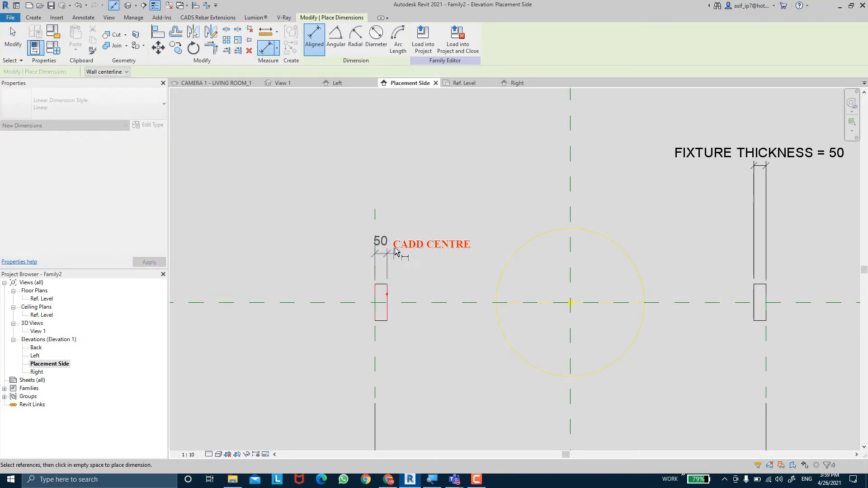
pyautogui.click(410, 165)
pyautogui.press('Escape')
pyautogui.press('Escape')
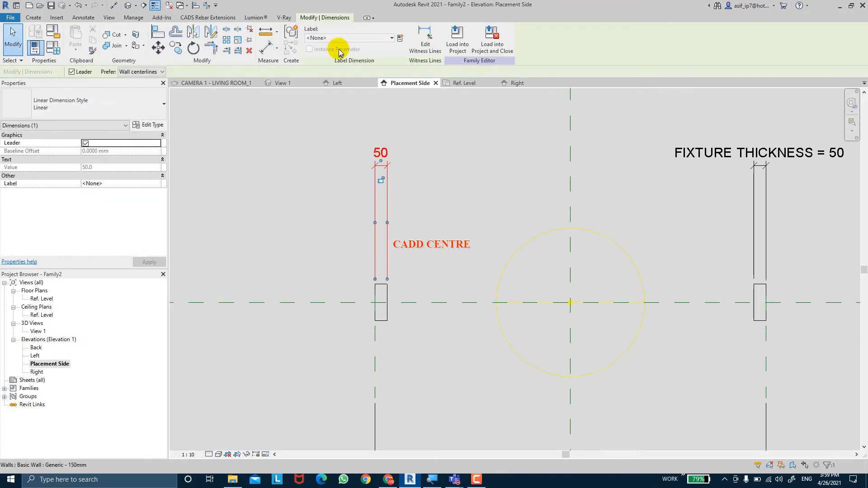
pyautogui.click(340, 38)
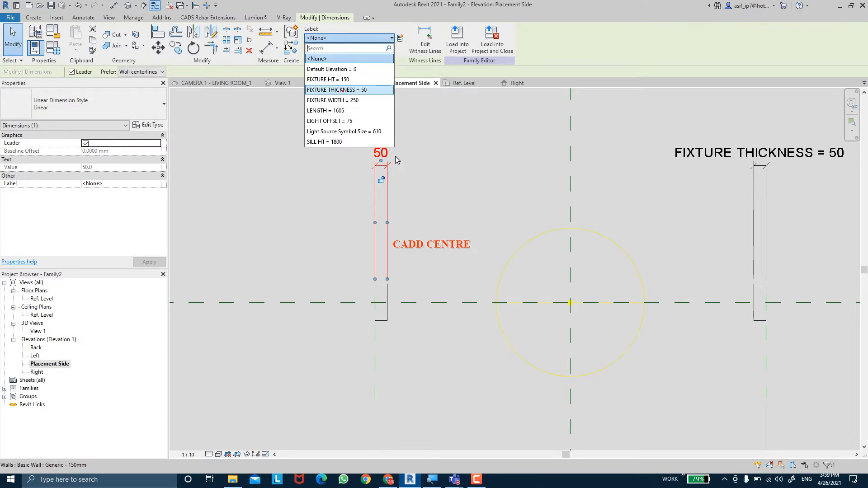
pyautogui.click(344, 89)
pyautogui.press('Escape')
pyautogui.scroll(-2, 415, 212)
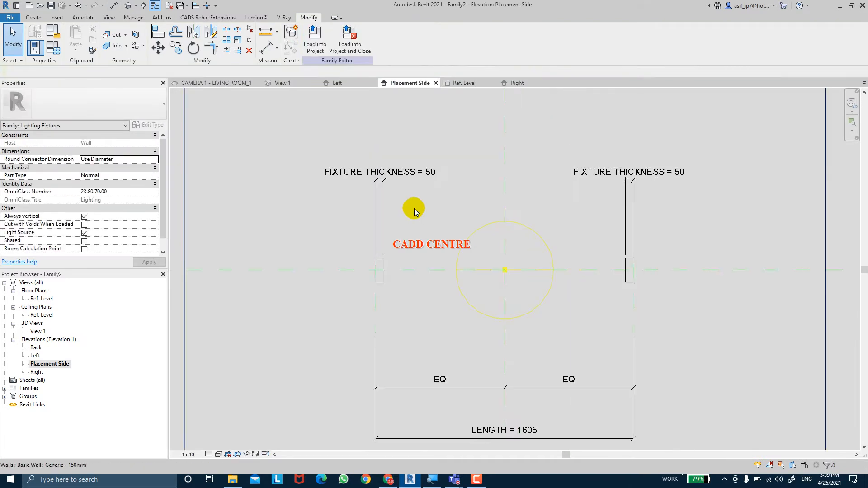
pyautogui.moveTo(415, 211); pyautogui.dragTo(446, 201, button='middle')
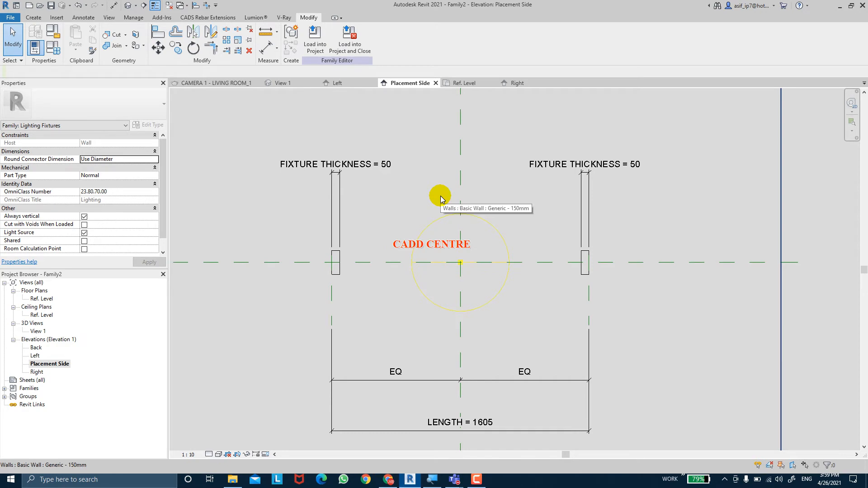
# Start an extrusion, sketch a rectangle about 1505 by 150 mm between the two end extrusions' inner faces, and lock its four edges
pyautogui.scroll(2, 387, 222)
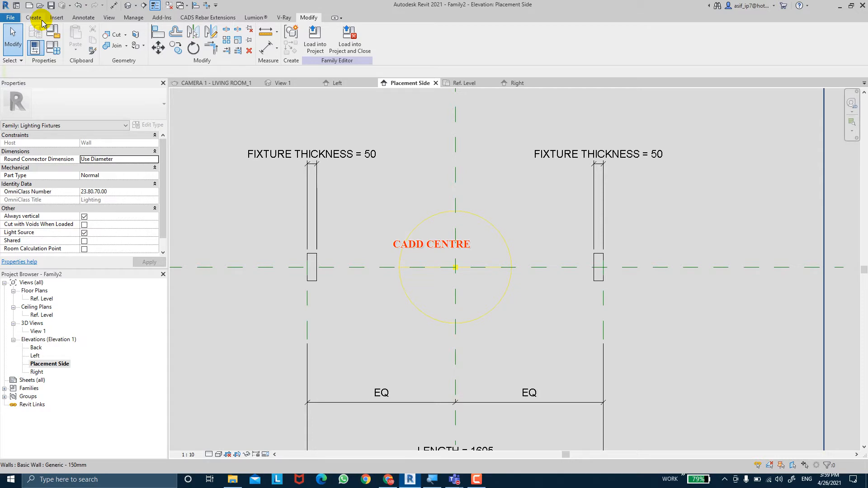
pyautogui.scroll(-2, 295, 185)
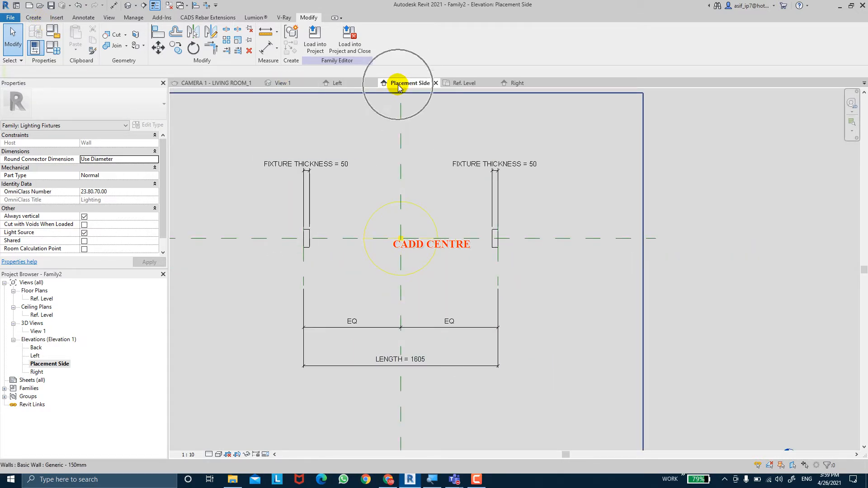
pyautogui.click(34, 17)
pyautogui.click(77, 39)
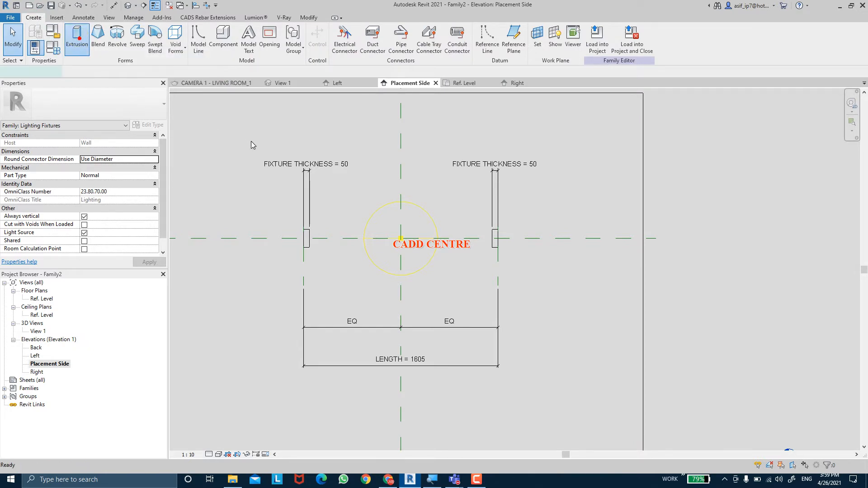
pyautogui.click(339, 30)
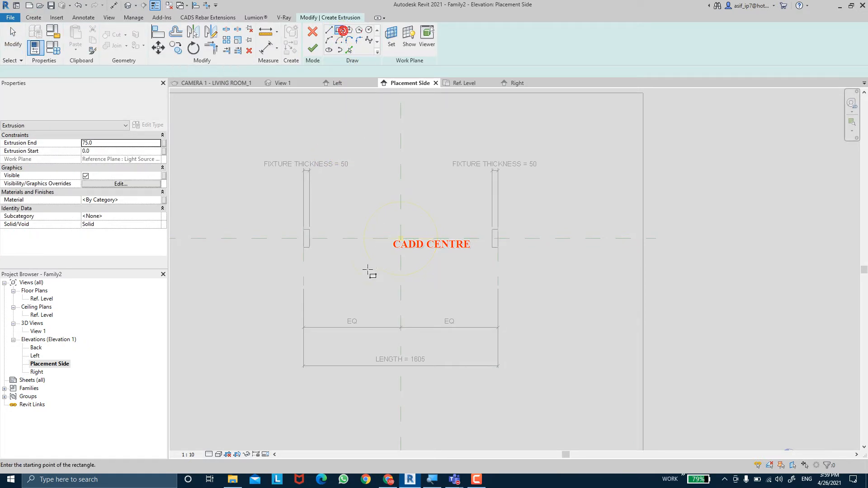
pyautogui.scroll(2, 367, 269)
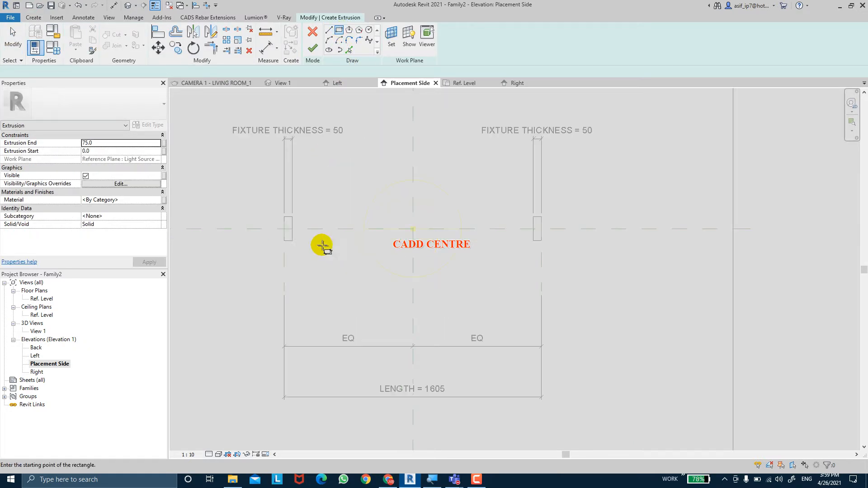
pyautogui.click(292, 217)
pyautogui.click(533, 241)
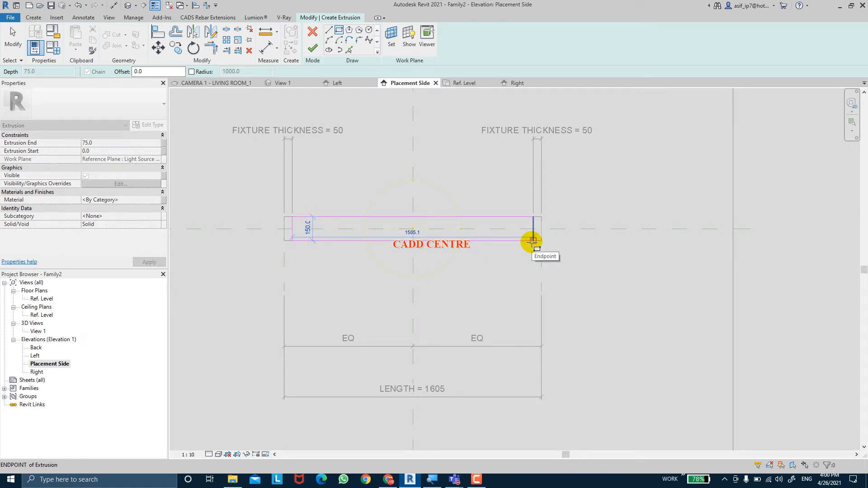
pyautogui.click(533, 241)
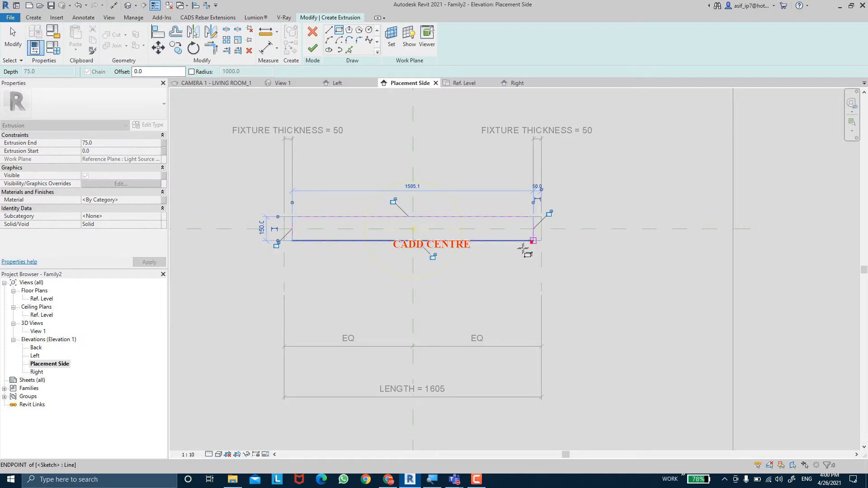
pyautogui.click(550, 217)
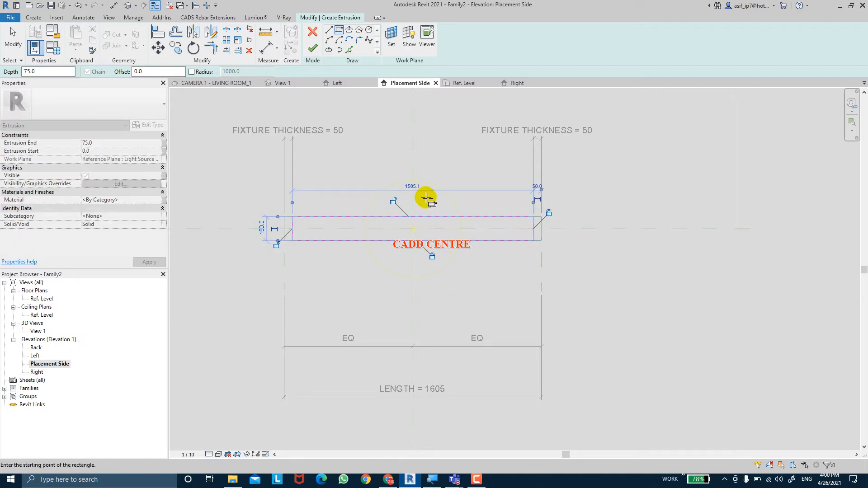
pyautogui.click(394, 203)
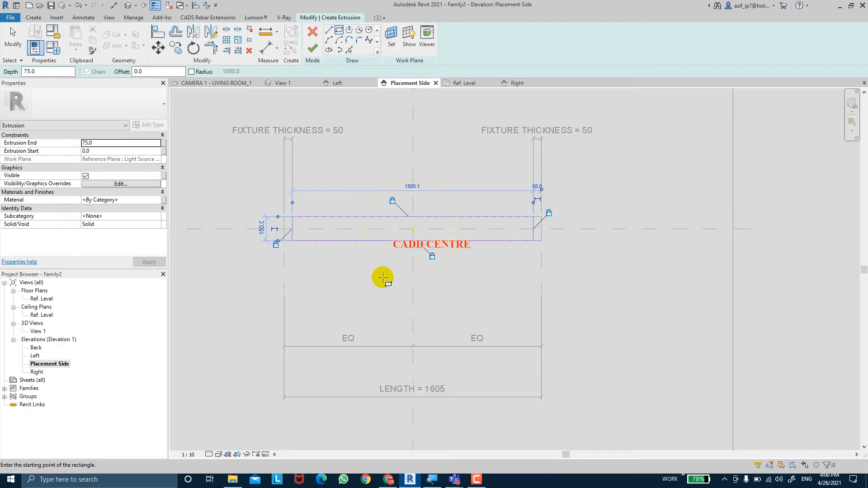
# Set the middle extrusion's Extrusion End to 50 and associate it with the FIXTURE THICKNESS parameter
pyautogui.moveTo(426, 273); pyautogui.dragTo(454, 292, button='middle')
pyautogui.scroll(1, 428, 280)
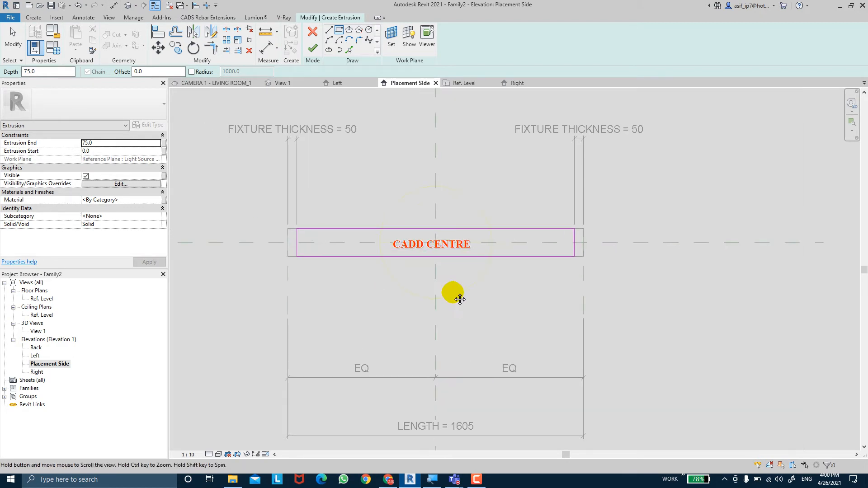
pyautogui.click(109, 144)
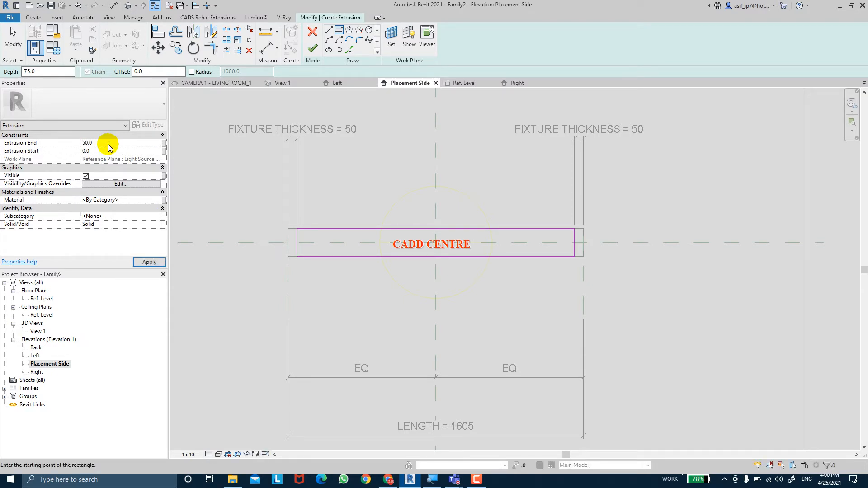
pyautogui.click(146, 262)
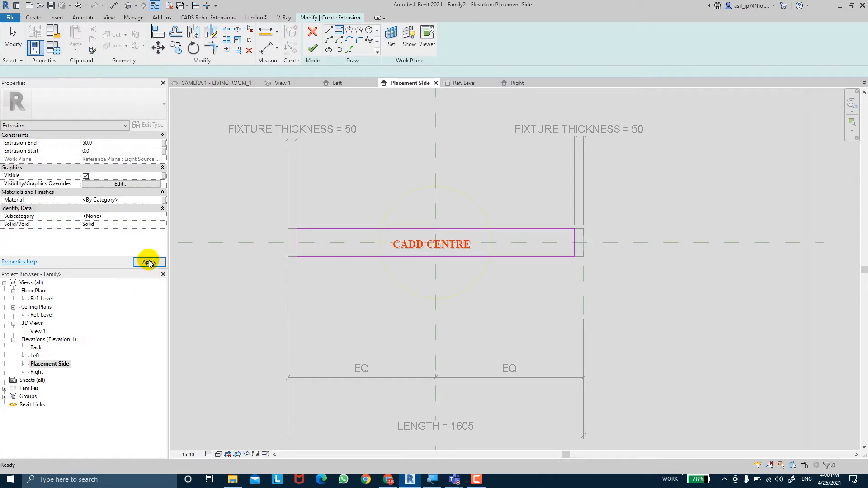
pyautogui.click(164, 143)
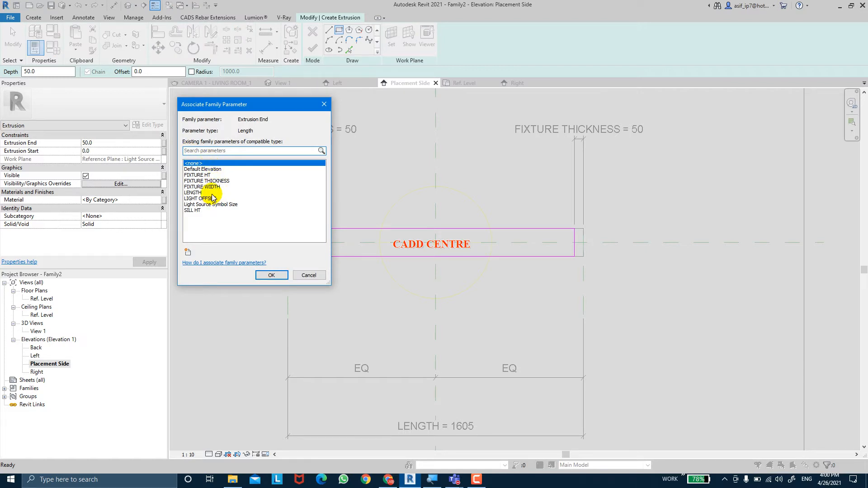
pyautogui.click(209, 181)
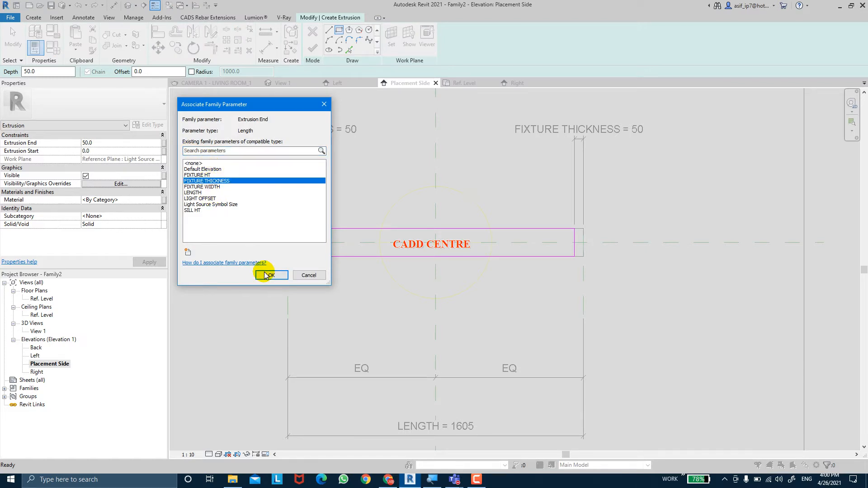
pyautogui.click(270, 275)
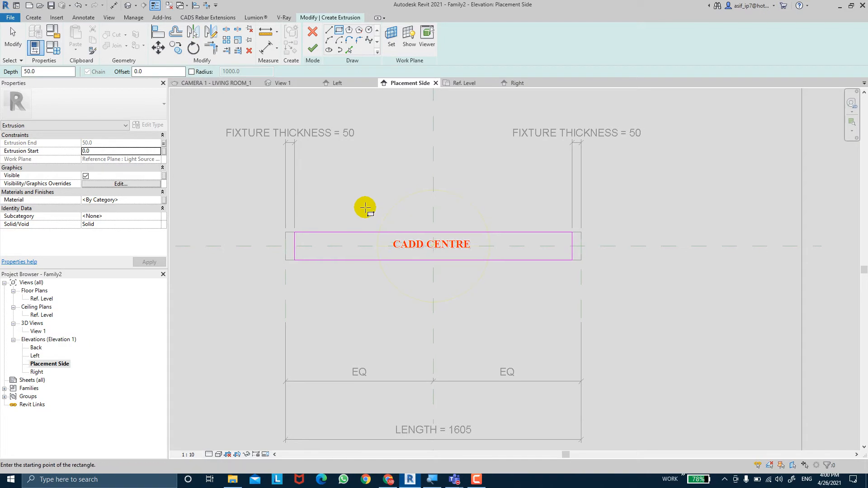
# Finish the rectangular sketch to create the middle extrusion between the two end extrusions
pyautogui.press('Escape')
pyautogui.press('Escape')
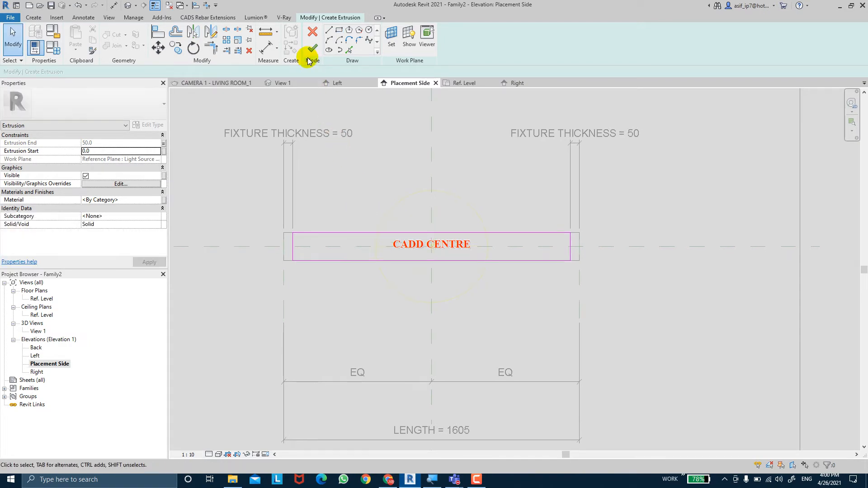
pyautogui.click(311, 49)
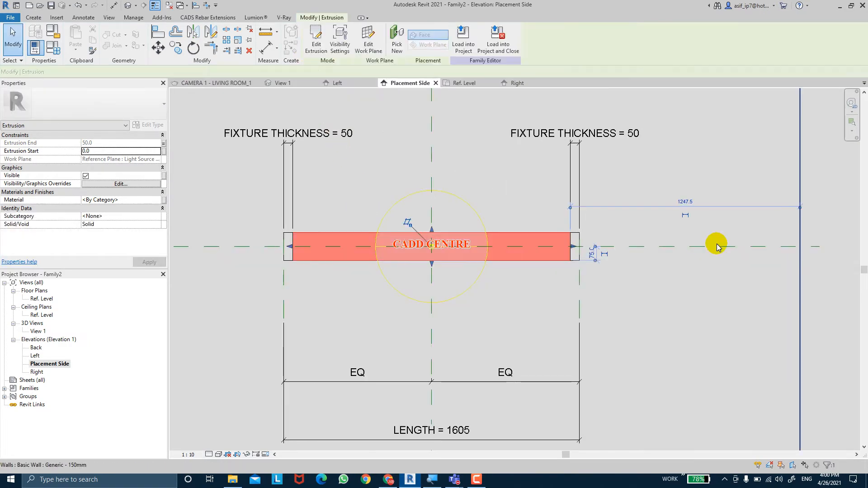
pyautogui.click(698, 235)
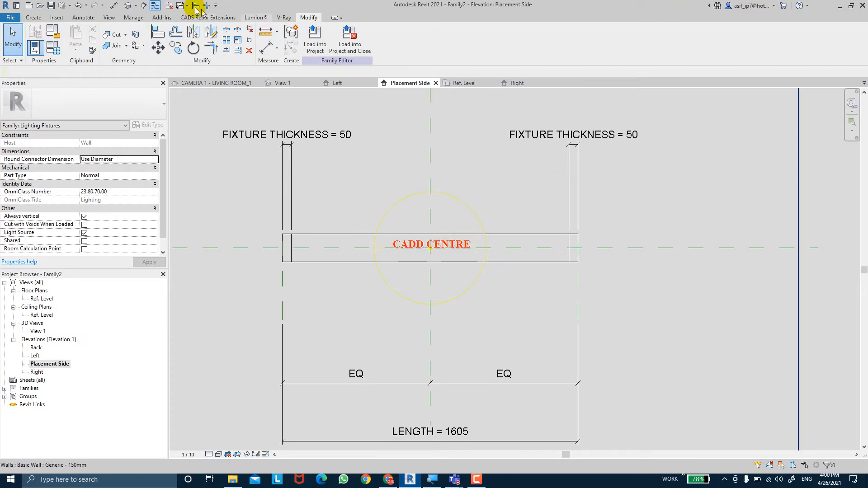
# Open the default 3D view of the fixture and set its view scale to 1:1
pyautogui.click(138, 4)
pyautogui.keyDown('shift'); pyautogui.moveTo(620, 240); pyautogui.dragTo(325, 407, button='middle'); pyautogui.keyUp('shift')
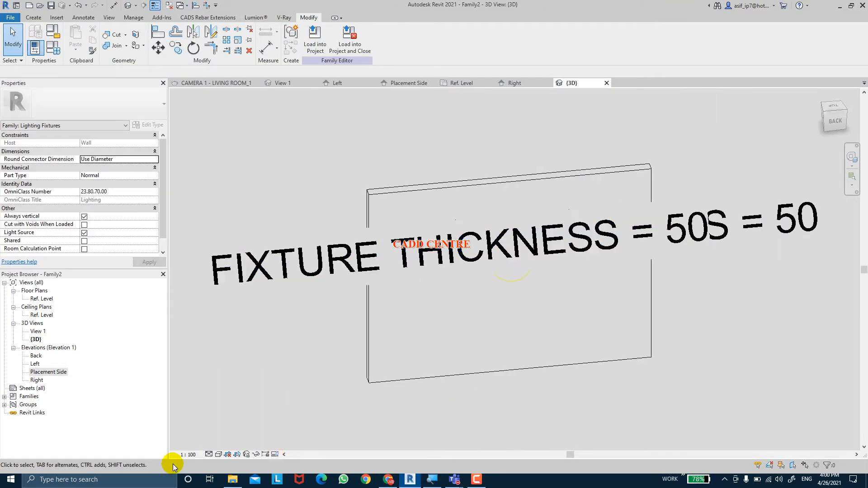
pyautogui.click(189, 455)
pyautogui.click(202, 325)
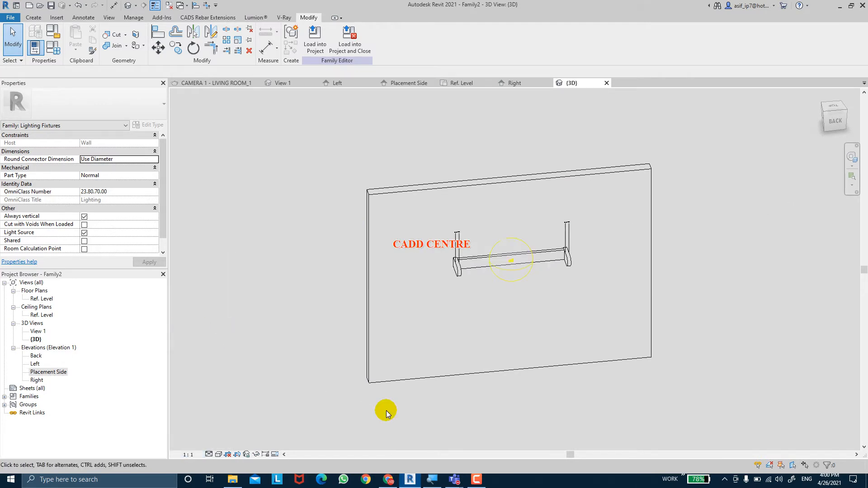
pyautogui.scroll(3, 479, 281)
pyautogui.keyDown('shift'); pyautogui.moveTo(500, 325); pyautogui.dragTo(465, 341, button='middle'); pyautogui.keyUp('shift')
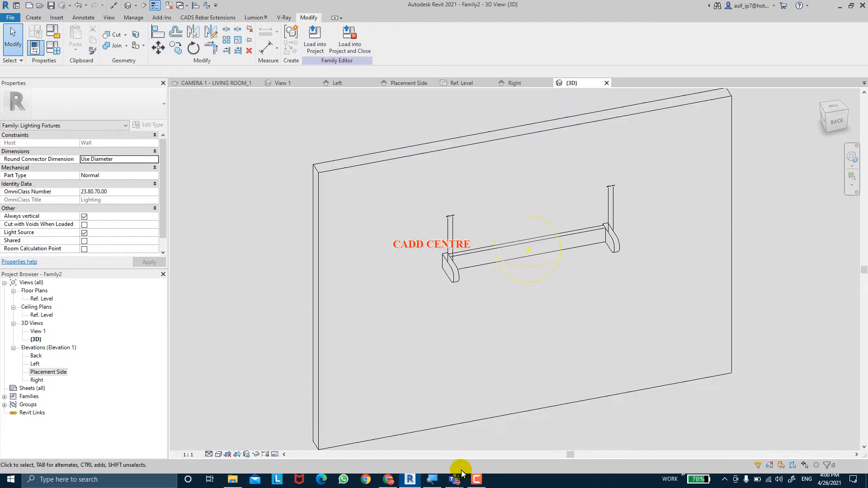
pyautogui.moveTo(459, 481)
pyautogui.click(468, 421)
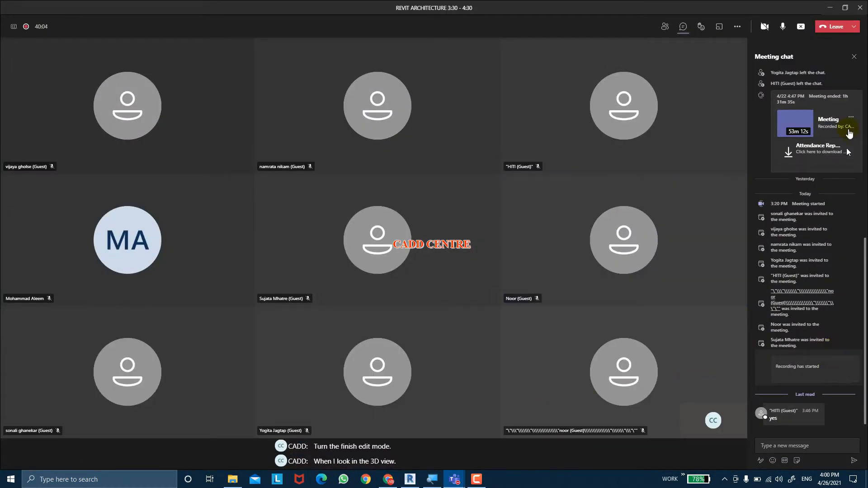
pyautogui.click(831, 8)
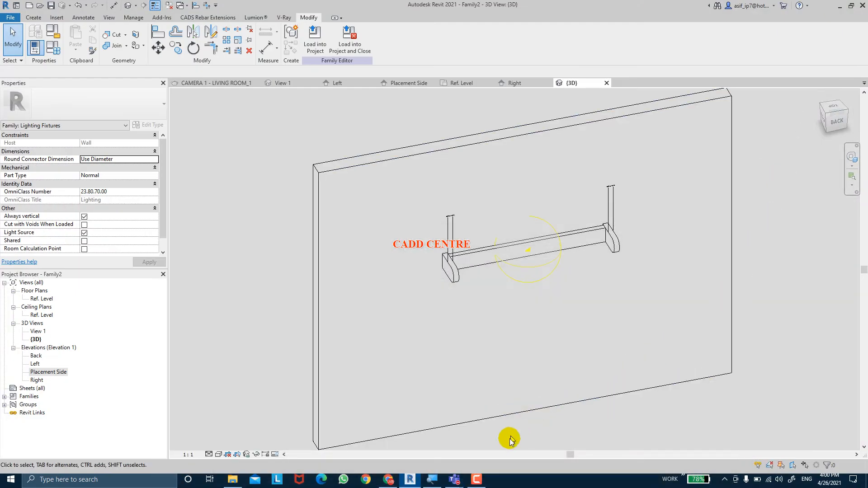
# Inspect the middle extrusion in 3D, checking how it sits between the rounded end extrusions and against the wall
pyautogui.keyDown('shift'); pyautogui.moveTo(517, 349); pyautogui.dragTo(304, 285, button='middle'); pyautogui.keyUp('shift')
pyautogui.click(544, 256)
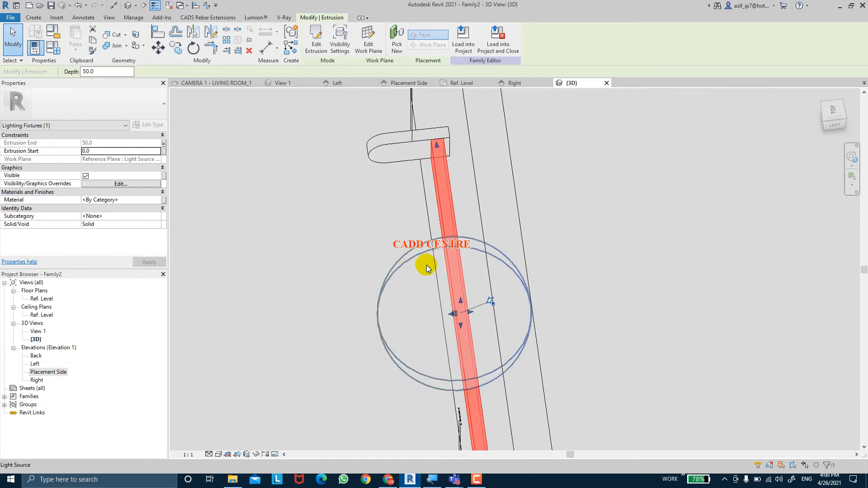
pyautogui.keyDown('shift'); pyautogui.moveTo(407, 277); pyautogui.dragTo(454, 294, button='middle'); pyautogui.keyUp('shift')
pyautogui.press('Escape')
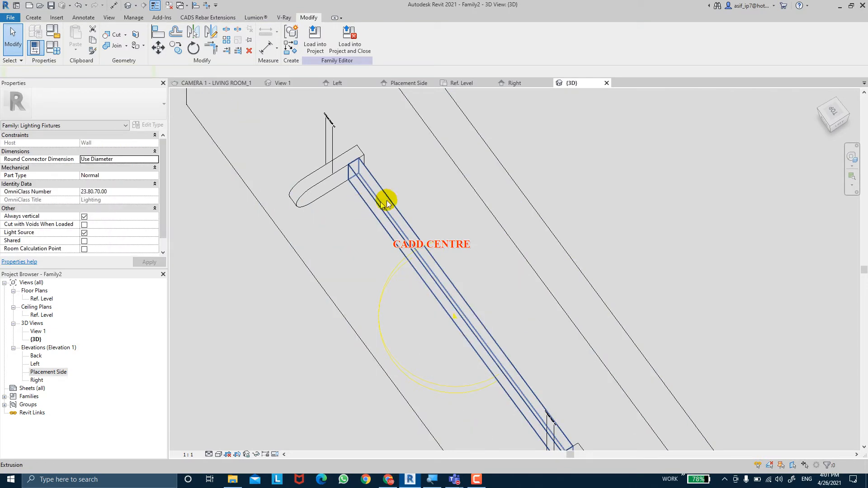
pyautogui.keyDown('shift'); pyautogui.moveTo(389, 204); pyautogui.dragTo(487, 262, button='middle'); pyautogui.keyUp('shift')
pyautogui.scroll(2, 487, 263)
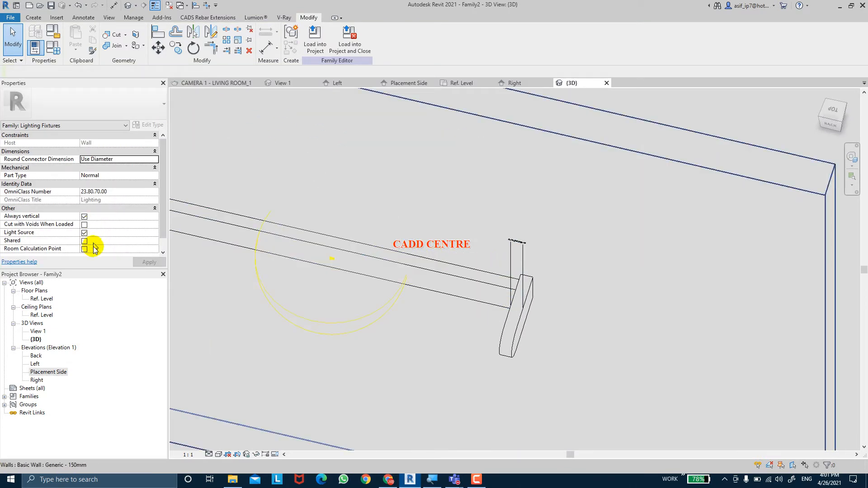
# Open the Ref. Level floor plan and examine the middle extrusion's depth and its gap to the wall face
pyautogui.doubleClick(42, 299)
pyautogui.scroll(4, 316, 267)
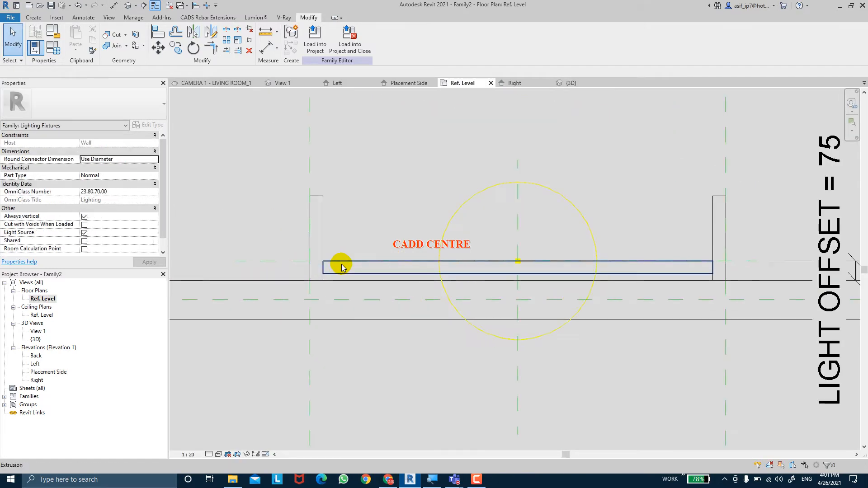
pyautogui.click(398, 284)
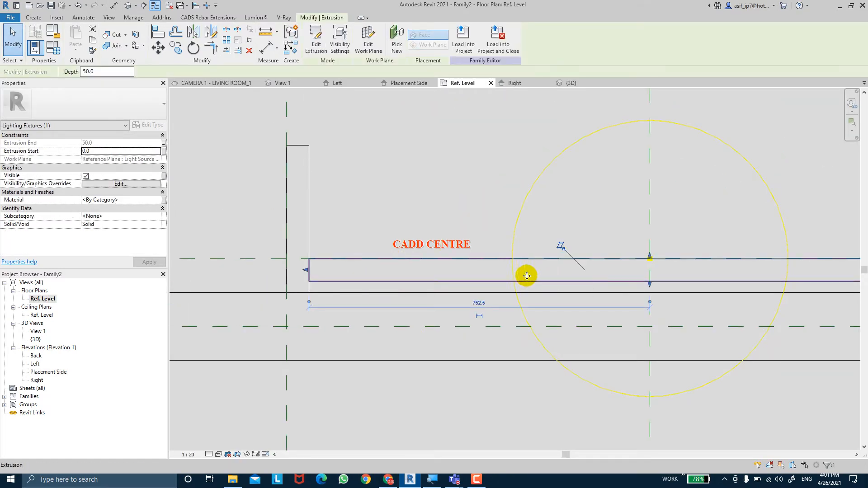
pyautogui.moveTo(497, 279); pyautogui.dragTo(462, 261, button='middle')
pyautogui.scroll(1, 609, 263)
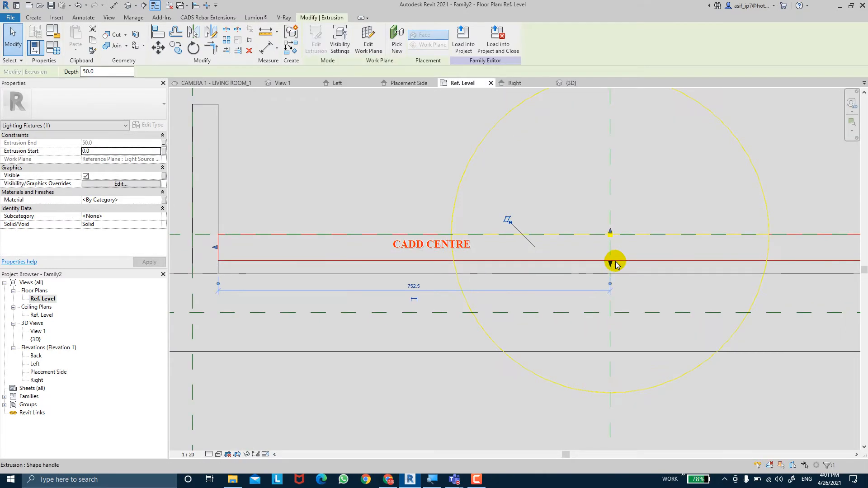
pyautogui.click(393, 268)
pyautogui.scroll(-2, 396, 268)
pyautogui.moveTo(398, 267); pyautogui.dragTo(436, 260, button='middle')
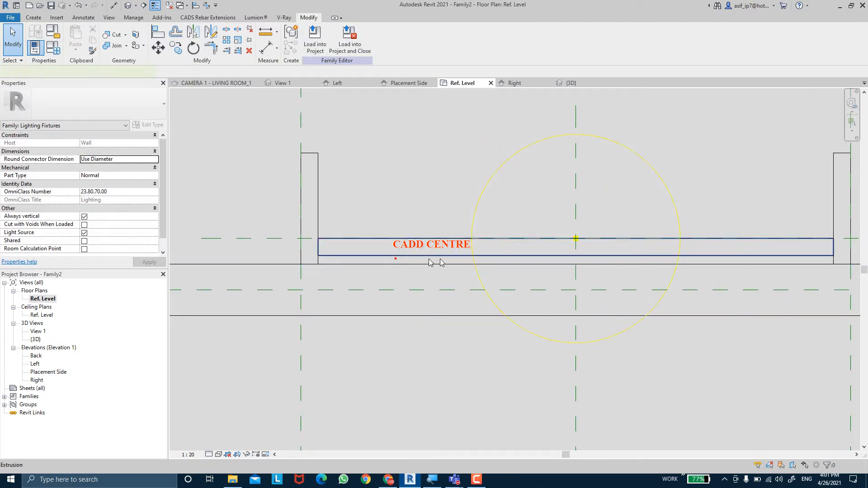
# Stretch the middle extrusion's wall-side face to the wall face, giving it a depth of 75 mm
pyautogui.click(572, 257)
pyautogui.moveTo(578, 273); pyautogui.dragTo(577, 267)
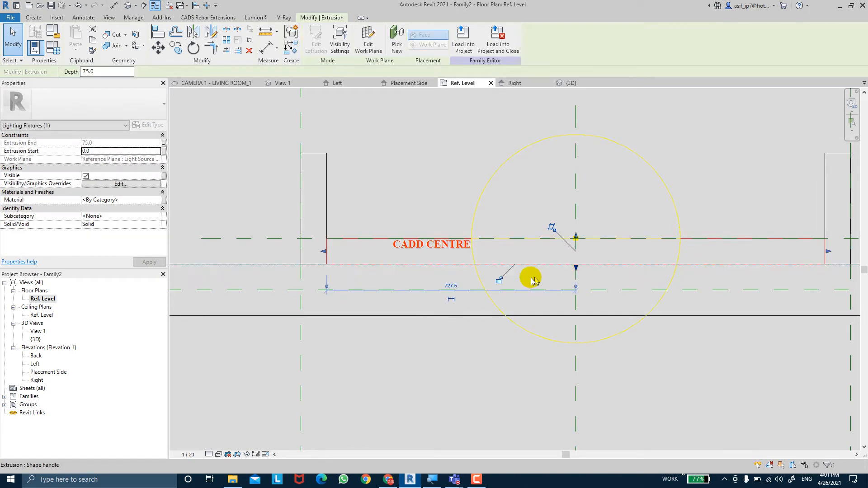
pyautogui.scroll(-3, 520, 277)
pyautogui.click(568, 196)
pyautogui.moveTo(569, 195); pyautogui.dragTo(556, 195, button='middle')
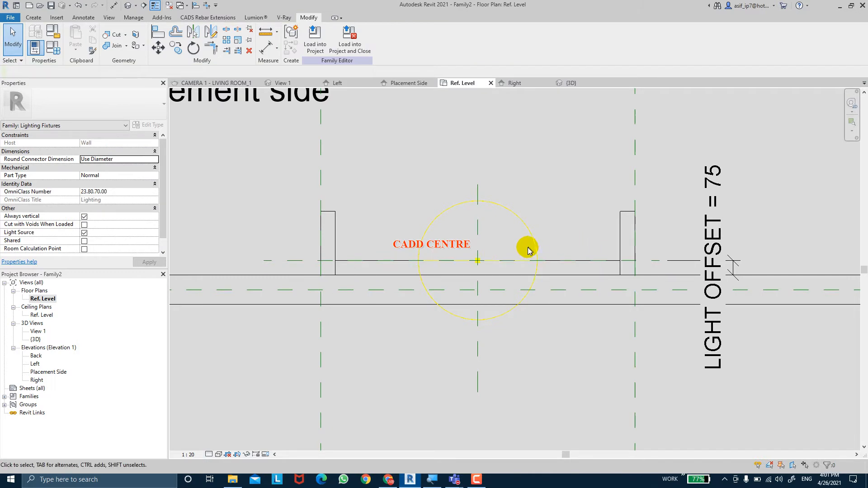
# Examine the Light Source Axis (F/R) reference plane and its position relative to the middle extrusion
pyautogui.click(272, 260)
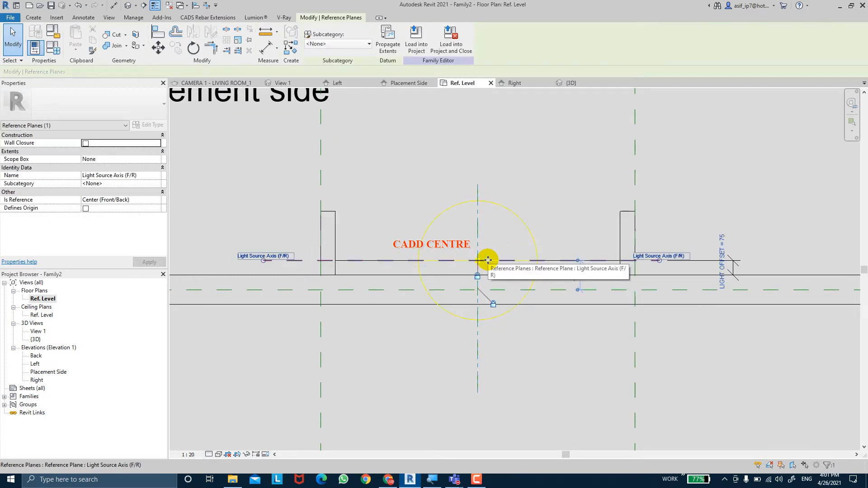
pyautogui.scroll(2, 487, 260)
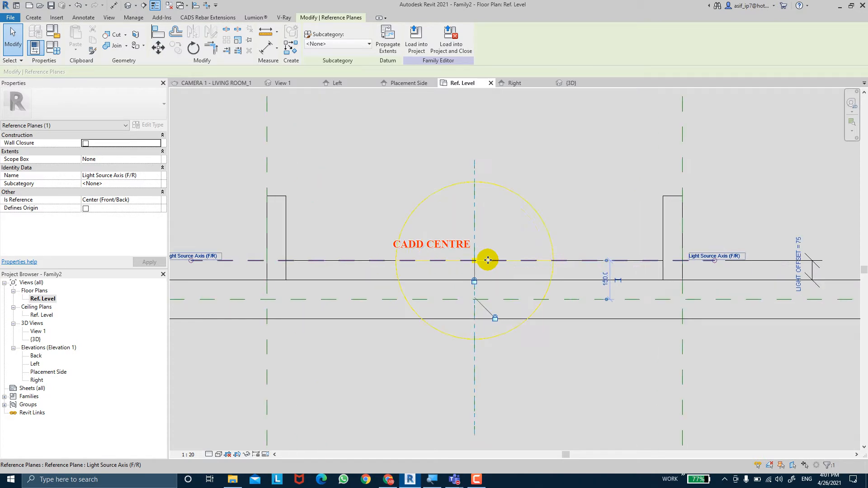
pyautogui.press('Escape')
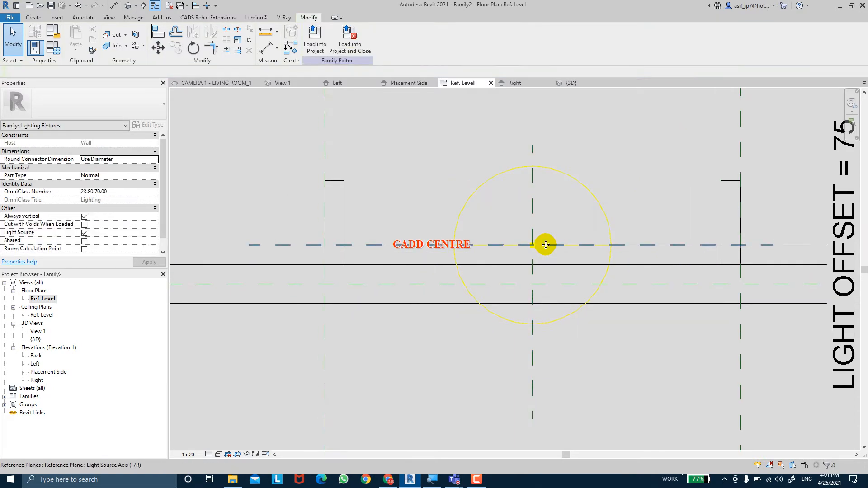
pyautogui.click(271, 246)
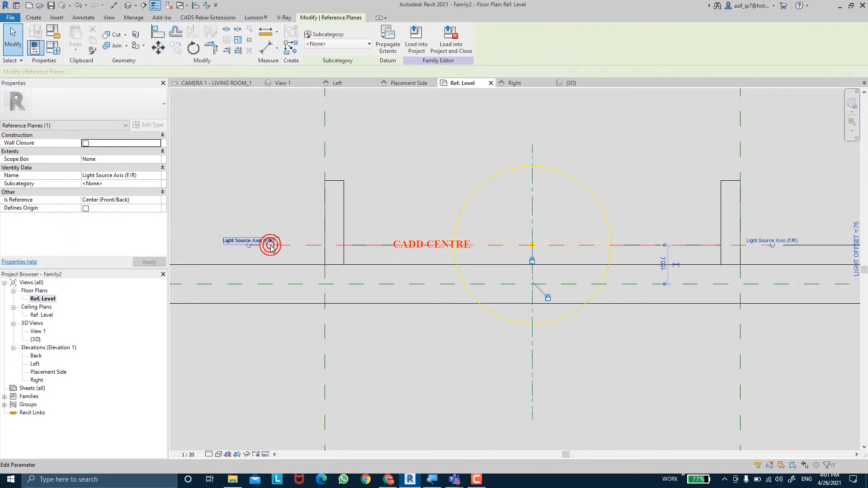
pyautogui.press('Escape')
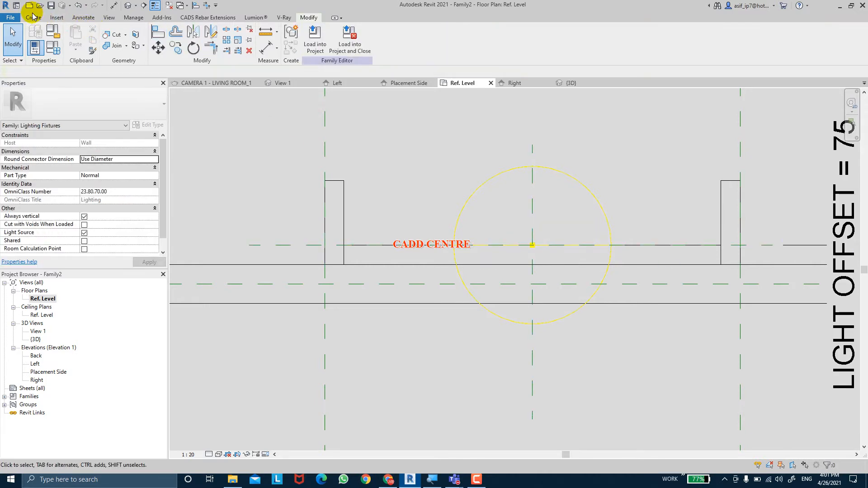
# Draw a horizontal reference plane between the light source axis and the wall face, about 41 mm from the wall
pyautogui.click(33, 17)
pyautogui.click(513, 36)
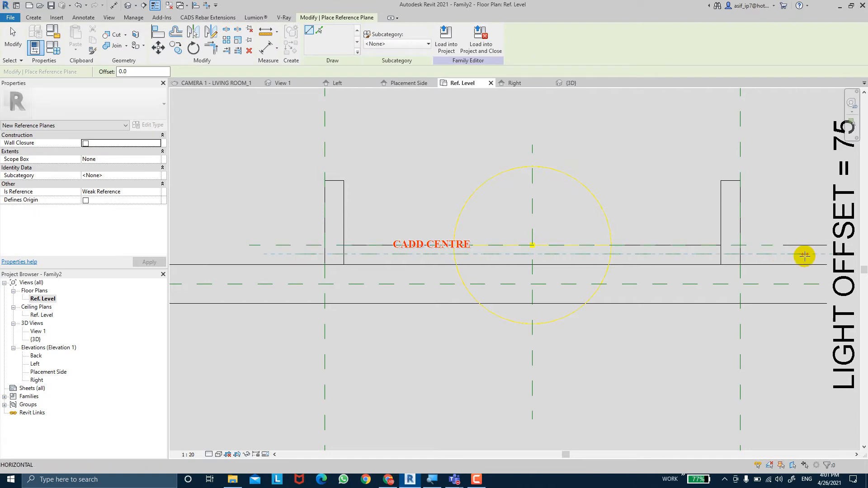
pyautogui.click(751, 255)
pyautogui.press('Escape')
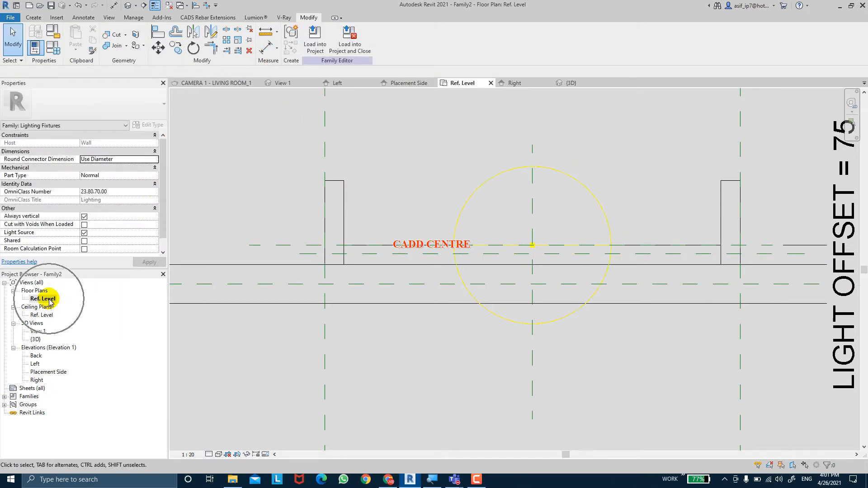
# Place an aligned dimension between the wall face and the new horizontal reference plane
pyautogui.click(266, 49)
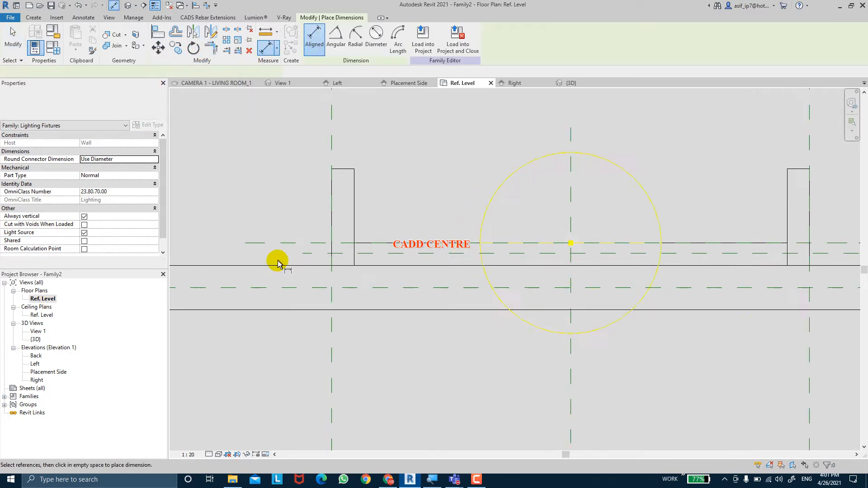
pyautogui.scroll(2, 281, 258)
pyautogui.click(331, 268)
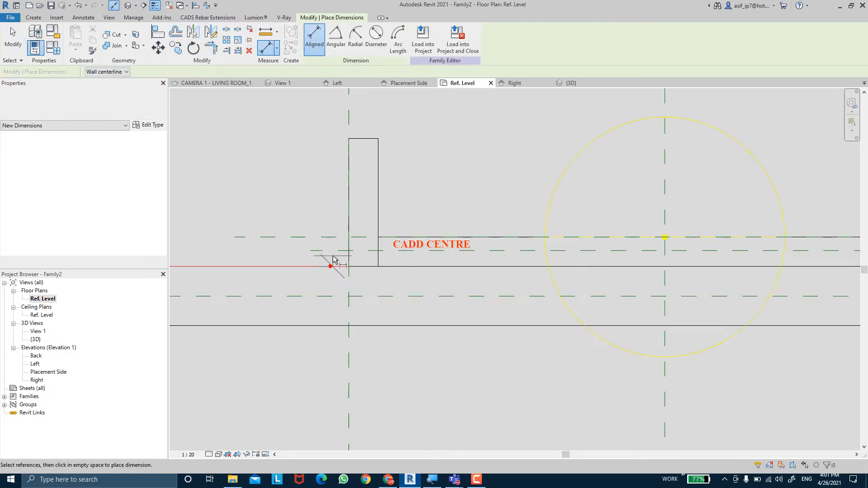
pyautogui.click(333, 251)
pyautogui.click(283, 167)
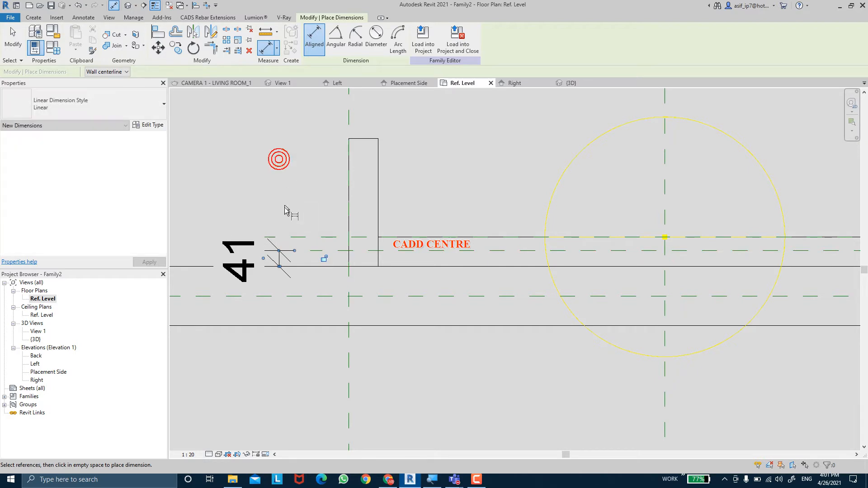
pyautogui.press('Escape')
pyautogui.press('Escape')
# Label the wall-to-reference-plane dimension with the FIXTURE THICKNESS parameter
pyautogui.click(273, 252)
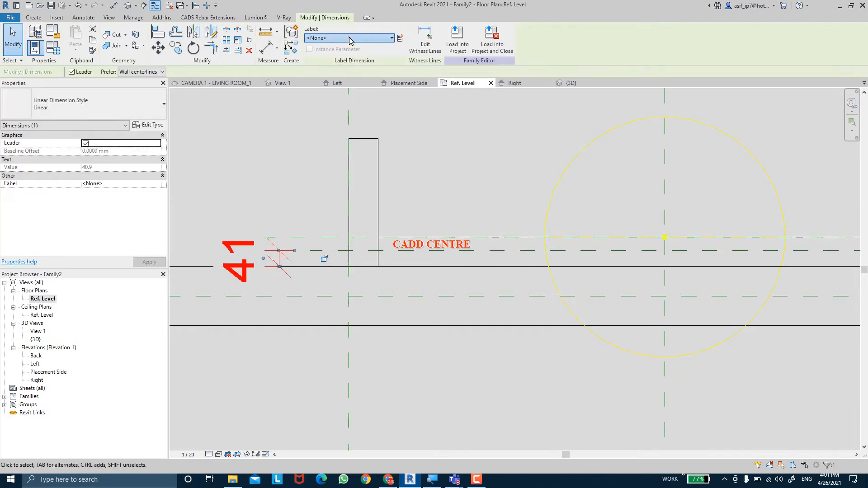
pyautogui.click(351, 40)
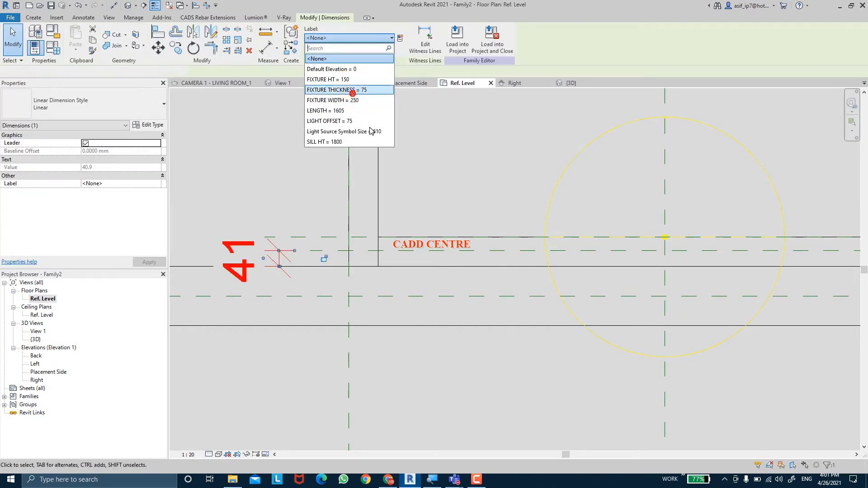
pyautogui.click(353, 93)
pyautogui.moveTo(389, 169); pyautogui.dragTo(367, 164, button='middle')
pyautogui.click(374, 171)
pyautogui.scroll(-1, 375, 173)
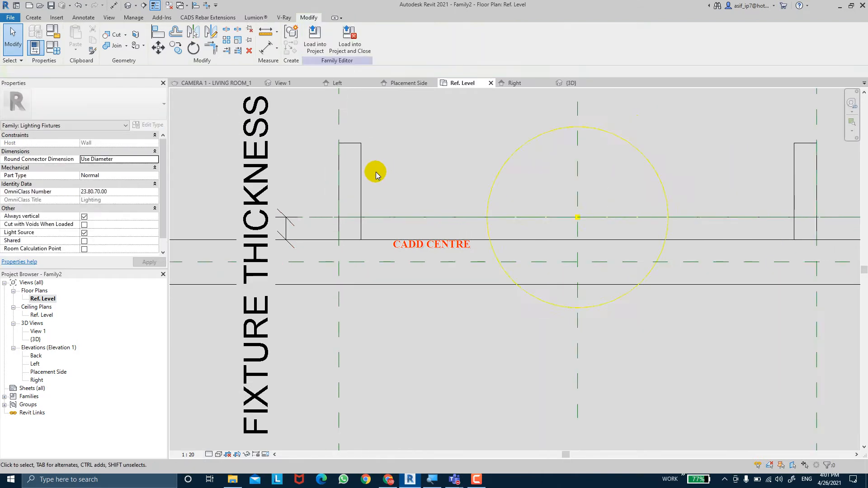
pyautogui.scroll(-2, 376, 172)
pyautogui.moveTo(471, 175); pyautogui.dragTo(422, 177, button='middle')
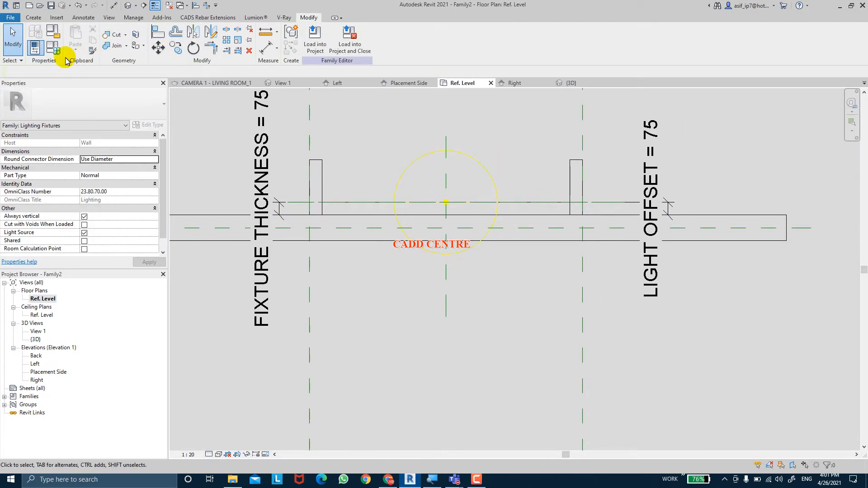
# Stretch the middle extrusion's room-side face toward the wall, giving it a depth of 37.4 mm
pyautogui.click(339, 202)
pyautogui.scroll(4, 443, 201)
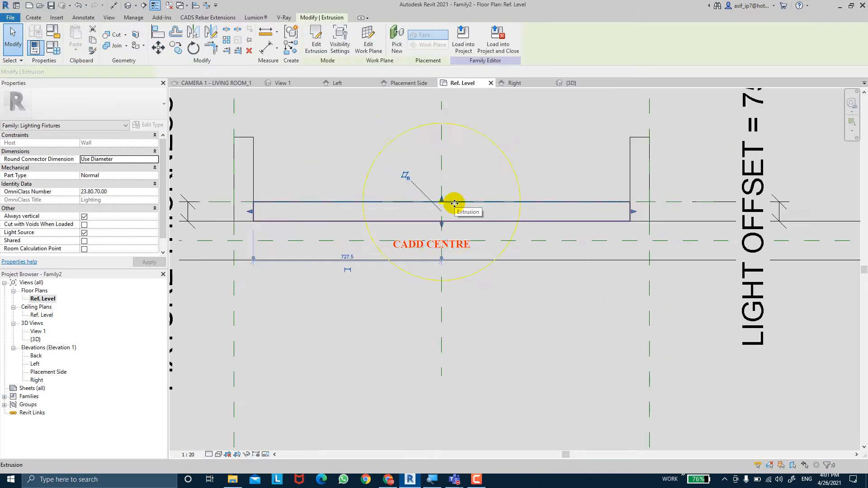
pyautogui.moveTo(444, 202); pyautogui.dragTo(442, 213)
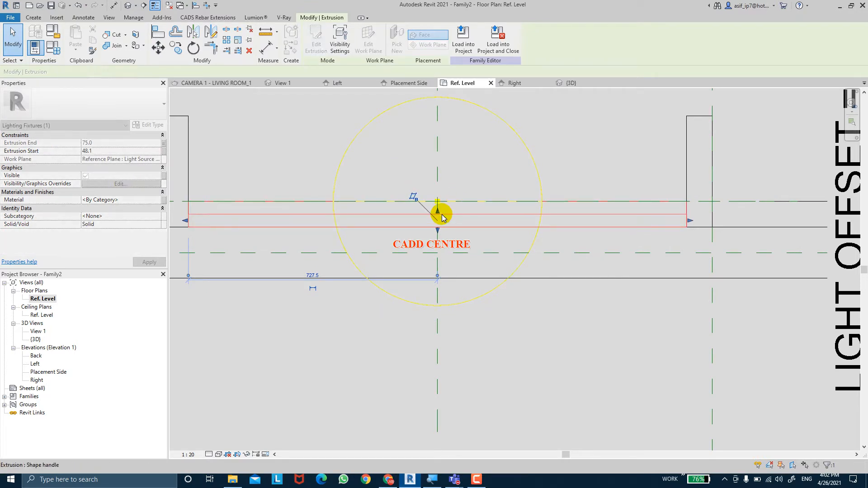
pyautogui.moveTo(648, 206); pyautogui.dragTo(636, 205, button='middle')
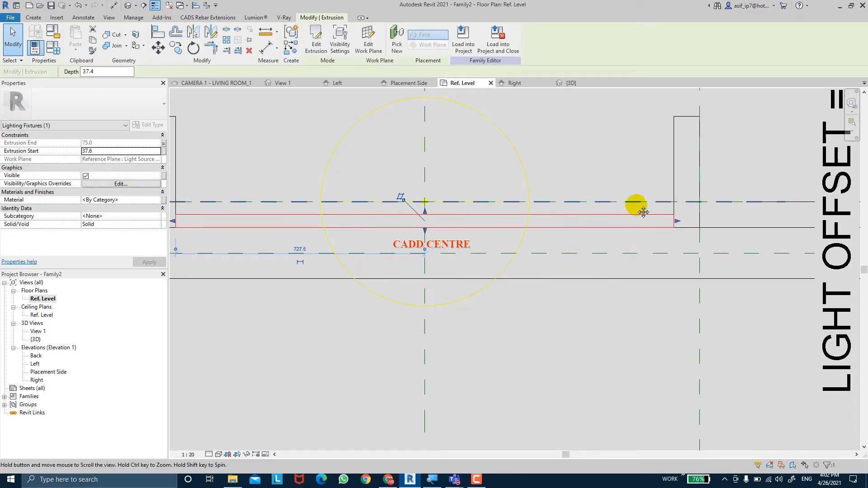
# Examine how the reference planes line up with the middle extrusion and the two end pieces
pyautogui.click(721, 212)
pyautogui.moveTo(721, 212); pyautogui.dragTo(631, 222, button='middle')
pyautogui.click(626, 212)
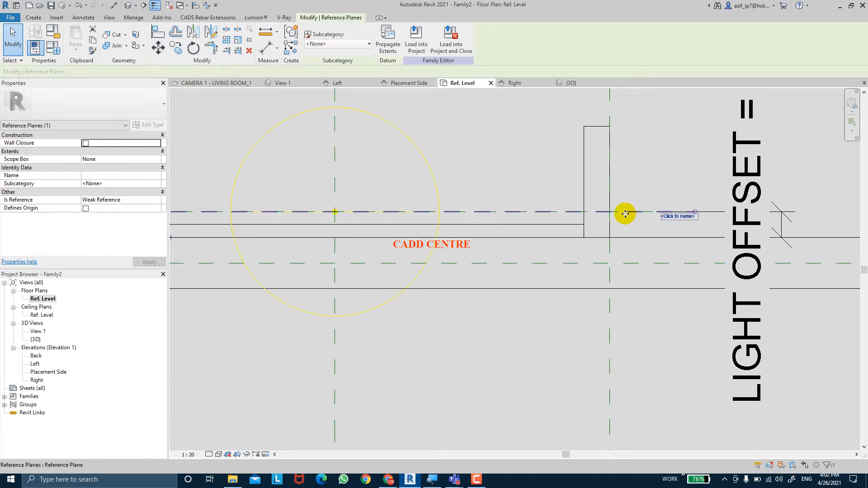
pyautogui.moveTo(625, 151); pyautogui.dragTo(638, 189)
pyautogui.click(840, 458)
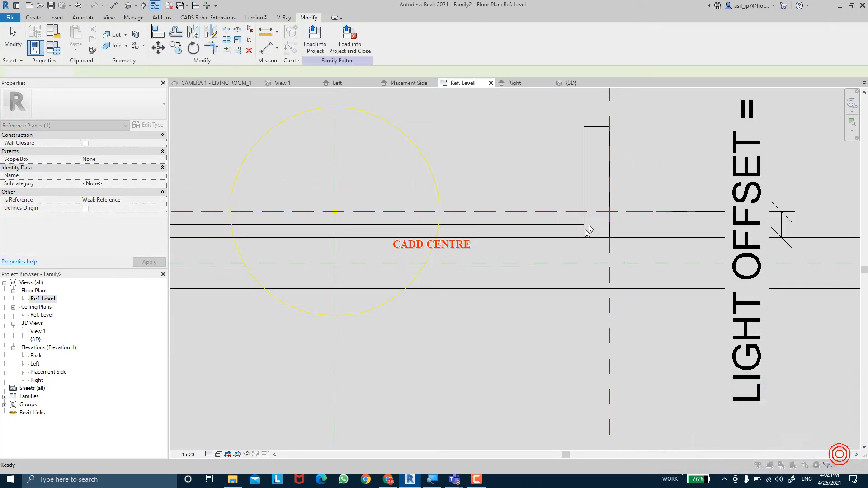
pyautogui.click(565, 217)
pyautogui.click(497, 225)
pyautogui.moveTo(498, 225); pyautogui.dragTo(528, 217, button='middle')
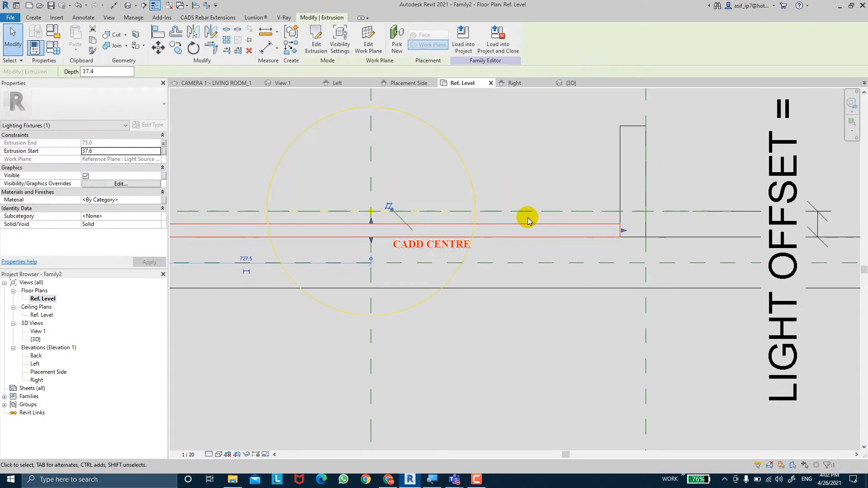
pyautogui.scroll(-3, 528, 217)
pyautogui.scroll(1, 553, 198)
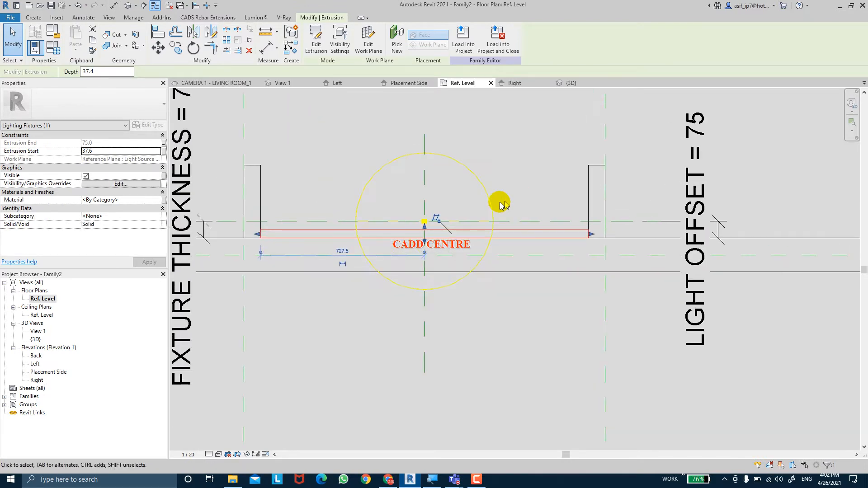
pyautogui.click(353, 204)
pyautogui.scroll(-1, 312, 218)
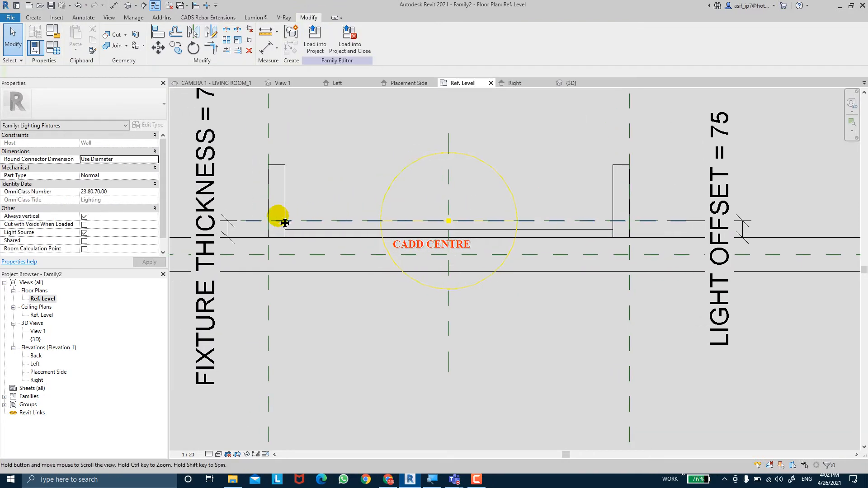
pyautogui.moveTo(273, 204)
pyautogui.mouseDown(button='middle')
pyautogui.moveTo(353, 193)
pyautogui.moveTo(375, 244)
pyautogui.mouseUp(button='middle')
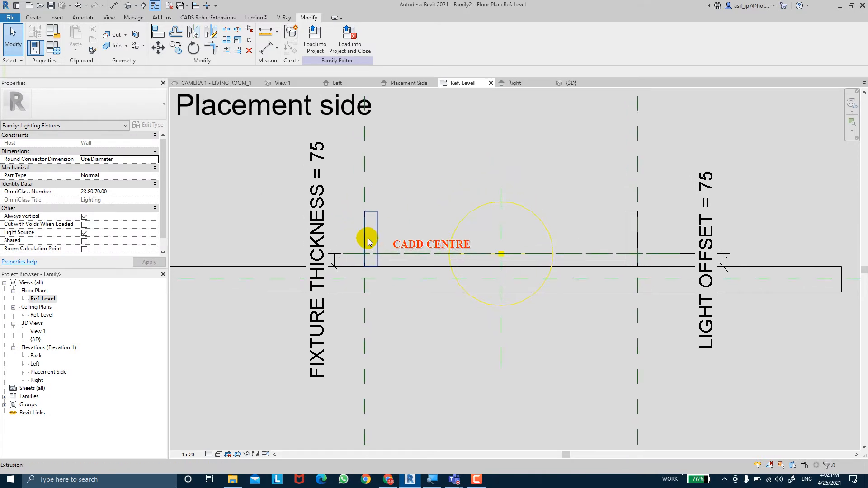
# Delete the FIXTURE THICKNESS dimension between the wall face and the reference plane
pyautogui.scroll(1, 368, 242)
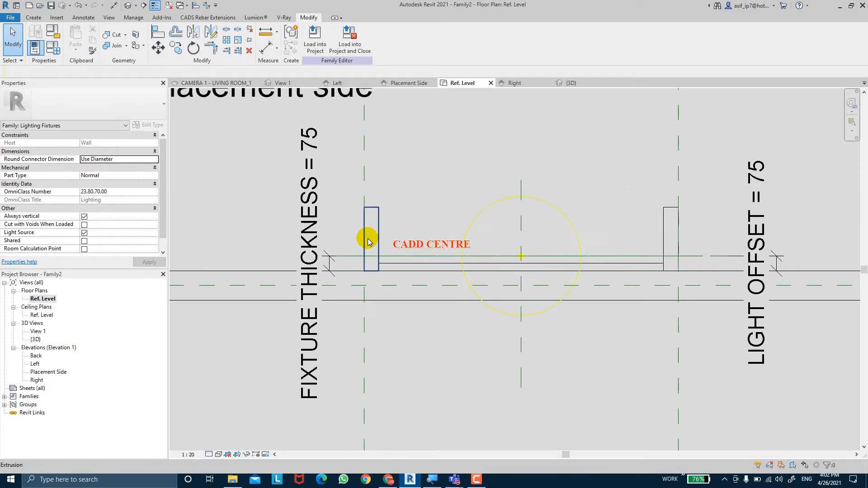
pyautogui.click(311, 250)
pyautogui.press('Delete')
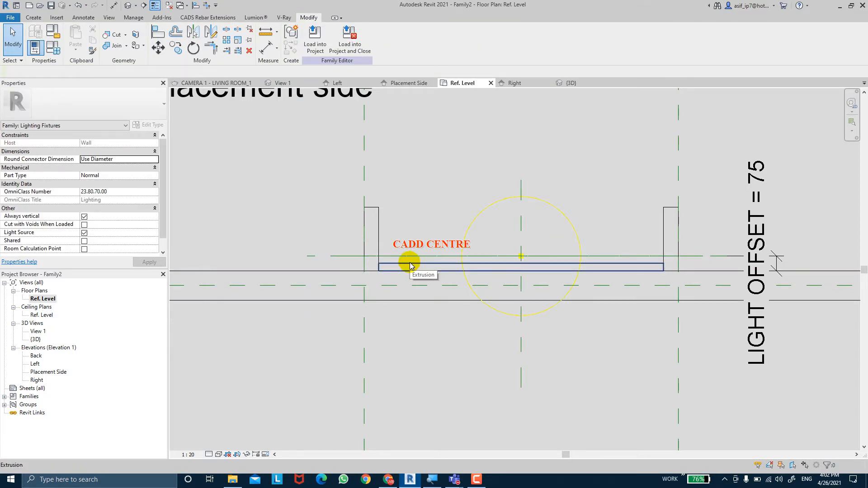
# Set the LIGHT OFFSET parameter to 100 in the family types and apply it
pyautogui.scroll(-1, 410, 266)
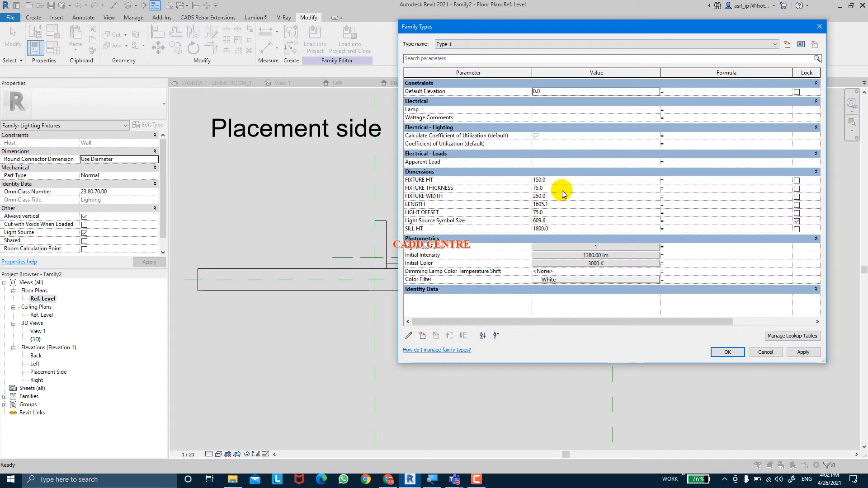
pyautogui.click(562, 189)
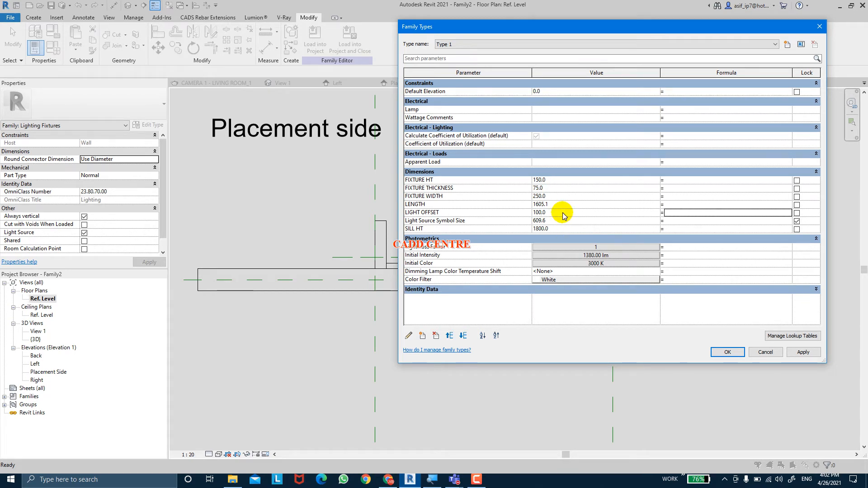
pyautogui.click(803, 355)
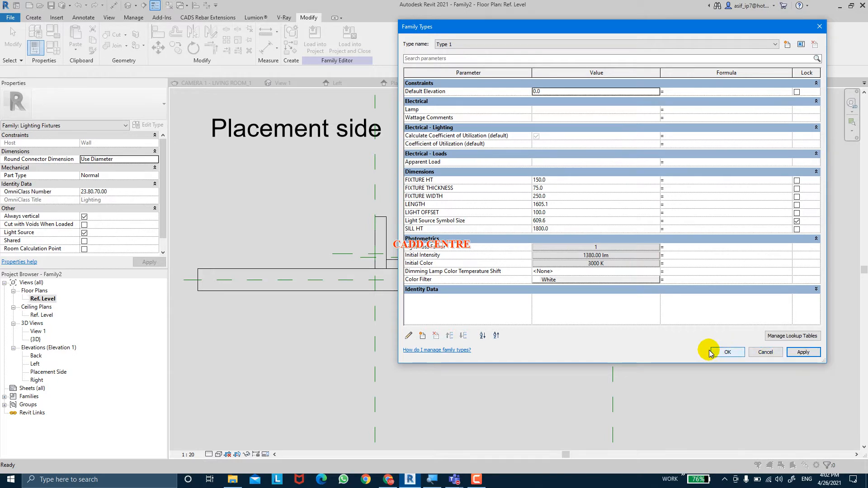
pyautogui.click(726, 352)
# Place an aligned dimension from the wall face to the unnamed reference plane just below the light source axis
pyautogui.scroll(3, 539, 294)
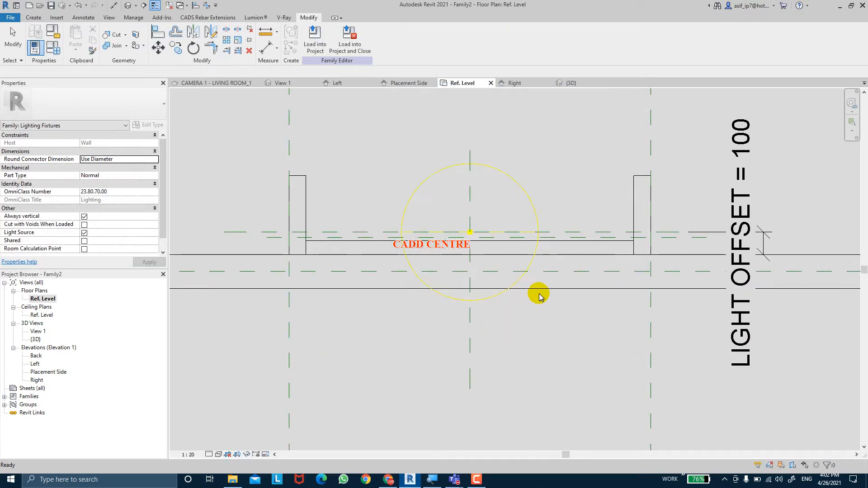
pyautogui.click(274, 242)
pyautogui.scroll(1, 275, 243)
pyautogui.press('Escape')
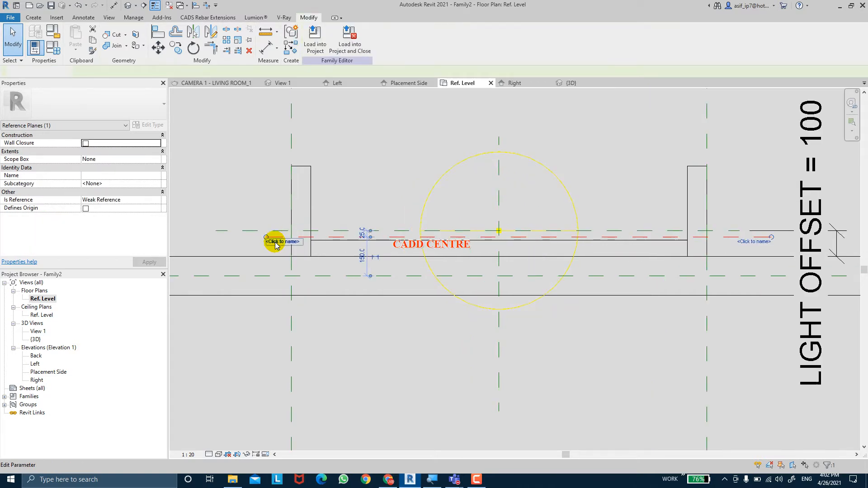
pyautogui.press('d')
pyautogui.press('i')
pyautogui.scroll(1, 273, 226)
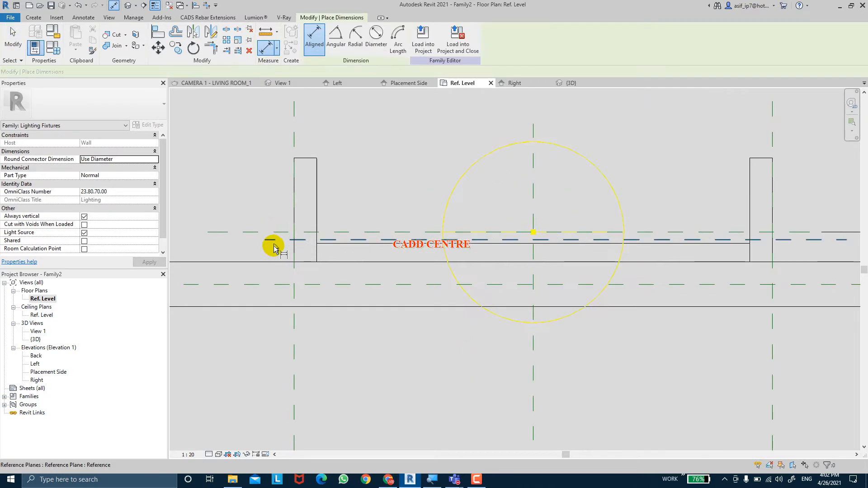
pyautogui.click(277, 261)
pyautogui.click(281, 241)
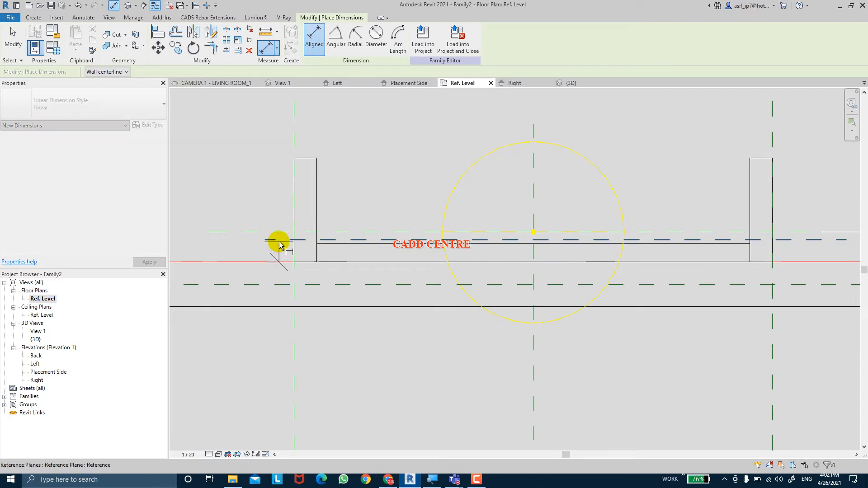
pyautogui.click(270, 229)
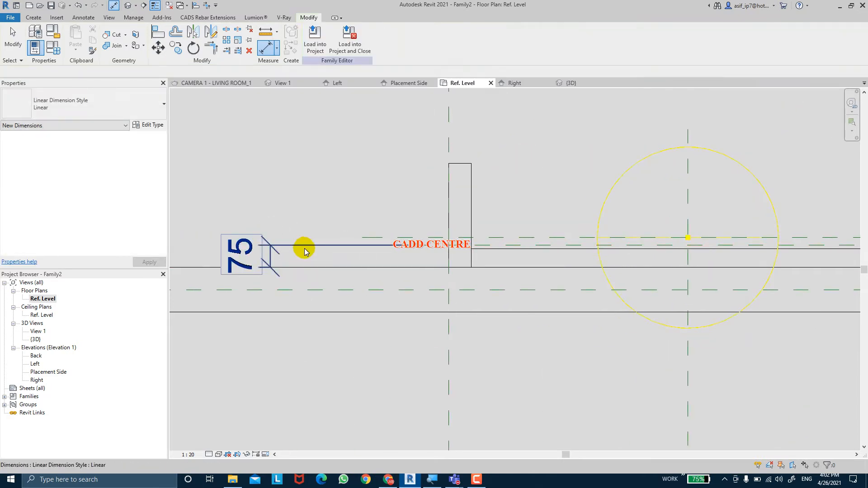
pyautogui.press('Escape')
# Try to label the new wall-to-plane dimension with the FIXTURE THICKNESS parameter
pyautogui.click(323, 39)
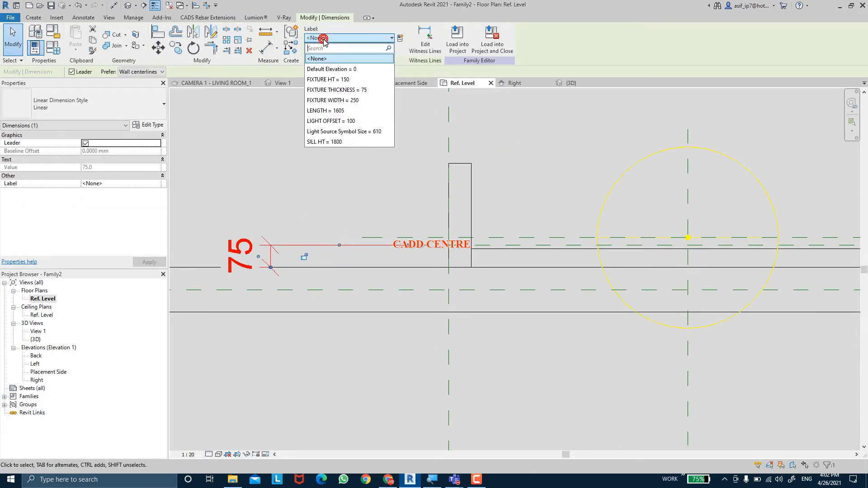
pyautogui.click(335, 90)
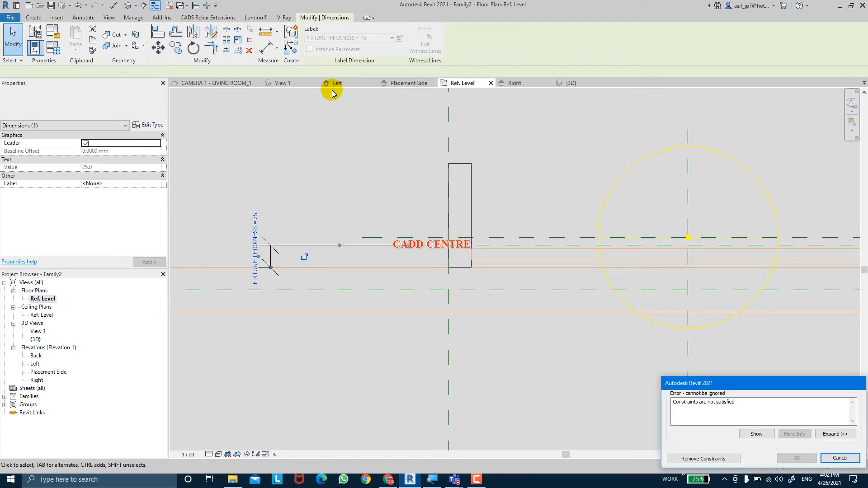
pyautogui.press('Escape')
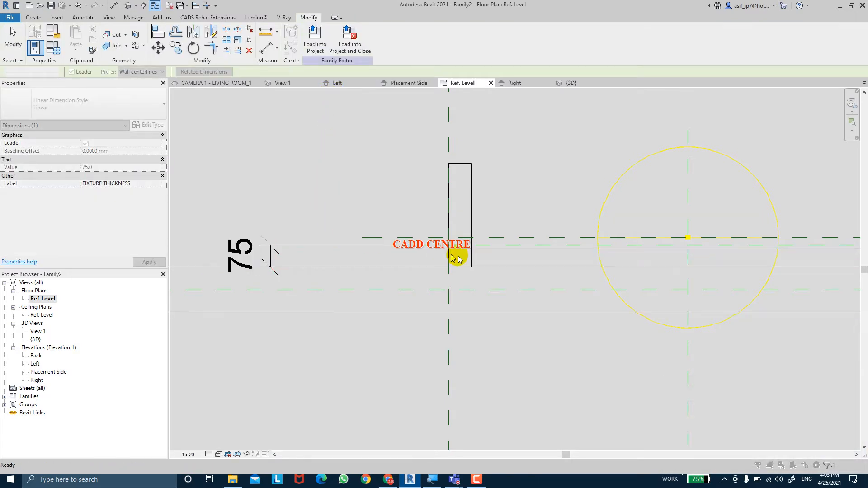
# Set the FIXTURE THICKNESS parameter to 50 in the family types, removing the conflicting constraints
pyautogui.click(53, 47)
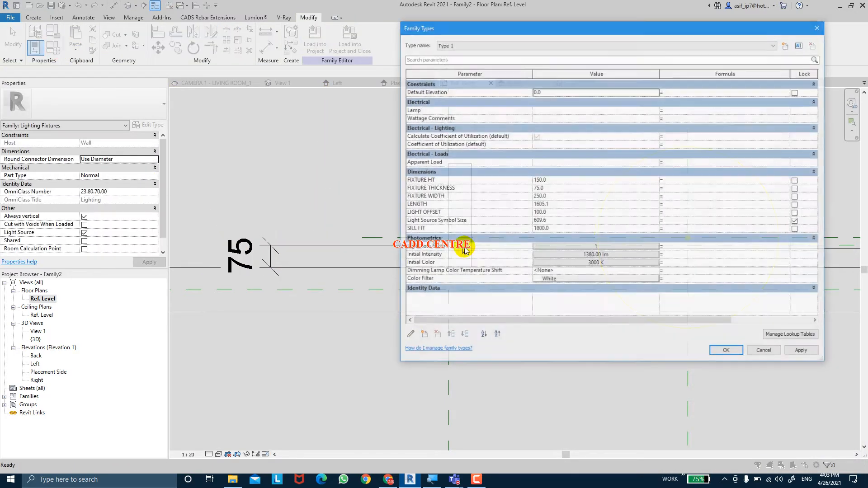
pyautogui.click(563, 188)
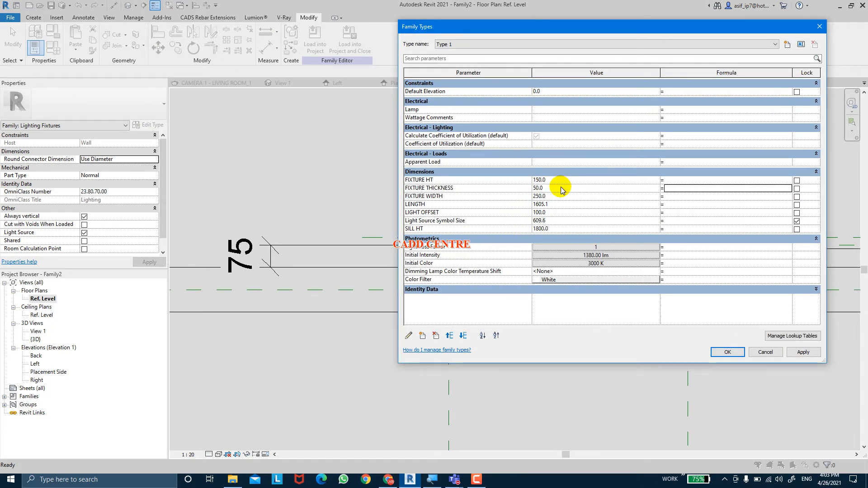
pyautogui.click(813, 351)
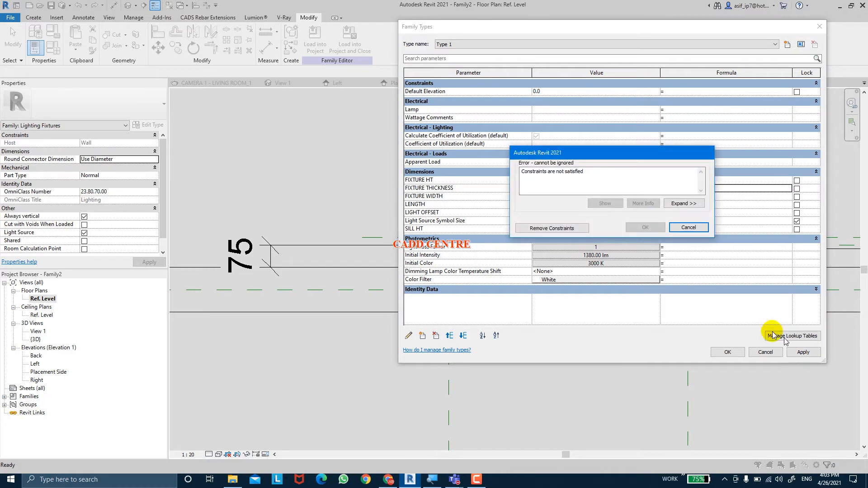
pyautogui.click(579, 231)
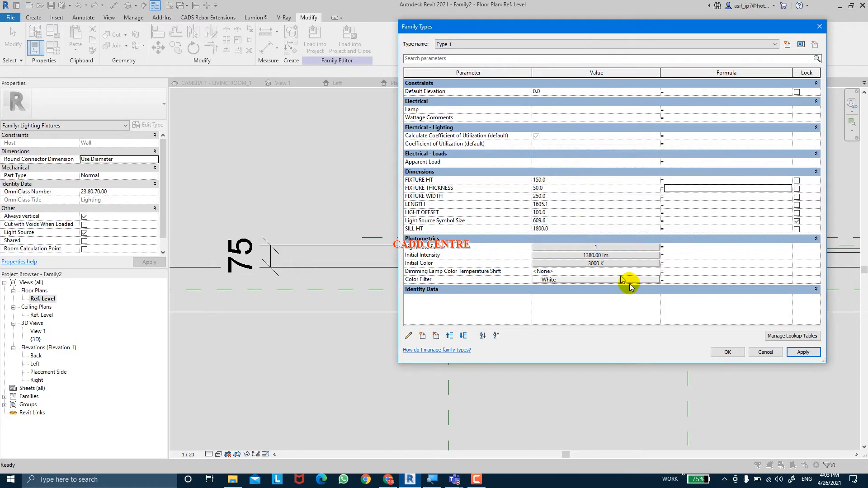
pyautogui.click(728, 352)
pyautogui.scroll(2, 463, 252)
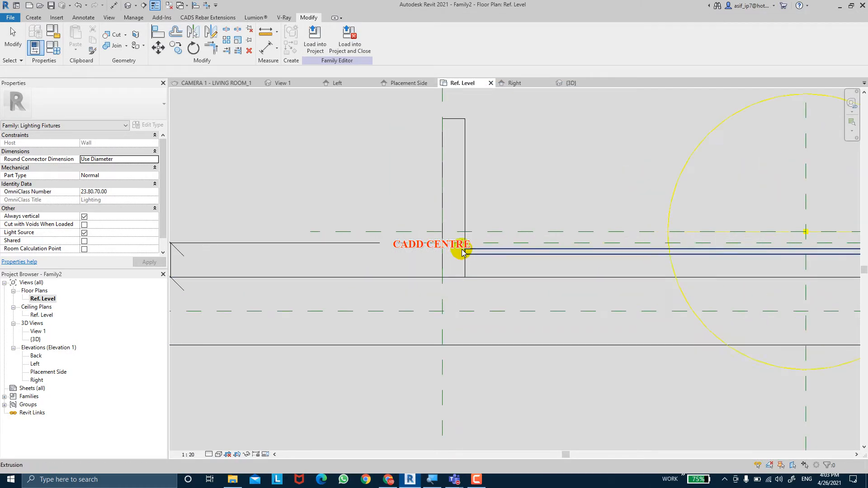
pyautogui.moveTo(400, 250); pyautogui.dragTo(505, 242, button='middle')
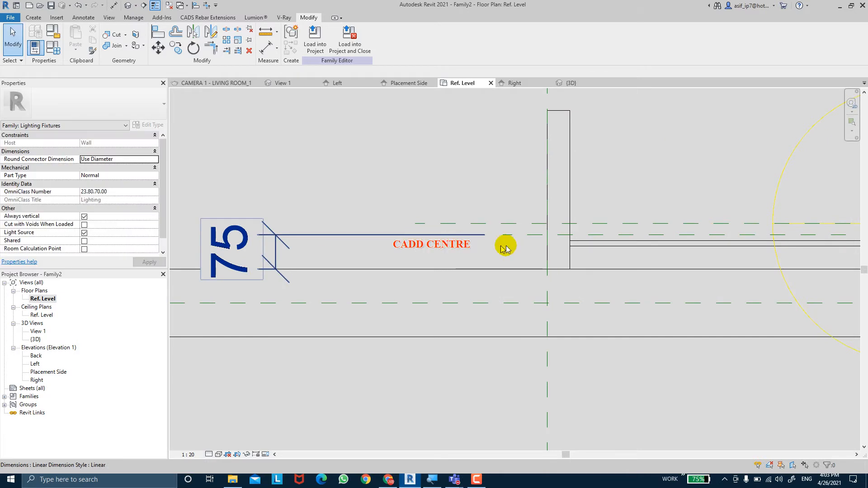
# Stretch the middle extrusion's wall-side edge down to the wall face in the Ref. Level plan
pyautogui.scroll(-3, 506, 246)
pyautogui.click(576, 243)
pyautogui.moveTo(597, 259); pyautogui.dragTo(459, 235, button='middle')
pyautogui.scroll(1, 609, 231)
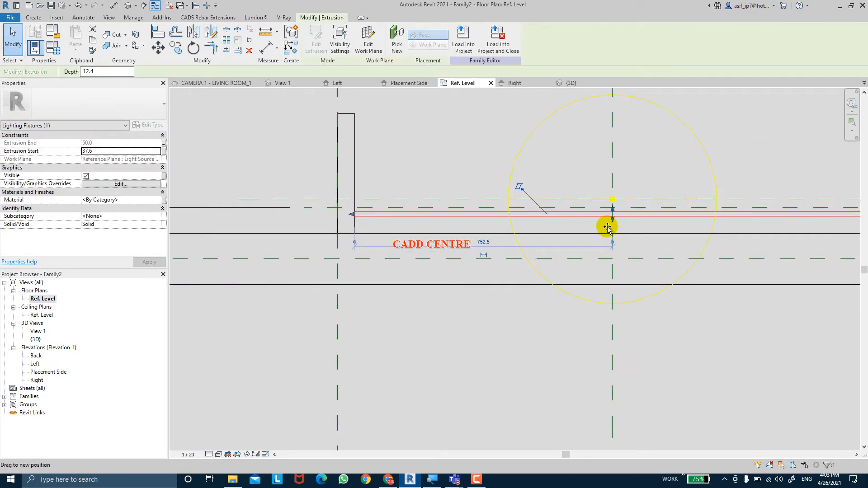
pyautogui.moveTo(607, 228); pyautogui.dragTo(610, 238)
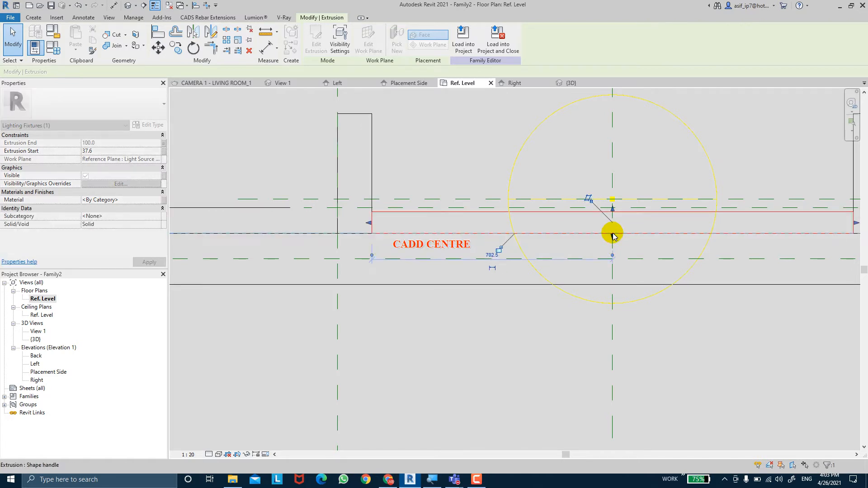
pyautogui.click(440, 174)
pyautogui.scroll(-2, 405, 169)
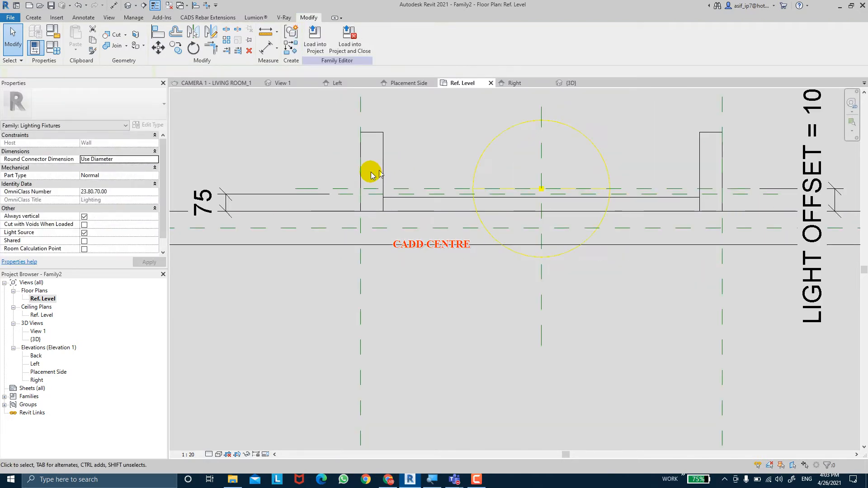
# Delete both FIXTURE THICKNESS dimensions above the fixture's end pieces in the Placement Side elevation
pyautogui.doubleClick(49, 372)
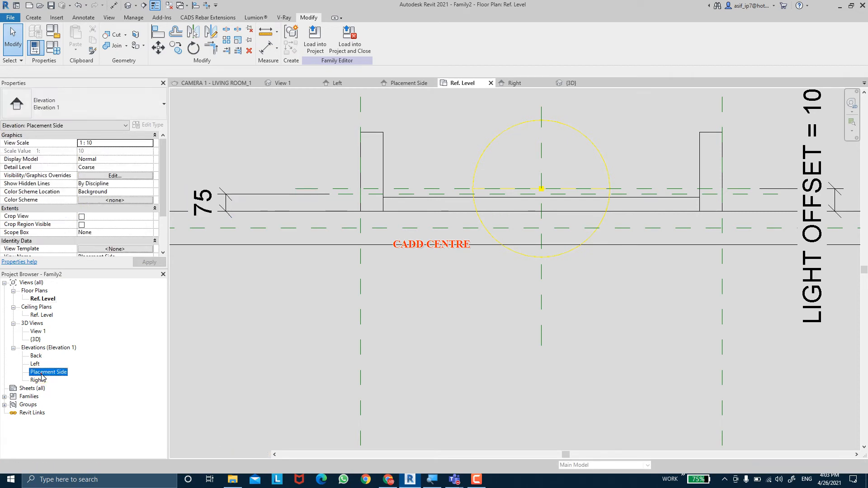
pyautogui.click(301, 148)
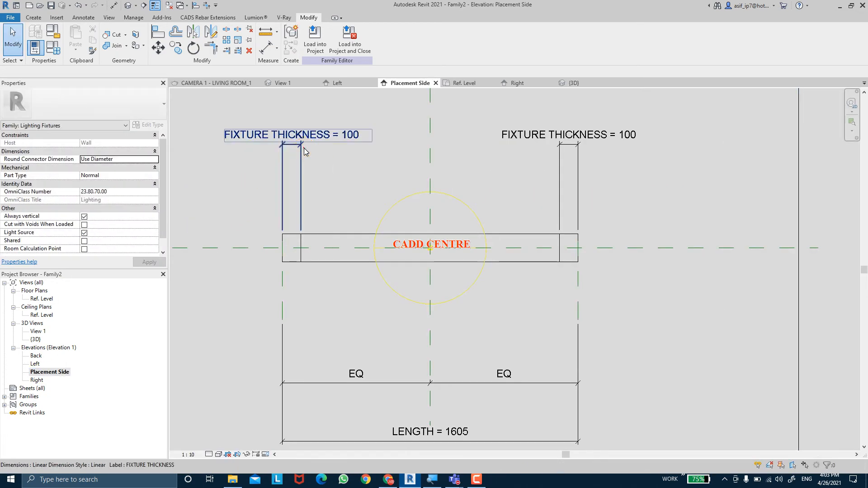
pyautogui.press('Delete')
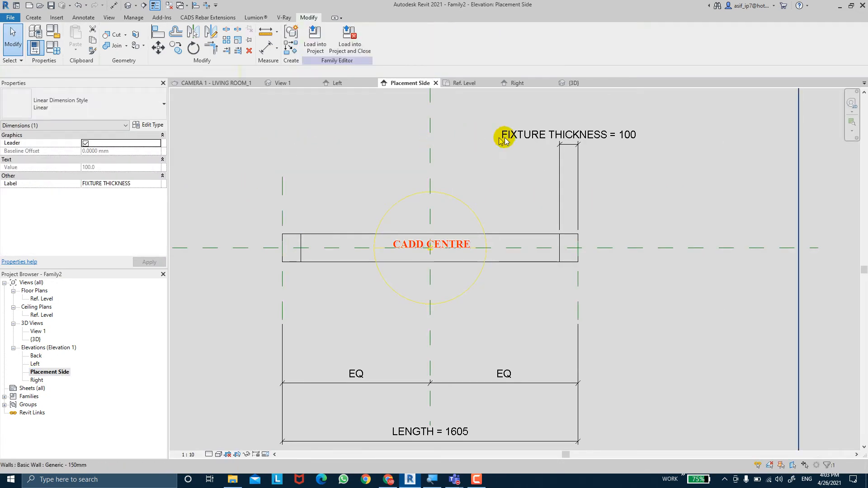
pyautogui.click(562, 149)
pyautogui.press('Delete')
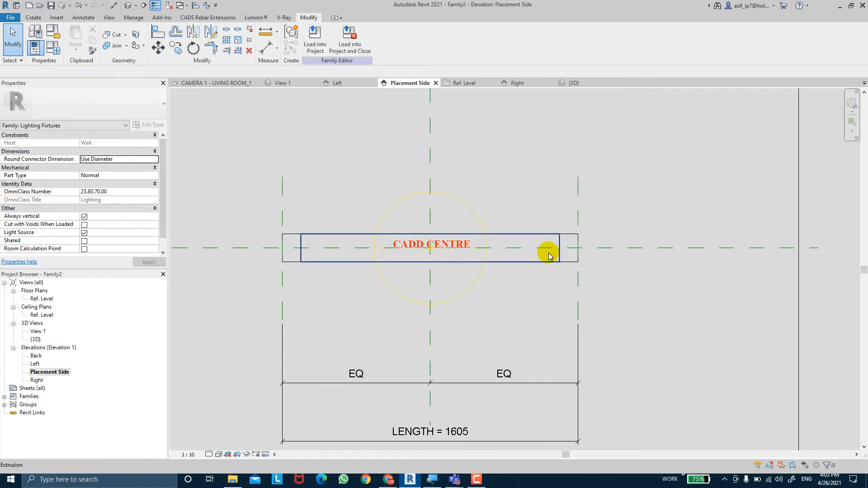
# Set the Extrusion End of the end piece hosted on RIGHT PLANE to -50
pyautogui.click(567, 248)
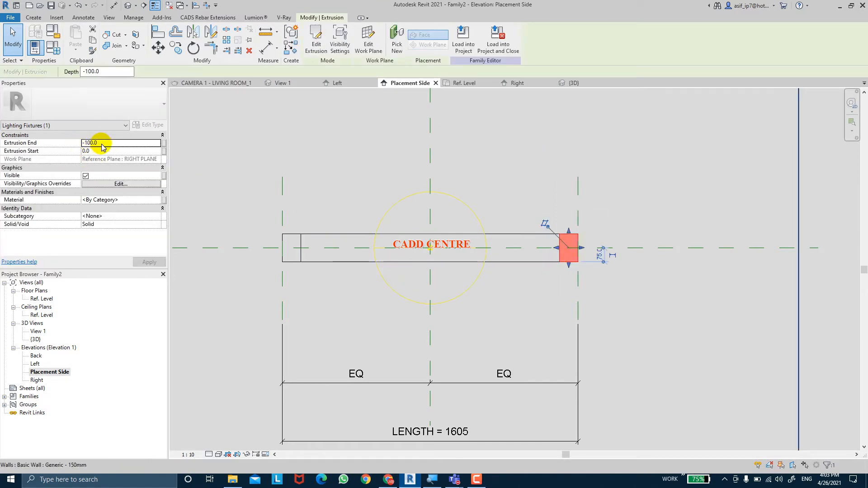
pyautogui.click(102, 143)
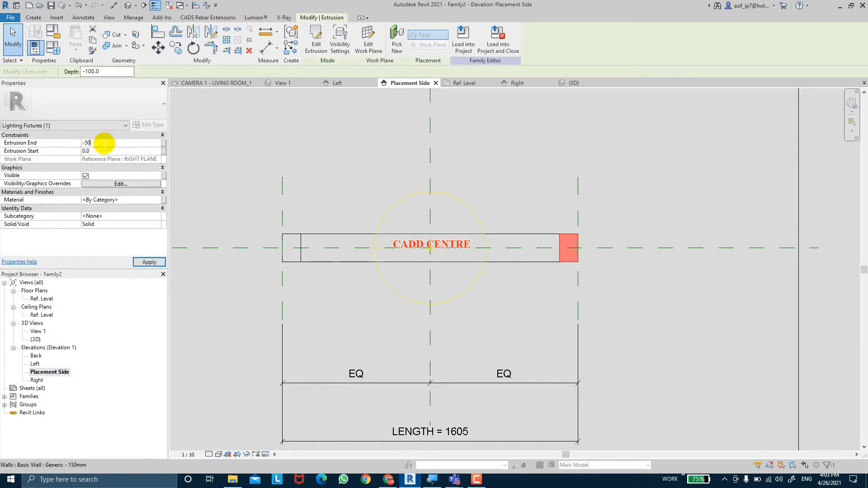
pyautogui.click(150, 264)
pyautogui.press('Escape')
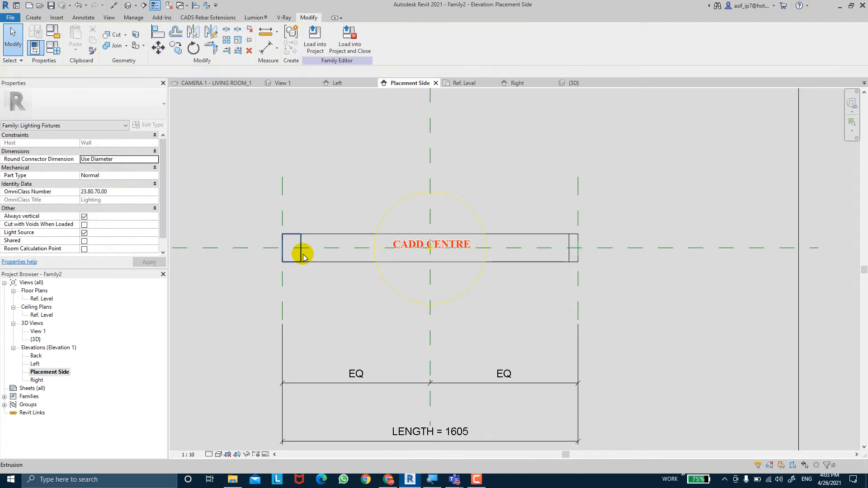
# Remove the FIXTURE THICKNESS association from the Extrusion End of the end piece hosted on LEFT PLANE
pyautogui.click(302, 256)
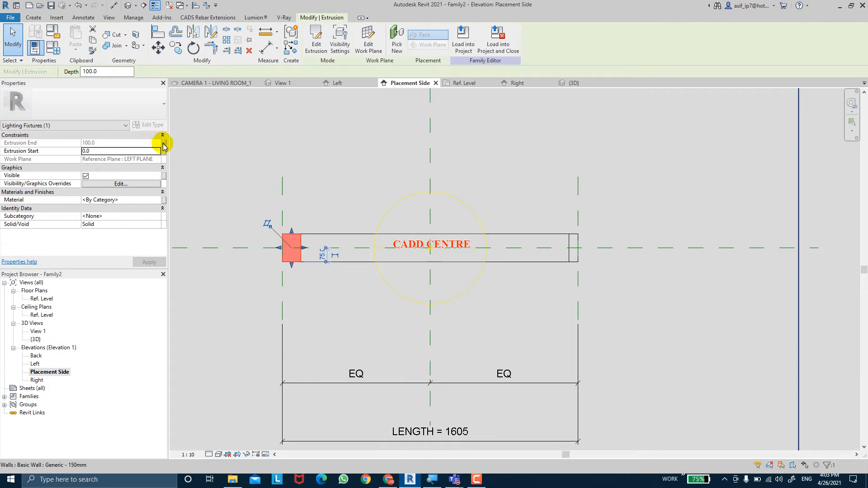
pyautogui.click(164, 143)
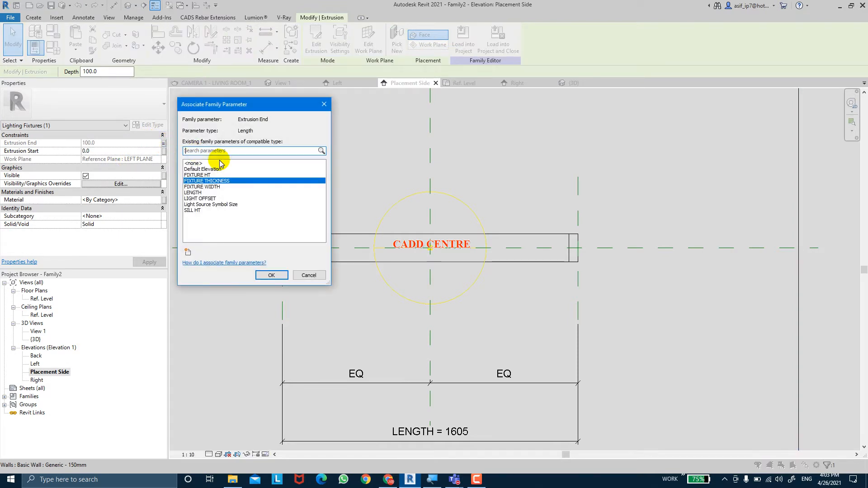
pyautogui.click(220, 162)
pyautogui.click(272, 275)
pyautogui.click(252, 256)
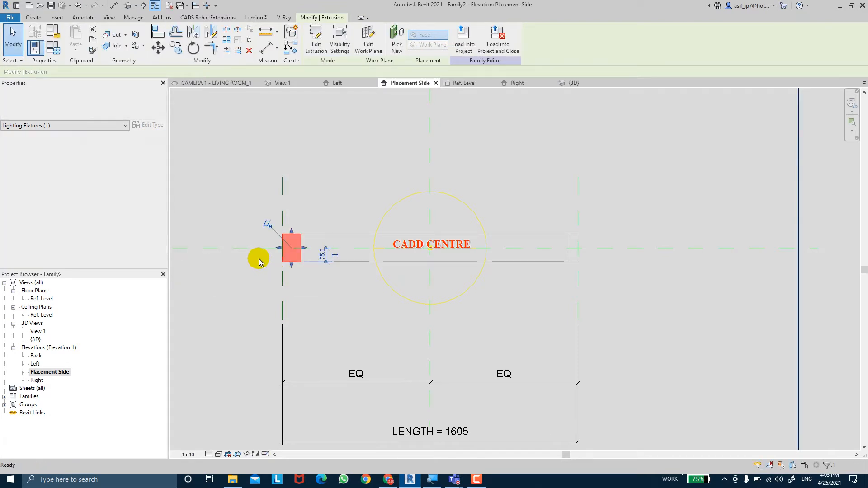
# Set the Extrusion End of the LEFT PLANE end piece to 50 and apply it
pyautogui.click(302, 255)
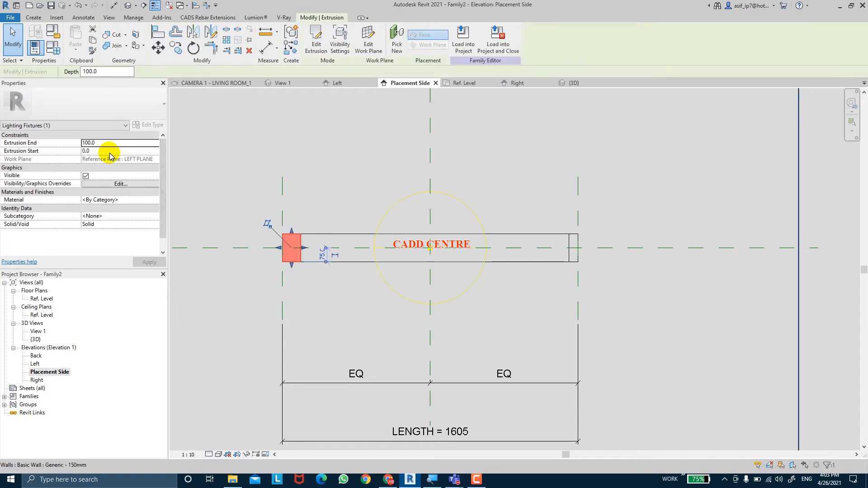
pyautogui.click(110, 142)
pyautogui.write('50')
pyautogui.press('Return')
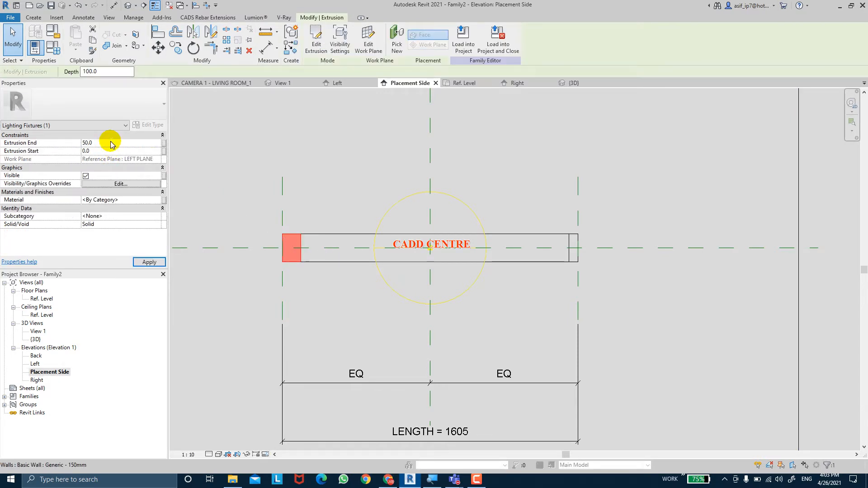
pyautogui.click(145, 263)
pyautogui.click(398, 148)
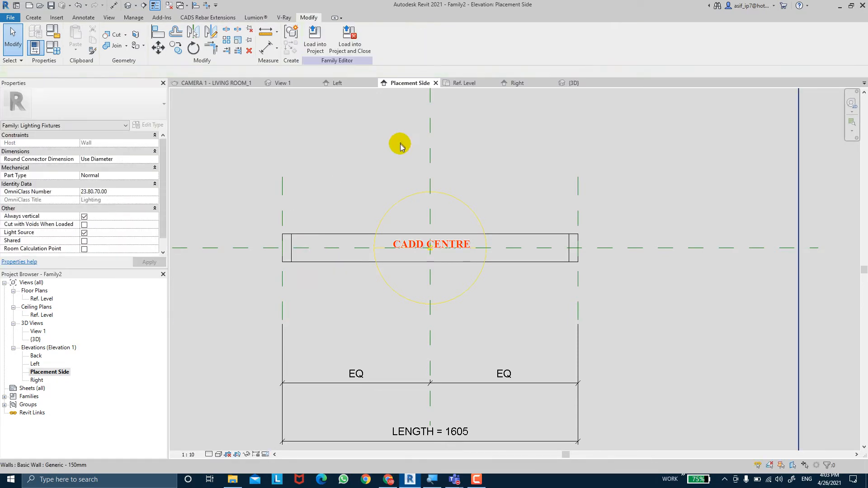
# Return to the Ref. Level plan and set the FIXTURE THICKNESS parameter to 50 in the family types
pyautogui.doubleClick(42, 299)
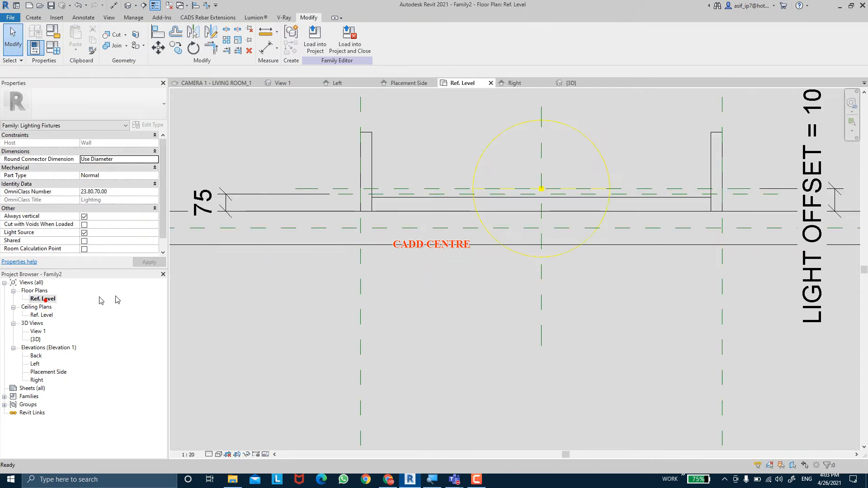
pyautogui.moveTo(387, 185); pyautogui.dragTo(350, 224, button='middle')
pyautogui.click(379, 208)
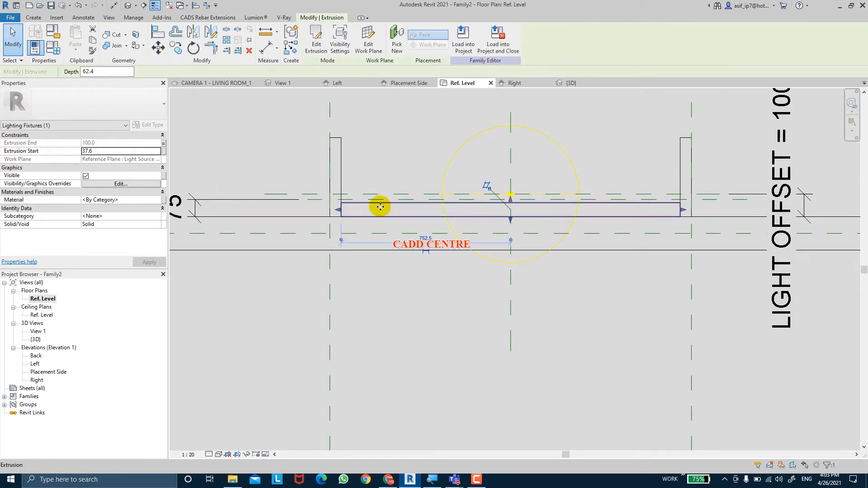
pyautogui.scroll(4, 407, 223)
pyautogui.moveTo(396, 222); pyautogui.dragTo(495, 223, button='middle')
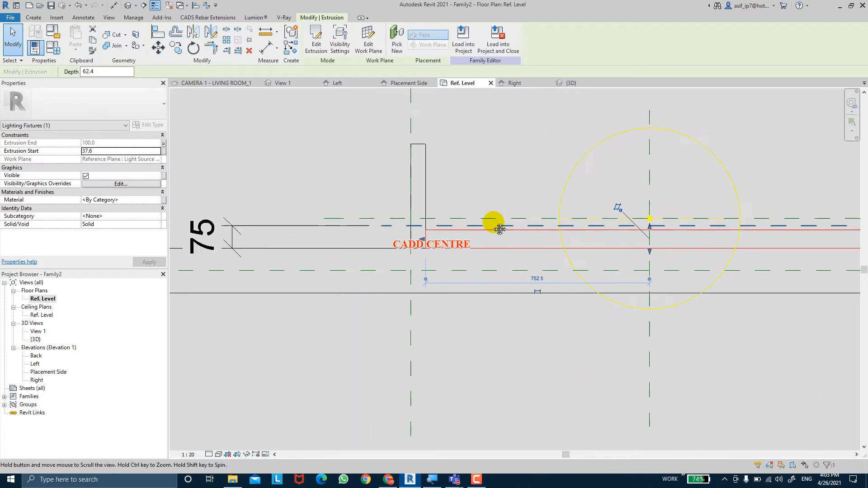
pyautogui.press('Escape')
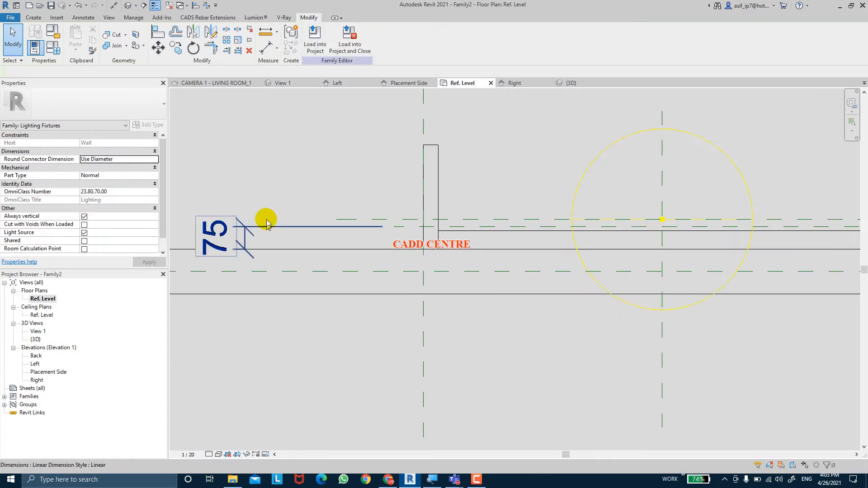
pyautogui.click(55, 32)
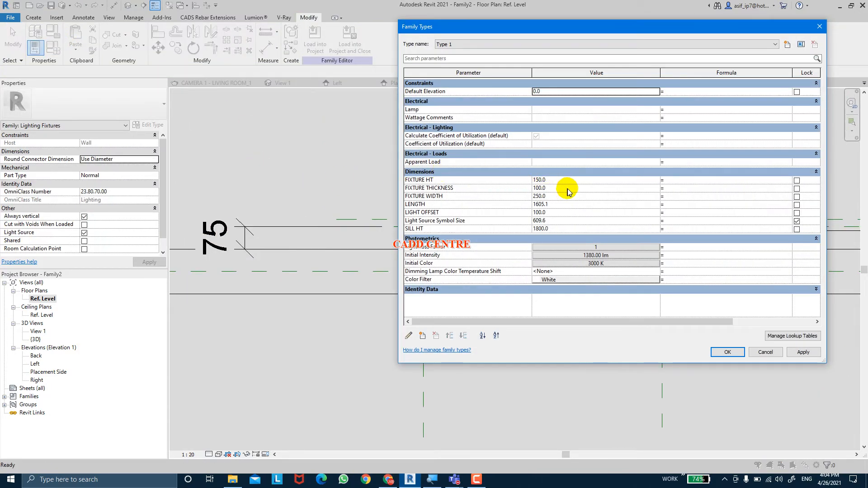
pyautogui.click(568, 189)
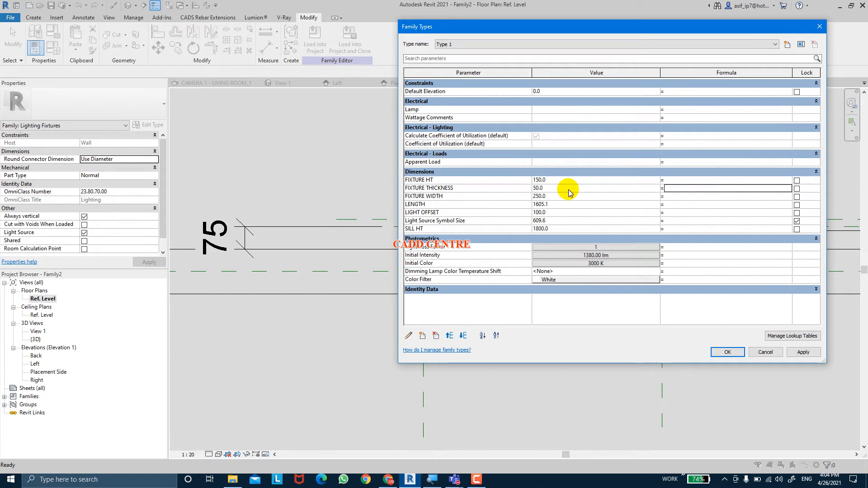
pyautogui.click(804, 356)
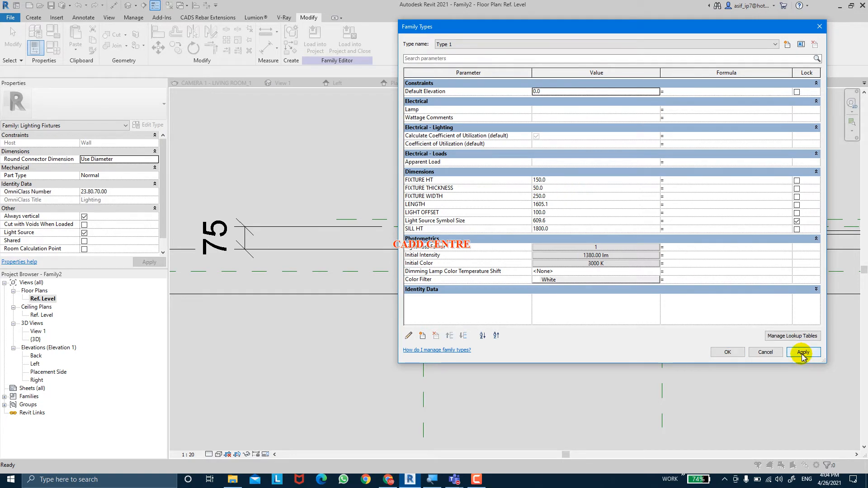
pyautogui.click(741, 354)
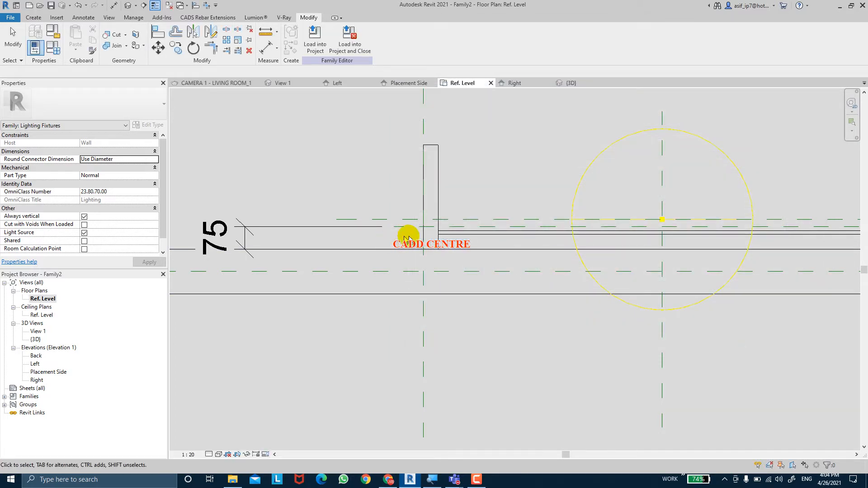
# Label the 75 dimension between the wall face and the lower reference plane with the FIXTURE THICKNESS parameter
pyautogui.click(315, 232)
pyautogui.click(348, 38)
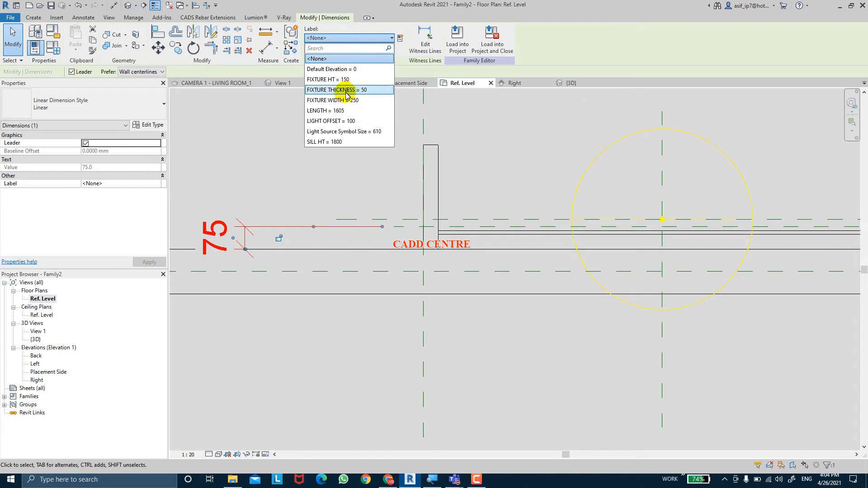
pyautogui.click(345, 89)
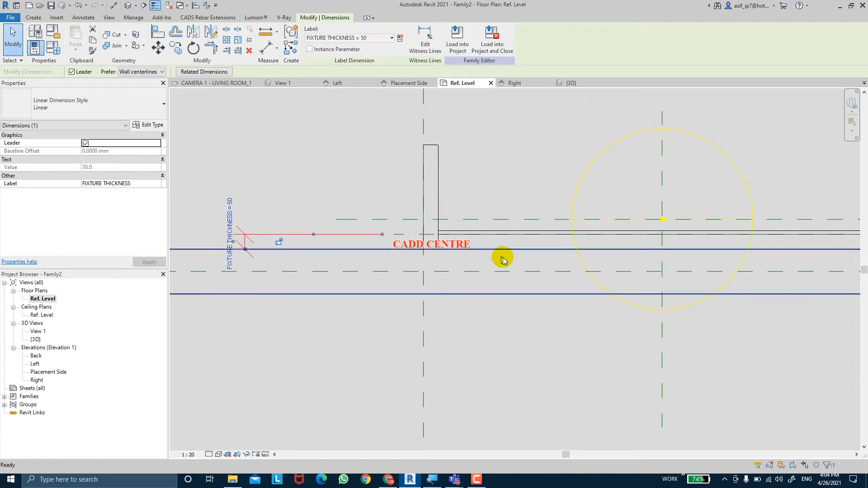
pyautogui.press('Escape')
# Try to stretch the middle extrusion from the wall face to the FIXTURE THICKNESS reference plane using its edges
pyautogui.scroll(1, 503, 257)
pyautogui.click(490, 225)
pyautogui.moveTo(510, 237); pyautogui.dragTo(404, 222, button='middle')
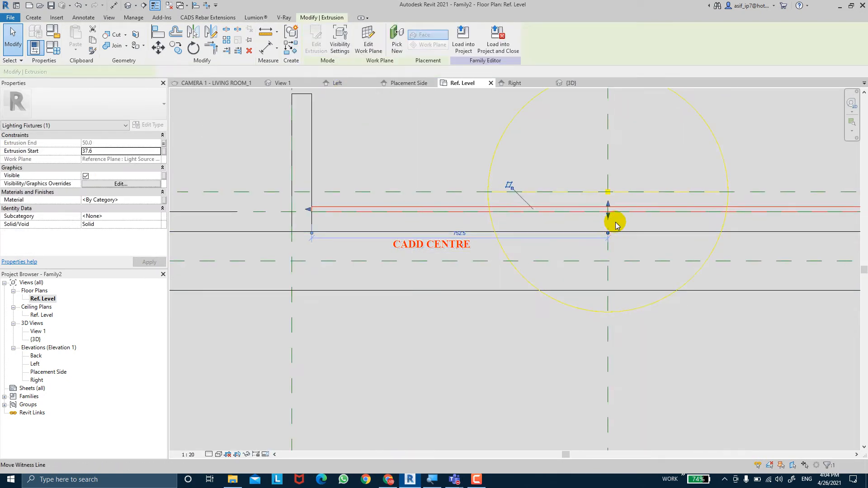
pyautogui.moveTo(608, 214); pyautogui.dragTo(608, 234)
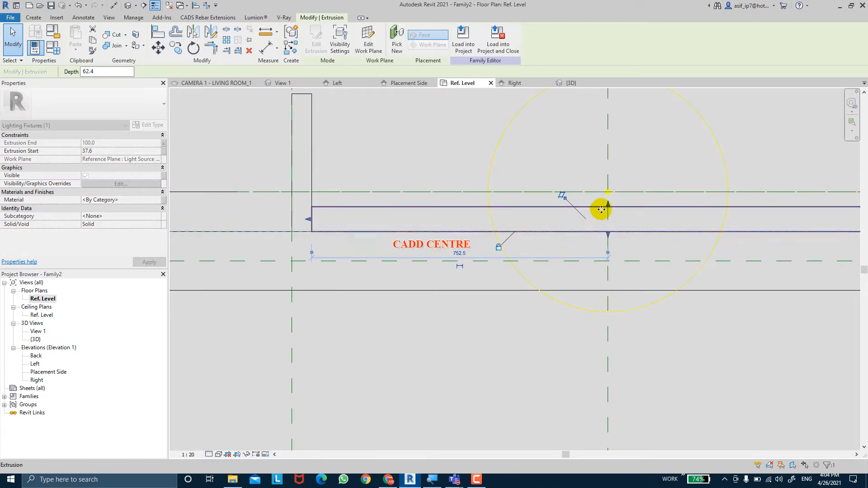
pyautogui.moveTo(608, 204)
pyautogui.mouseDown()
pyautogui.moveTo(608, 226)
pyautogui.moveTo(608, 200)
pyautogui.moveTo(608, 208)
pyautogui.mouseUp()
pyautogui.scroll(-2, 608, 208)
pyautogui.press('Escape')
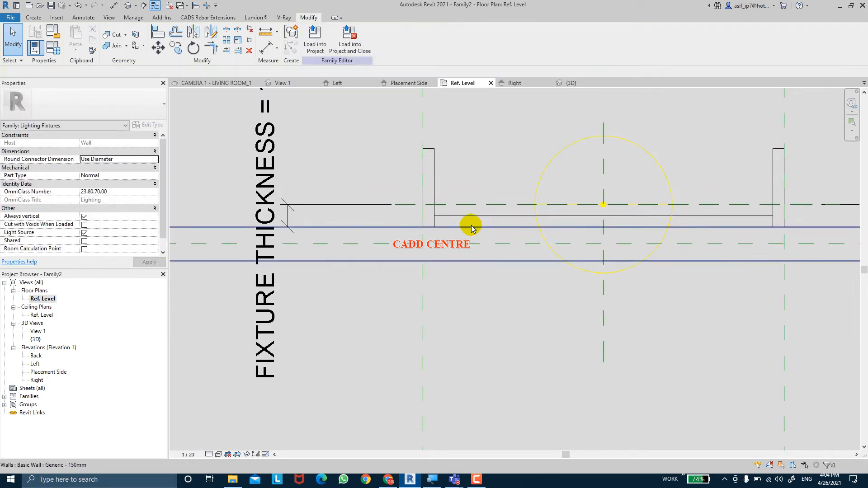
# Check the fixture against its labelled dimensions and undo the stretch of the middle extrusion
pyautogui.scroll(-2, 473, 225)
pyautogui.moveTo(472, 228); pyautogui.dragTo(463, 239, button='middle')
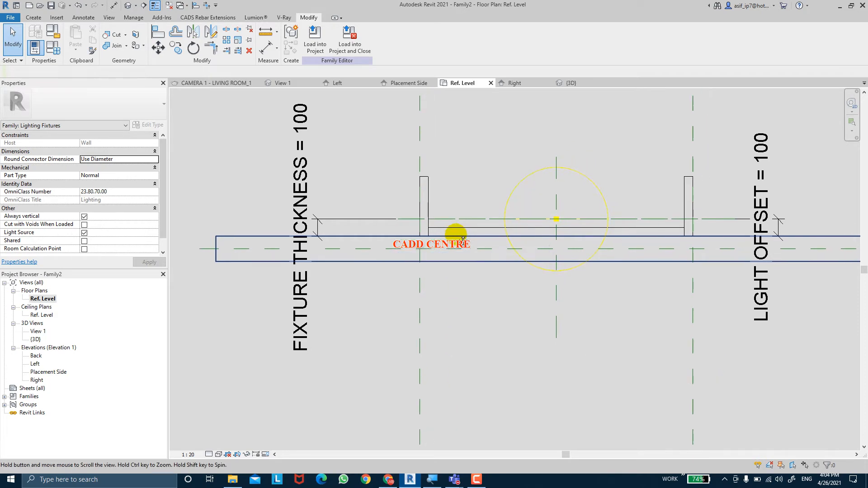
pyautogui.scroll(4, 456, 237)
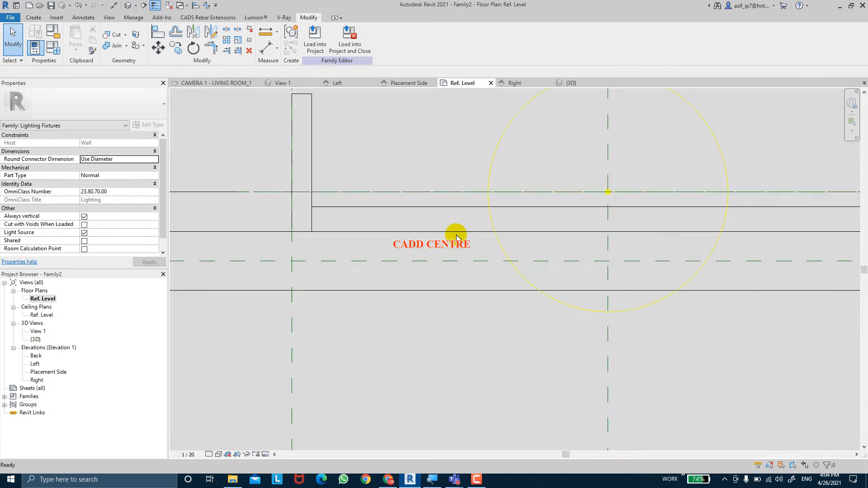
pyautogui.scroll(-3, 457, 237)
pyautogui.scroll(3, 456, 237)
pyautogui.scroll(-3, 456, 237)
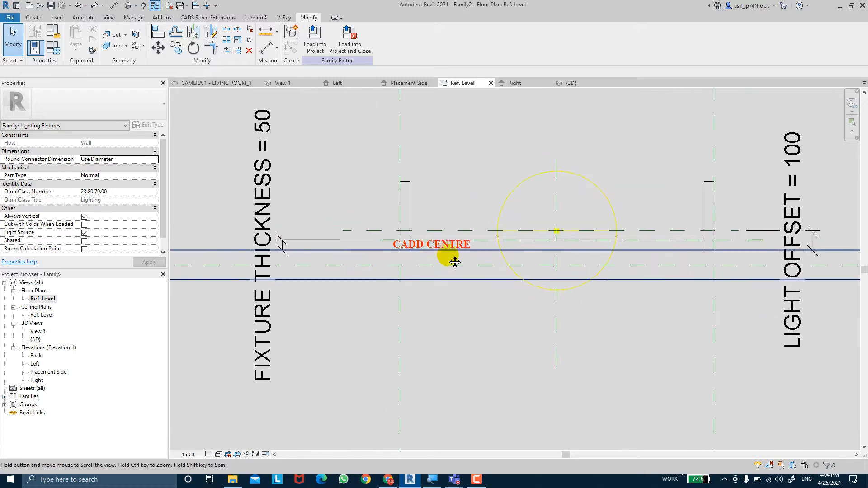
# Stretch the middle extrusion's lower edge to the wall face again
pyautogui.scroll(1, 436, 254)
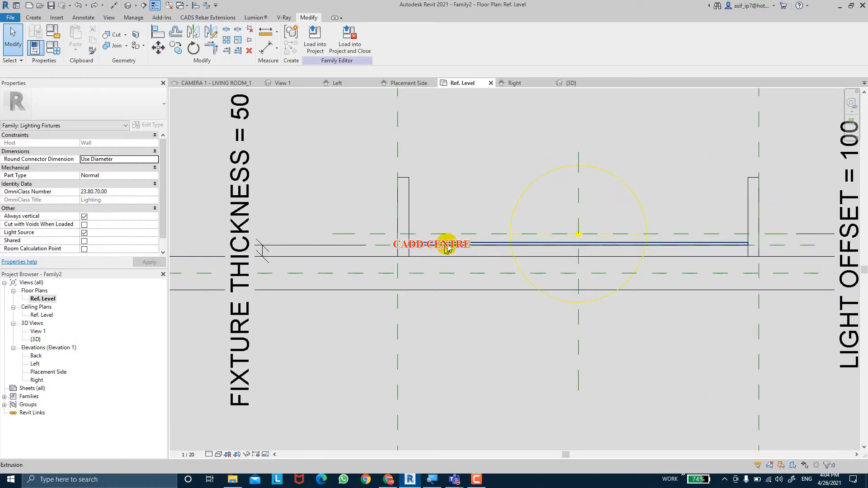
pyautogui.click(455, 245)
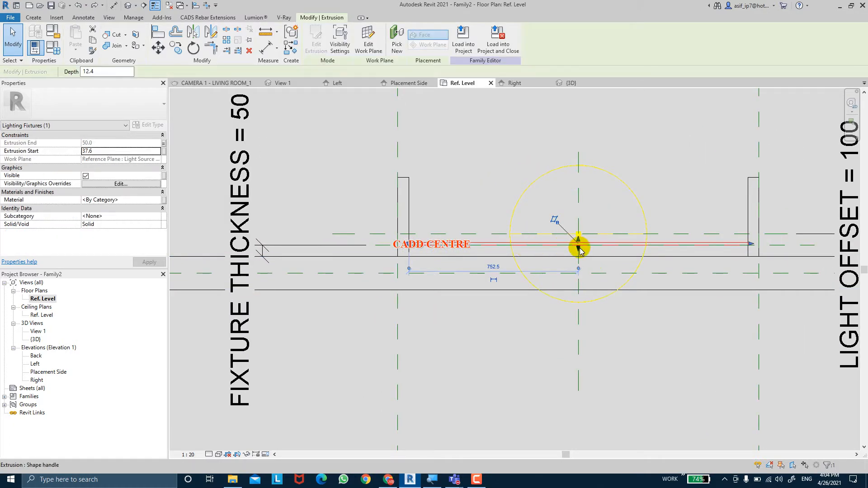
pyautogui.moveTo(580, 257)
pyautogui.mouseDown()
pyautogui.moveTo(579, 268)
pyautogui.moveTo(579, 241)
pyautogui.moveTo(582, 279)
pyautogui.moveTo(578, 257)
pyautogui.moveTo(582, 264)
pyautogui.mouseUp()
pyautogui.press('Escape')
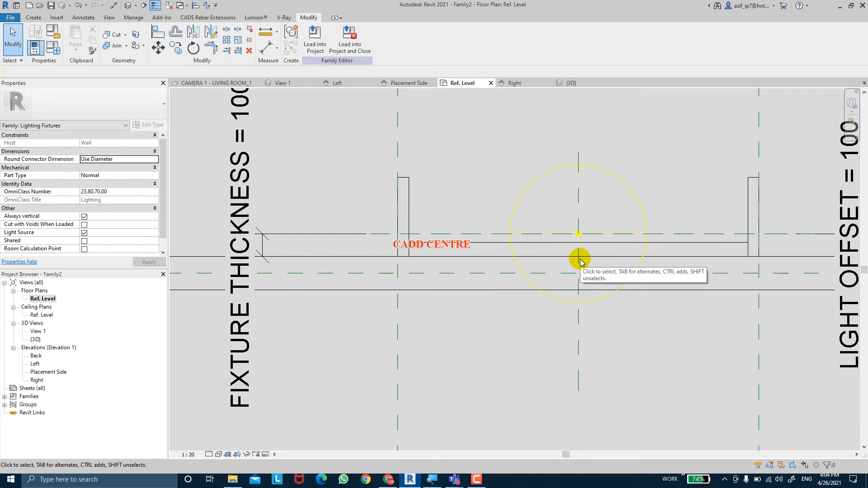
# Undo the last stretch and thickness changes, and delete the middle extrusion between the two end pieces
pyautogui.hotkey('ctrl', 'z')
pyautogui.click(592, 247)
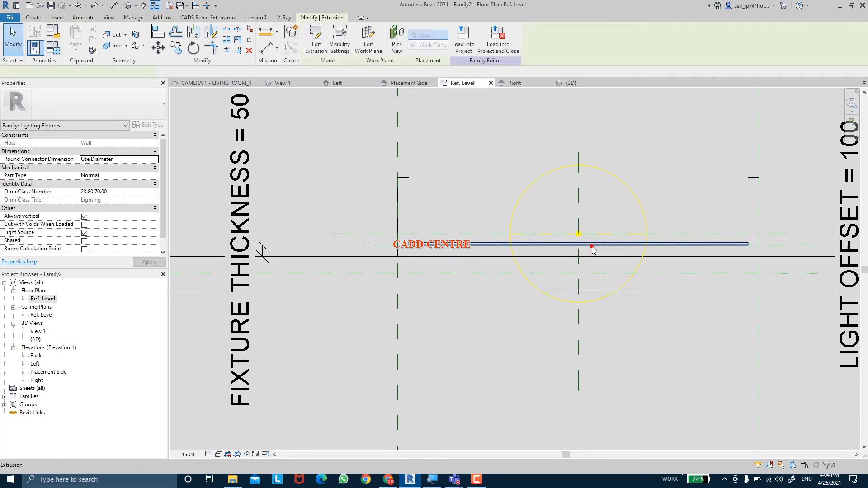
pyautogui.press('Delete')
# Name the reference plane that marks the fixture thickness FIXTURE END
pyautogui.moveTo(592, 256); pyautogui.dragTo(588, 259, button='middle')
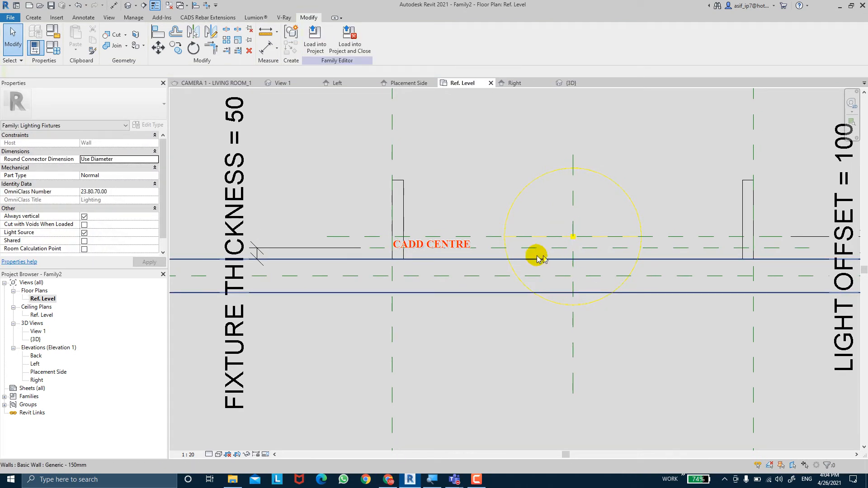
pyautogui.click(422, 254)
pyautogui.click(394, 252)
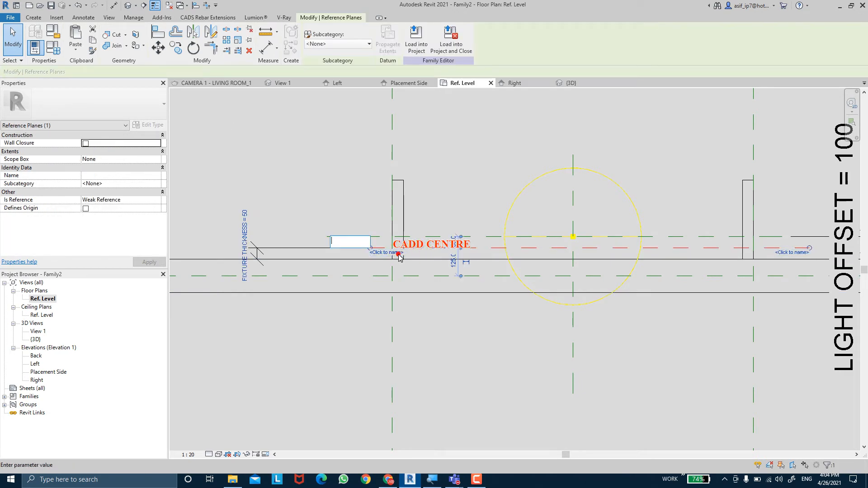
pyautogui.write('FIXT')
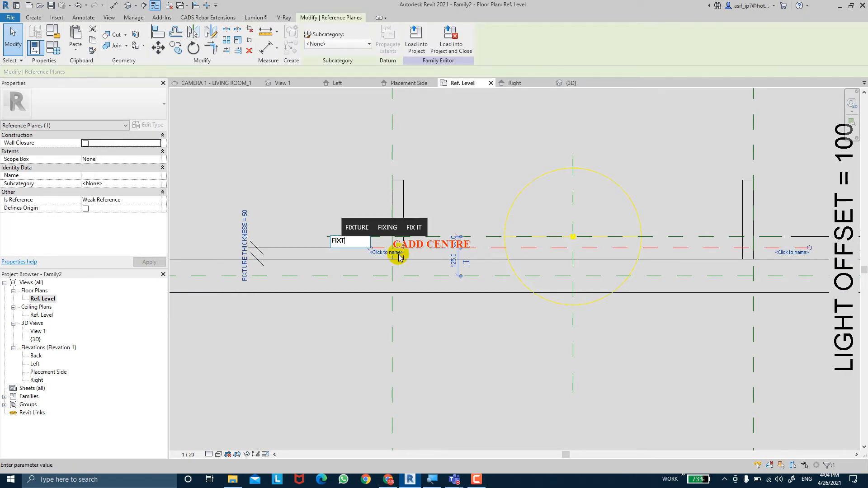
pyautogui.write('URE')
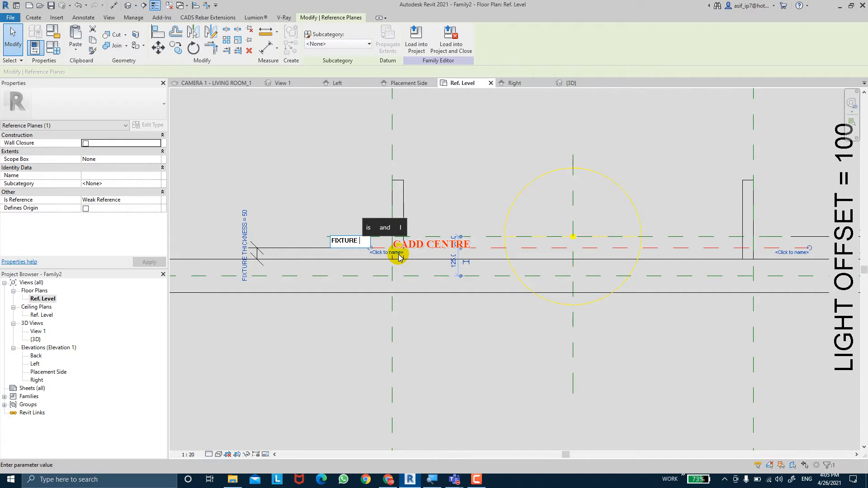
pyautogui.write('END')
pyautogui.press('Return')
pyautogui.press('Escape')
# Draw a horizontal reference plane along the wall's placement-side face, extending past both ends of the wall
pyautogui.scroll(-6, 368, 240)
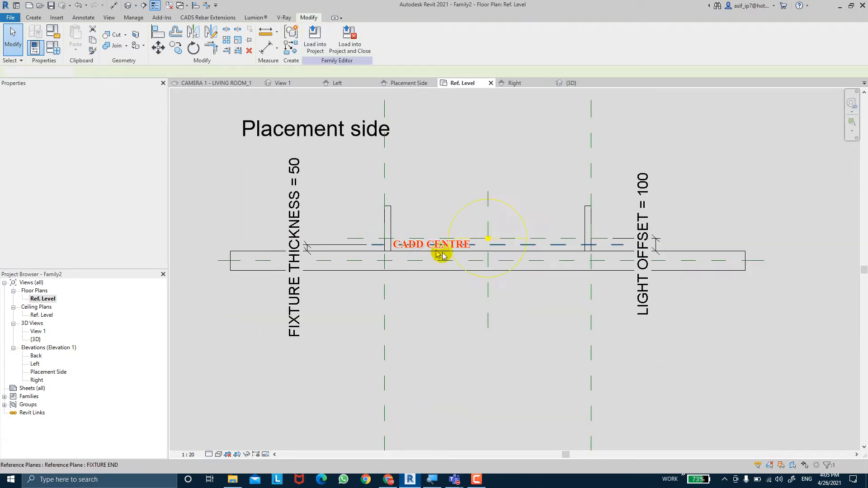
pyautogui.scroll(3, 554, 259)
pyautogui.moveTo(479, 285); pyautogui.dragTo(497, 290, button='middle')
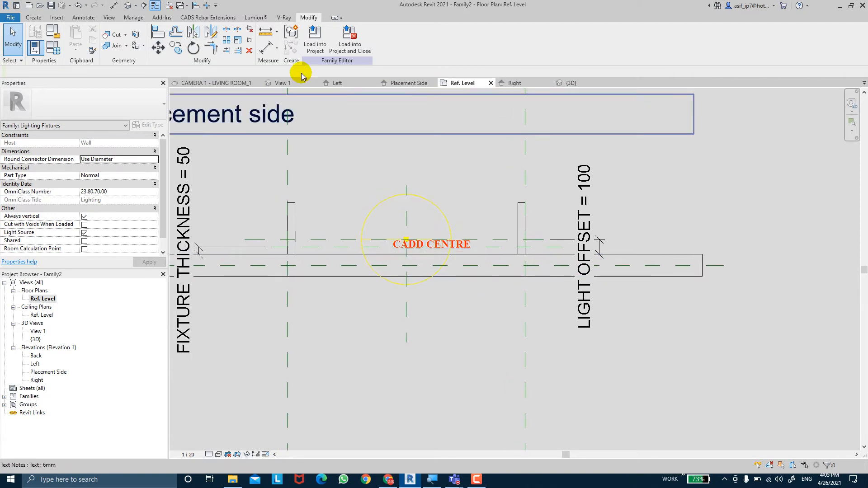
pyautogui.click(34, 17)
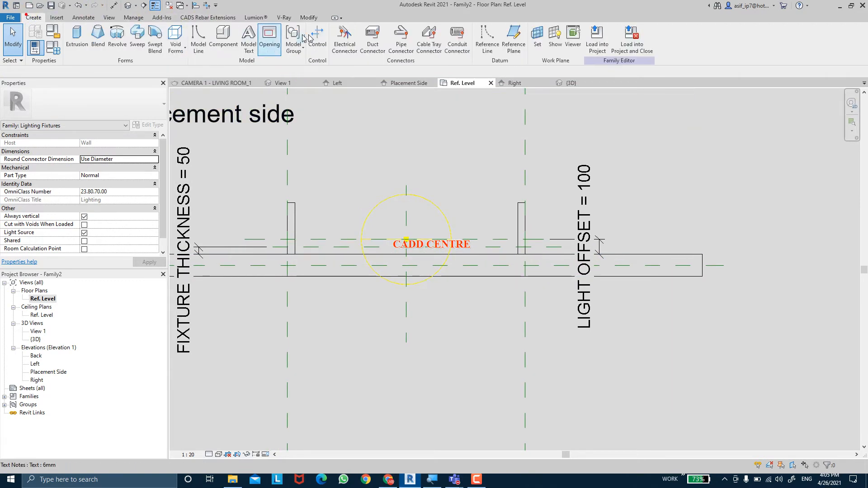
pyautogui.click(514, 36)
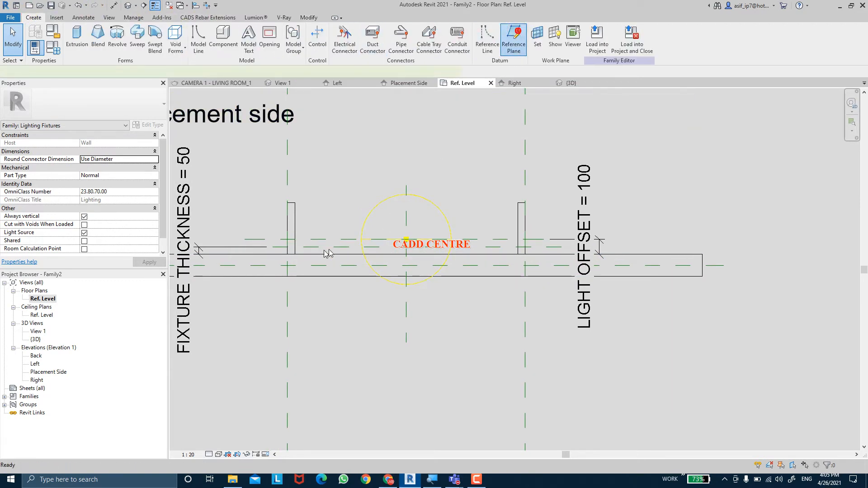
pyautogui.moveTo(239, 251); pyautogui.dragTo(381, 256, button='middle')
pyautogui.click(245, 259)
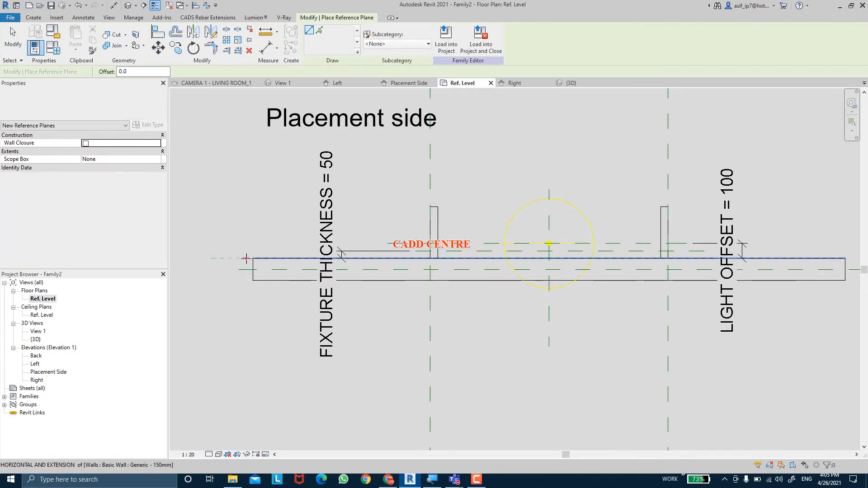
pyautogui.moveTo(632, 244); pyautogui.dragTo(466, 250, button='middle')
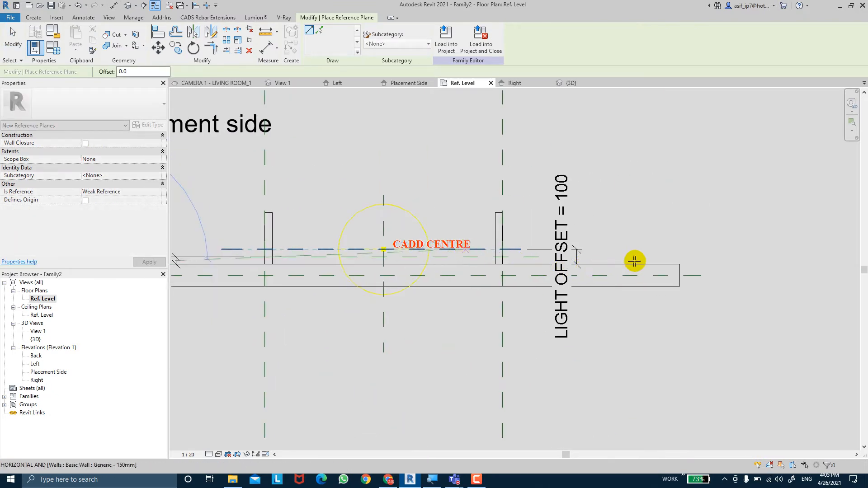
pyautogui.click(723, 264)
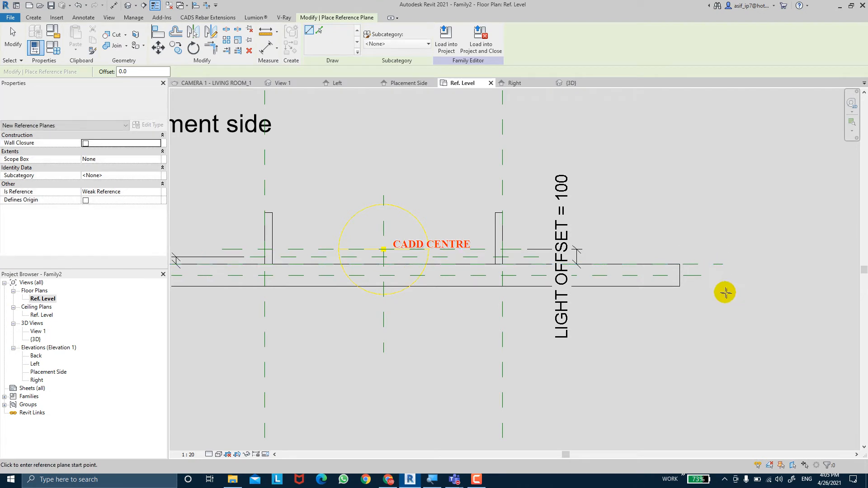
pyautogui.press('Escape')
pyautogui.press('Escape')
# Name the new reference plane on the wall face WALL PLACEMENT
pyautogui.click(707, 265)
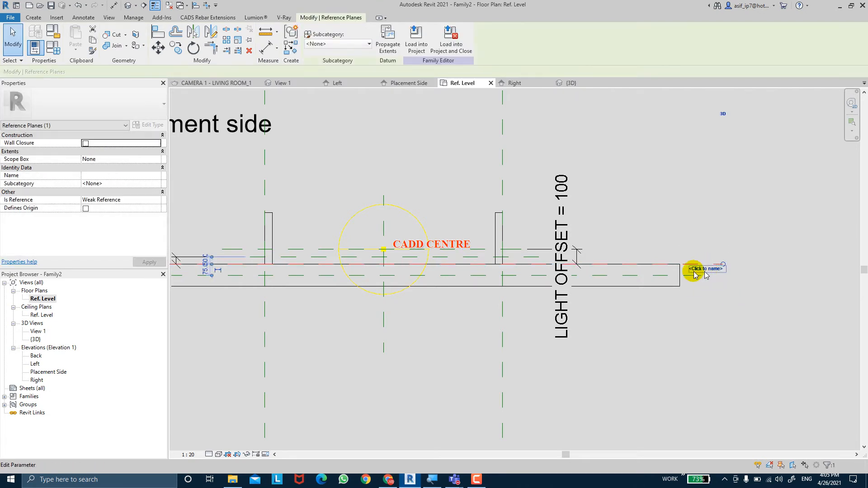
pyautogui.click(129, 176)
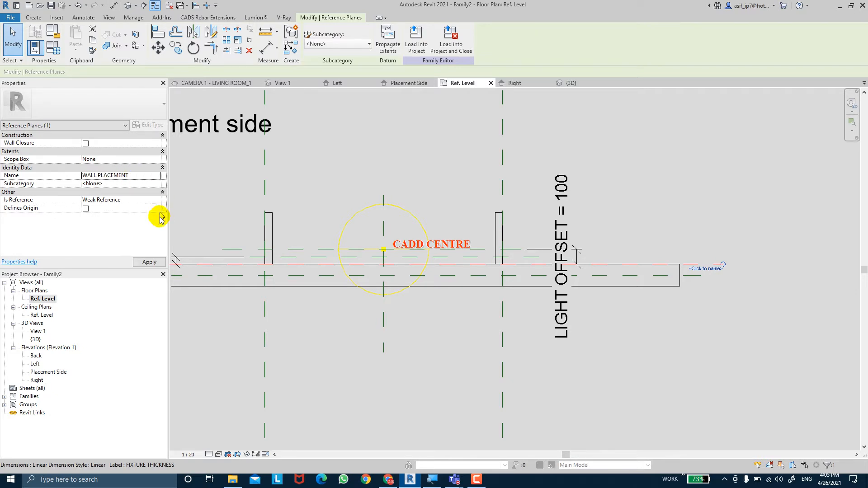
pyautogui.click(150, 263)
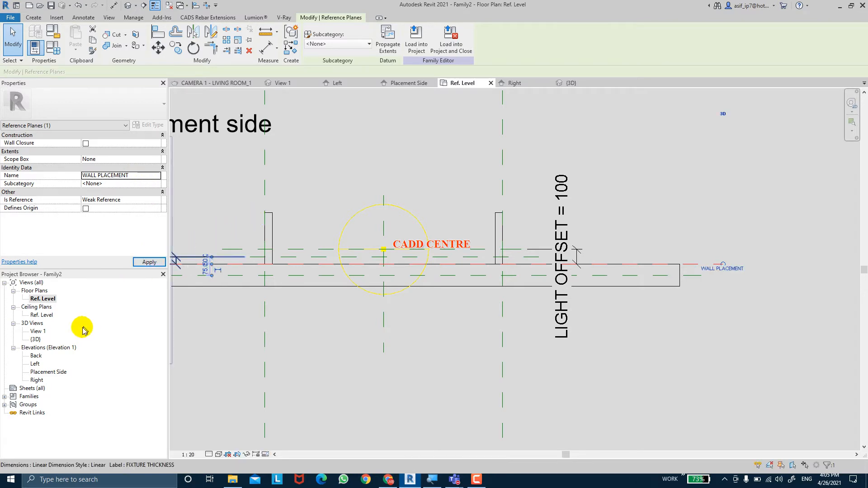
# In the Placement Side elevation, set the work plane to Reference Plane : WALL PLACEMENT
pyautogui.doubleClick(50, 372)
pyautogui.moveTo(236, 296); pyautogui.dragTo(237, 293, button='middle')
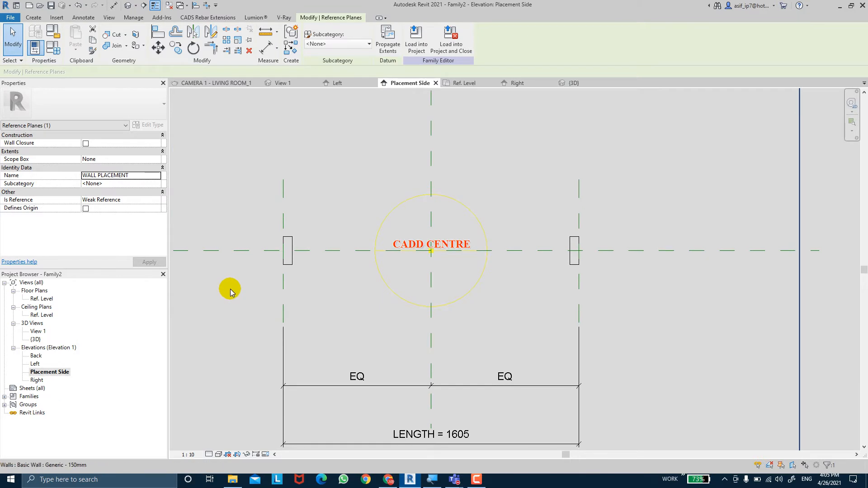
pyautogui.click(43, 18)
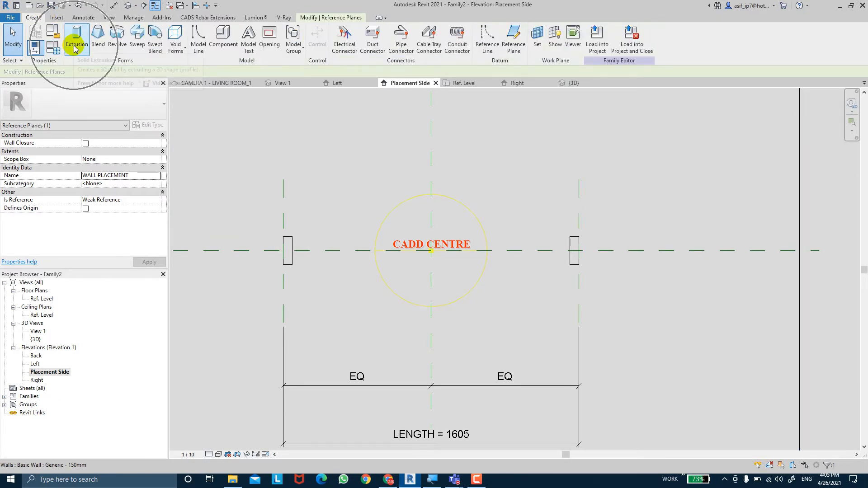
pyautogui.click(537, 51)
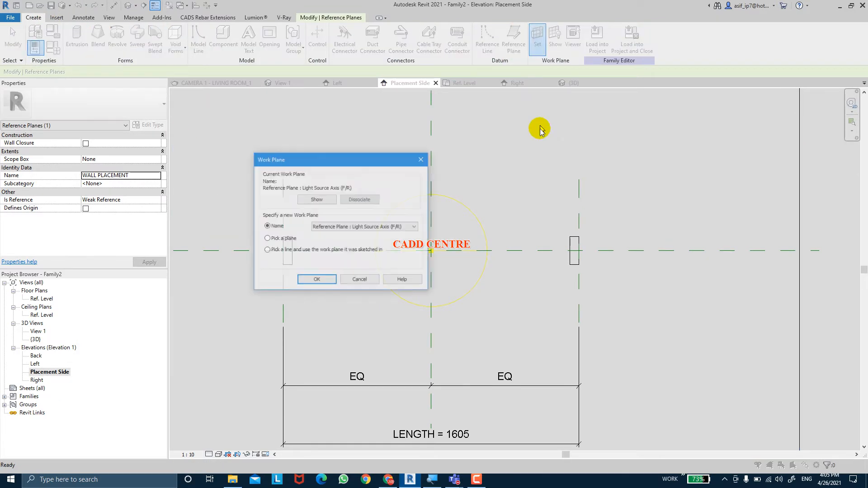
pyautogui.click(361, 230)
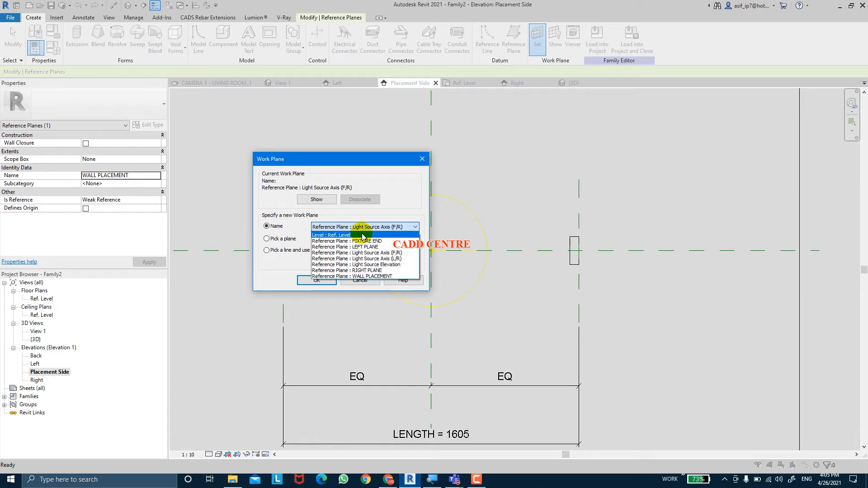
pyautogui.click(360, 276)
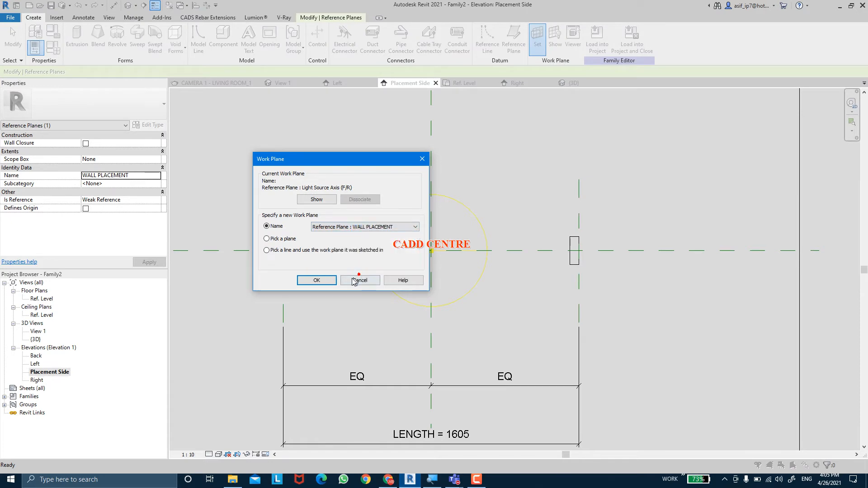
pyautogui.click(325, 281)
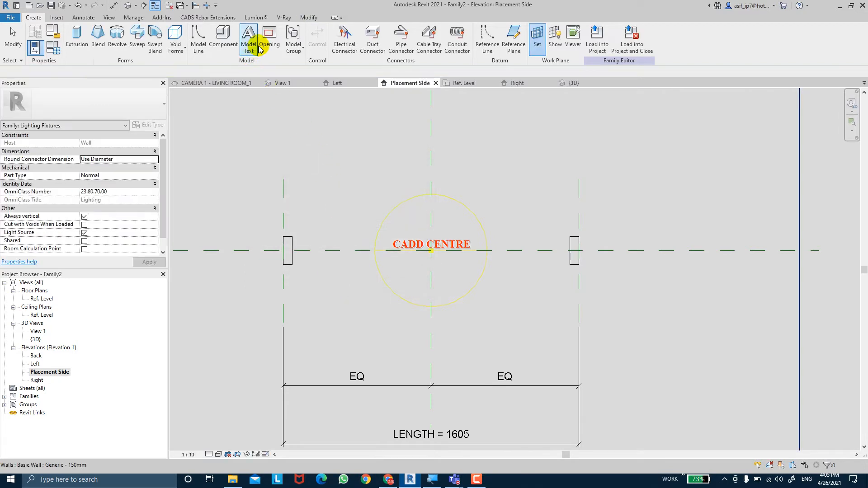
# Sketch an extrusion rectangle about 1505 by 150 mm between the inner edges of the two end pieces
pyautogui.click(77, 36)
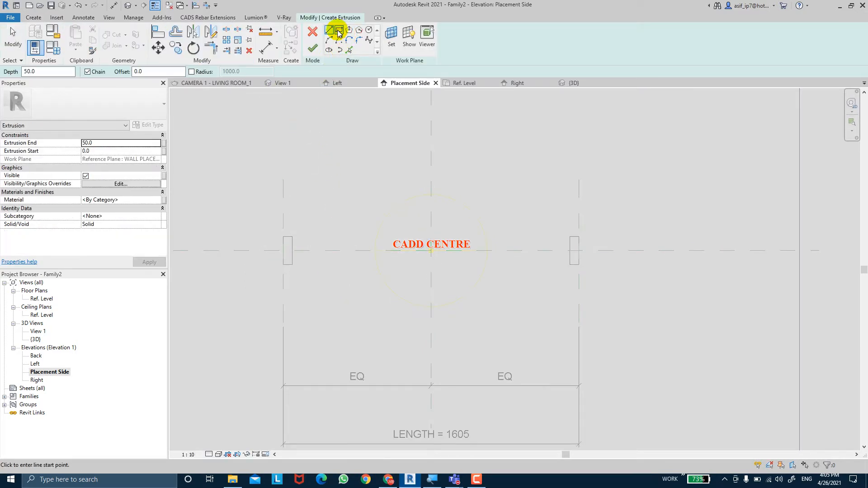
pyautogui.click(338, 32)
pyautogui.click(292, 237)
pyautogui.click(570, 265)
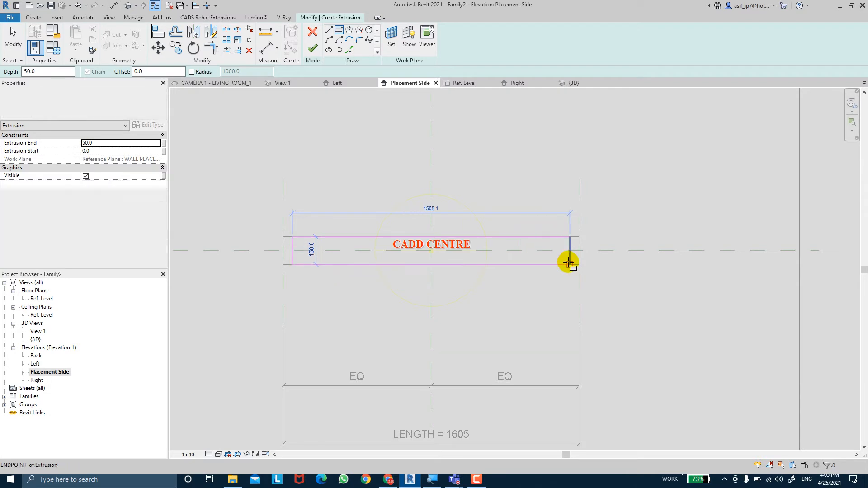
pyautogui.click(570, 264)
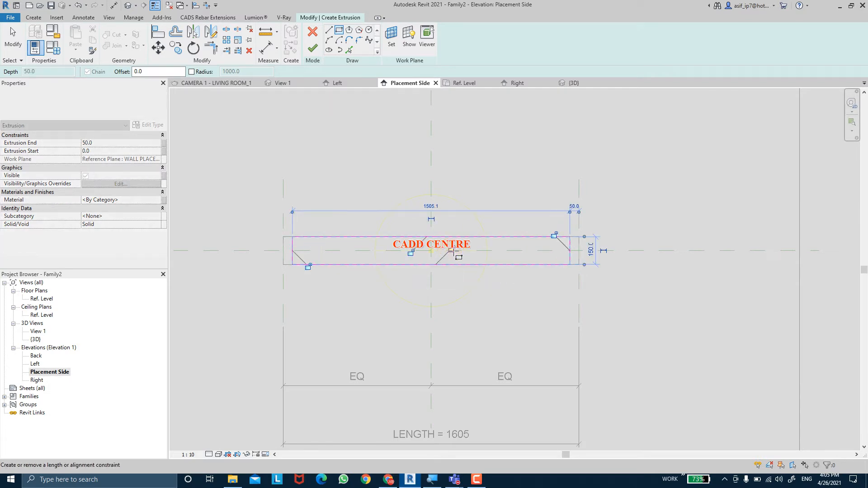
# Lock the rectangle's four sides to the adjoining edges and finish the extrusion with a depth of 50
pyautogui.click(413, 254)
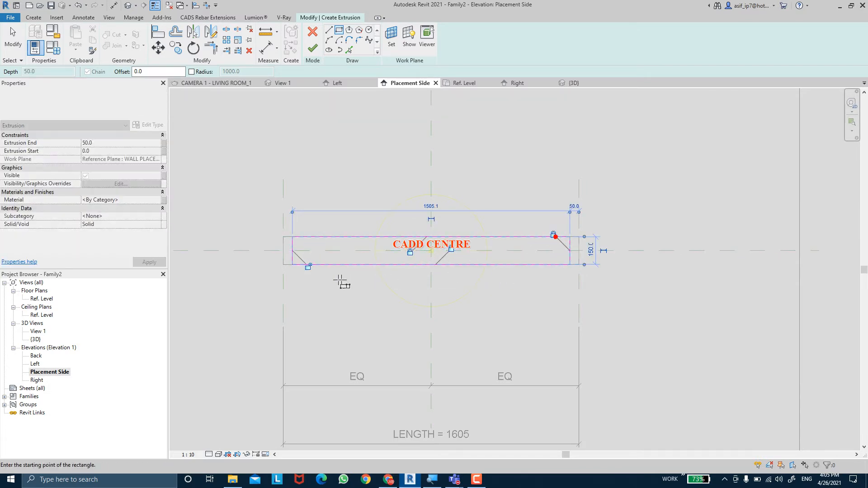
pyautogui.click(308, 267)
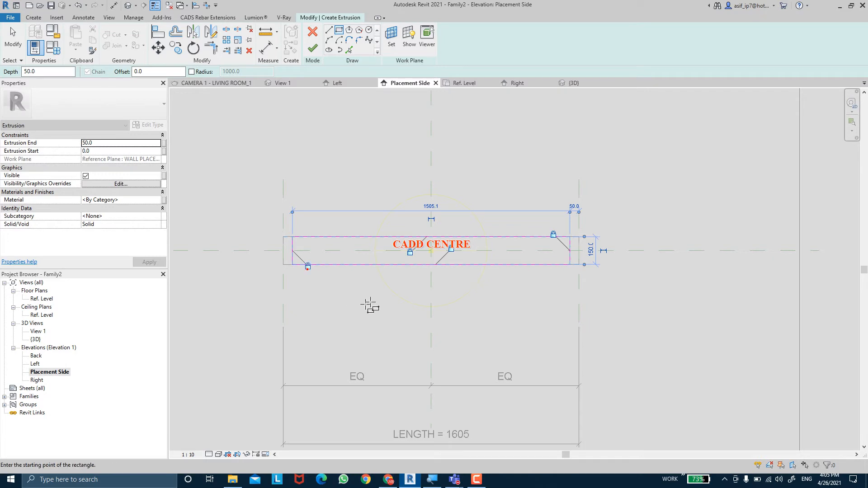
pyautogui.click(312, 50)
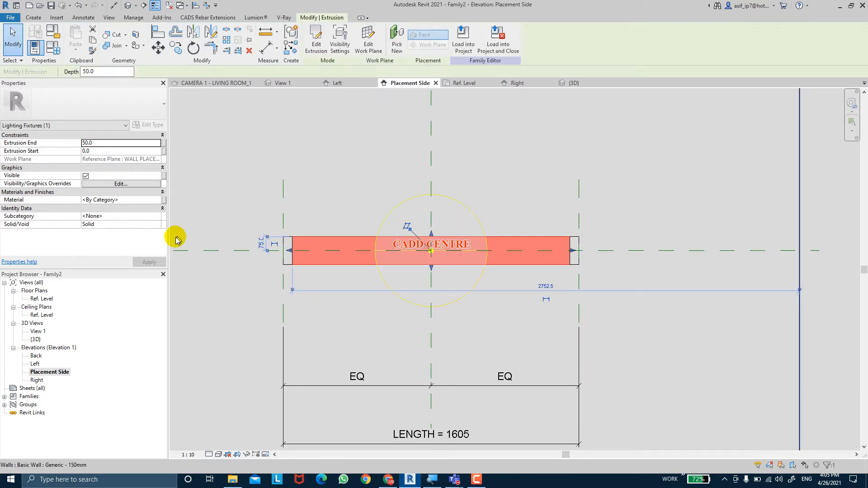
pyautogui.press('Escape')
# In the Ref. Level plan, align the middle extrusion's front edge to the FIXTURE END reference plane and lock it there
pyautogui.doubleClick(41, 298)
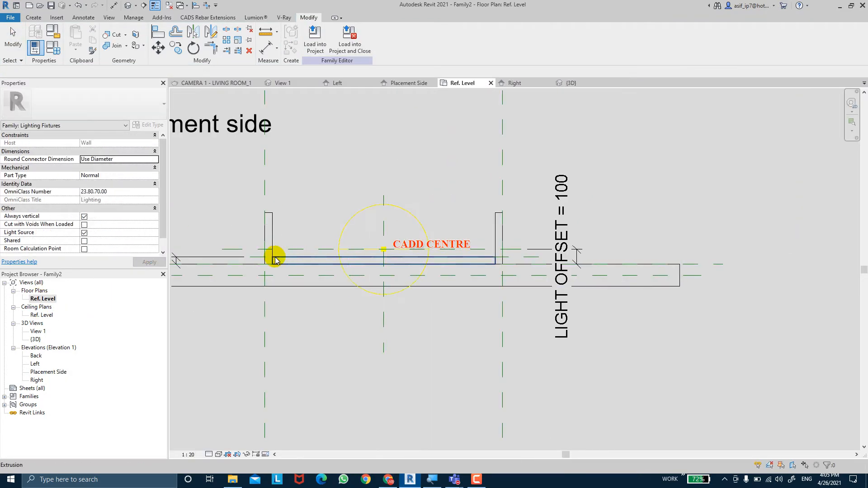
pyautogui.scroll(2, 277, 261)
pyautogui.moveTo(301, 263); pyautogui.dragTo(407, 264, button='middle')
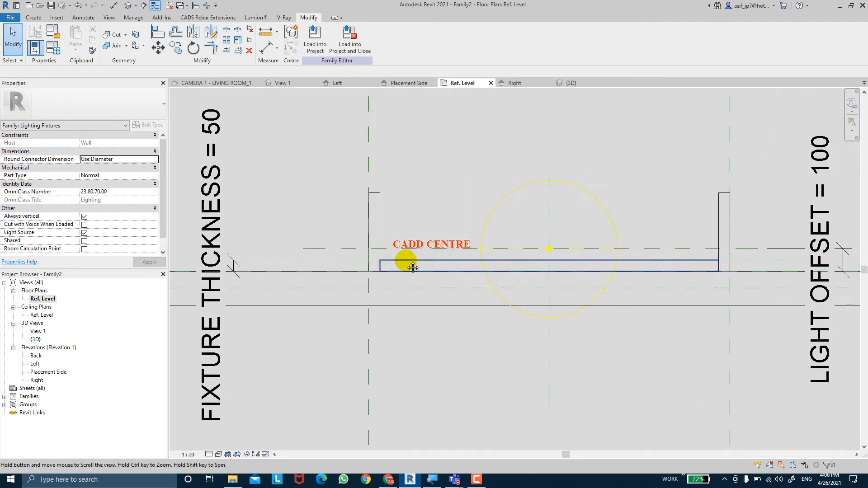
pyautogui.click(716, 269)
pyautogui.scroll(2, 525, 261)
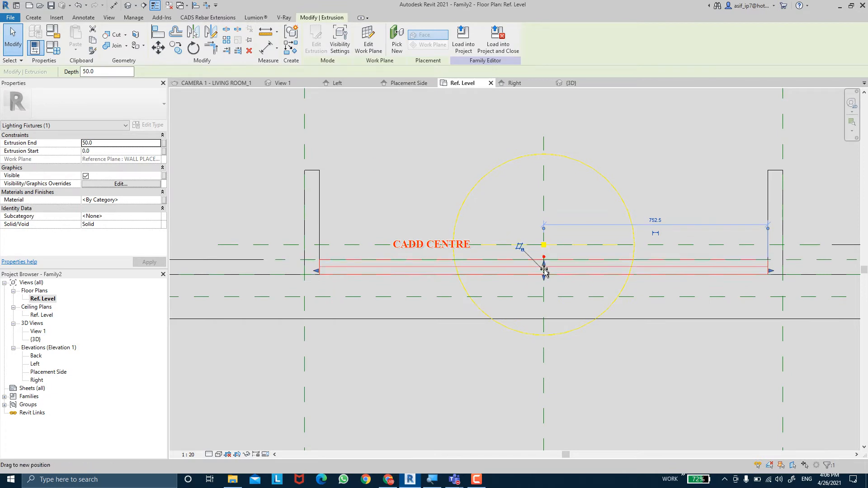
pyautogui.moveTo(544, 263); pyautogui.dragTo(545, 259)
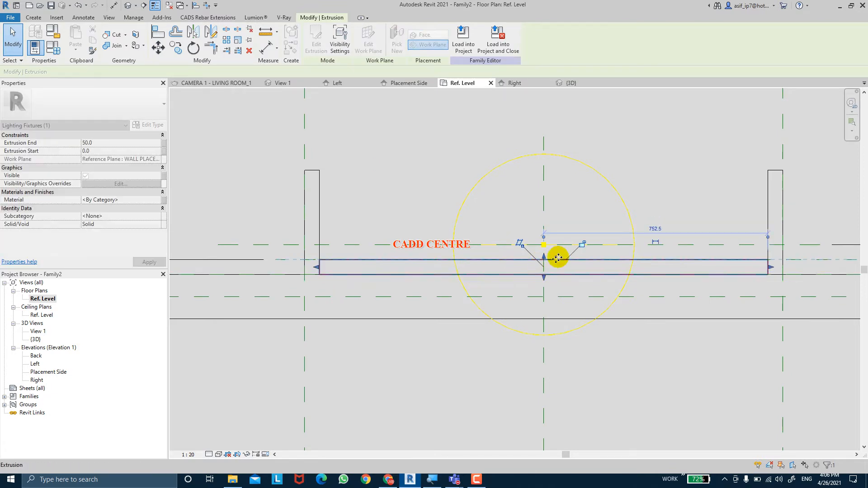
pyautogui.click(584, 244)
pyautogui.scroll(-2, 588, 289)
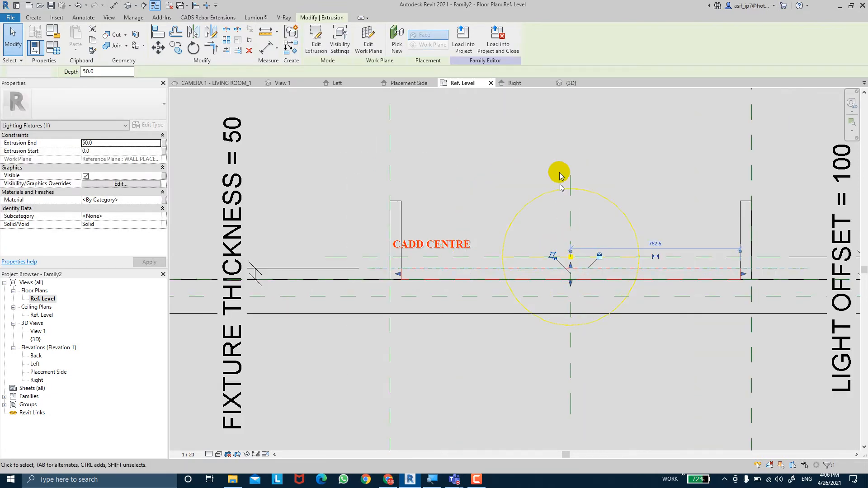
pyautogui.press('Escape')
pyautogui.scroll(-2, 518, 179)
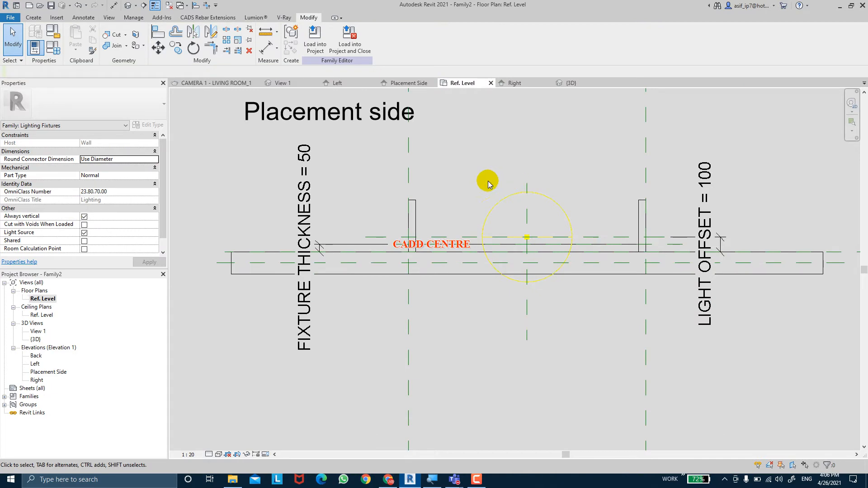
# Add aligned dimensions across the thickness of both end pieces in the Ref. Level plan
pyautogui.moveTo(508, 147); pyautogui.dragTo(479, 173, button='middle')
pyautogui.click(262, 50)
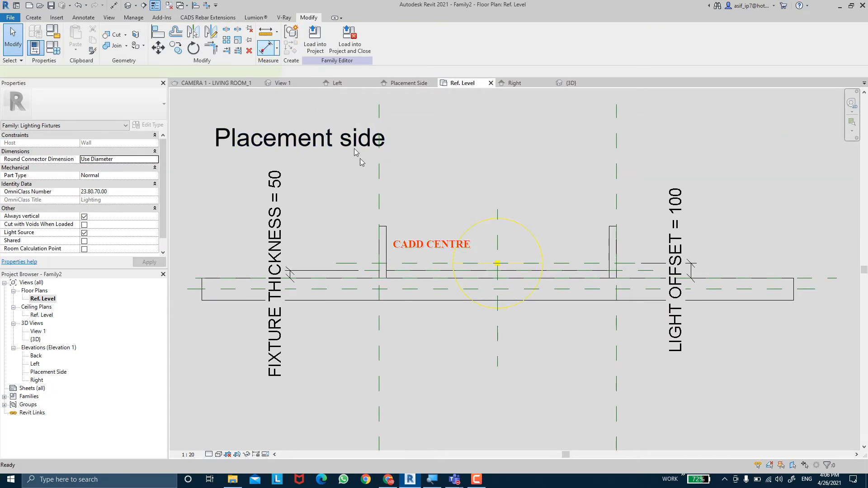
pyautogui.scroll(2, 372, 192)
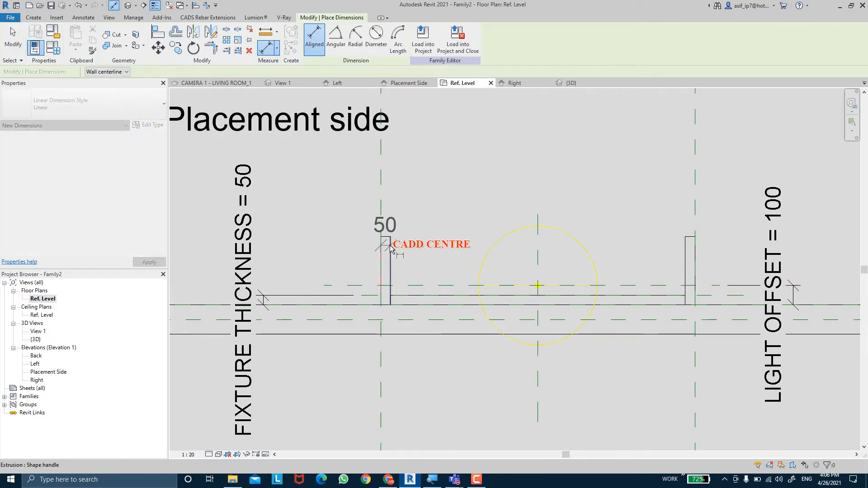
pyautogui.click(412, 407)
pyautogui.moveTo(587, 358); pyautogui.dragTo(454, 326, button='middle')
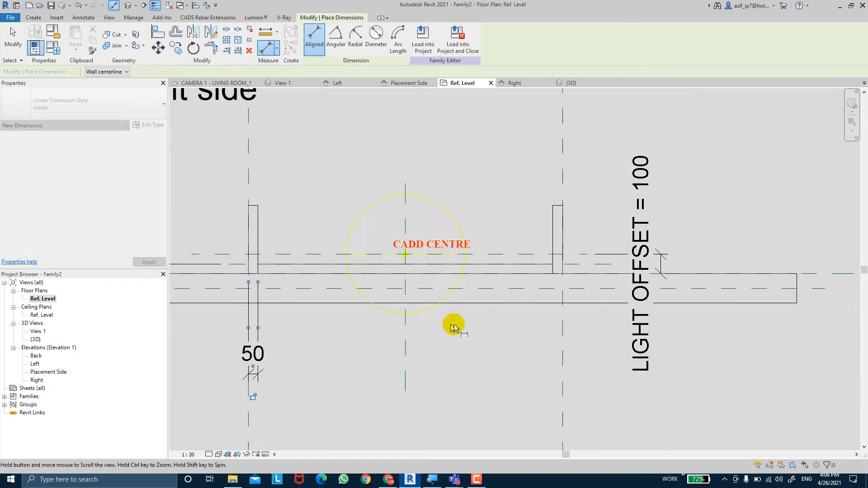
pyautogui.click(558, 272)
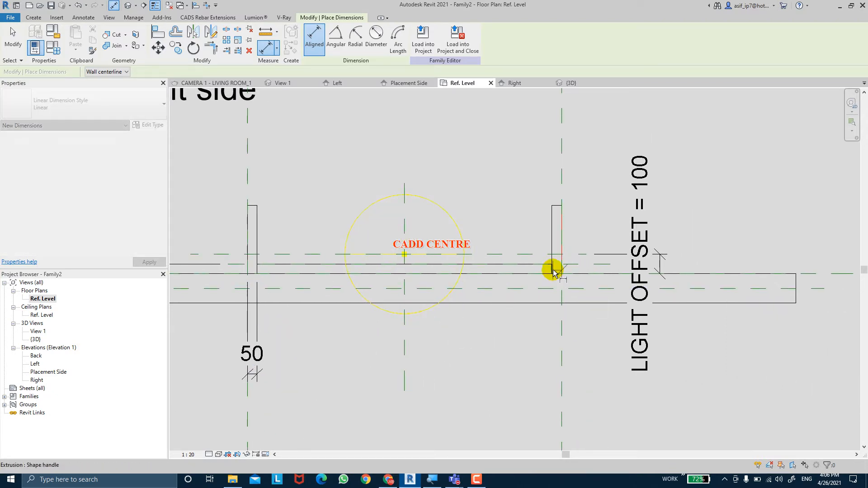
pyautogui.click(555, 252)
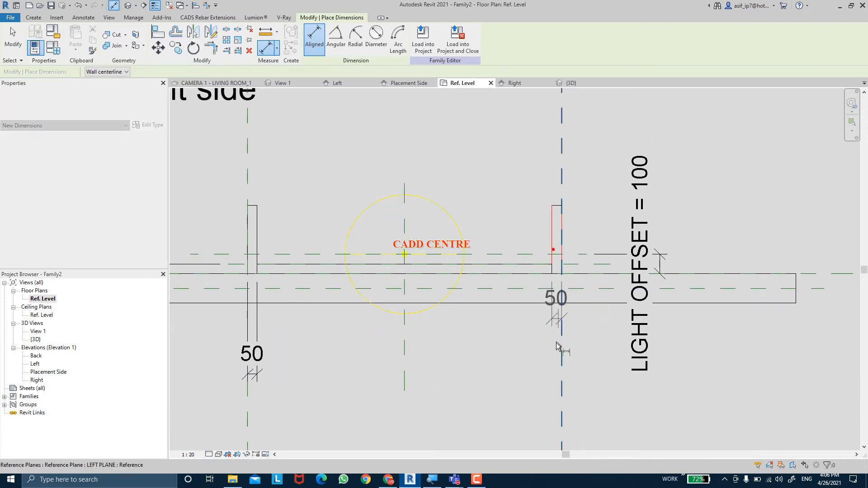
pyautogui.click(556, 374)
pyautogui.press('Escape')
pyautogui.press('Escape')
# Label both end-piece thickness dimensions with the FIXTURE THICKNESS parameter
pyautogui.click(557, 366)
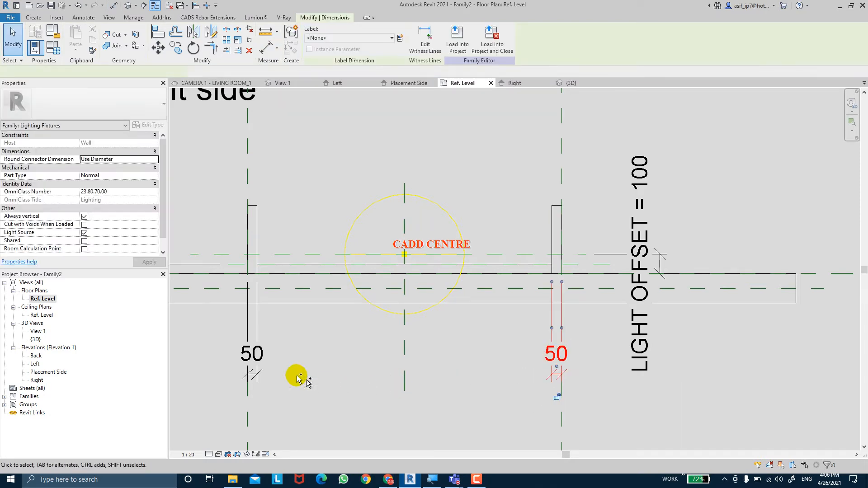
pyautogui.keyDown('ctrl'); pyautogui.click(266, 362); pyautogui.keyUp('ctrl')
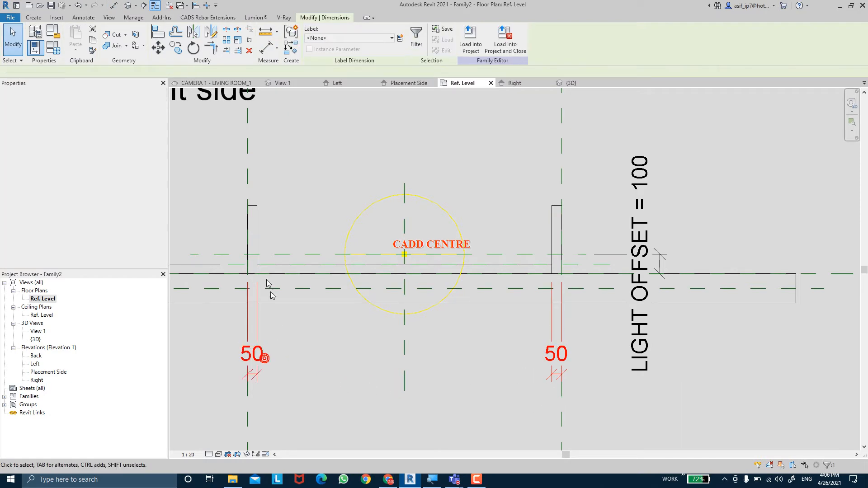
pyautogui.click(385, 38)
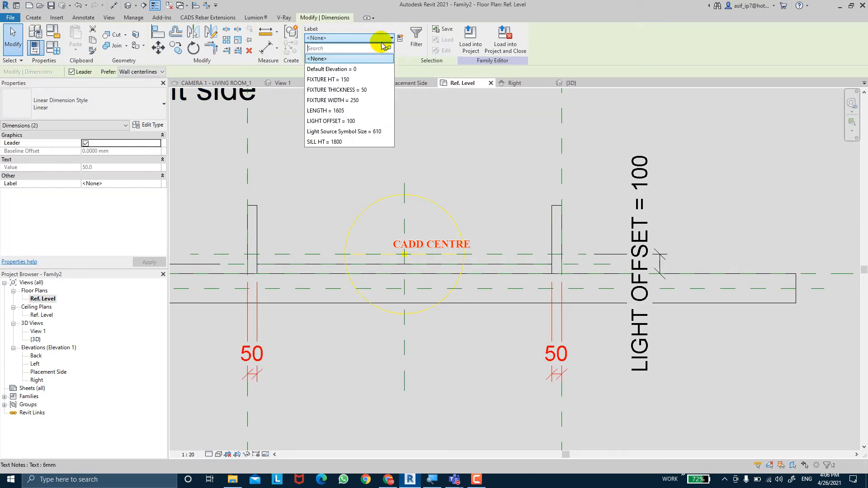
pyautogui.click(366, 90)
pyautogui.click(395, 399)
pyautogui.scroll(-2, 443, 398)
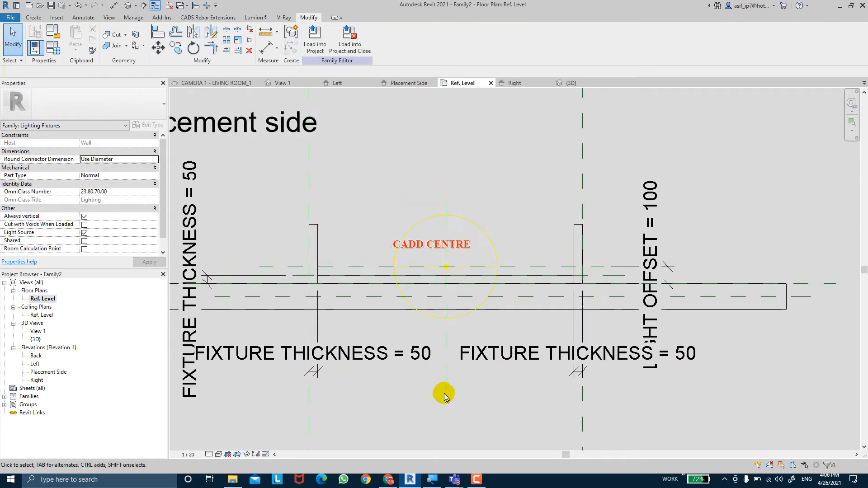
# Inspect the fixture in the 3D view and set the FIXTURE WIDTH parameter of Type 1 to 200
pyautogui.moveTo(383, 367); pyautogui.dragTo(440, 353, button='middle')
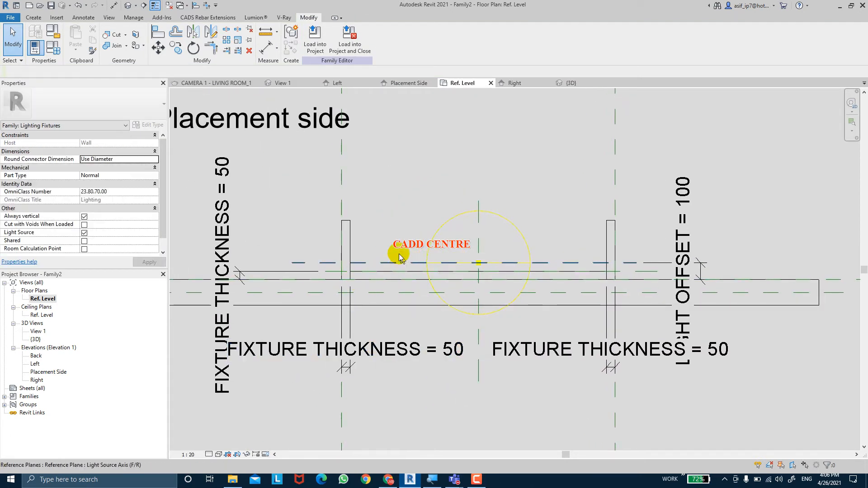
pyautogui.click(128, 6)
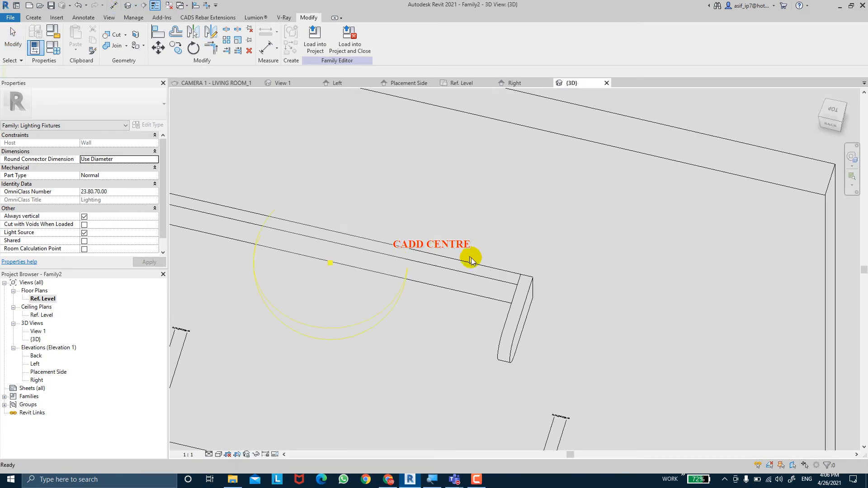
pyautogui.scroll(-4, 442, 206)
pyautogui.keyDown('shift'); pyautogui.moveTo(438, 215); pyautogui.dragTo(560, 304, button='middle'); pyautogui.keyUp('shift')
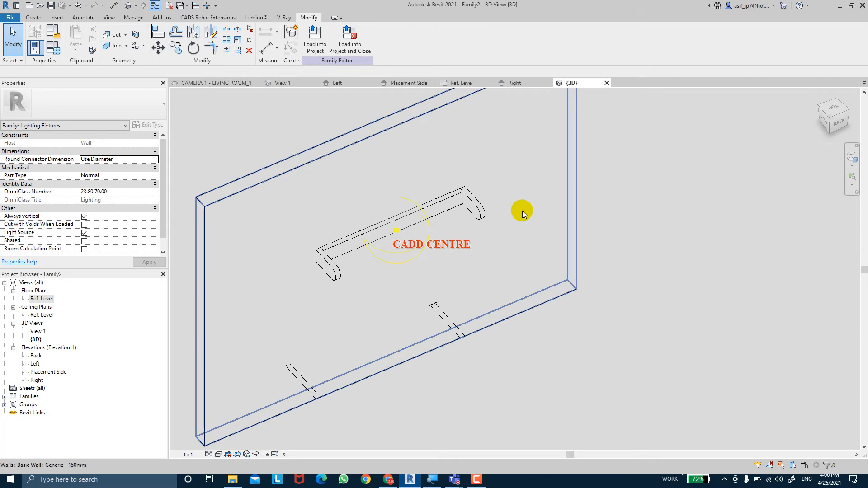
pyautogui.keyDown('shift'); pyautogui.moveTo(522, 210); pyautogui.dragTo(444, 185, button='middle'); pyautogui.keyUp('shift')
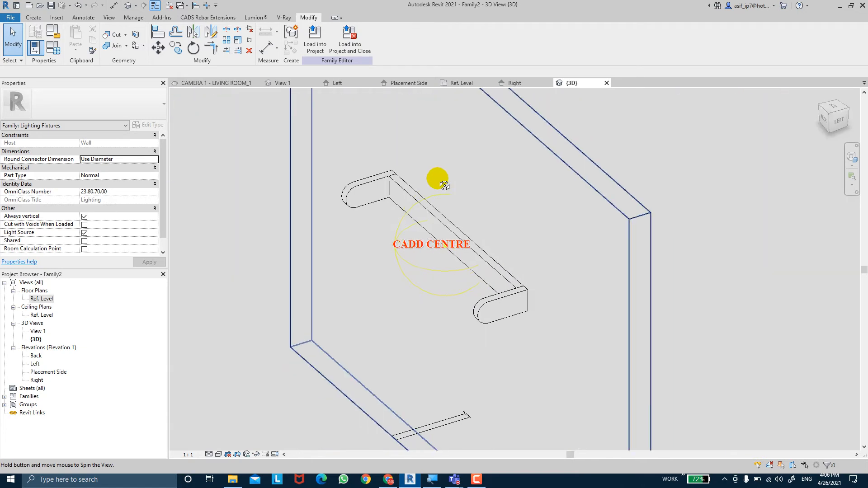
pyautogui.scroll(2, 352, 193)
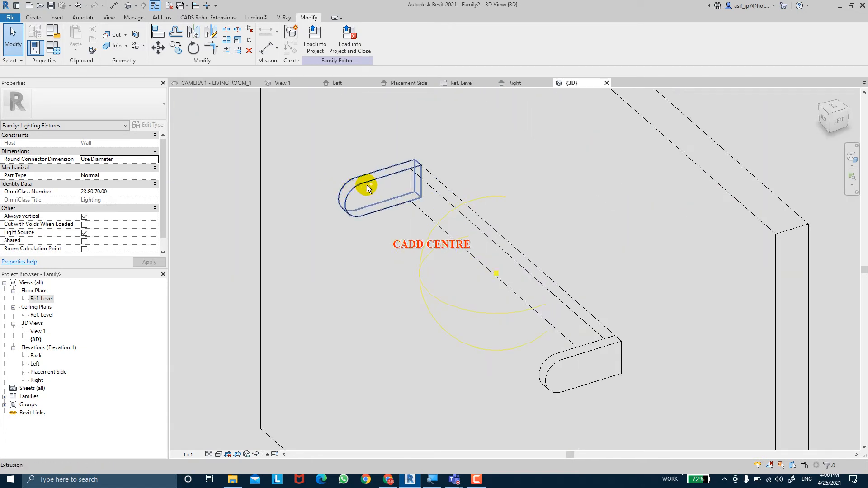
pyautogui.click(52, 48)
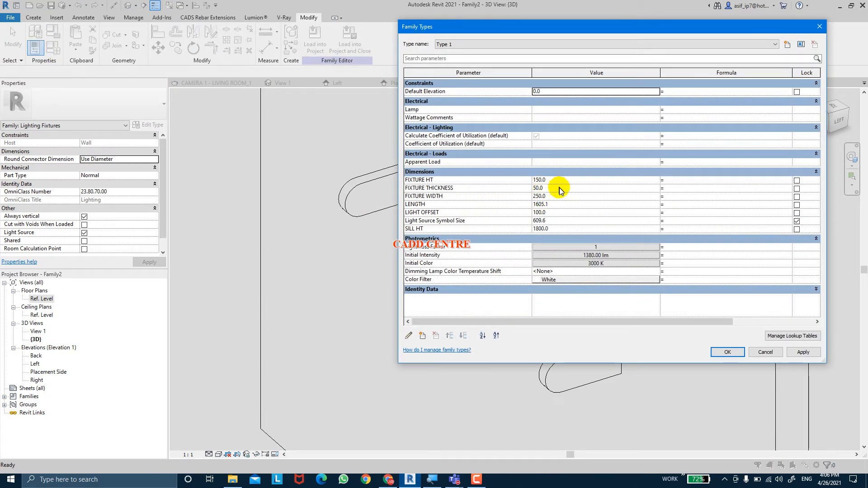
pyautogui.click(560, 196)
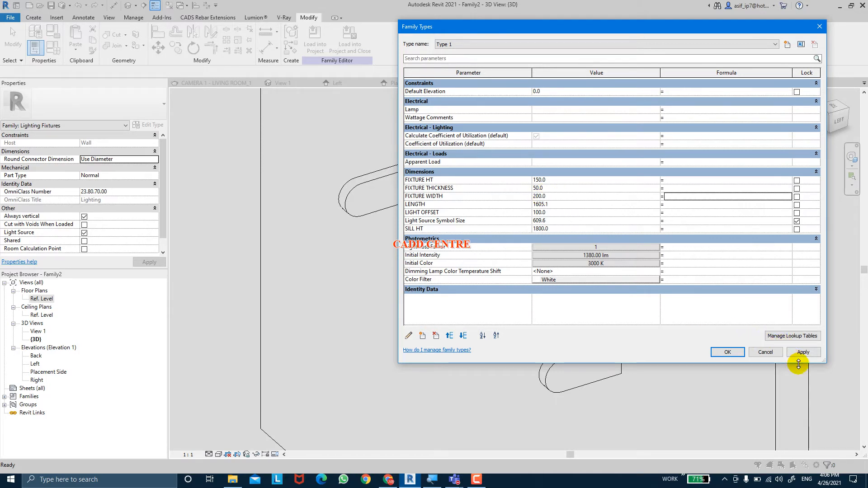
pyautogui.click(731, 353)
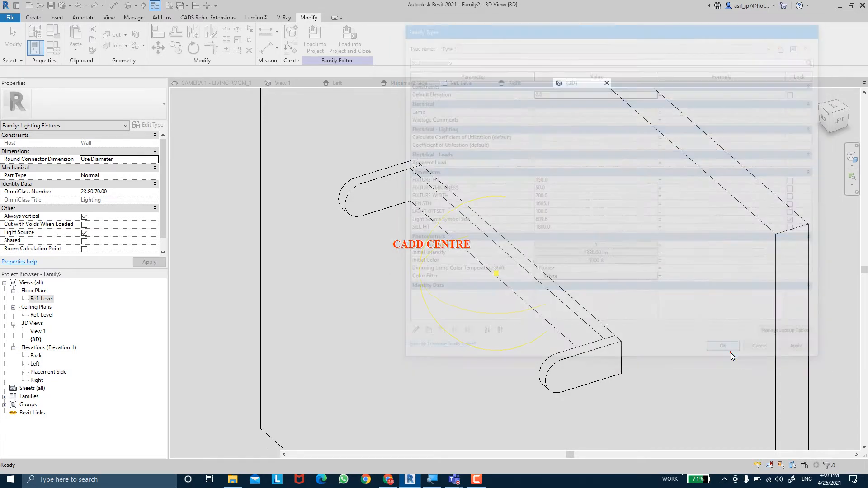
# Start editing the sketch of the end-piece extrusion on LEFT PLANE and show it in the Right elevation
pyautogui.keyDown('shift'); pyautogui.moveTo(612, 327); pyautogui.dragTo(473, 280, button='middle'); pyautogui.keyUp('shift')
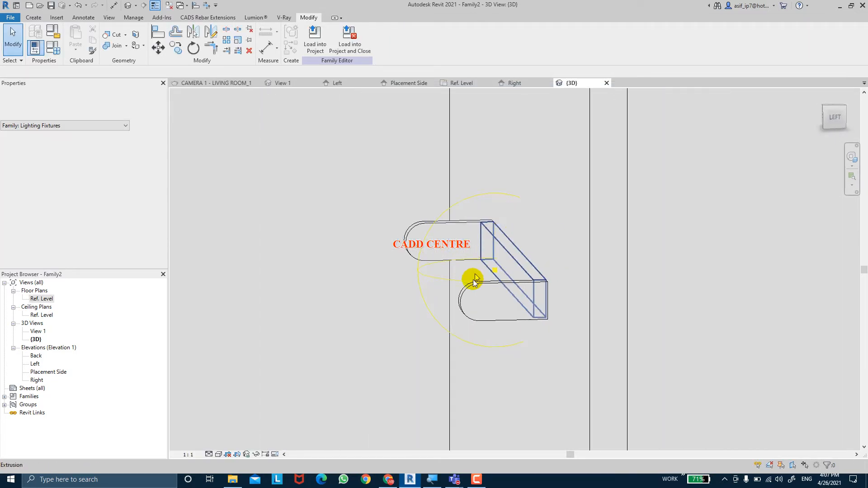
pyautogui.click(460, 225)
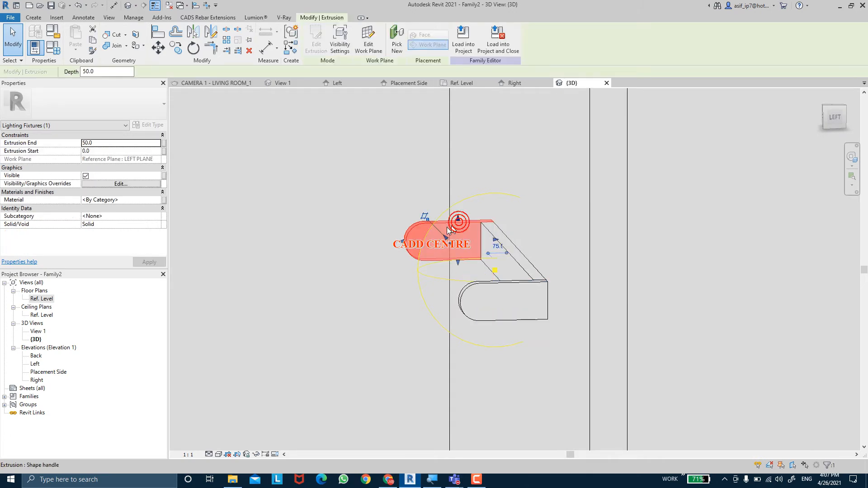
pyautogui.keyDown('shift'); pyautogui.moveTo(359, 232); pyautogui.dragTo(368, 240, button='middle'); pyautogui.keyUp('shift')
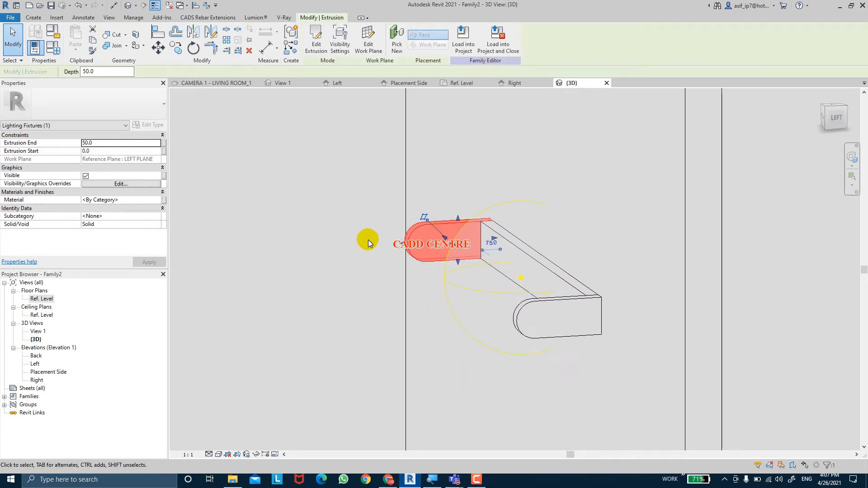
pyautogui.click(317, 43)
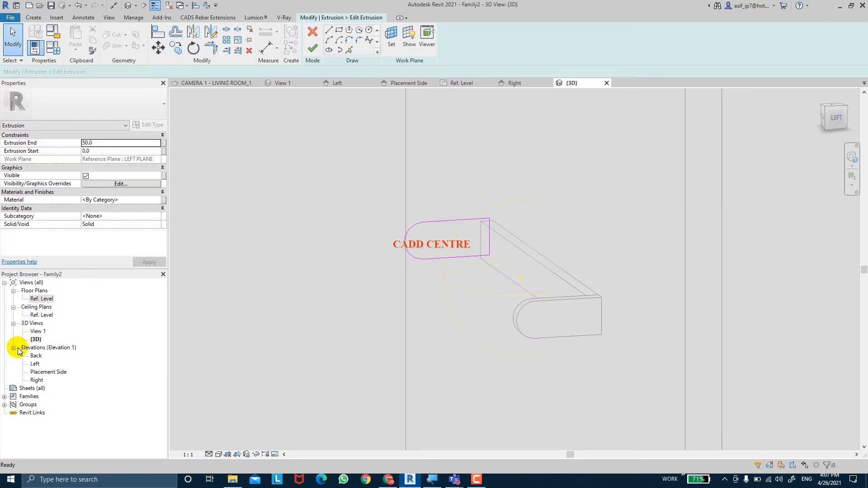
pyautogui.doubleClick(36, 381)
pyautogui.scroll(2, 401, 312)
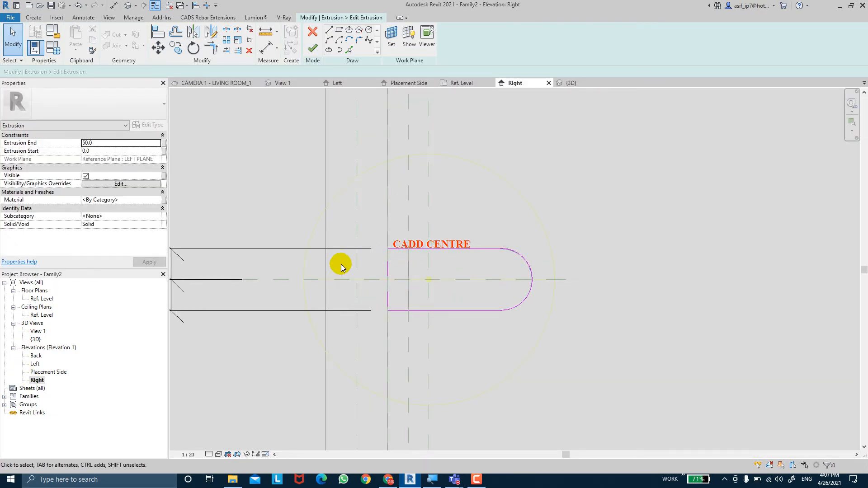
pyautogui.scroll(-2, 340, 201)
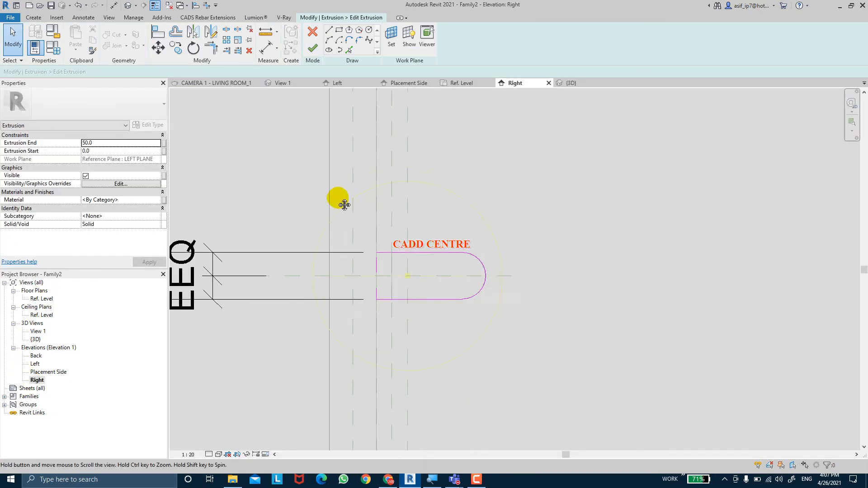
# Try to dimension the end profile from its wall-side edge to the lower endpoint of the arc
pyautogui.click(262, 53)
pyautogui.scroll(-1, 378, 252)
pyautogui.moveTo(379, 252); pyautogui.dragTo(511, 226, button='middle')
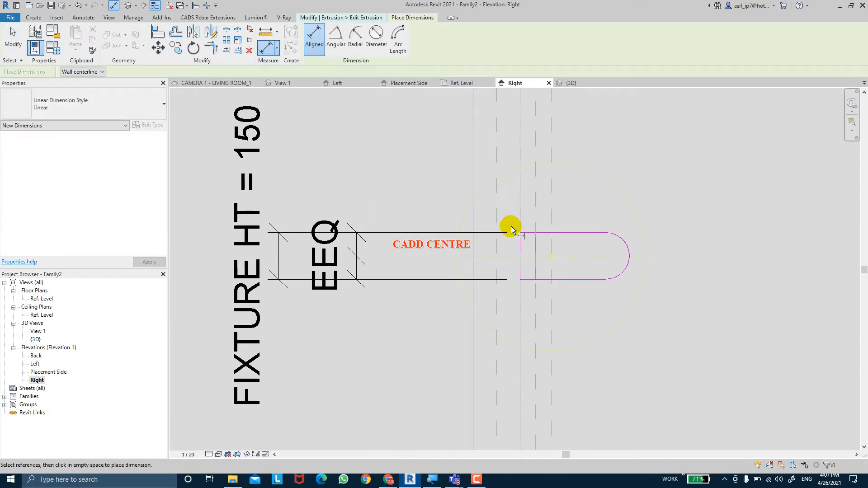
pyautogui.click(518, 248)
pyautogui.click(595, 275)
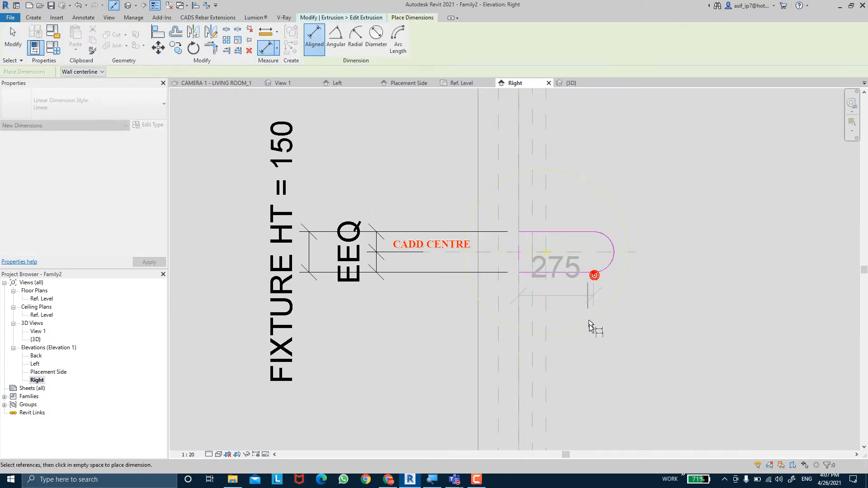
pyautogui.click(593, 343)
pyautogui.press('Escape')
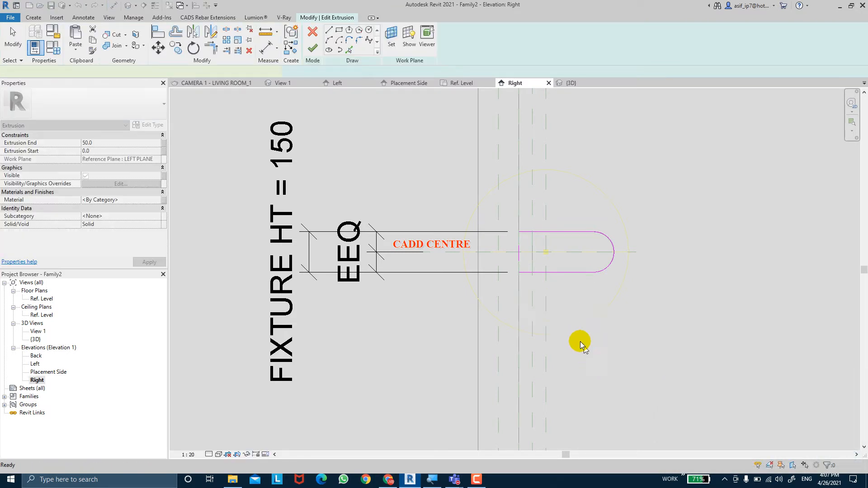
# Retry the dimension from the profile's wall-side edge to the arc's lower endpoint, choosing Unconstrain for the circular reference error
pyautogui.press('d')
pyautogui.press('i')
pyautogui.click(519, 254)
pyautogui.click(594, 273)
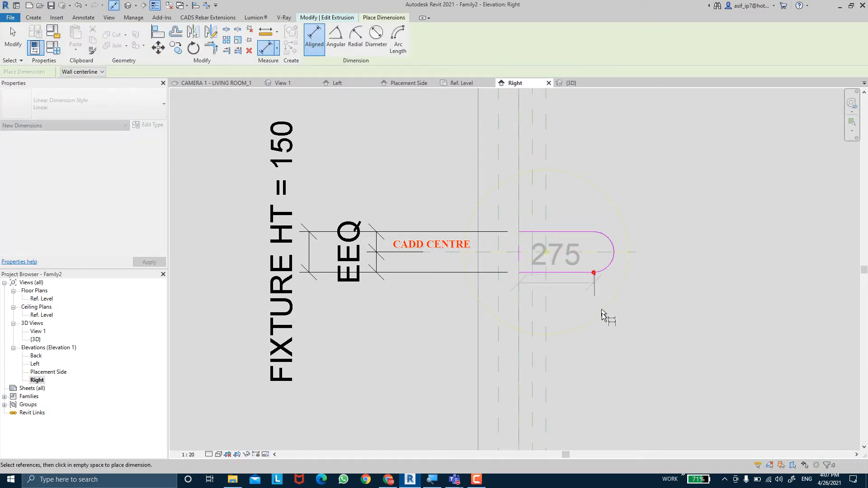
pyautogui.click(614, 389)
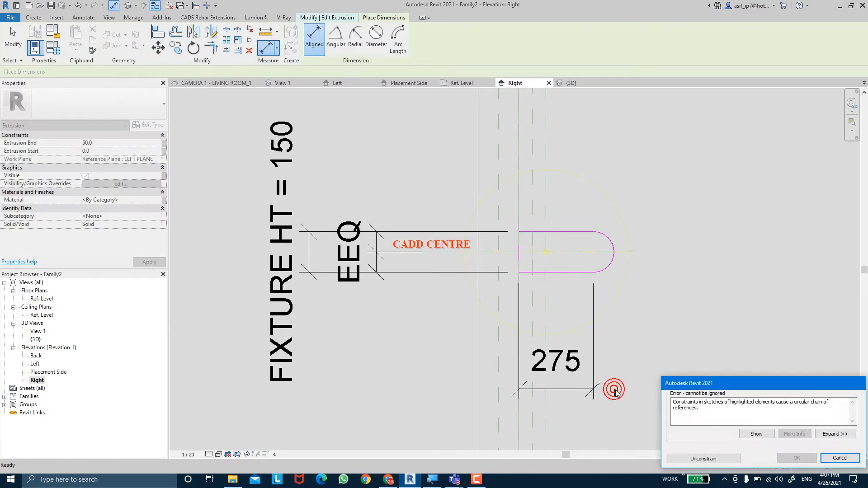
pyautogui.click(695, 459)
pyautogui.press('Escape')
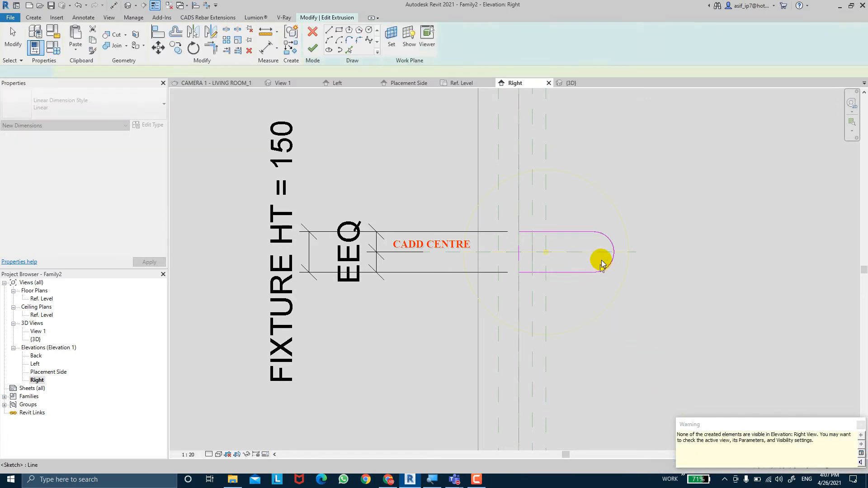
pyautogui.press('Escape')
# Try to dimension the profile from its wall-side edge to the arc's upper endpoint, placing it above the profile and choosing Unconstrain
pyautogui.moveTo(587, 238); pyautogui.dragTo(539, 252, button='middle')
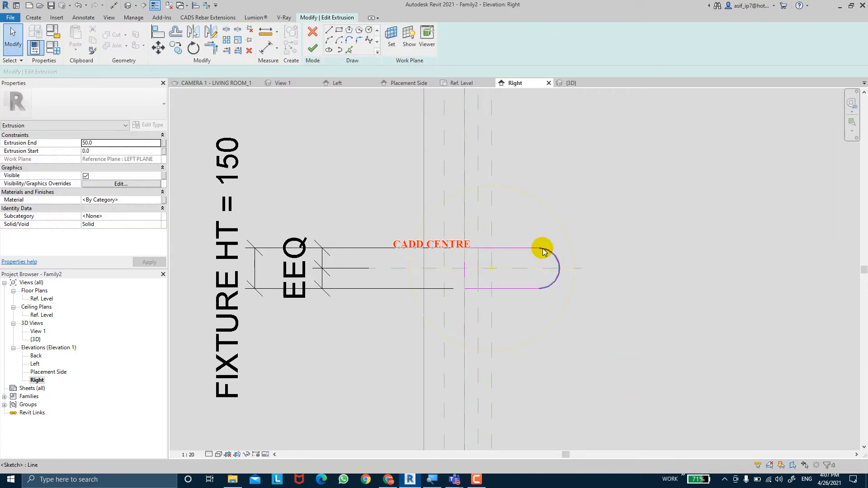
pyautogui.click(315, 52)
pyautogui.click(270, 50)
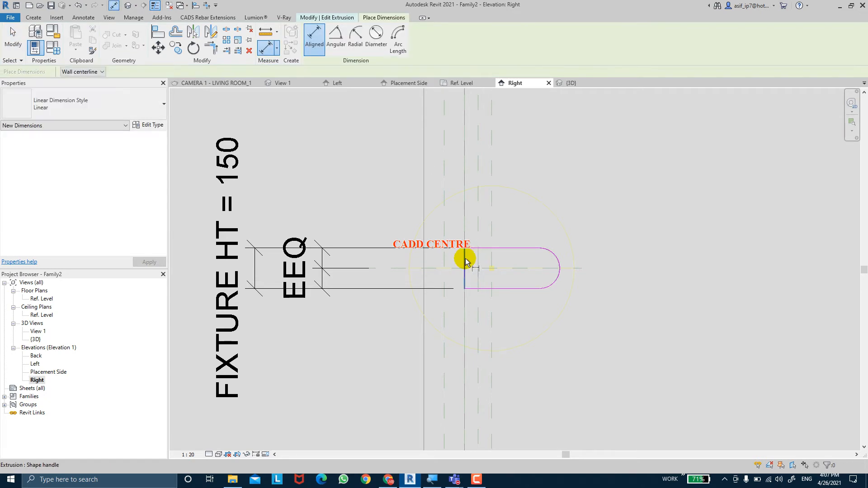
pyautogui.click(465, 261)
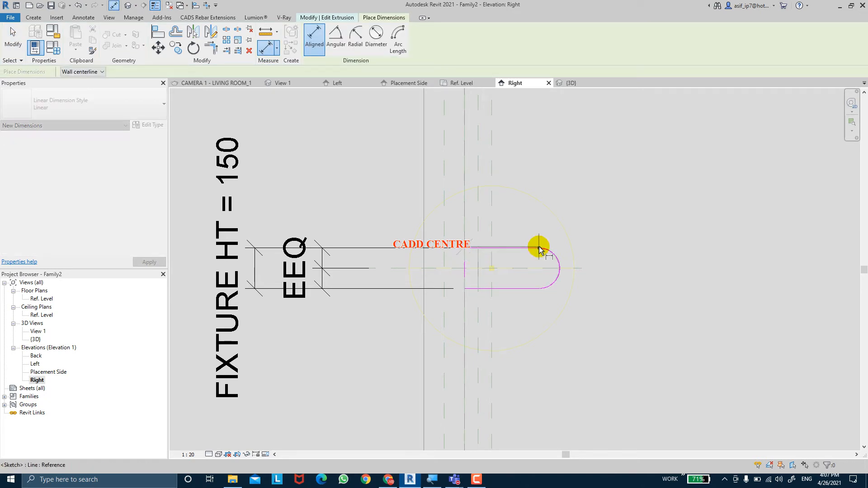
pyautogui.click(540, 249)
pyautogui.click(559, 157)
pyautogui.click(560, 152)
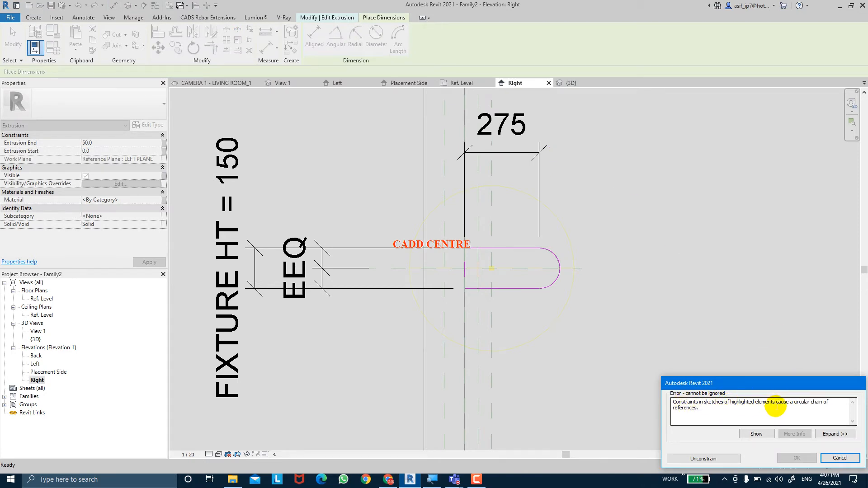
pyautogui.click(737, 460)
pyautogui.press('Escape')
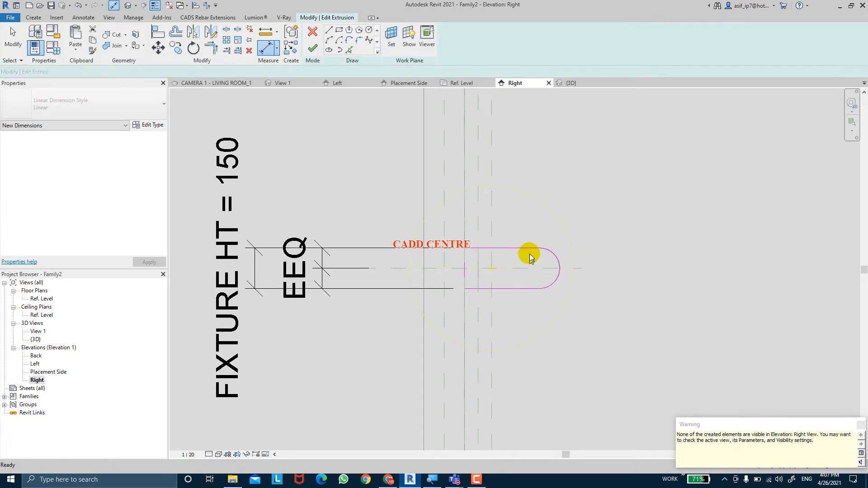
# Delete the rounded end arc from the end-piece profile sketch
pyautogui.click(554, 255)
pyautogui.press('Escape')
pyautogui.scroll(2, 563, 270)
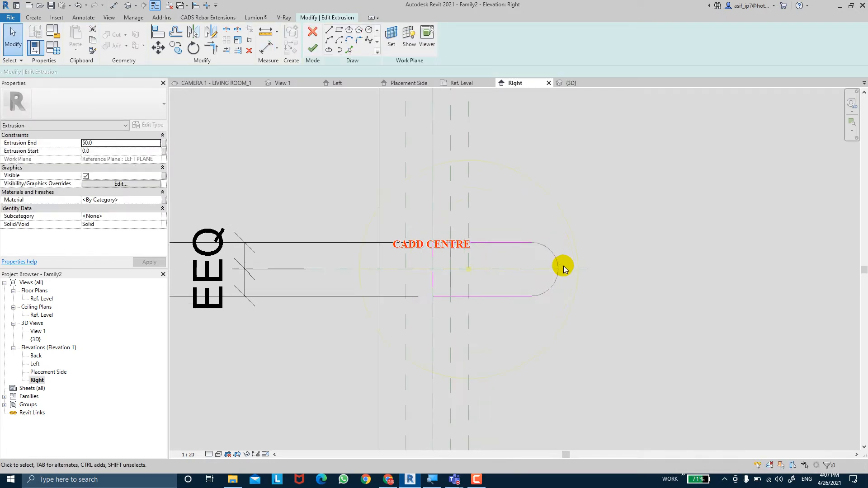
# Close the end-piece profile with a straight vertical line between the outer ends of its upper and lower edges
pyautogui.click(329, 31)
pyautogui.click(531, 243)
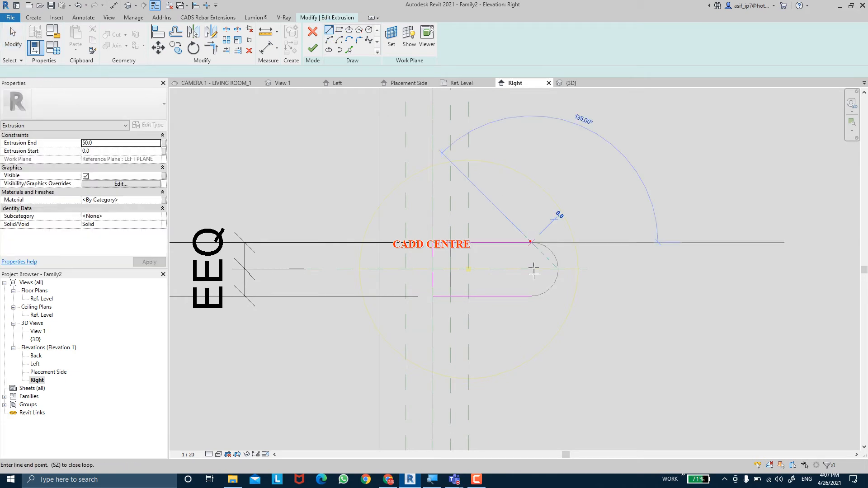
pyautogui.click(533, 296)
pyautogui.press('Escape')
pyautogui.press('Escape')
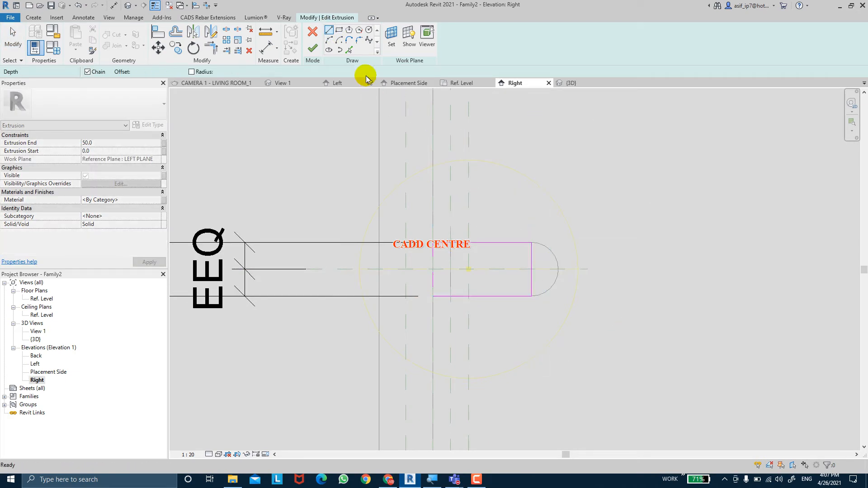
# Try to dimension the profile from its wall-side edge to the straight closing line, choosing Unconstrain for the circular reference error
pyautogui.click(264, 50)
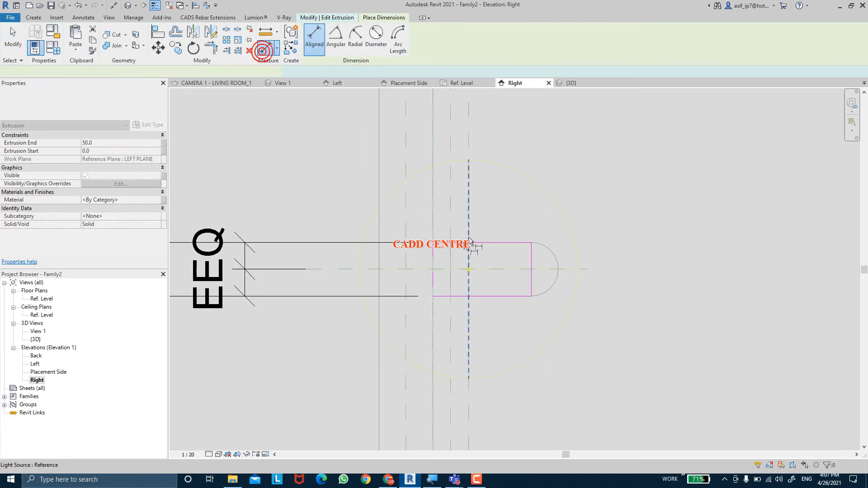
pyautogui.click(434, 253)
pyautogui.click(530, 258)
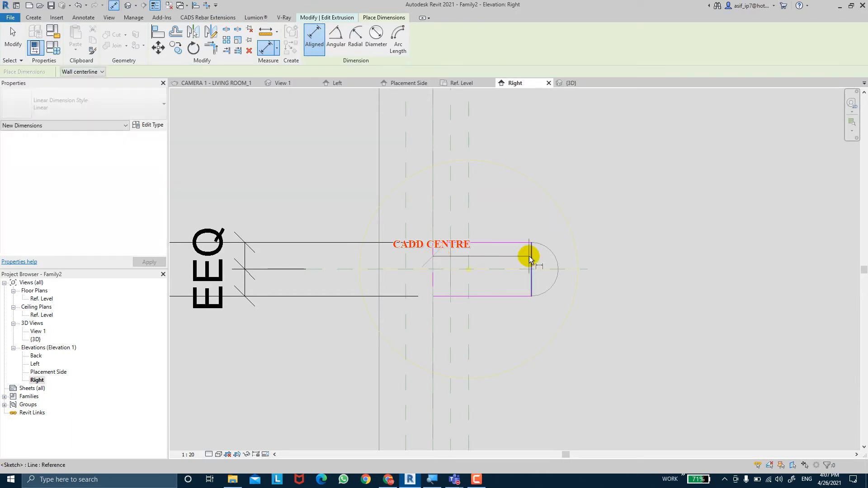
pyautogui.click(534, 198)
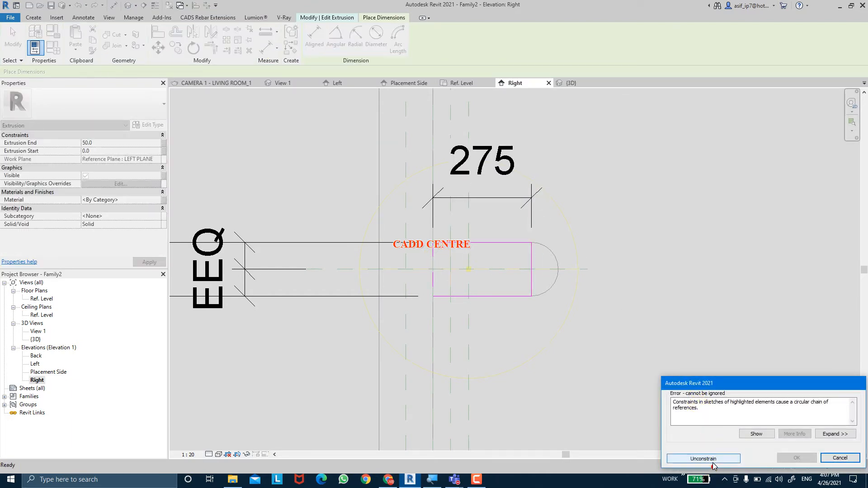
pyautogui.click(712, 462)
pyautogui.scroll(-2, 536, 335)
pyautogui.press('Escape')
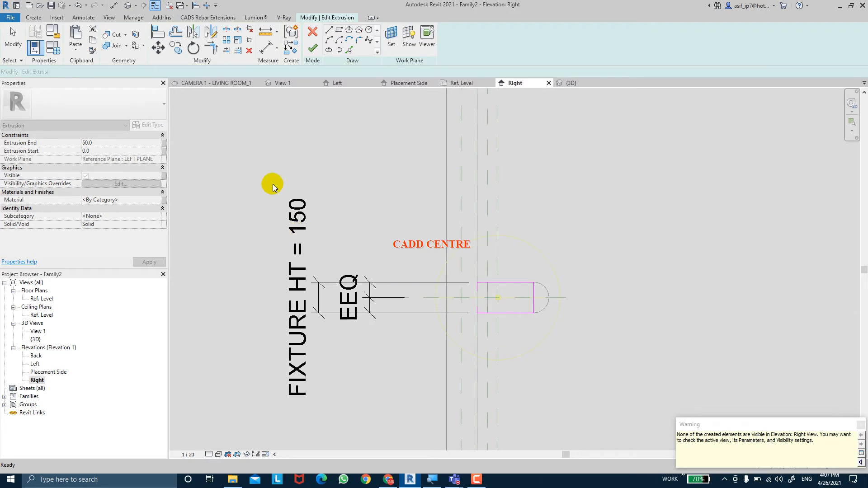
# Delete the whole profile sketch with its dimensions and redraw it as a 275 by 150 mm rectangle over the end piece's straight part
pyautogui.moveTo(265, 163); pyautogui.dragTo(576, 411)
pyautogui.press('Delete')
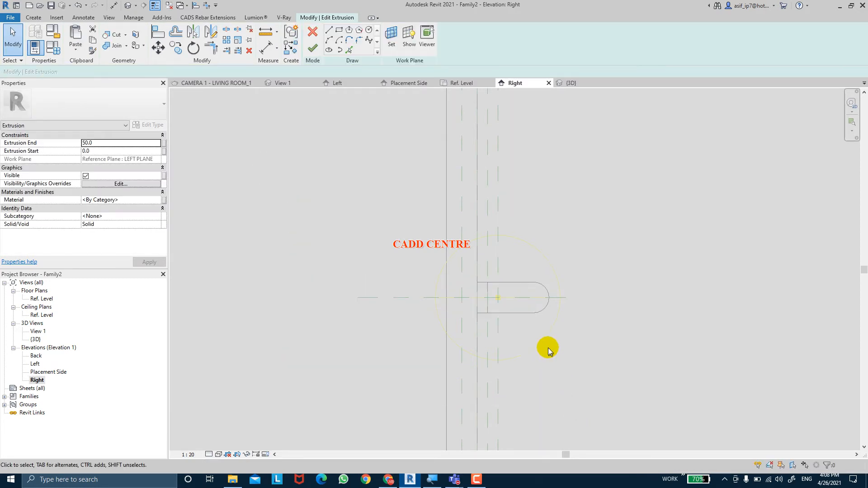
pyautogui.scroll(1, 548, 347)
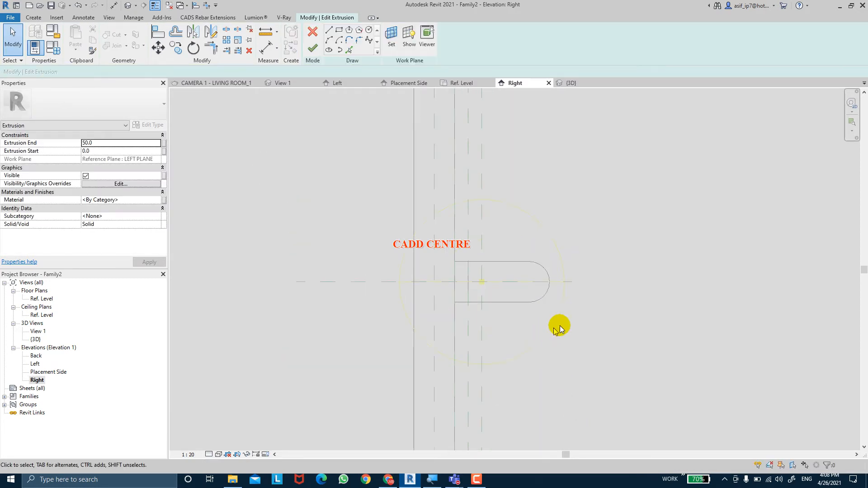
pyautogui.click(454, 261)
pyautogui.click(528, 302)
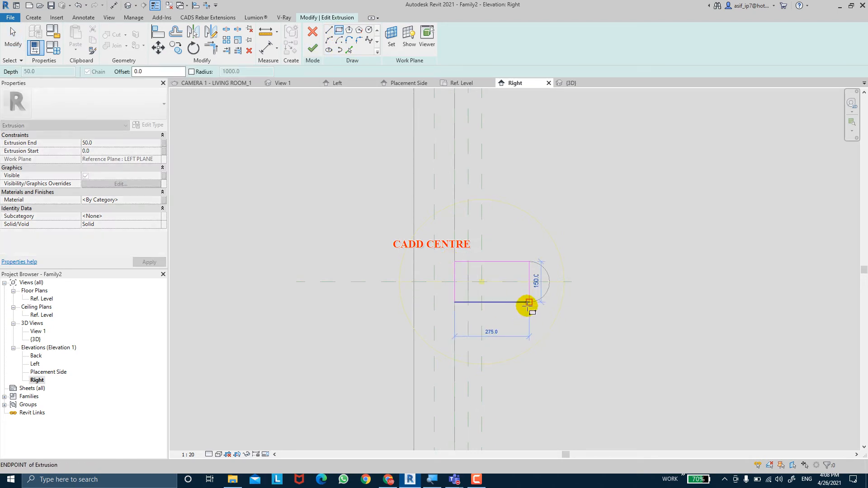
pyautogui.press('Escape')
pyautogui.press('Escape')
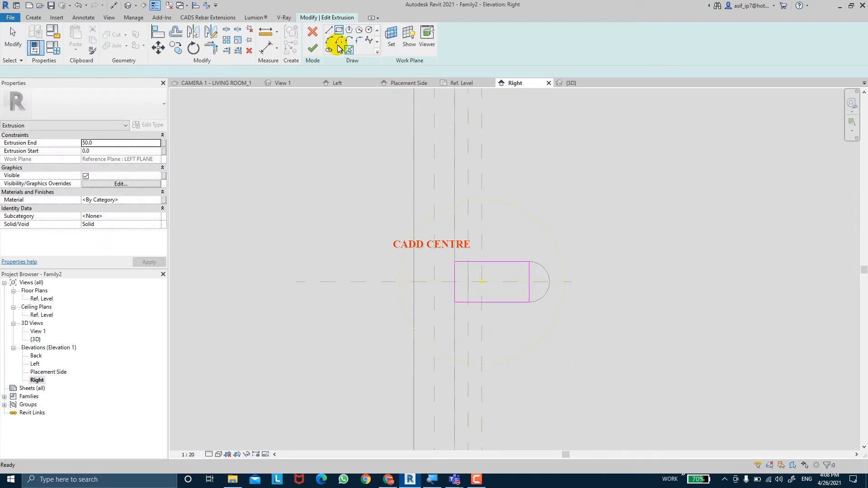
# Try to dimension the rectangle between its wall-side and outer vertical edges, choosing Unconstrain for the circular reference error
pyautogui.click(266, 49)
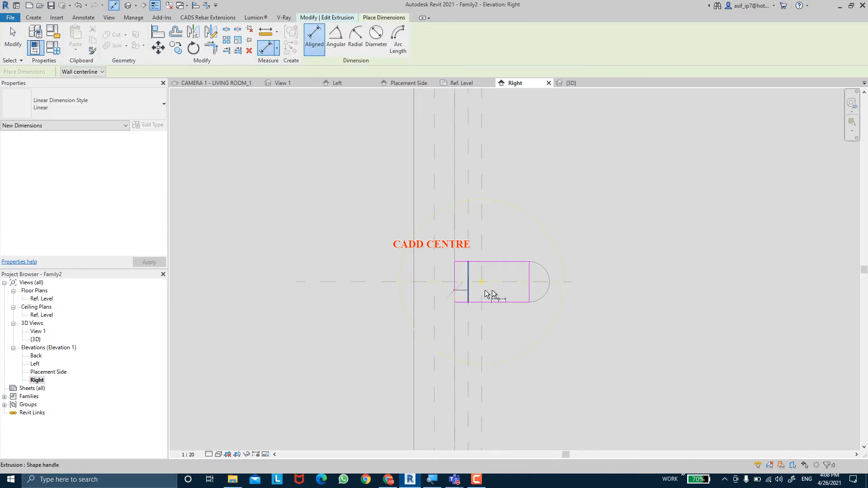
pyautogui.click(530, 294)
pyautogui.click(552, 186)
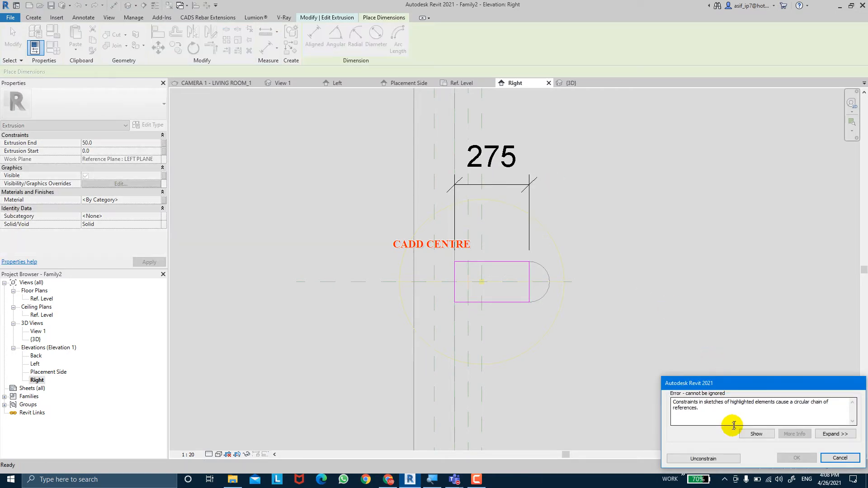
pyautogui.click(712, 459)
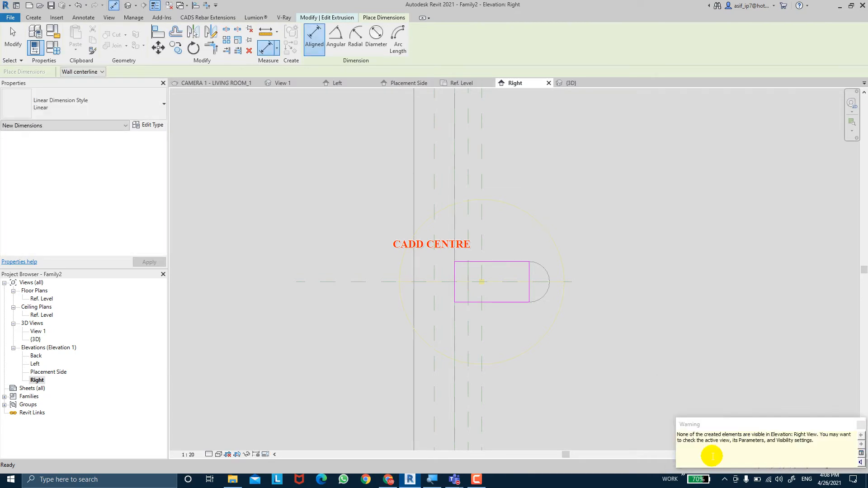
pyautogui.press('Escape')
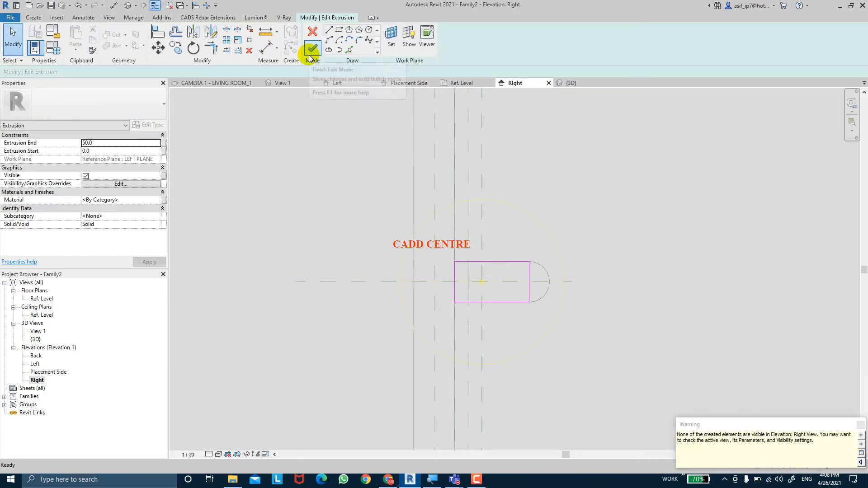
# Discard the sketch edits to the end-piece extrusion and inspect the whole fixture in the default 3D view
pyautogui.click(312, 37)
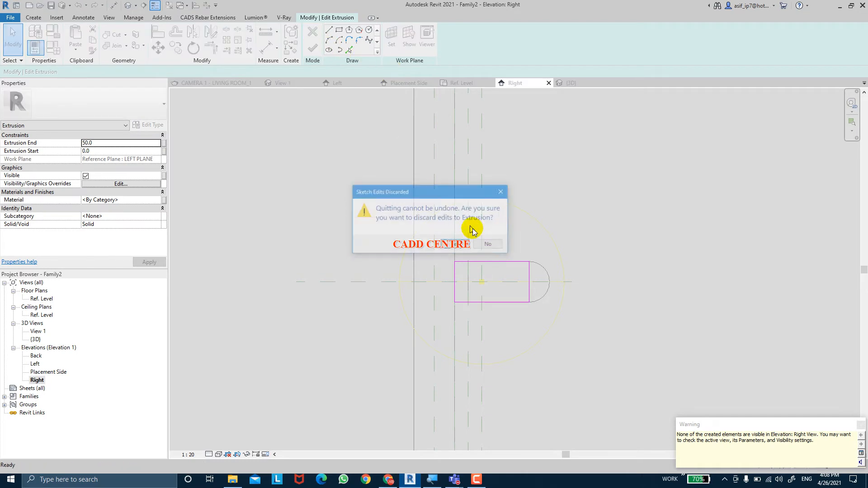
pyautogui.click(489, 245)
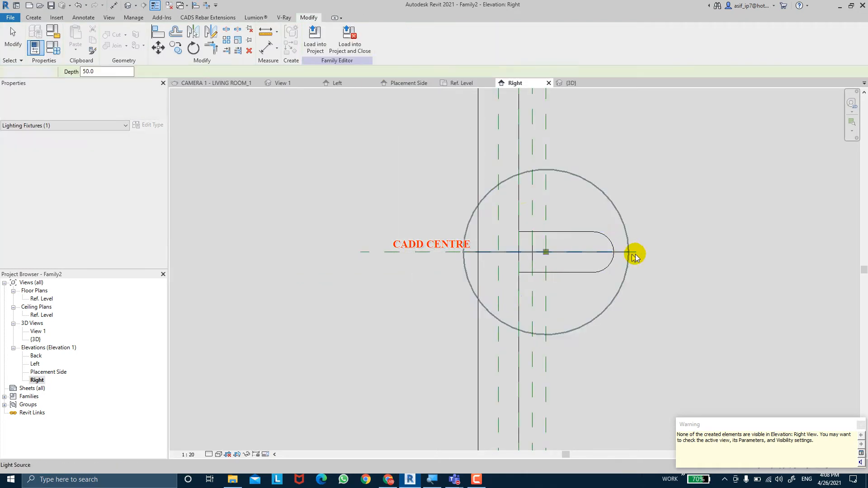
pyautogui.scroll(2, 633, 253)
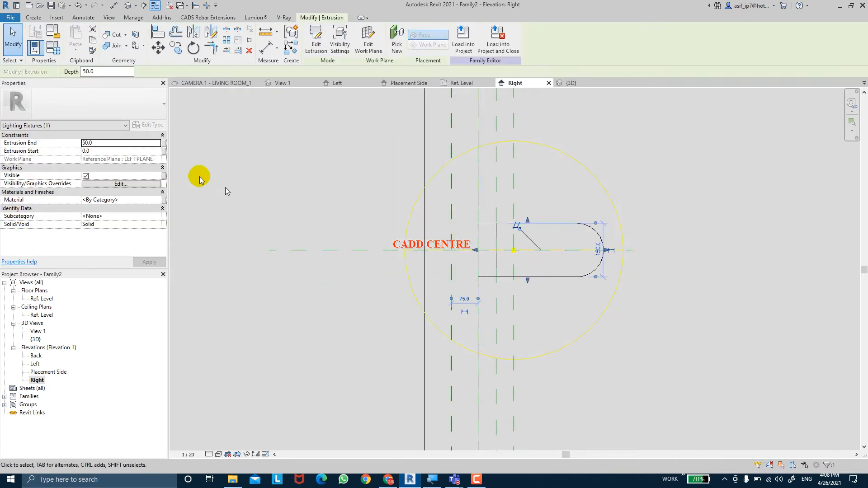
pyautogui.click(128, 8)
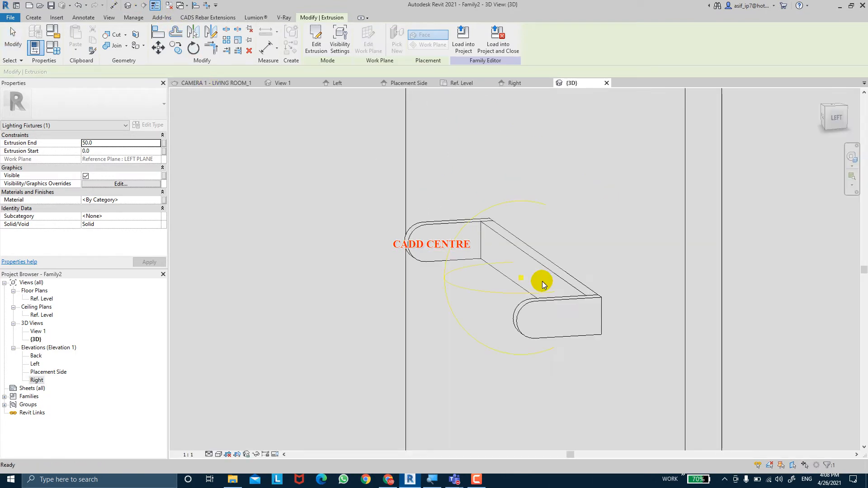
pyautogui.scroll(-3, 542, 281)
pyautogui.keyDown('shift'); pyautogui.moveTo(479, 297); pyautogui.dragTo(327, 293, button='middle'); pyautogui.keyUp('shift')
pyautogui.scroll(2, 453, 359)
pyautogui.keyDown('shift'); pyautogui.moveTo(495, 384); pyautogui.dragTo(450, 290, button='middle'); pyautogui.keyUp('shift')
# Review the dimension parameters of Type 1 in Family Types and apply them unchanged
pyautogui.click(56, 49)
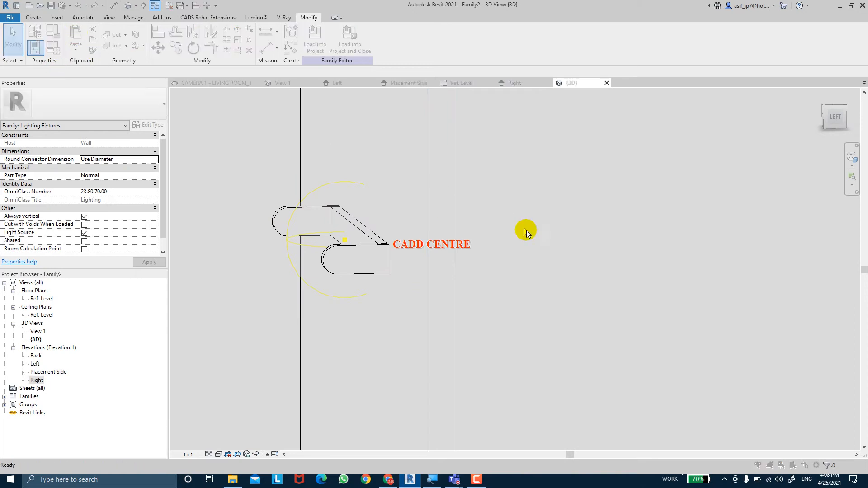
pyautogui.click(568, 197)
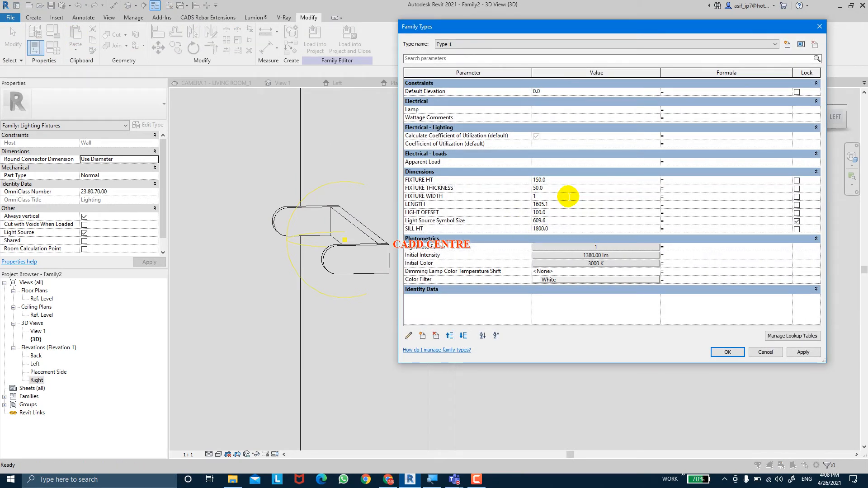
pyautogui.click(800, 353)
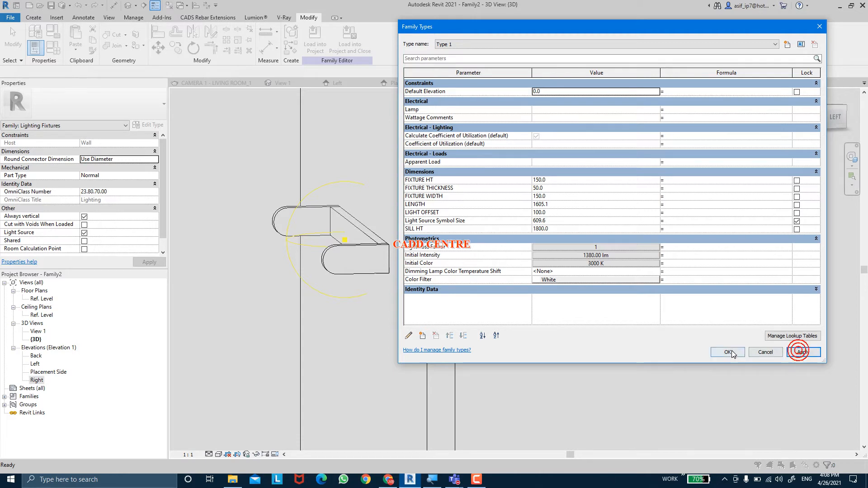
pyautogui.click(729, 352)
# Edit the sketch of the end-piece extrusion hosted on RIGHT PLANE and show it in the Left elevation
pyautogui.keyDown('shift'); pyautogui.moveTo(481, 301); pyautogui.dragTo(494, 284, button='middle'); pyautogui.keyUp('shift')
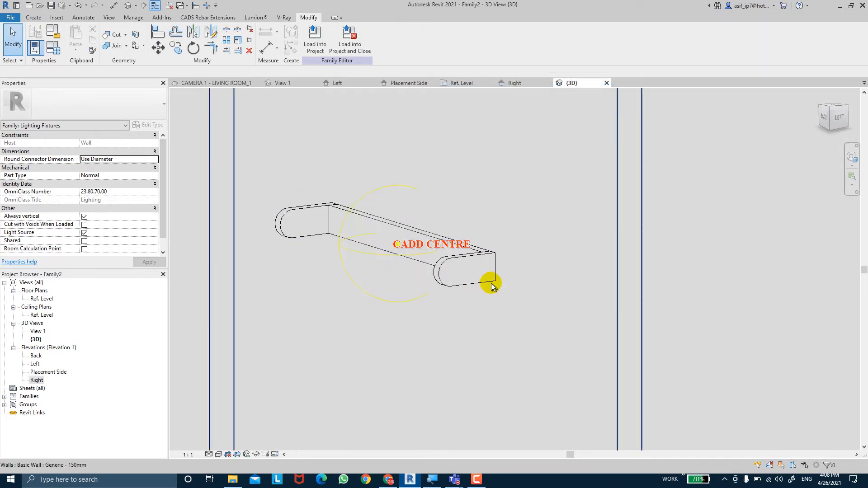
pyautogui.click(474, 265)
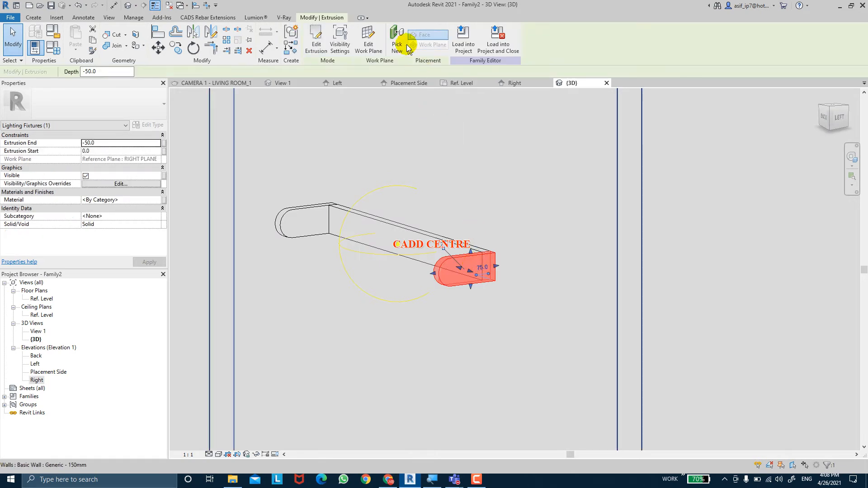
pyautogui.click(306, 51)
pyautogui.click(517, 268)
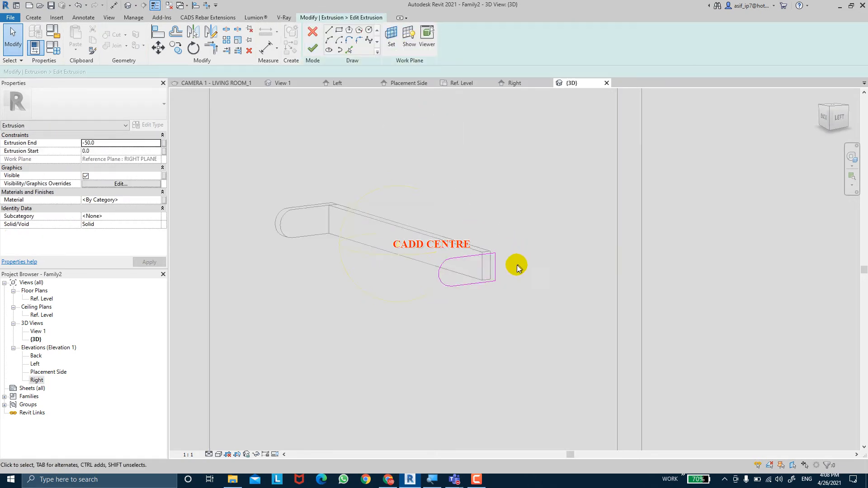
pyautogui.doubleClick(37, 364)
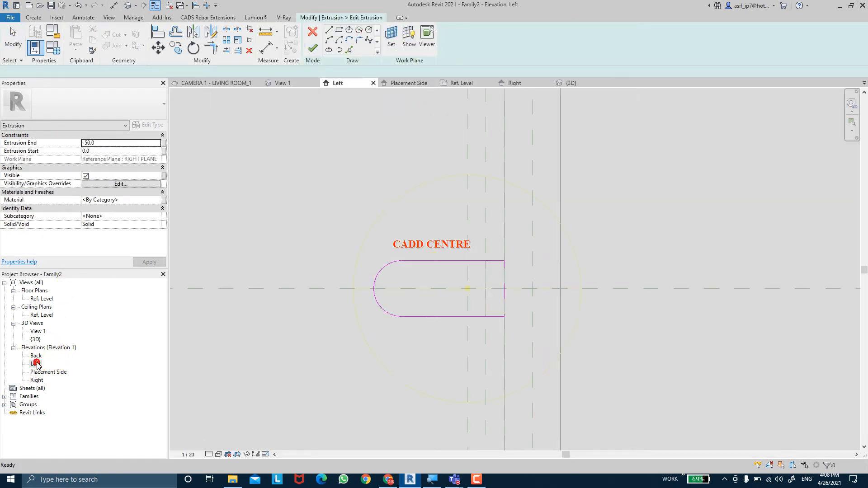
# Try to dimension the end profile from its wall-side edge to the arc's lower endpoint, placing it below the profile
pyautogui.click(266, 48)
pyautogui.scroll(-1, 497, 278)
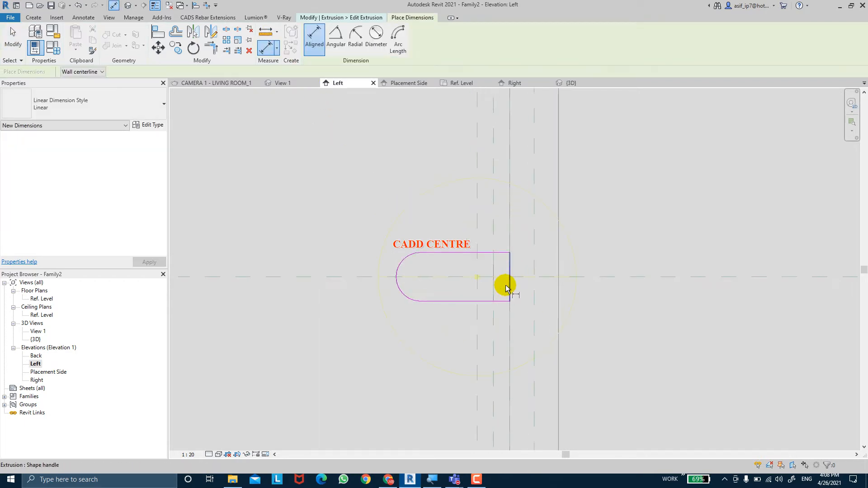
pyautogui.click(507, 285)
pyautogui.click(420, 302)
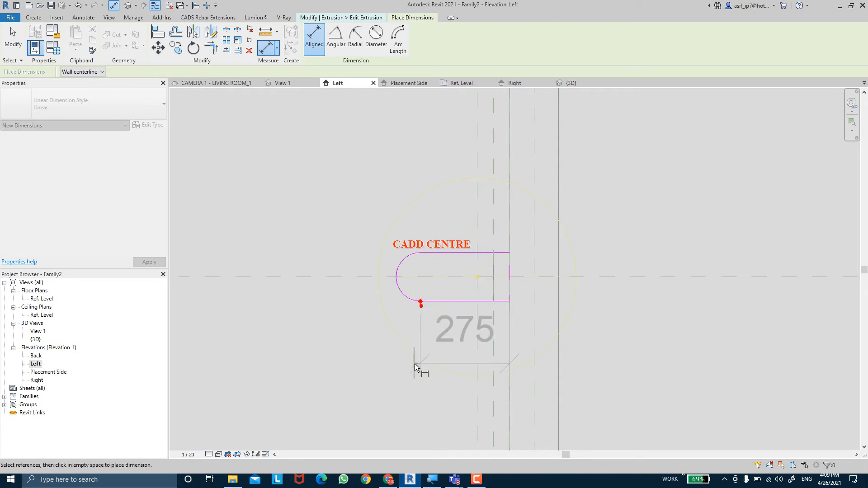
pyautogui.click(477, 410)
pyautogui.press('Escape')
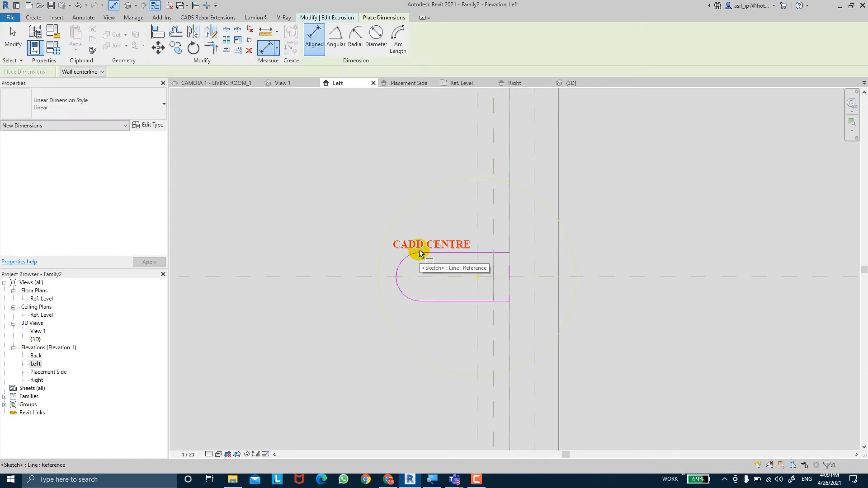
# Add an aligned dimension from the arc's upper endpoint to the profile's upper wall-side corner, placed above the profile
pyautogui.click(420, 253)
pyautogui.click(510, 253)
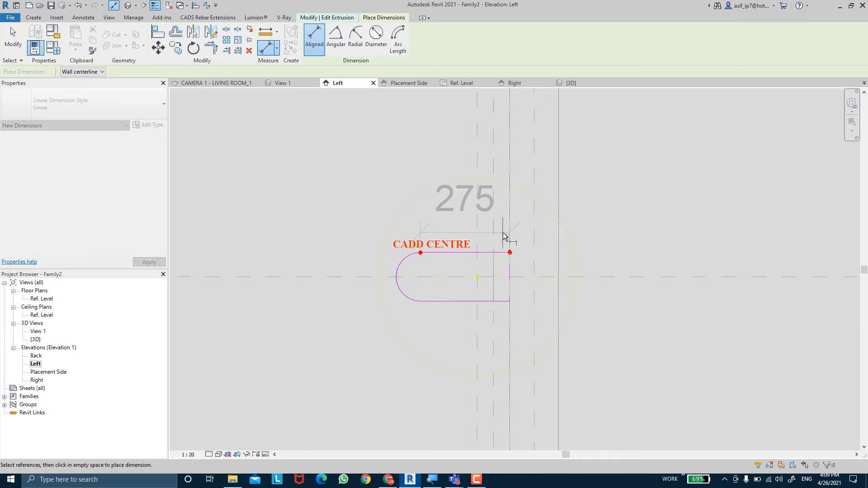
pyautogui.click(613, 183)
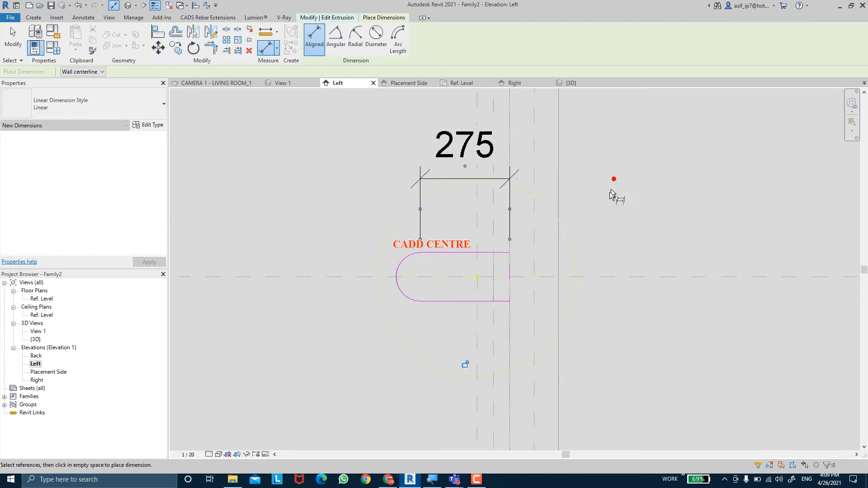
pyautogui.press('Escape')
pyautogui.press('Escape')
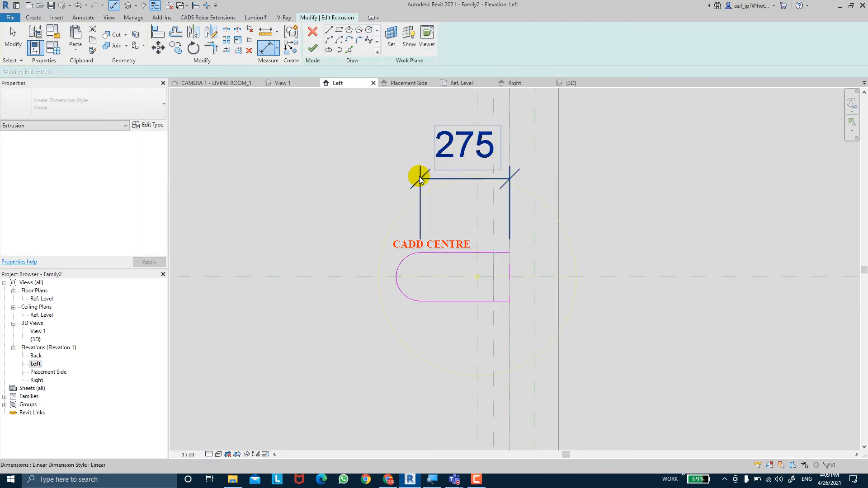
# Label the horizontal dimension above the profile with the FIXTURE WIDTH parameter
pyautogui.click(417, 178)
pyautogui.click(367, 38)
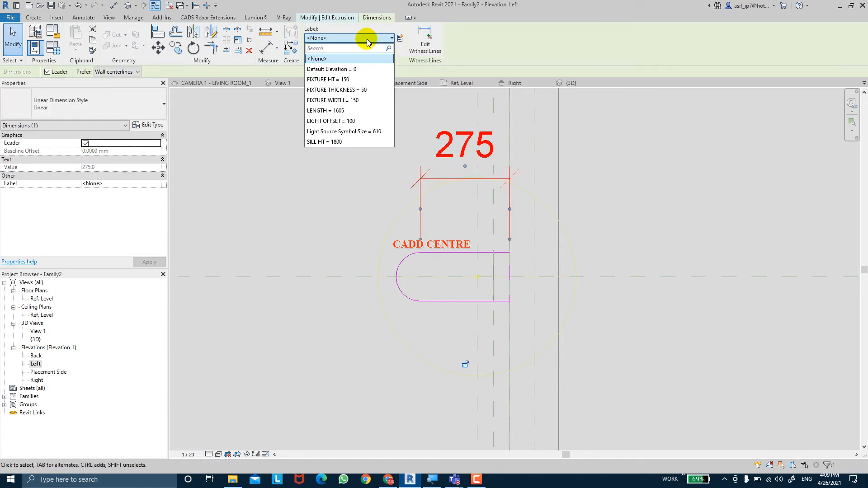
pyautogui.click(367, 100)
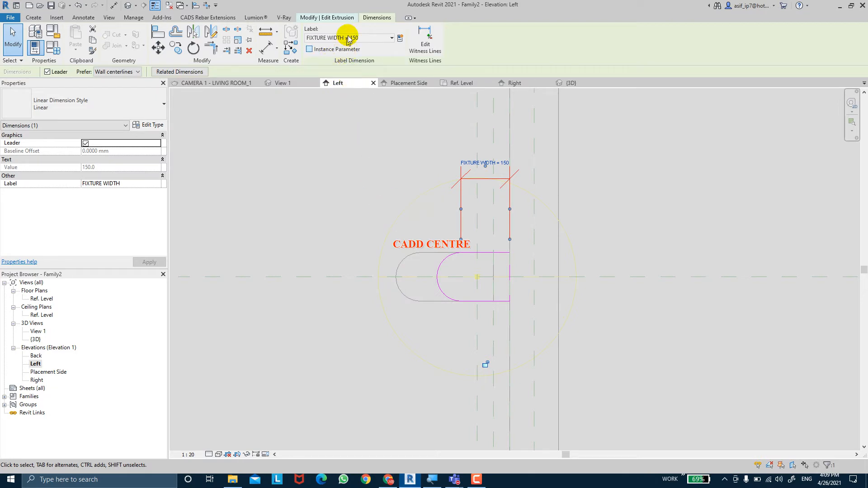
pyautogui.click(268, 50)
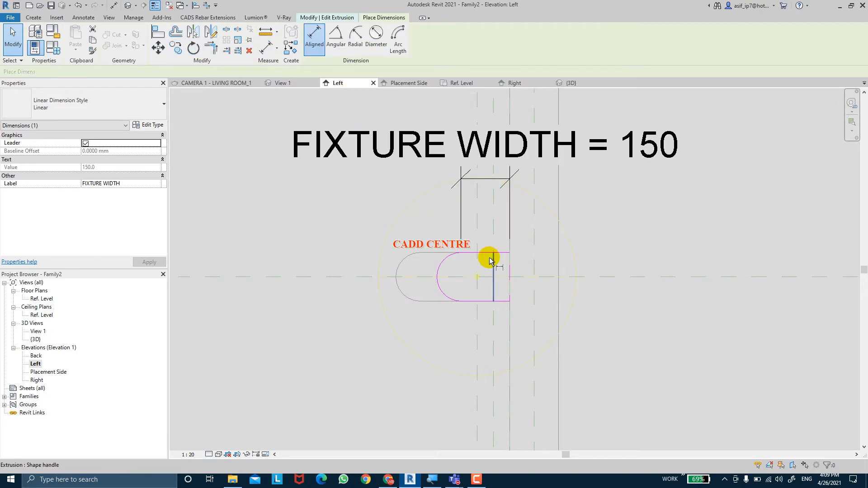
pyautogui.click(488, 301)
pyautogui.click(489, 256)
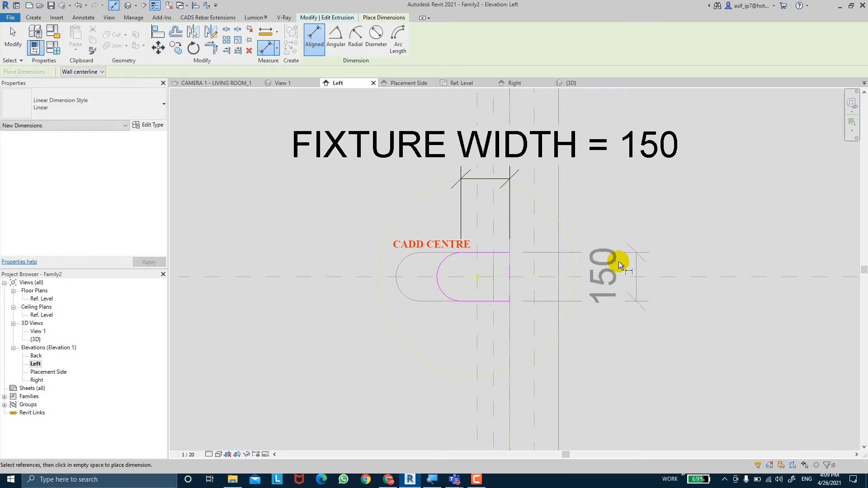
pyautogui.press('Escape')
pyautogui.press('Escape')
# Add an aligned dimension between the end profile's lower and upper horizontal edges, placed beyond the wall side of the profile
pyautogui.click(268, 49)
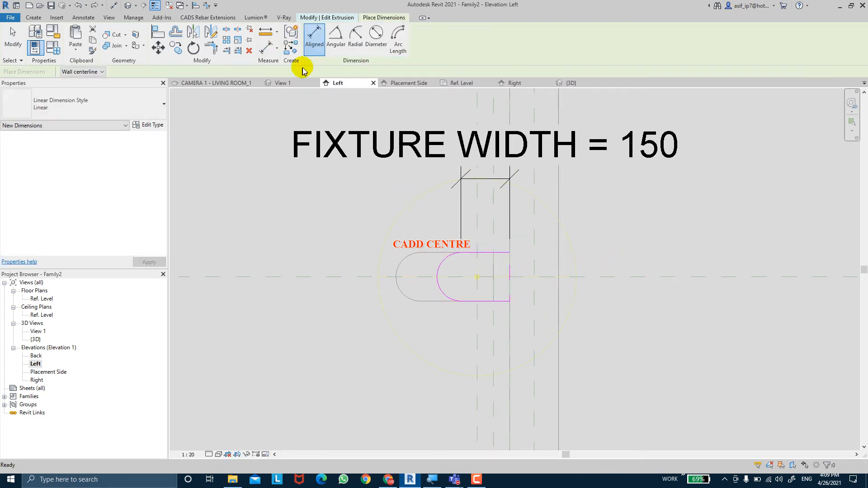
pyautogui.click(485, 301)
pyautogui.click(489, 256)
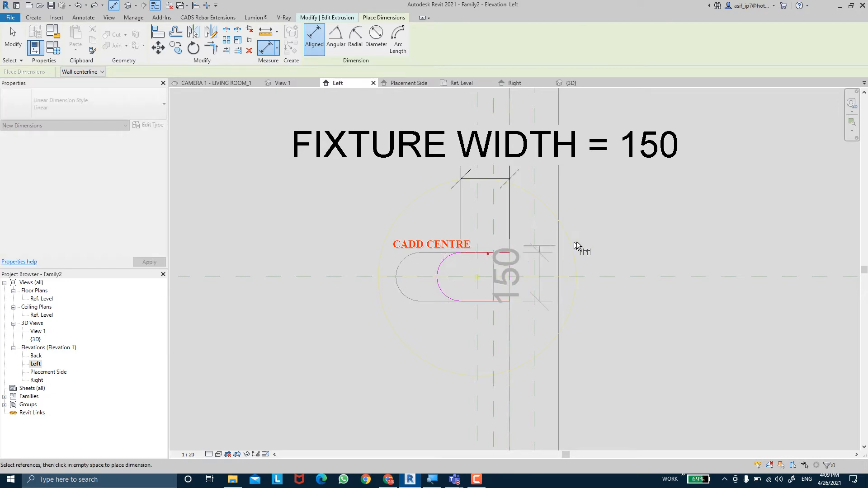
pyautogui.click(660, 262)
pyautogui.press('Escape')
pyautogui.press('Escape')
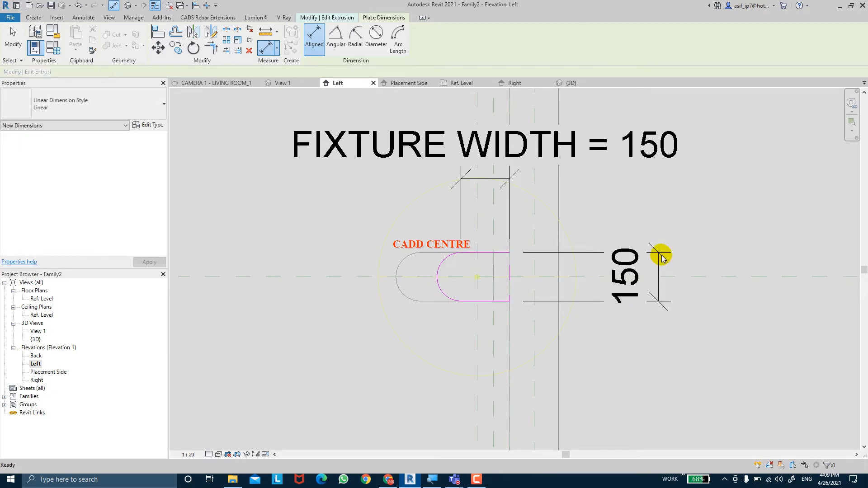
# Label the end profile's vertical dimension with the FIXTURE HT parameter
pyautogui.click(622, 257)
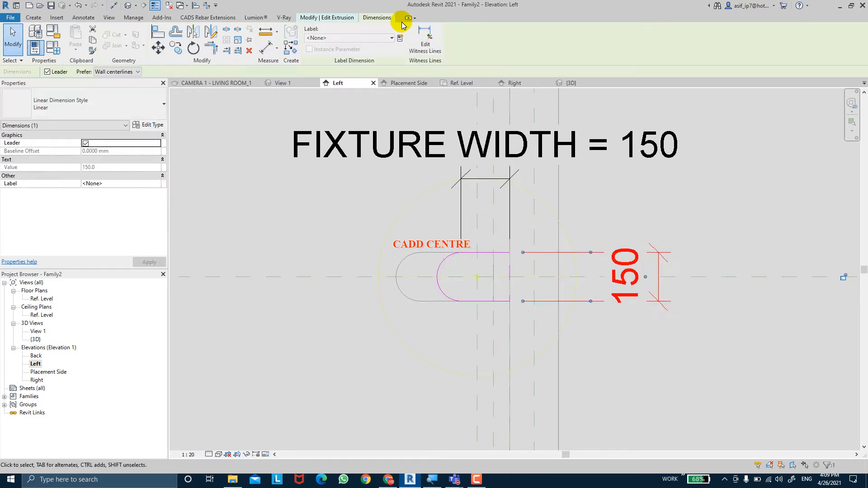
pyautogui.click(369, 38)
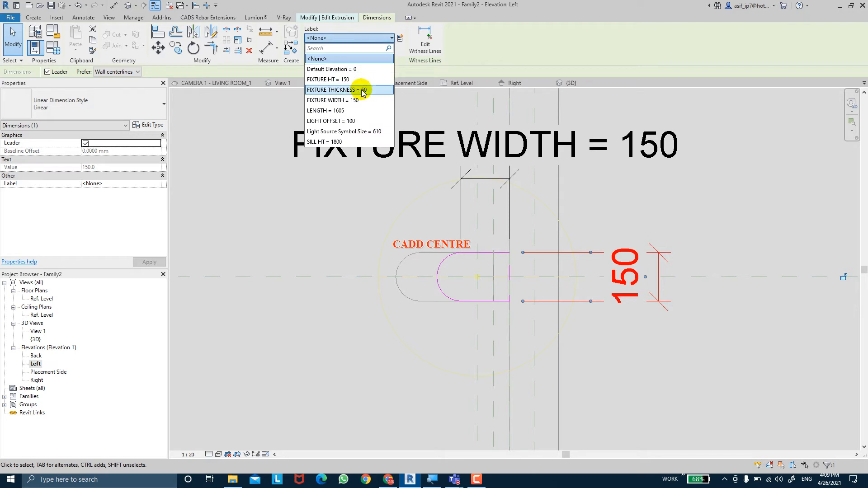
pyautogui.click(361, 80)
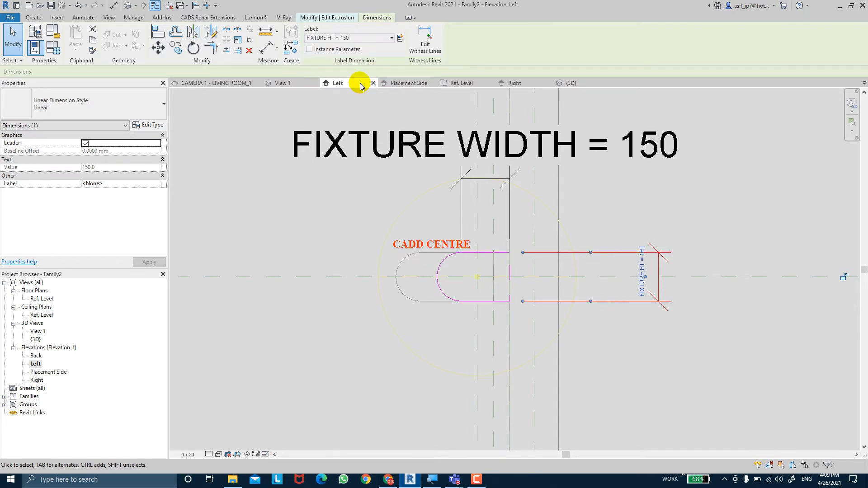
pyautogui.click(452, 170)
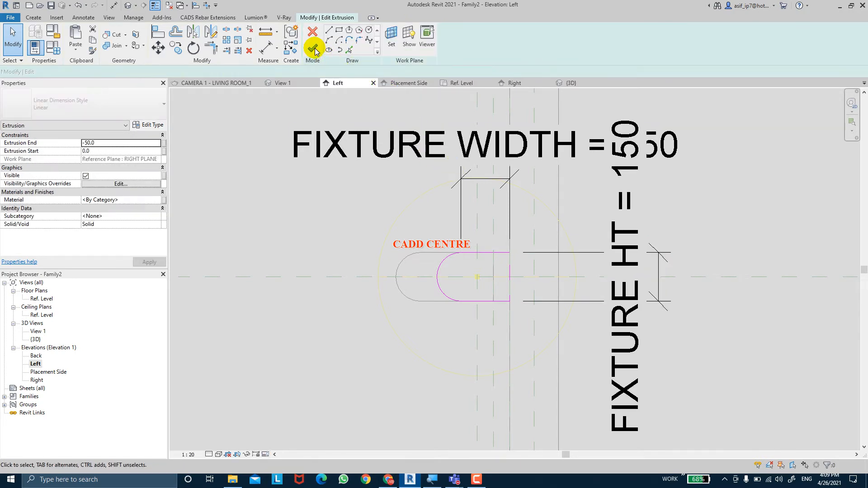
# Finish the current extrusion sketch and edit the sketch of the end-piece extrusion hosted on LEFT PLANE
pyautogui.click(316, 51)
pyautogui.click(437, 219)
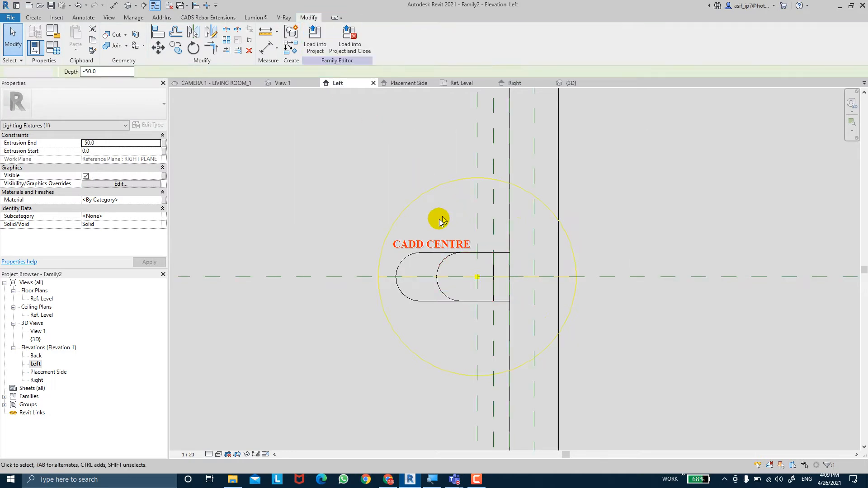
pyautogui.click(415, 252)
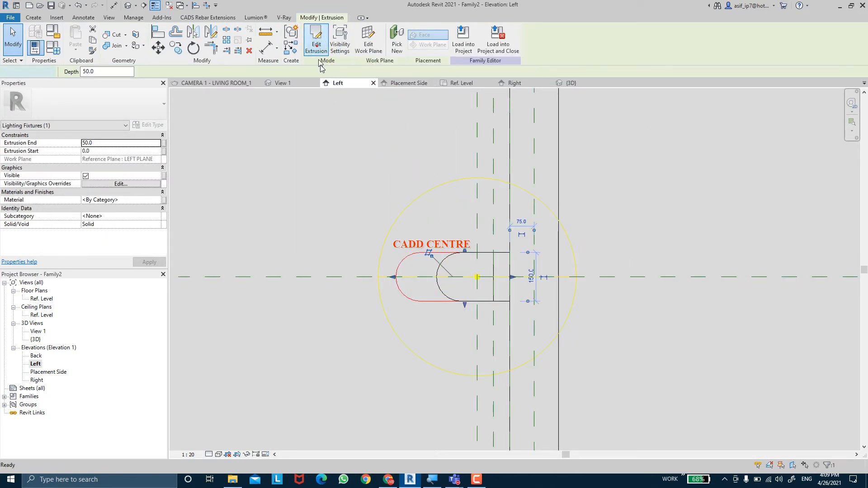
pyautogui.click(317, 45)
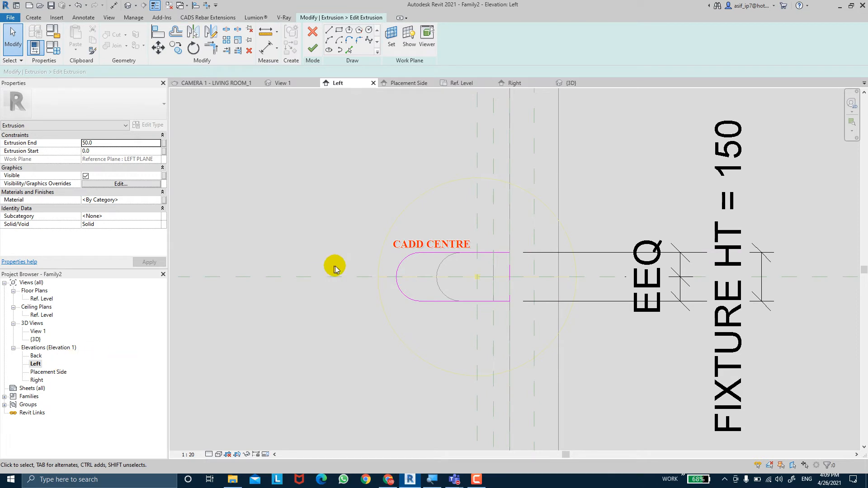
# Try to dimension the LEFT PLANE end profile horizontally from the wall side to the arc's upper endpoint, above the profile
pyautogui.click(262, 51)
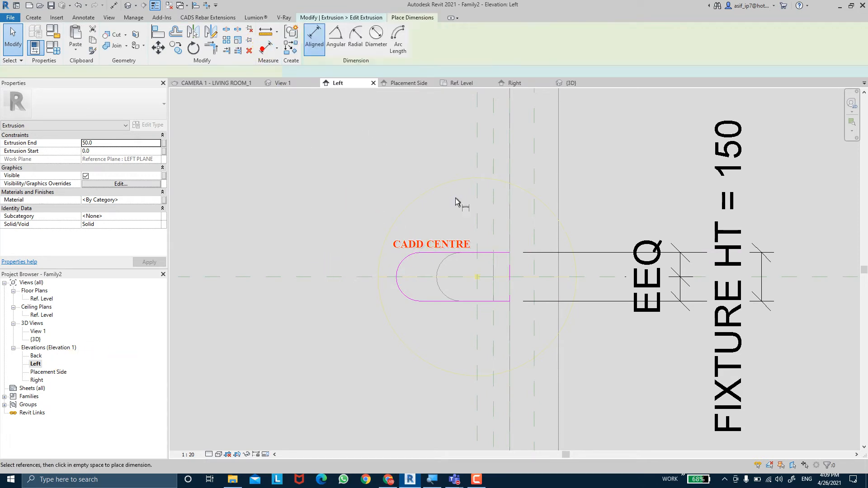
pyautogui.click(425, 256)
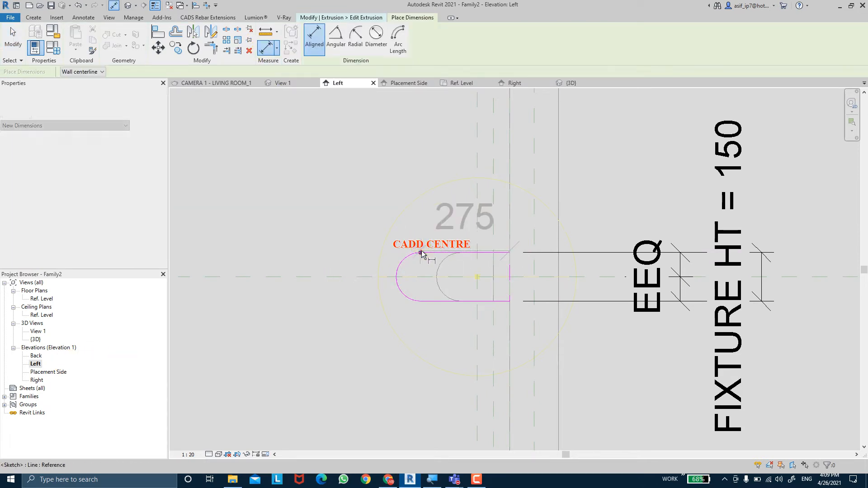
pyautogui.click(427, 151)
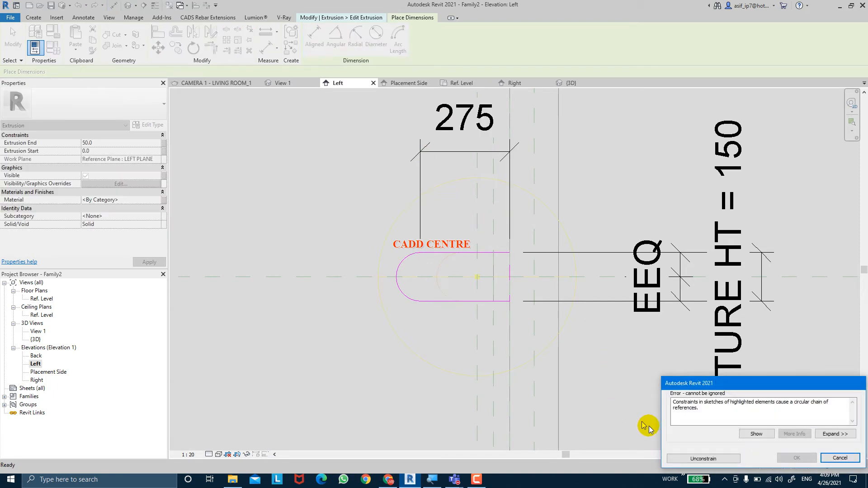
pyautogui.click(703, 459)
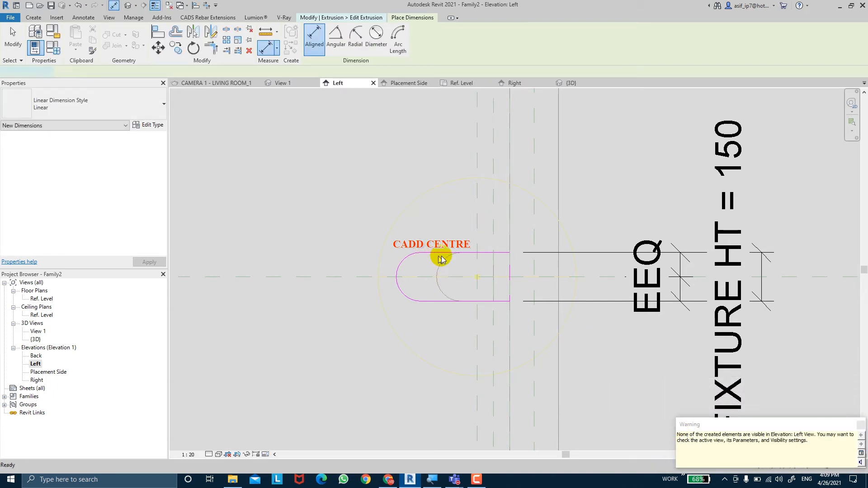
pyautogui.press('Escape')
pyautogui.press('Escape')
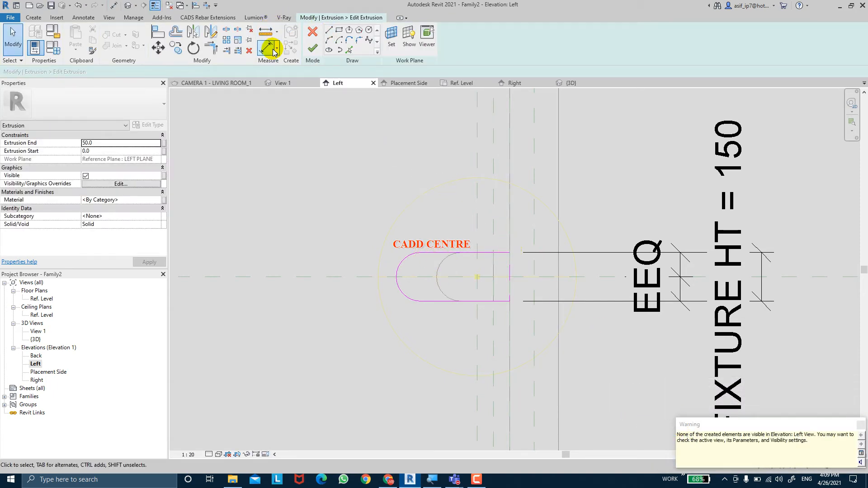
pyautogui.click(510, 258)
pyautogui.click(510, 255)
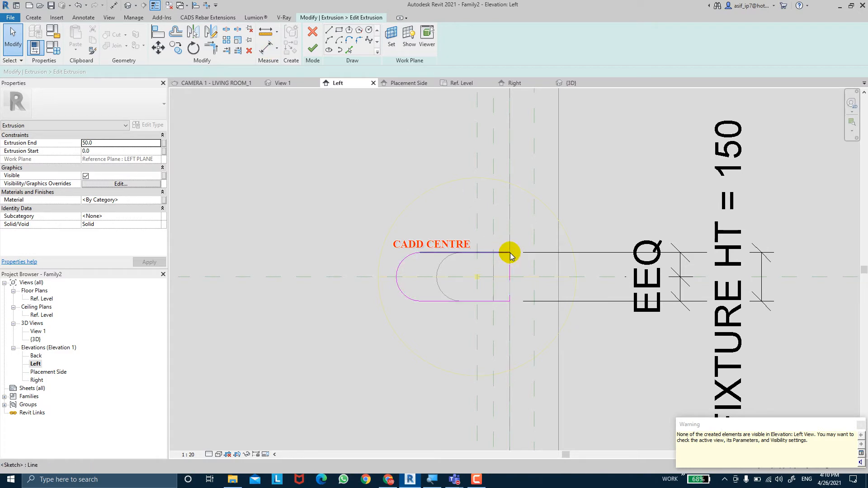
pyautogui.press('Tab')
pyautogui.click(510, 253)
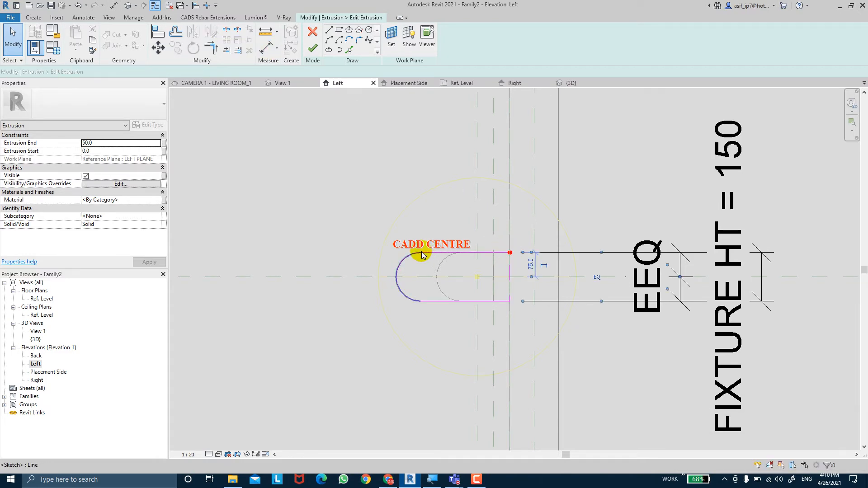
pyautogui.click(266, 47)
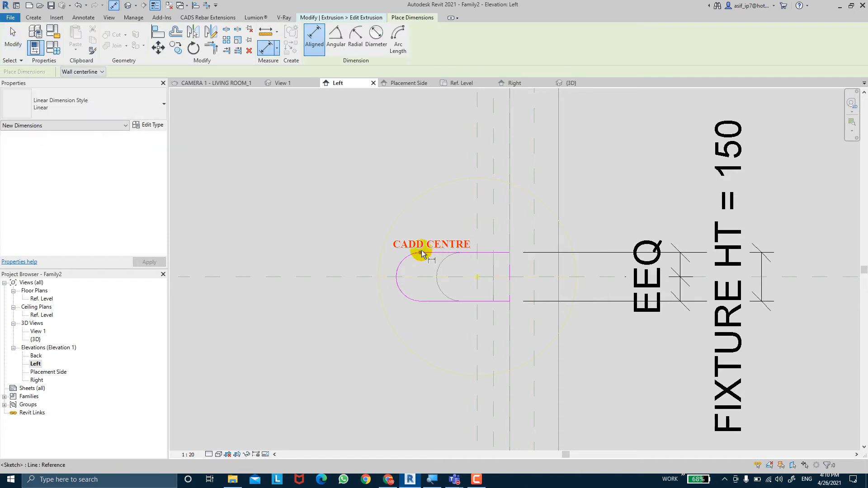
pyautogui.press('Escape')
# Add an aligned dimension from the profile's upper wall-side corner to the arc's upper endpoint, placed above the profile
pyautogui.click(270, 51)
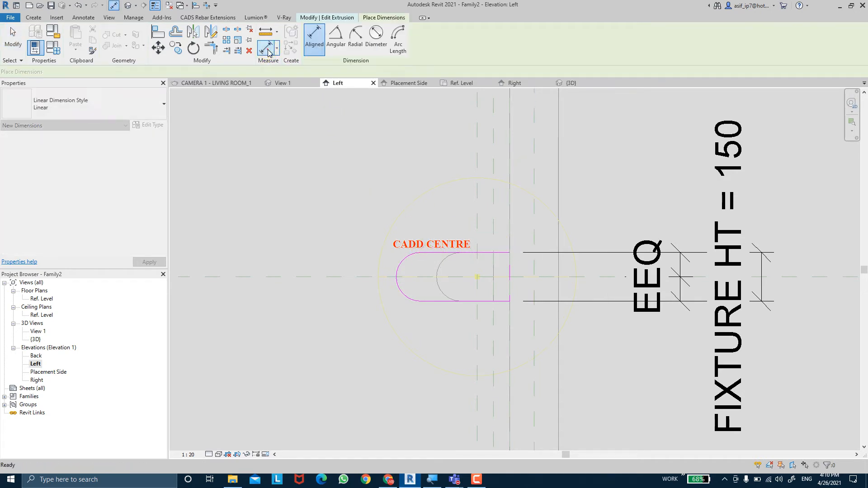
pyautogui.click(510, 253)
pyautogui.click(421, 253)
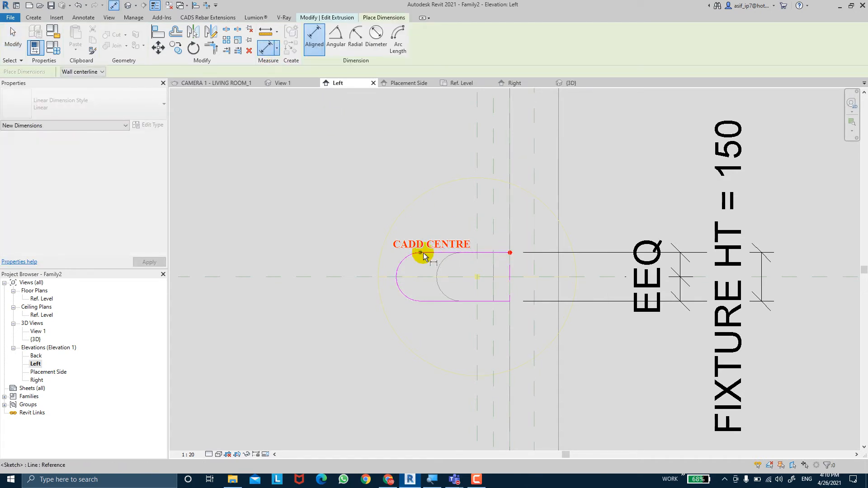
pyautogui.click(424, 155)
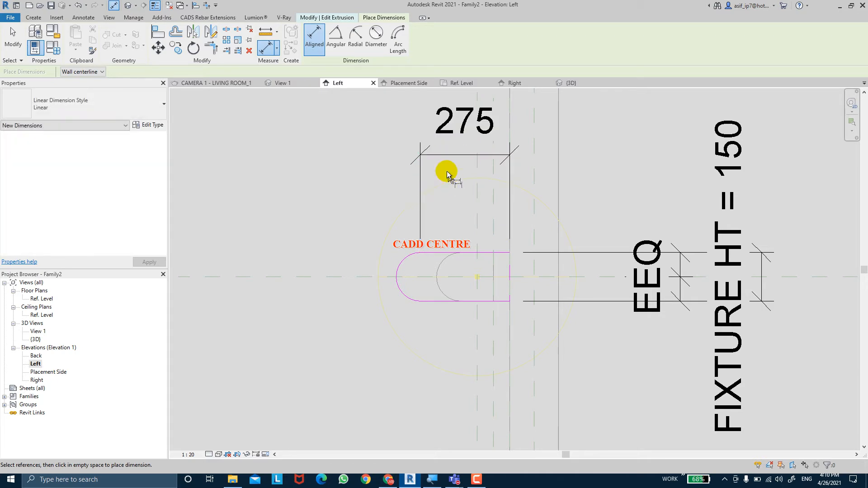
pyautogui.press('Escape')
# Label the LEFT PLANE profile's horizontal dimension with the FIXTURE WIDTH parameter and finish the extrusion sketch
pyautogui.click(432, 155)
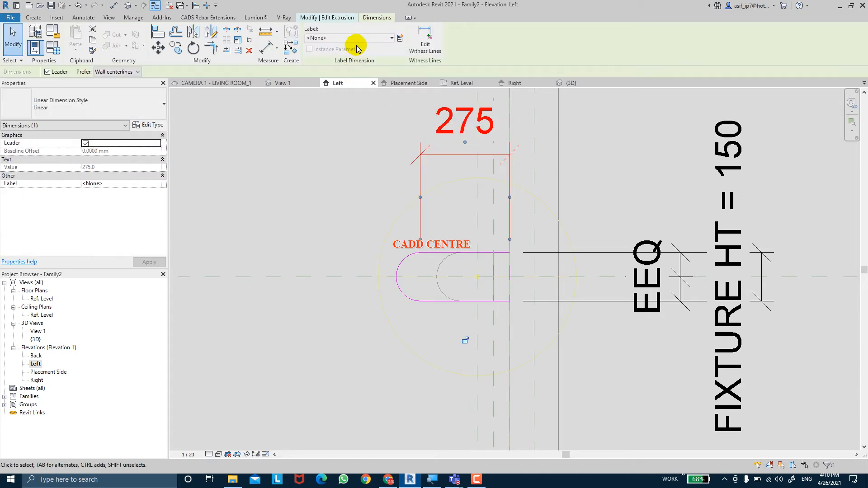
pyautogui.click(353, 38)
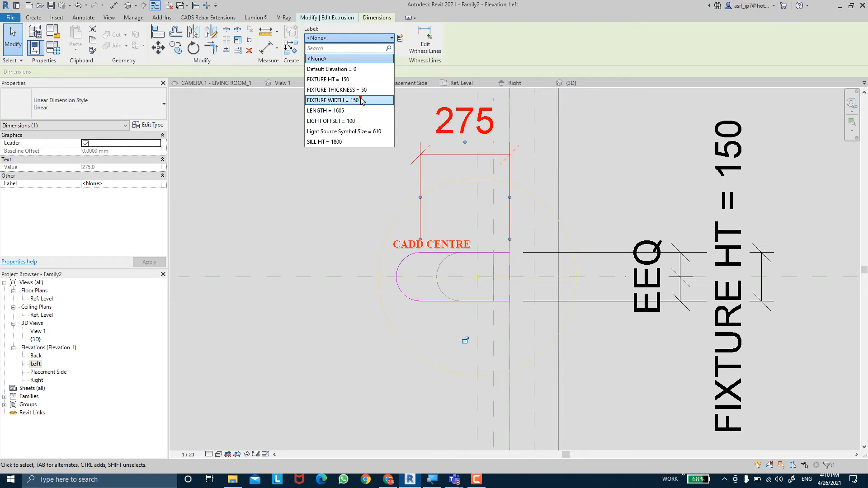
pyautogui.click(361, 101)
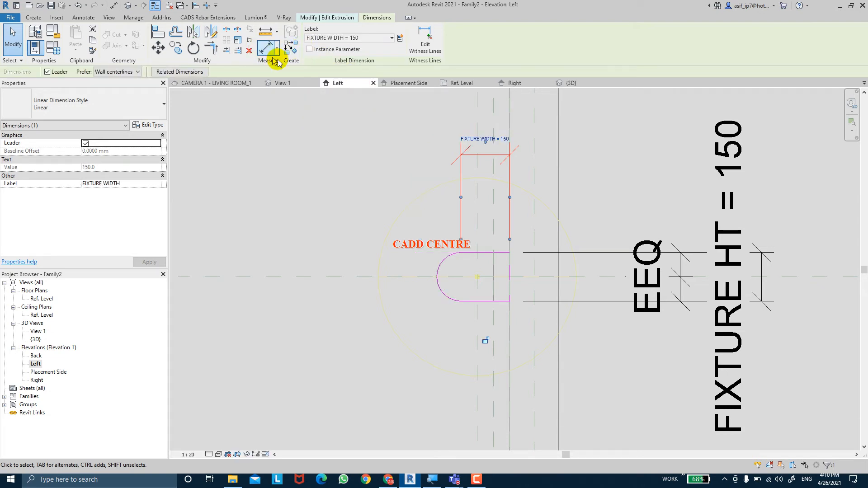
pyautogui.click(365, 192)
pyautogui.scroll(-2, 364, 189)
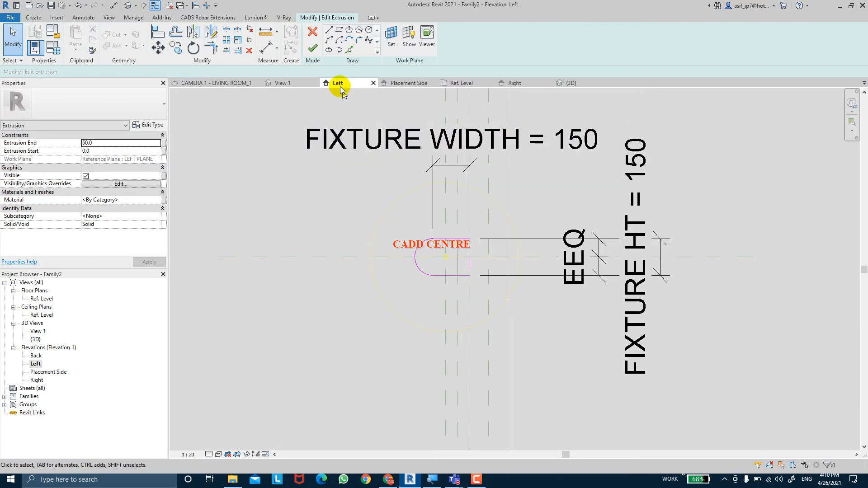
pyautogui.click(312, 48)
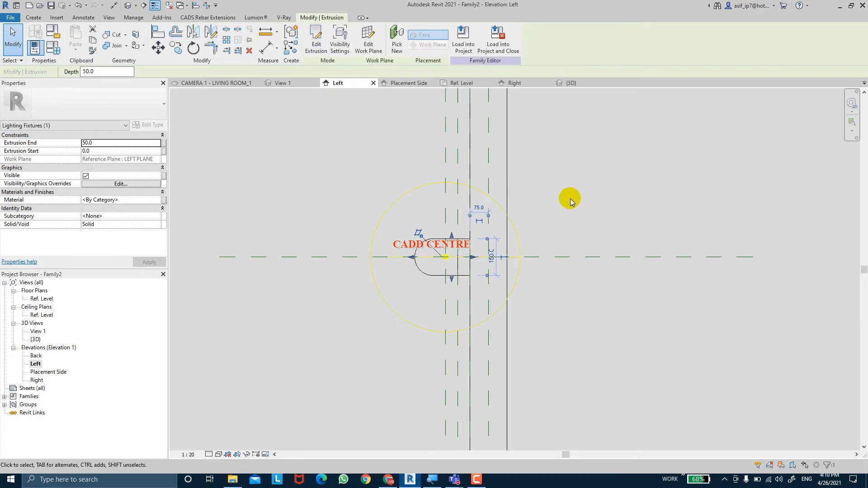
pyautogui.click(572, 202)
# With the fixture shown in 3D, set FIXTURE WIDTH to 200 and FIXTURE THICKNESS to 30 in the family types and apply them
pyautogui.scroll(-3, 570, 202)
pyautogui.scroll(2, 523, 203)
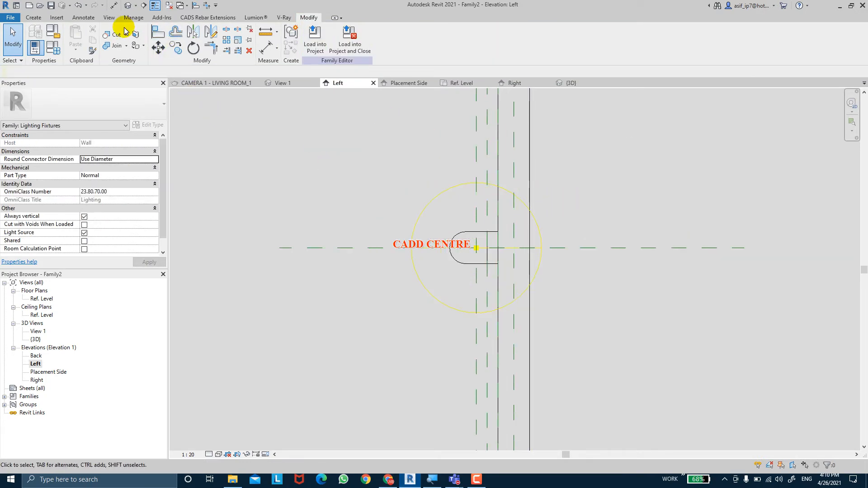
pyautogui.click(129, 6)
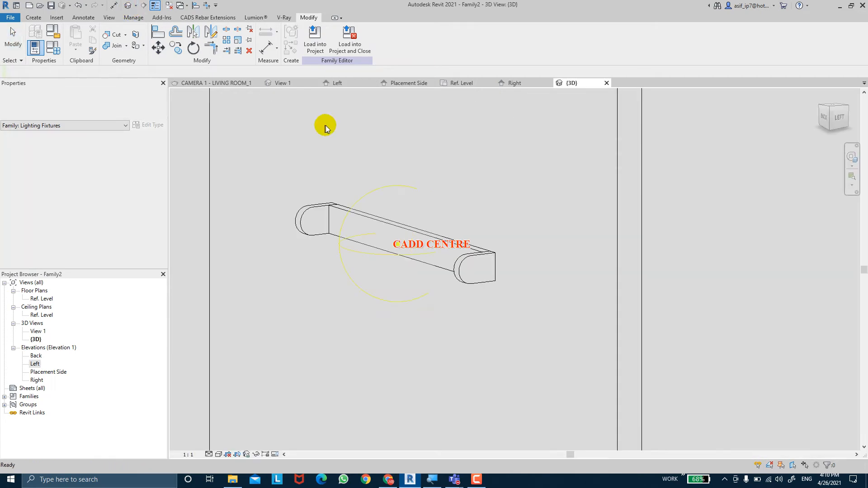
pyautogui.keyDown('shift'); pyautogui.moveTo(509, 237); pyautogui.dragTo(483, 182, button='middle'); pyautogui.keyUp('shift')
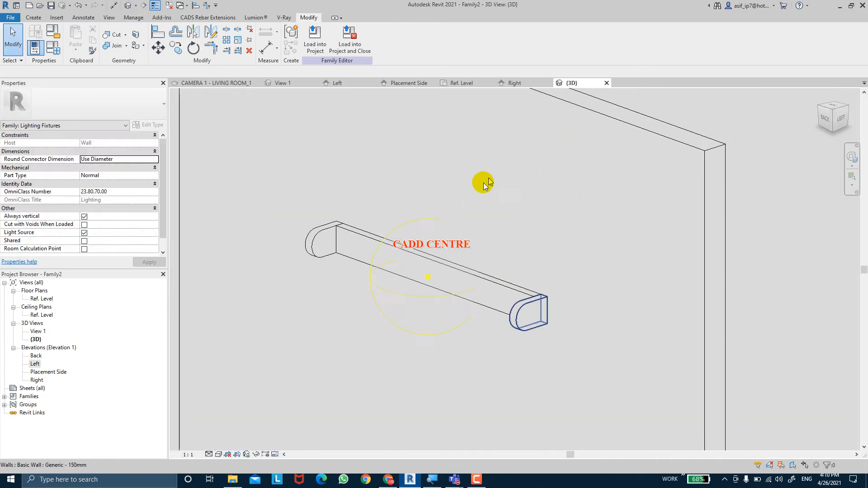
pyautogui.click(51, 53)
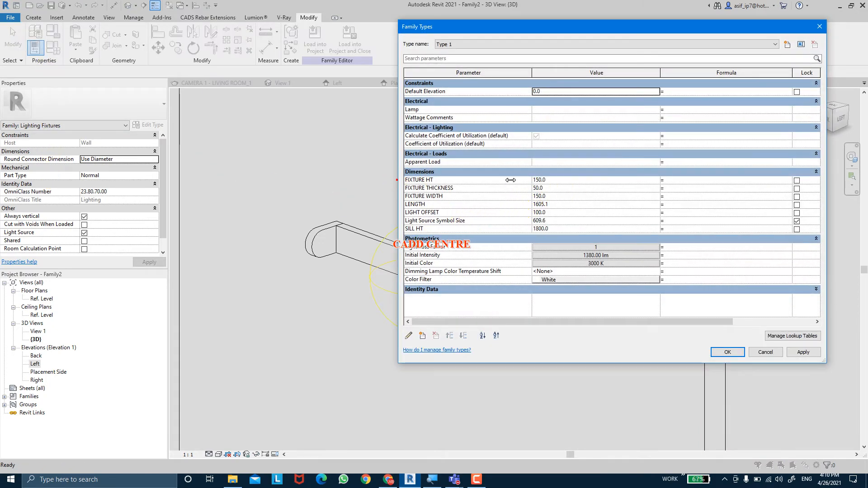
pyautogui.moveTo(510, 180); pyautogui.dragTo(645, 192)
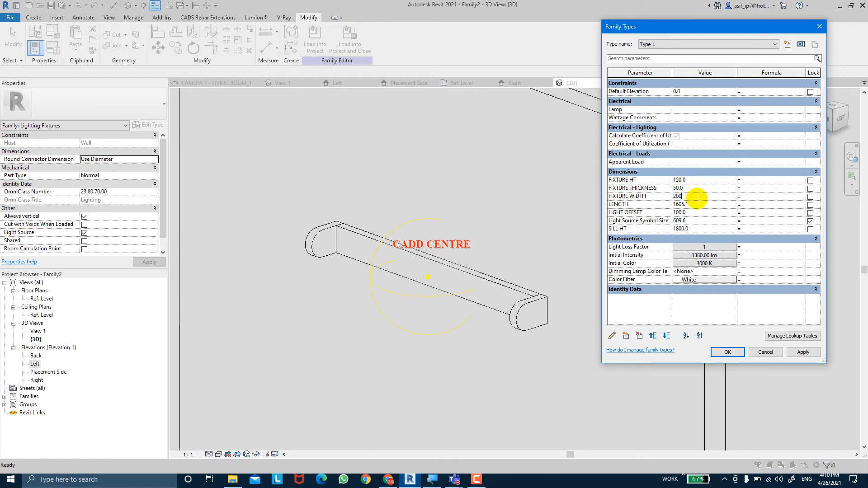
pyautogui.click(803, 352)
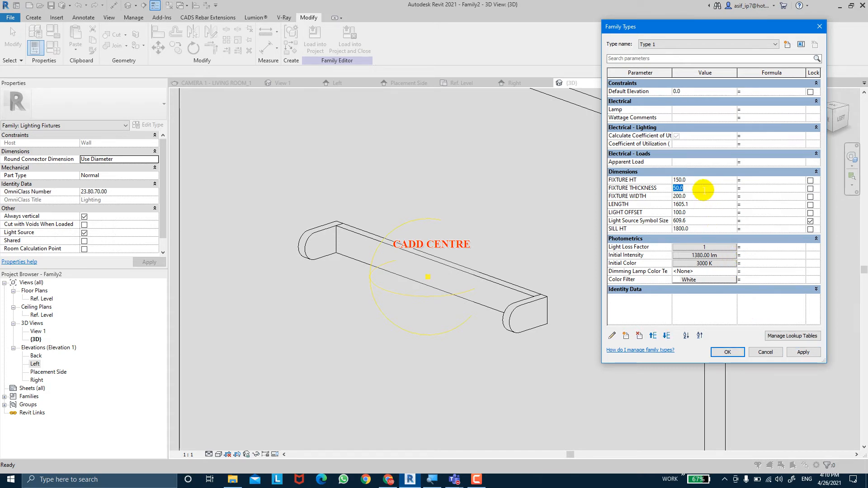
pyautogui.click(807, 355)
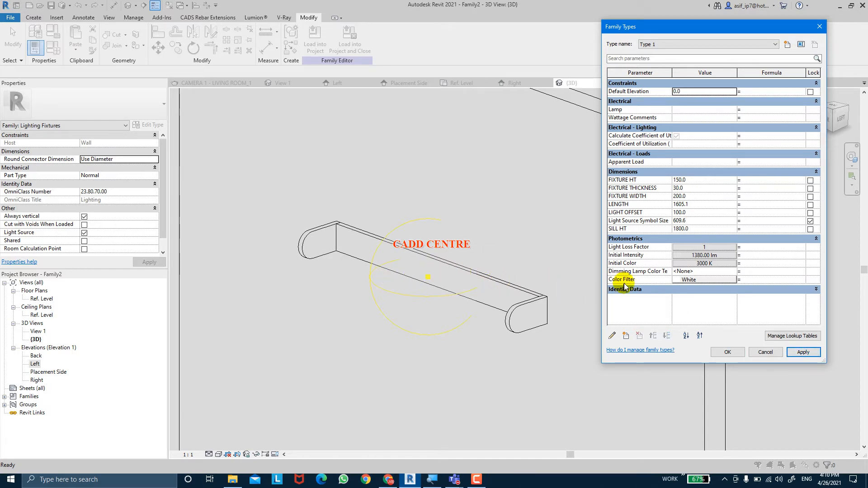
# Close the family types and select the middle extrusion and both end pieces of the fixture in the 3D view
pyautogui.click(722, 353)
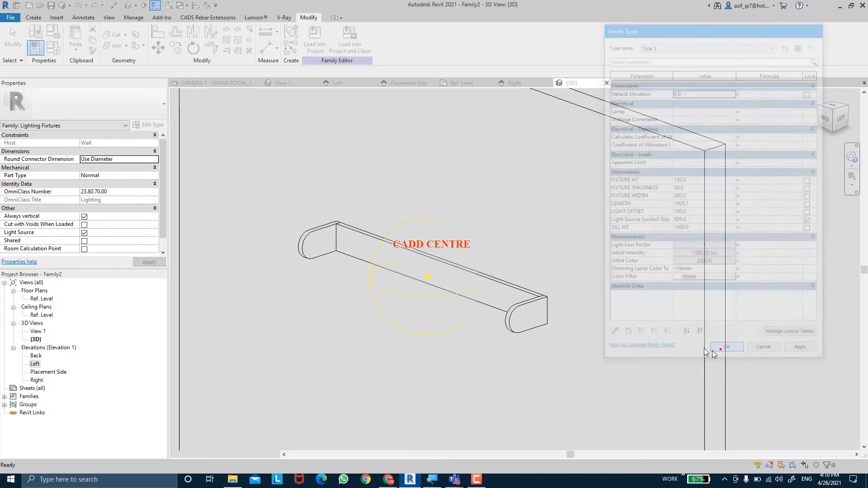
pyautogui.keyDown('shift'); pyautogui.moveTo(497, 344); pyautogui.dragTo(474, 295, button='middle'); pyautogui.keyUp('shift')
pyautogui.scroll(2, 475, 295)
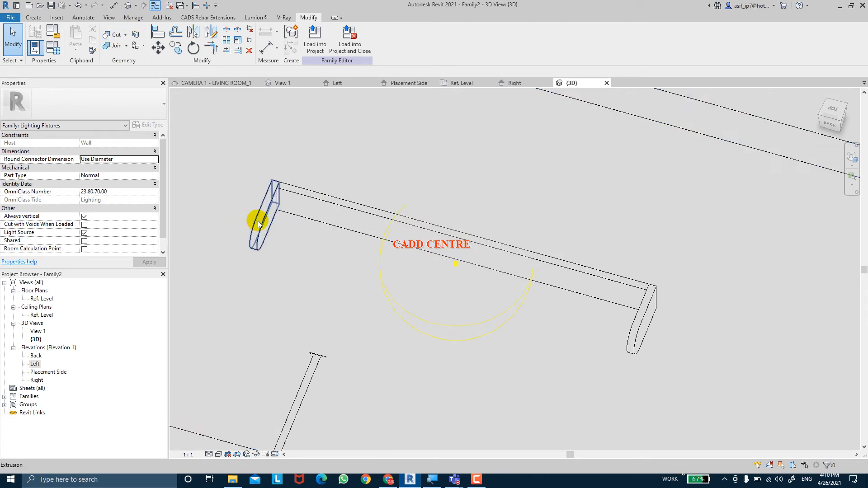
pyautogui.click(302, 205)
pyautogui.keyDown('ctrl'); pyautogui.click(639, 319); pyautogui.keyUp('ctrl')
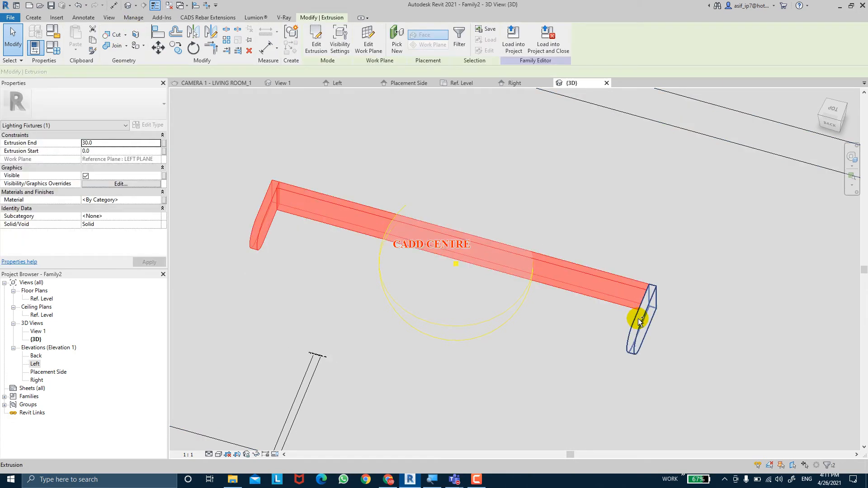
pyautogui.keyDown('shift'); pyautogui.moveTo(598, 324); pyautogui.dragTo(365, 255, button='middle'); pyautogui.keyUp('shift')
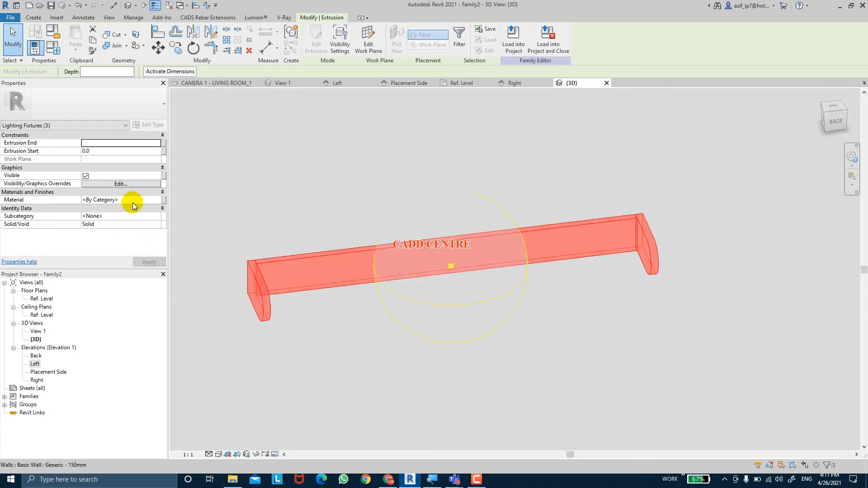
# Associate the material of the three selected extrusions with a new family type parameter named FIXTURE MATERIAL
pyautogui.click(163, 200)
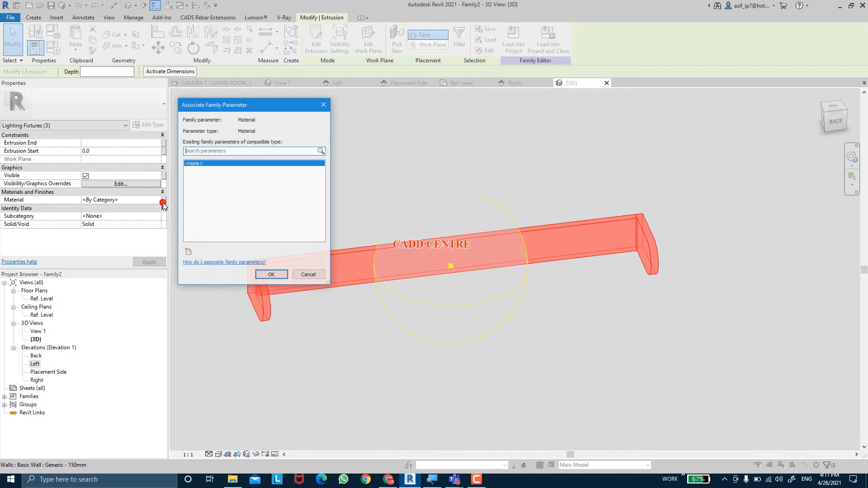
pyautogui.click(189, 252)
pyautogui.write('FIXTURE ')
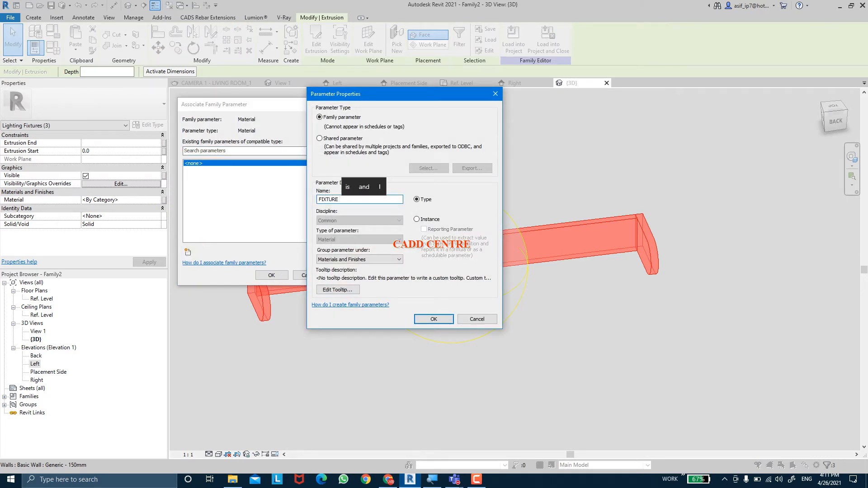
pyautogui.write('MATERI')
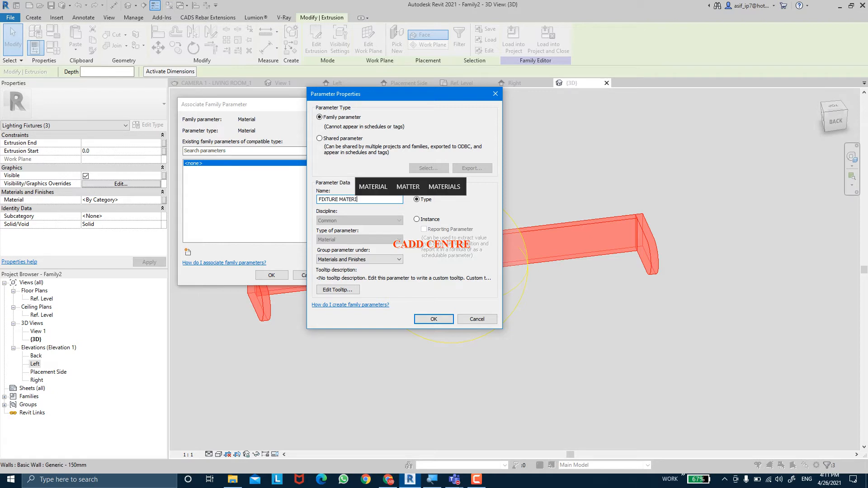
pyautogui.write('AL')
pyautogui.press('Return')
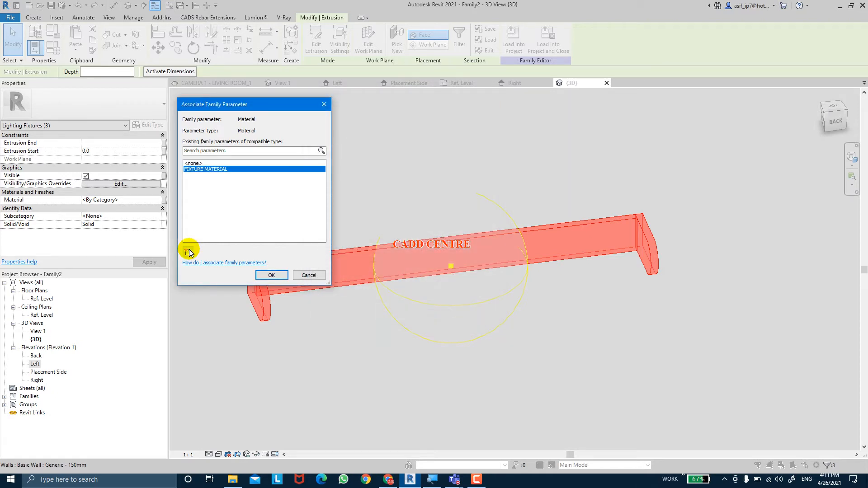
pyautogui.click(272, 276)
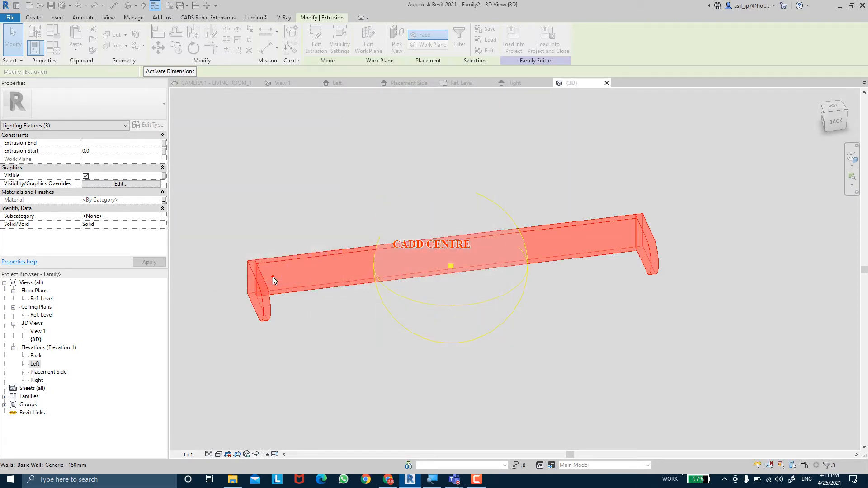
pyautogui.click(422, 251)
pyautogui.moveTo(422, 251)
pyautogui.keyDown('shift'); pyautogui.mouseDown(button='middle')
pyautogui.moveTo(442, 259)
pyautogui.moveTo(319, 248)
pyautogui.moveTo(440, 271)
pyautogui.moveTo(421, 261)
pyautogui.moveTo(437, 250)
pyautogui.mouseUp(button='middle'); pyautogui.keyUp('shift')
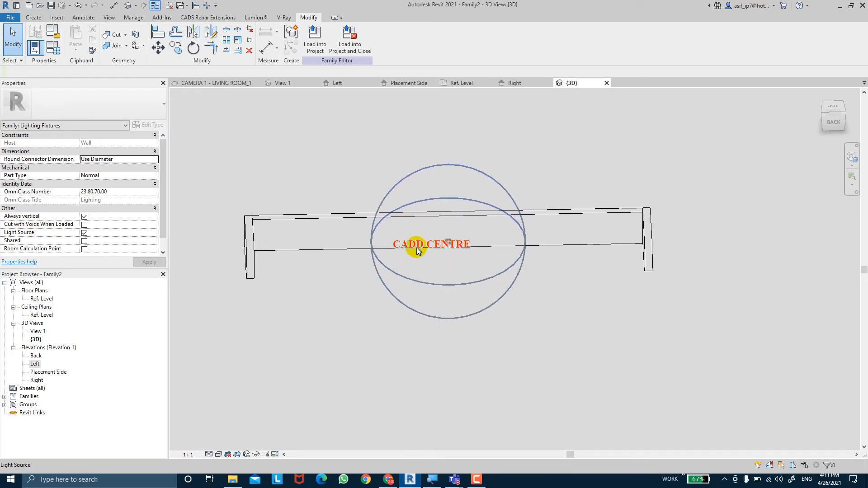
# In the Left elevation, nudge the Light Source Axis (F/R) reference plane away from the wall, about 130 mm from the FIXTURE END plane
pyautogui.doubleClick(35, 364)
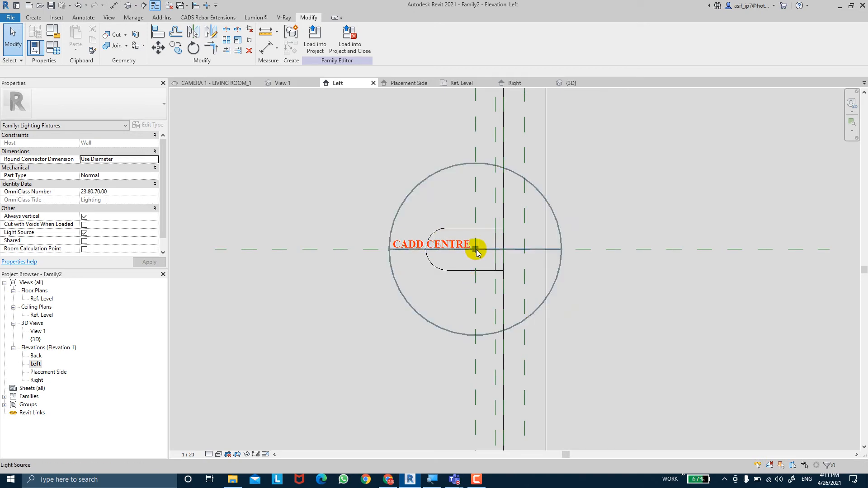
pyautogui.scroll(-3, 474, 303)
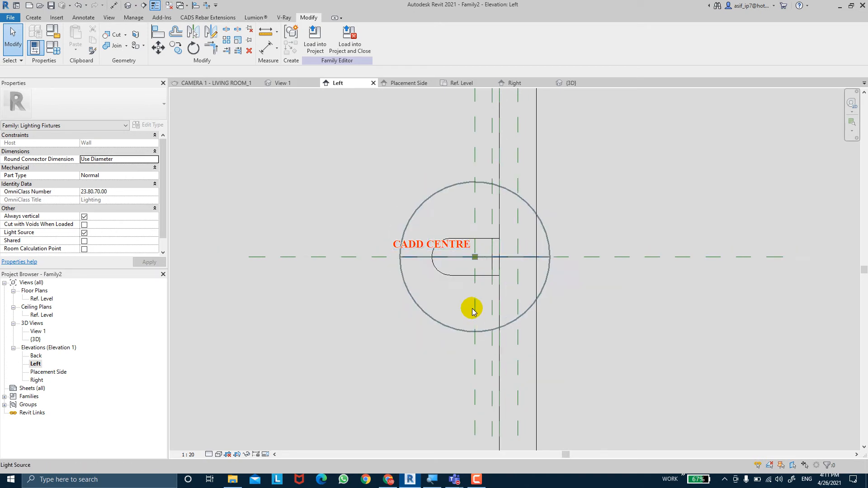
pyautogui.click(473, 387)
pyautogui.press('Left')
pyautogui.press('Left')
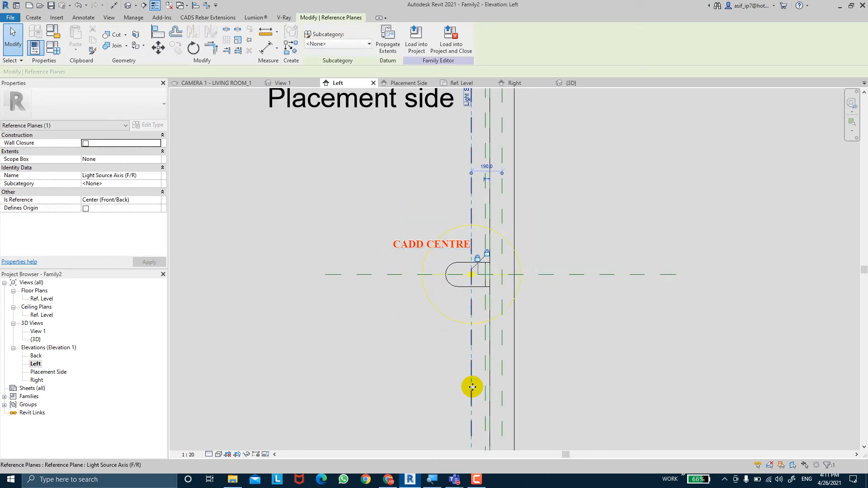
pyautogui.press('Left')
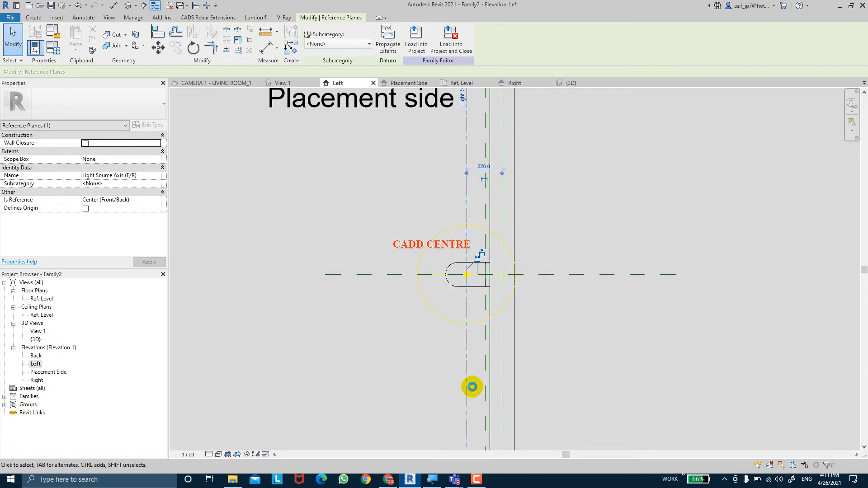
pyautogui.click(573, 192)
# Try to add an aligned dimension between the FIXTURE END and Light Source Axis (F/R) reference planes above the fixture
pyautogui.scroll(1, 549, 236)
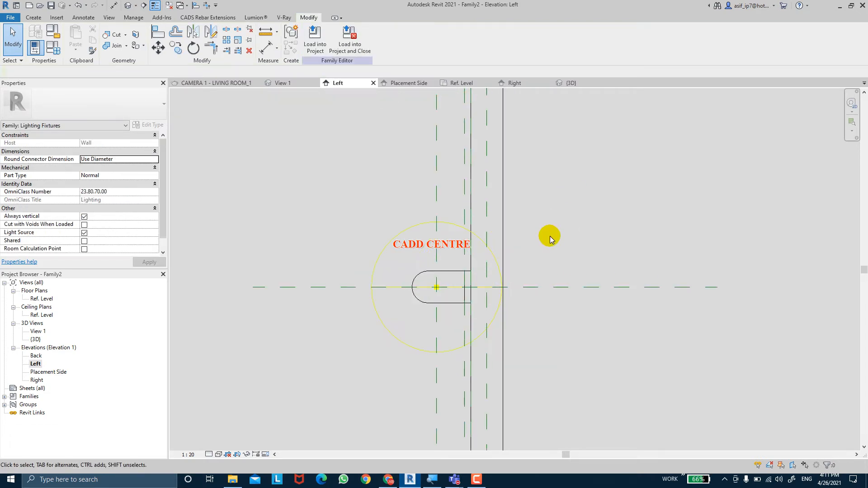
pyautogui.scroll(2, 441, 306)
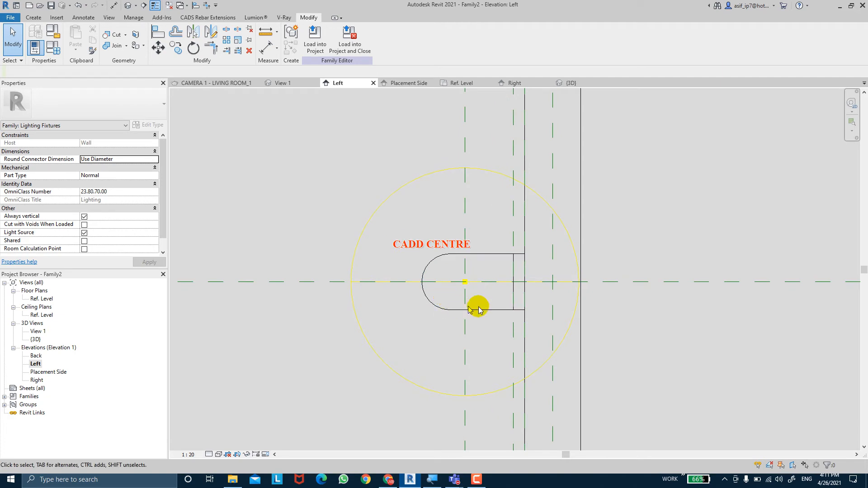
pyautogui.scroll(-3, 478, 253)
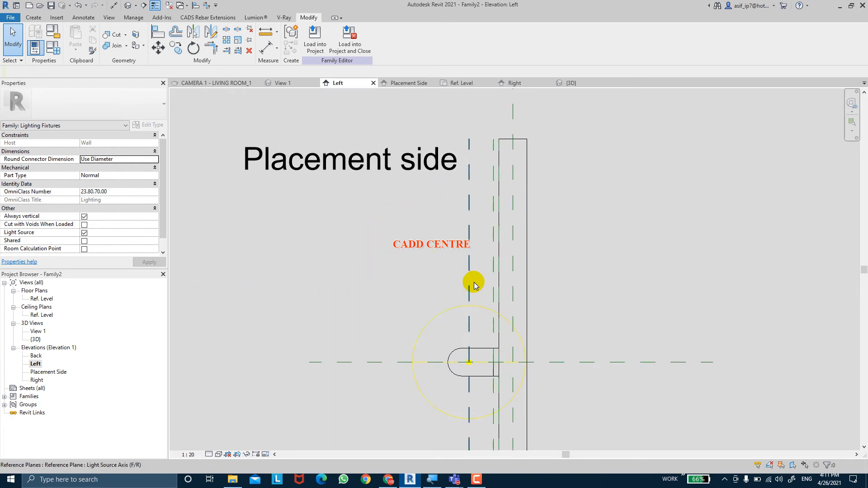
pyautogui.moveTo(475, 286); pyautogui.dragTo(462, 256, button='middle')
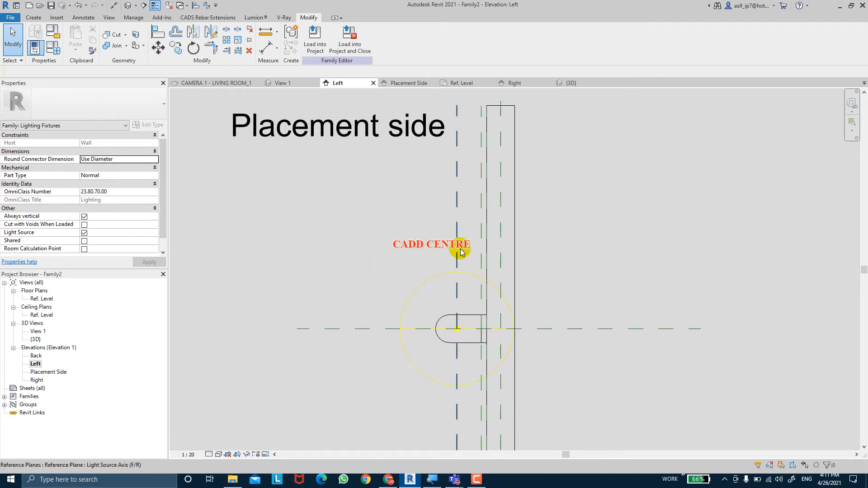
pyautogui.click(266, 48)
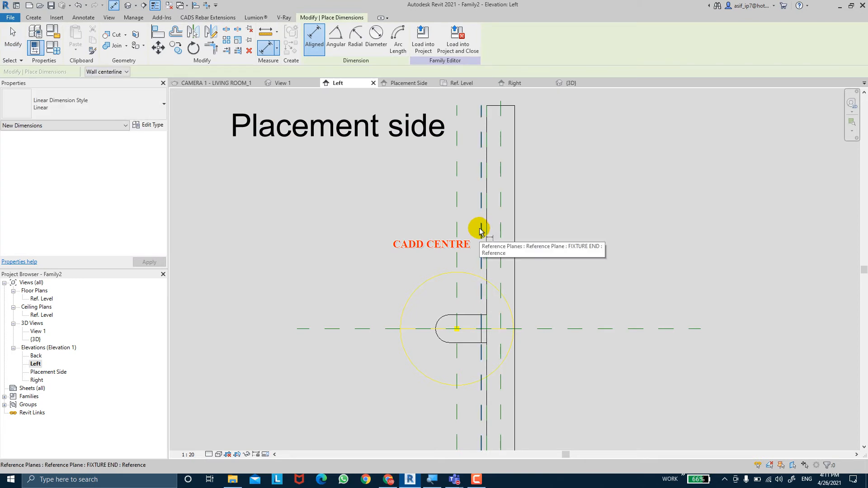
pyautogui.click(480, 231)
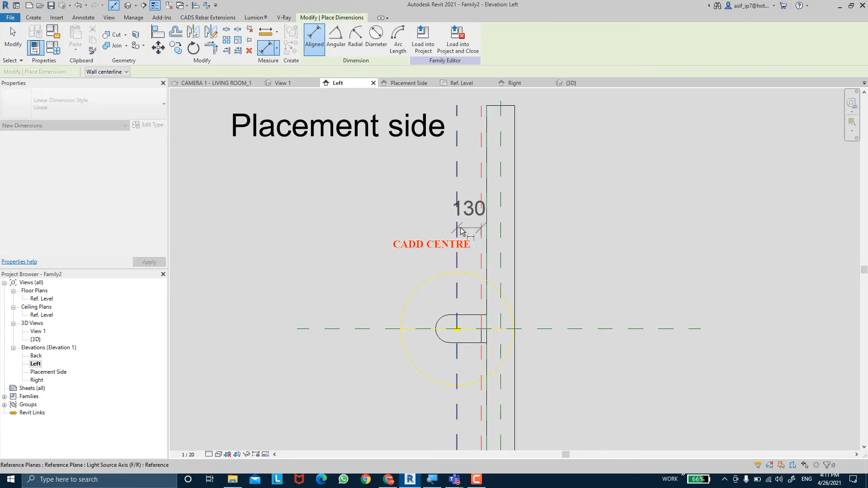
pyautogui.click(460, 229)
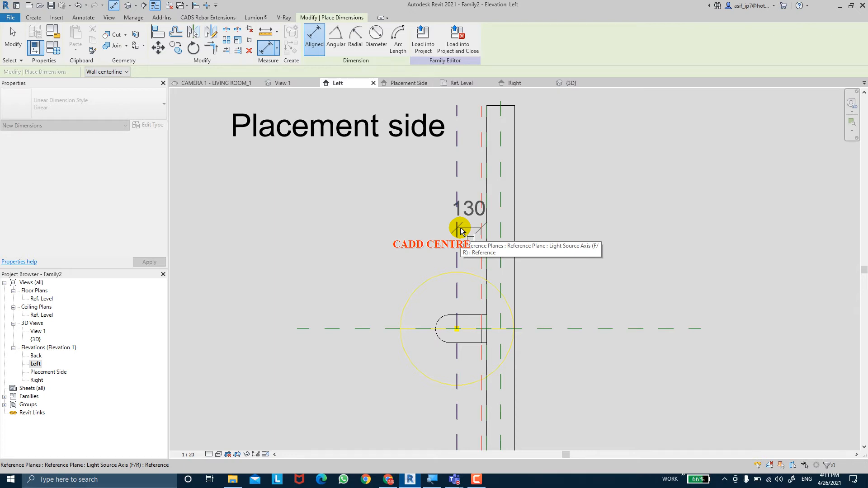
pyautogui.press('Escape')
# Add an aligned dimension from the middle extrusion's front face to the upper endpoint of the end piece's arc
pyautogui.click(478, 324)
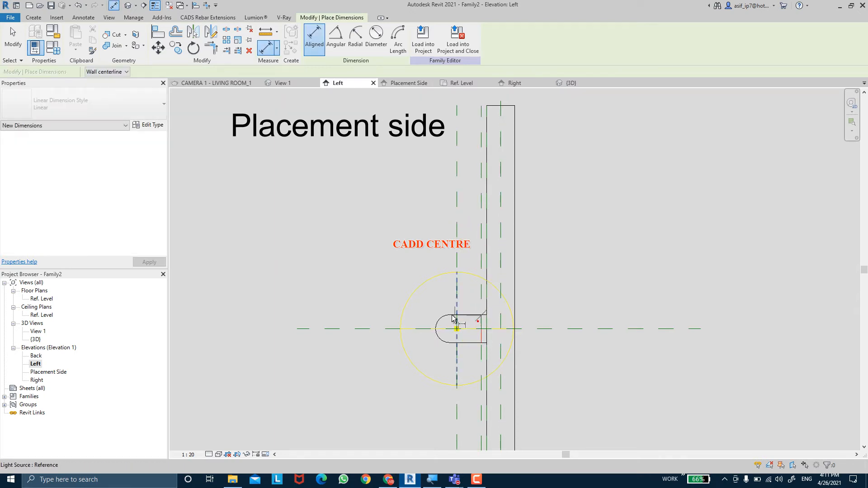
pyautogui.click(449, 313)
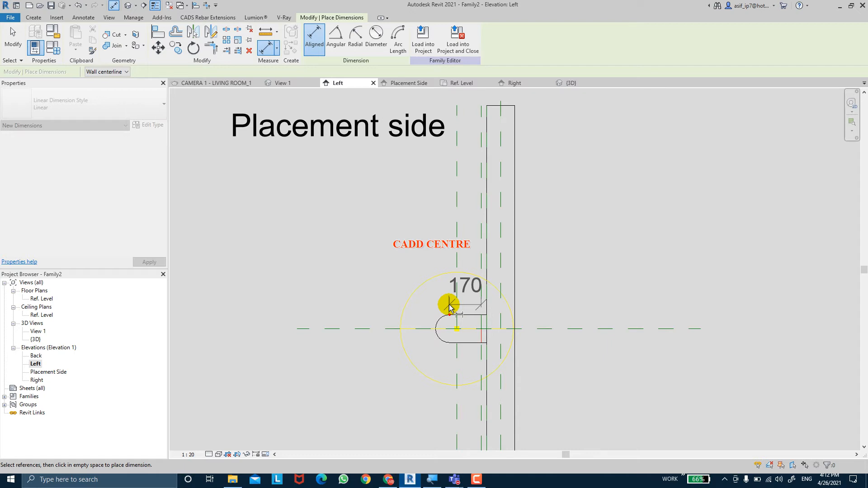
pyautogui.press('Escape')
pyautogui.press('Escape')
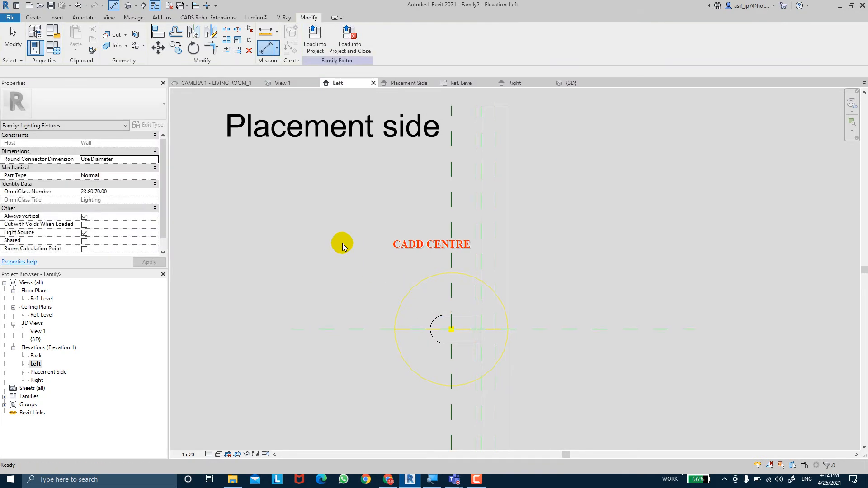
pyautogui.scroll(-3, 343, 243)
pyautogui.moveTo(352, 254); pyautogui.dragTo(367, 265, button='middle')
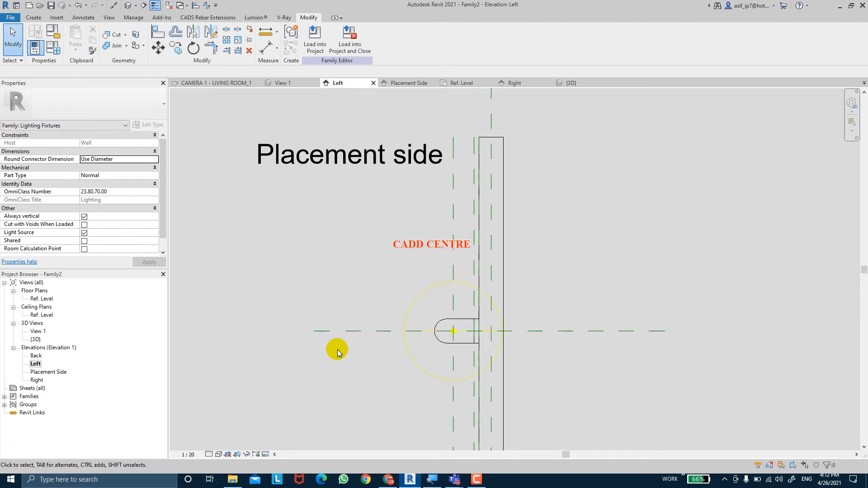
pyautogui.moveTo(338, 352); pyautogui.dragTo(333, 316, button='middle')
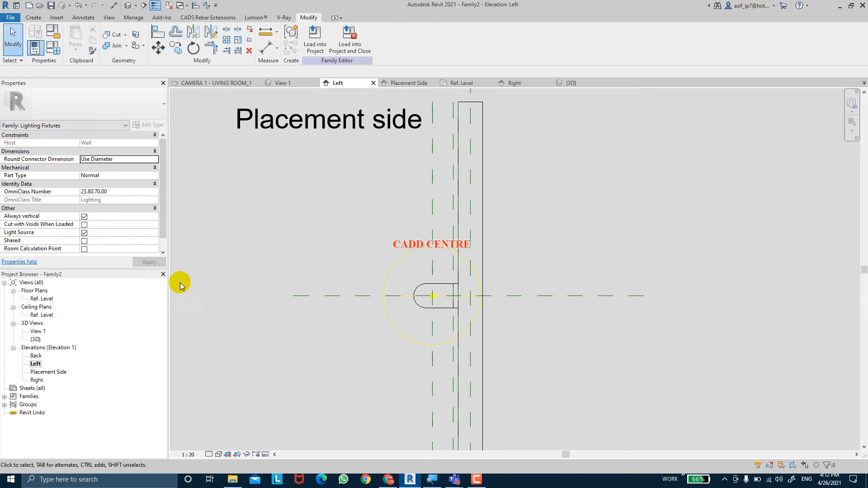
# Set the active work plane to Reference Plane : LEFT PLANE
pyautogui.click(34, 17)
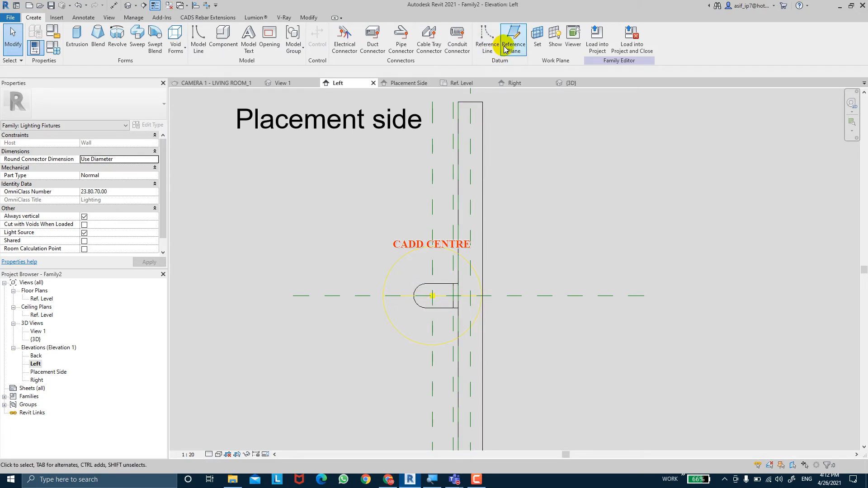
pyautogui.click(539, 51)
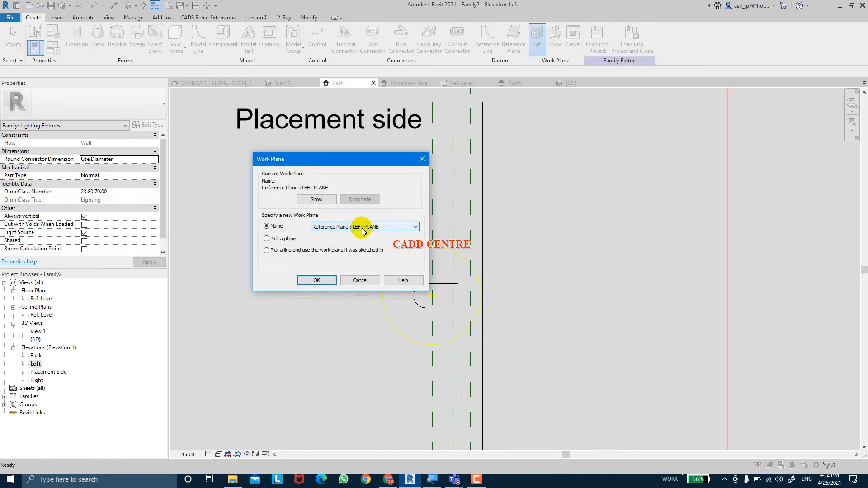
pyautogui.click(317, 281)
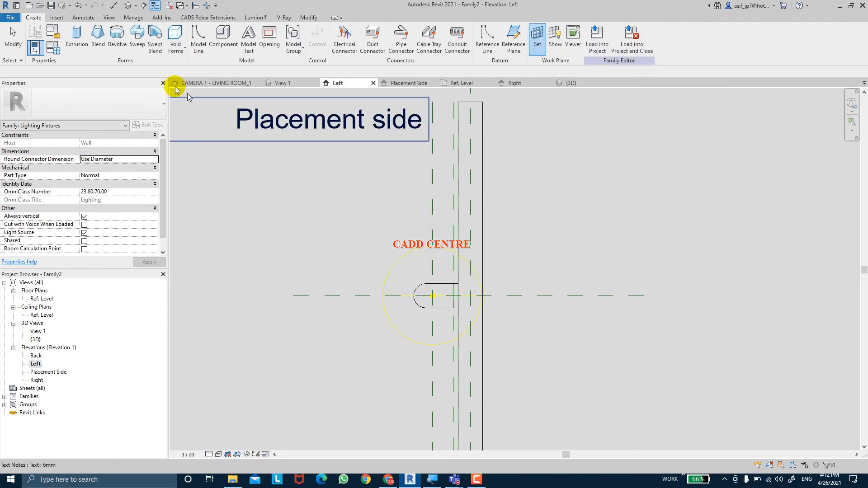
# Start a new extrusion and sketch a circle of 45 mm radius centred on the light source point
pyautogui.click(81, 57)
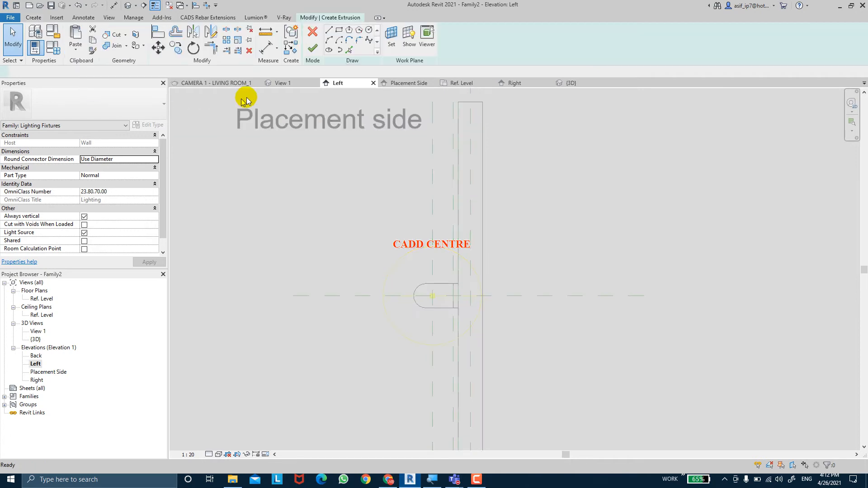
pyautogui.click(370, 31)
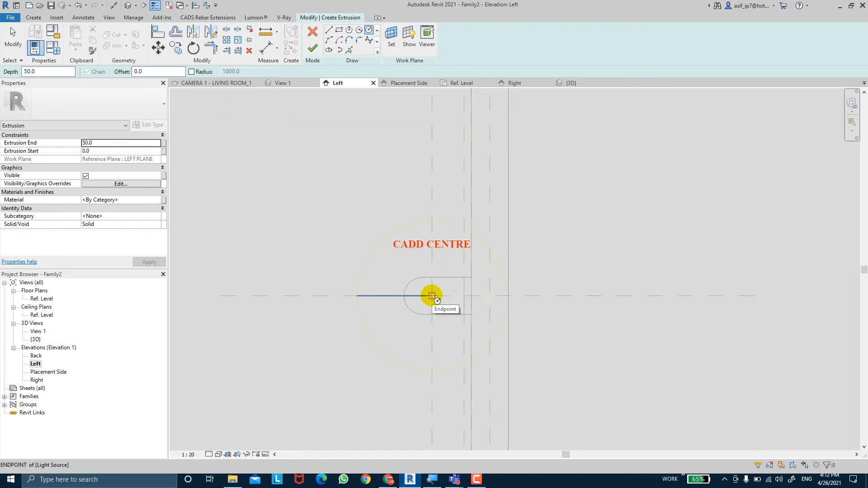
pyautogui.click(432, 296)
pyautogui.scroll(3, 439, 295)
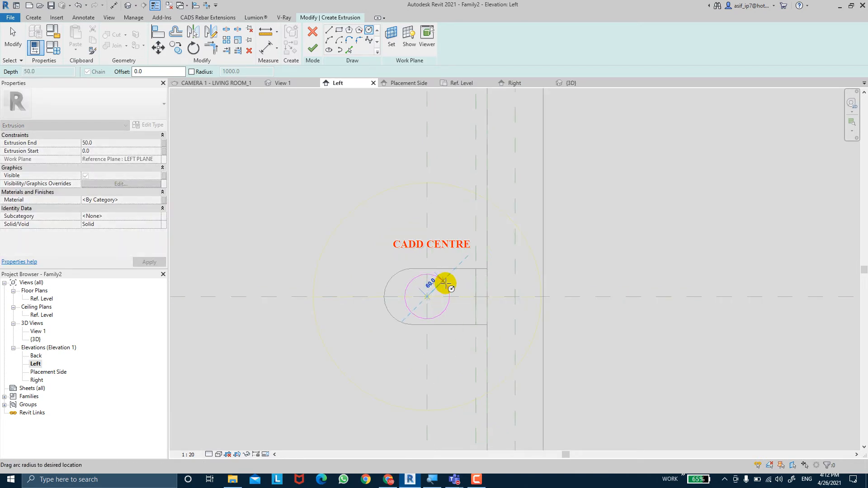
pyautogui.scroll(3, 438, 283)
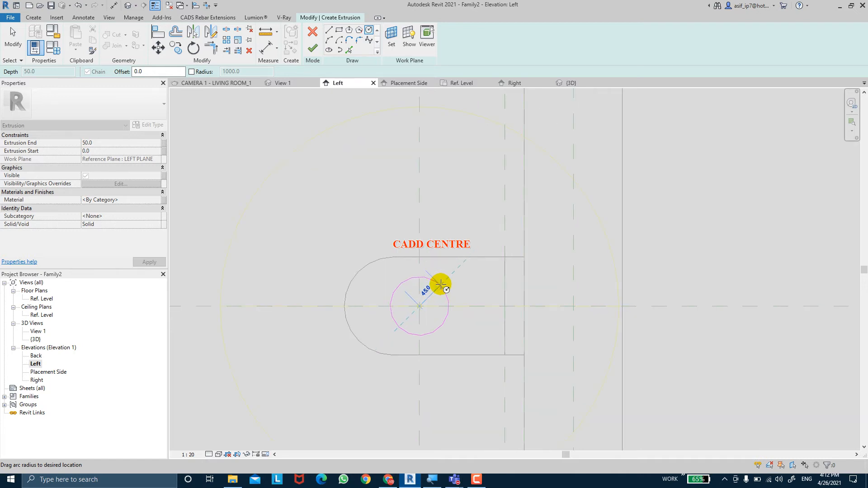
pyautogui.click(440, 284)
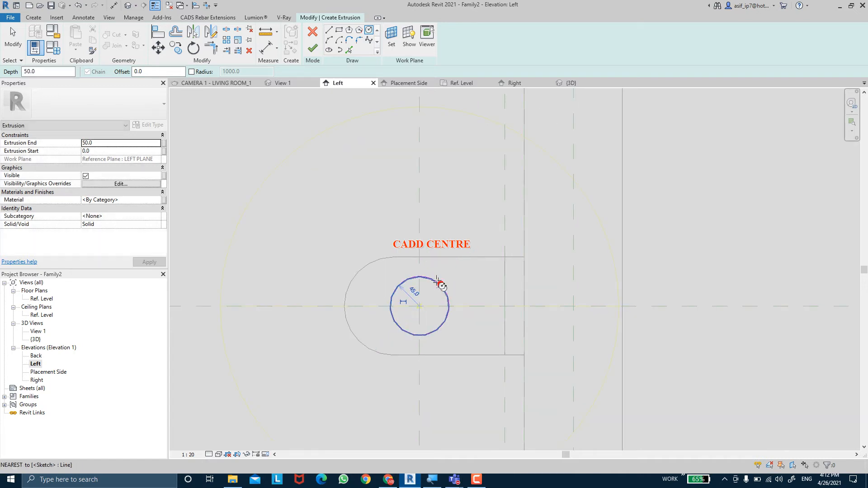
pyautogui.press('Escape')
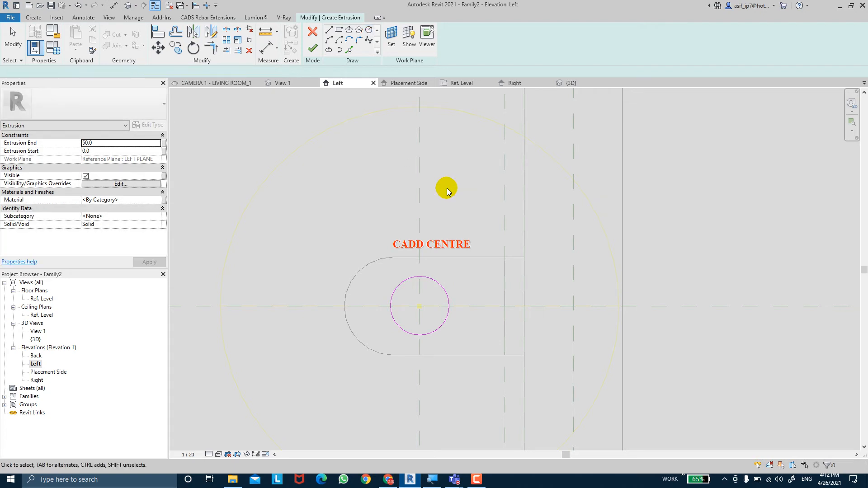
pyautogui.press('Escape')
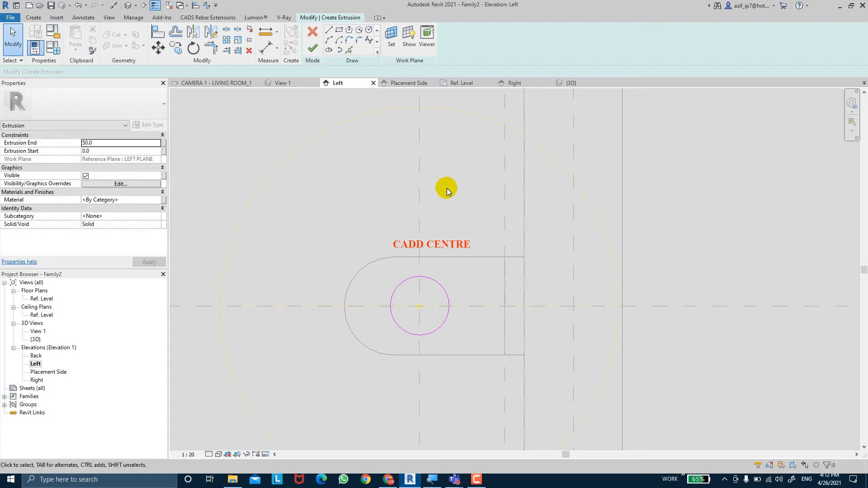
# Add a diameter dimension to the sketched circle
pyautogui.click(277, 49)
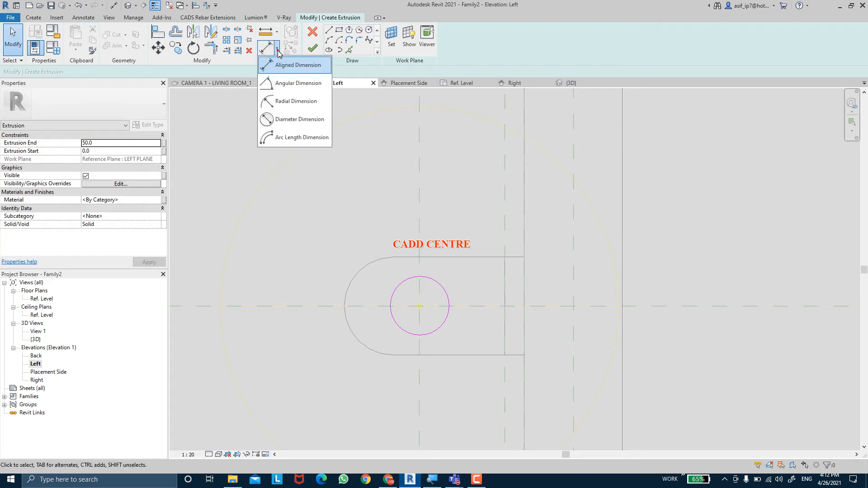
pyautogui.click(296, 119)
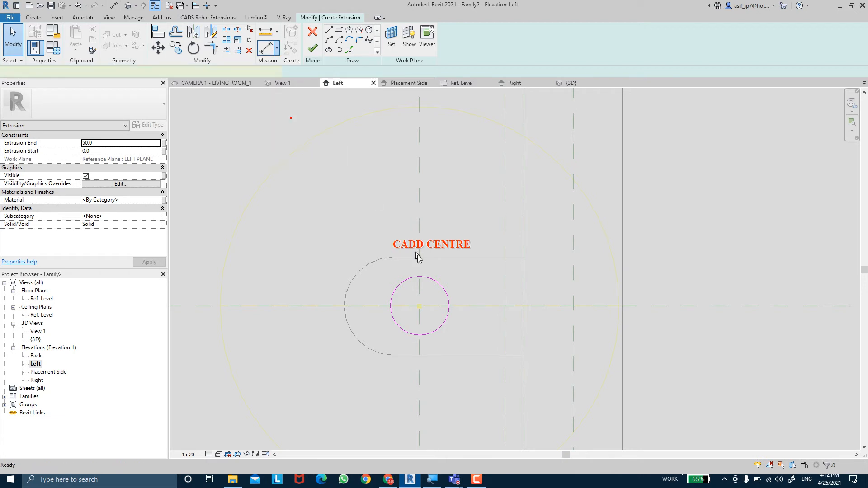
pyautogui.click(443, 297)
pyautogui.click(455, 217)
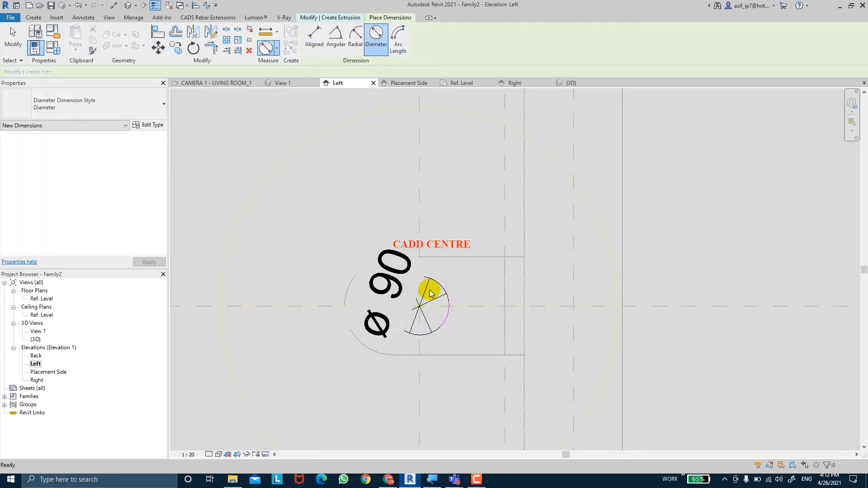
pyautogui.press('Escape')
pyautogui.press('Escape')
# Label the circle's diameter dimension with a new family type parameter named TUBE DIA and finish the extrusion
pyautogui.click(430, 291)
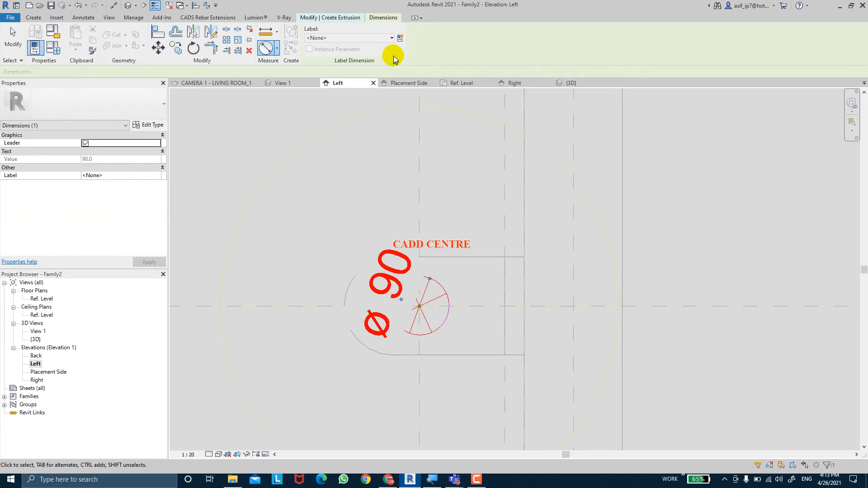
pyautogui.click(400, 39)
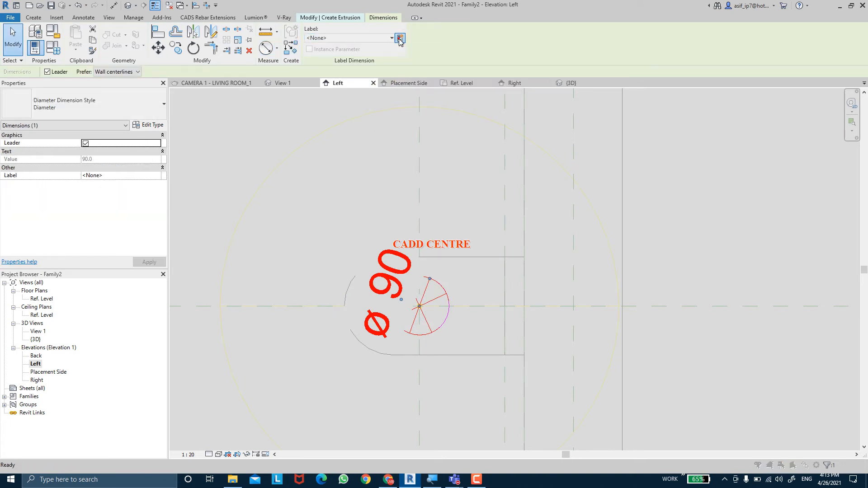
pyautogui.click(399, 38)
pyautogui.write('TU')
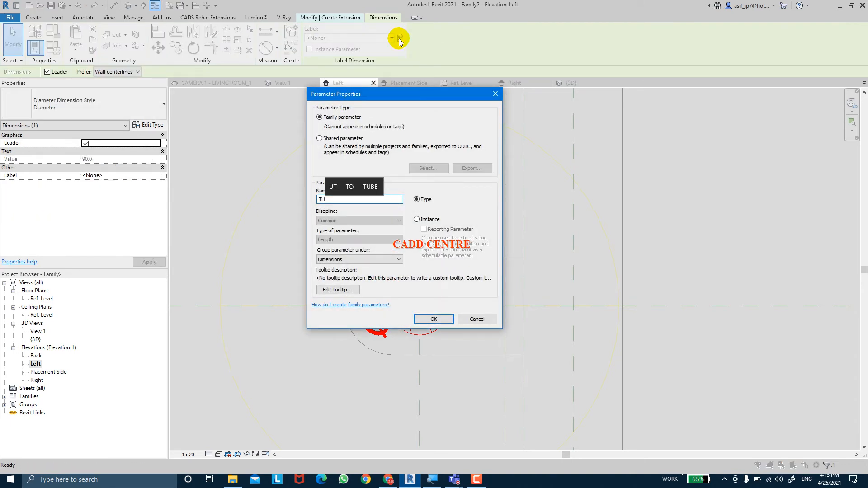
pyautogui.write('BE DIA')
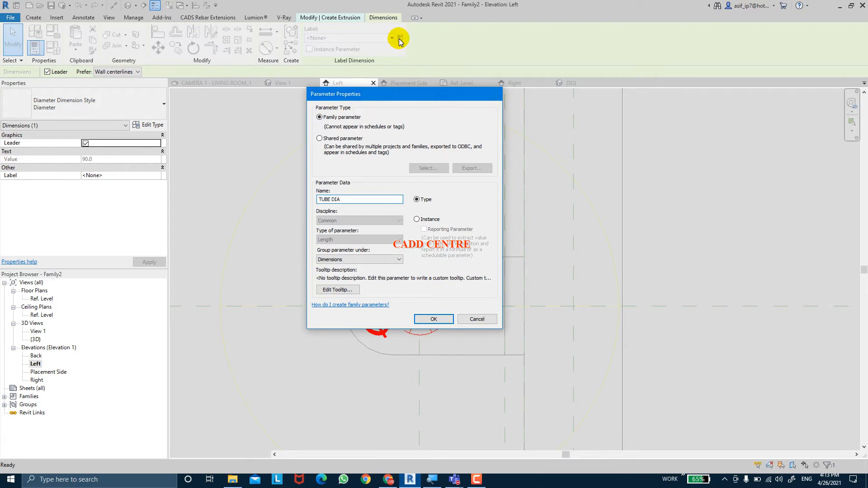
pyautogui.press('Return')
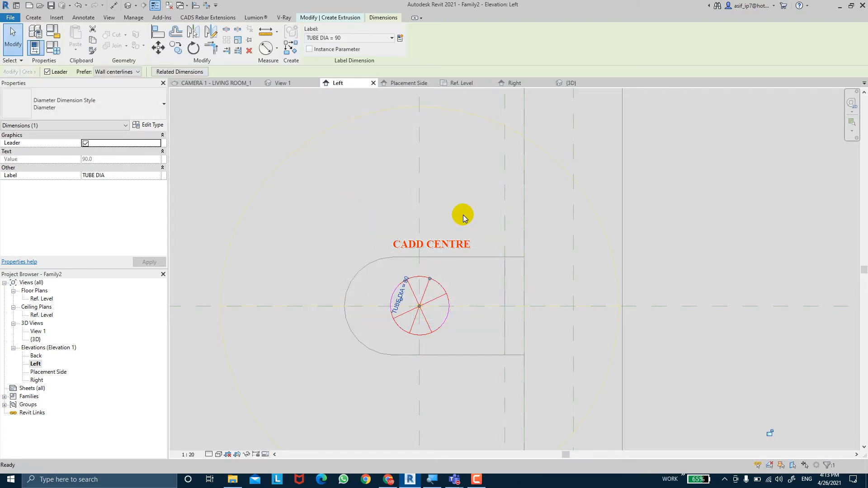
pyautogui.press('Escape')
pyautogui.scroll(-3, 464, 215)
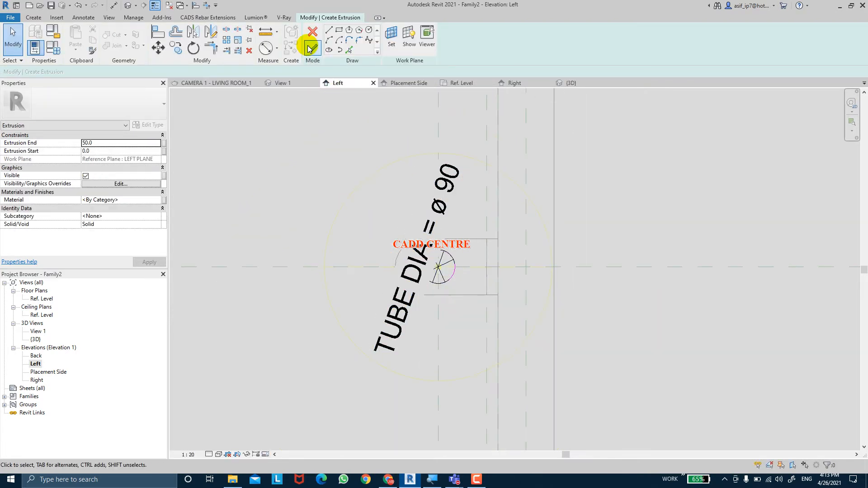
pyautogui.click(310, 49)
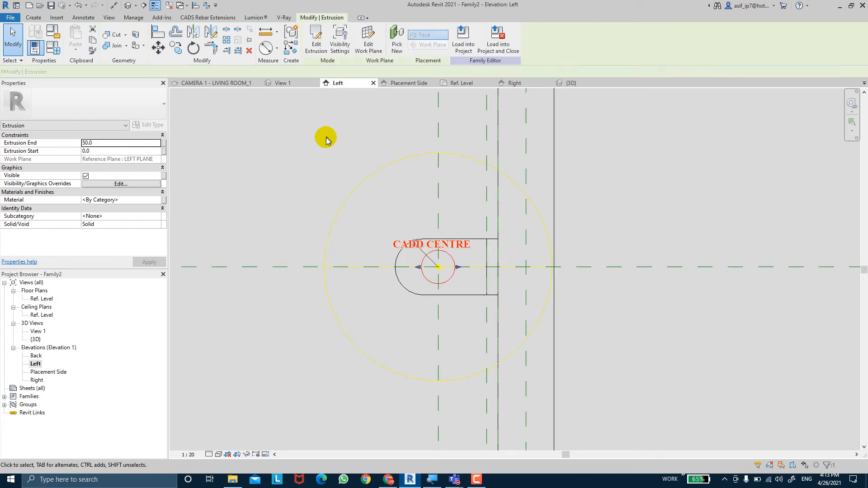
# In the Placement Side elevation, stretch the tube extrusion's right end to the right end piece's inner face and lock it there
pyautogui.scroll(-2, 307, 204)
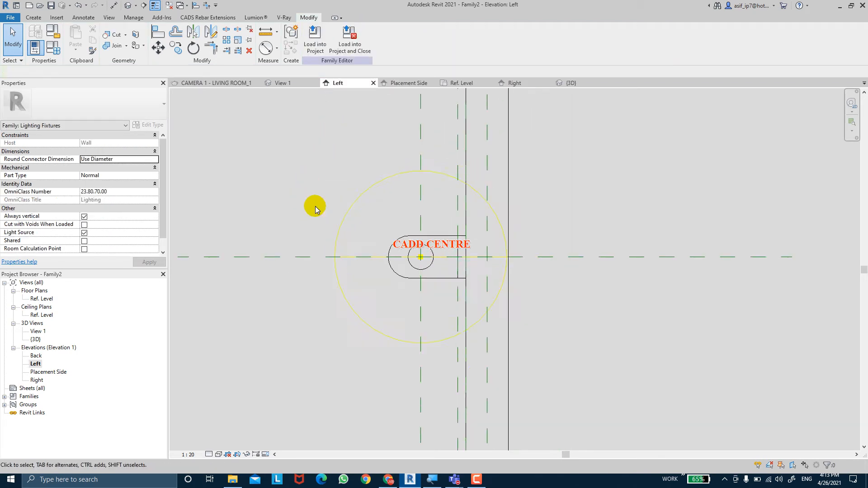
pyautogui.doubleClick(39, 372)
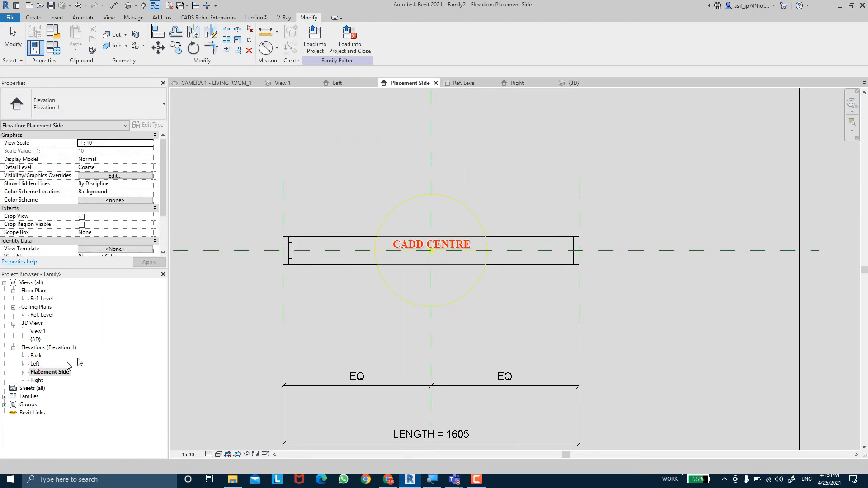
pyautogui.click(296, 243)
pyautogui.moveTo(296, 242); pyautogui.dragTo(664, 244)
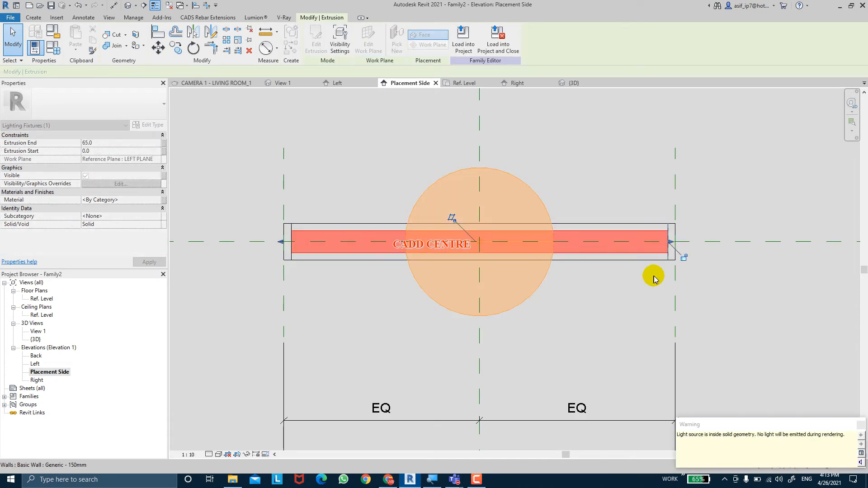
pyautogui.click(684, 258)
pyautogui.click(319, 264)
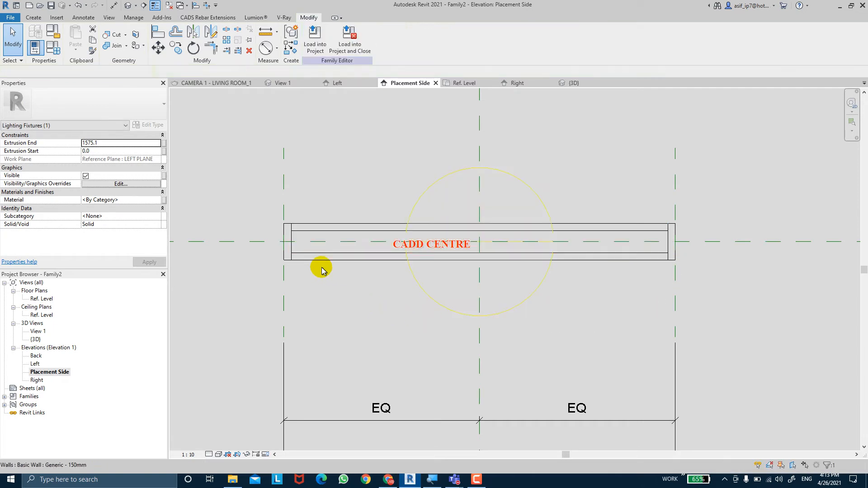
# Pull the tube extrusion's left end in to the left end piece's inner face and lock it there
pyautogui.click(294, 250)
pyautogui.scroll(2, 284, 252)
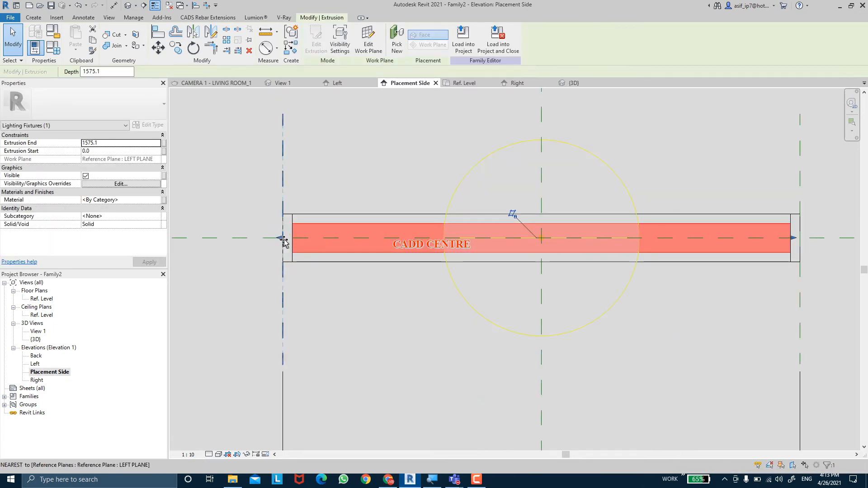
pyautogui.moveTo(299, 240); pyautogui.dragTo(279, 223)
pyautogui.click(279, 223)
pyautogui.click(384, 161)
pyautogui.scroll(-1, 384, 161)
pyautogui.press('Escape')
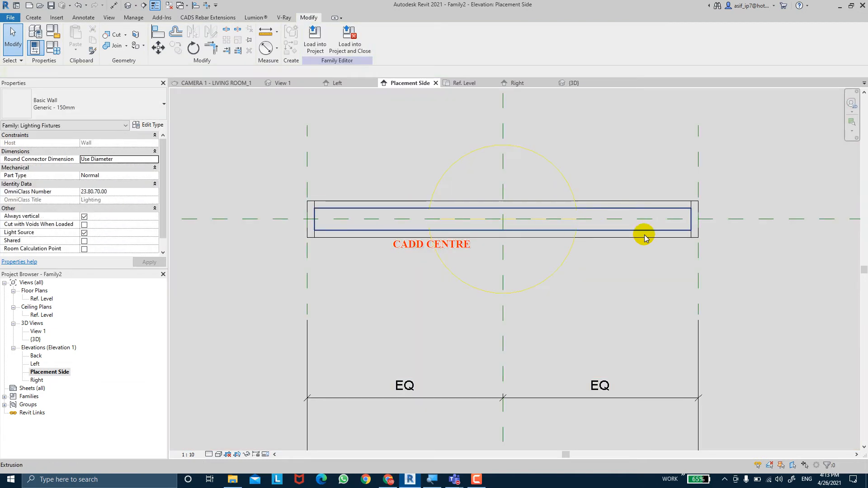
pyautogui.scroll(-2, 644, 235)
pyautogui.scroll(2, 702, 240)
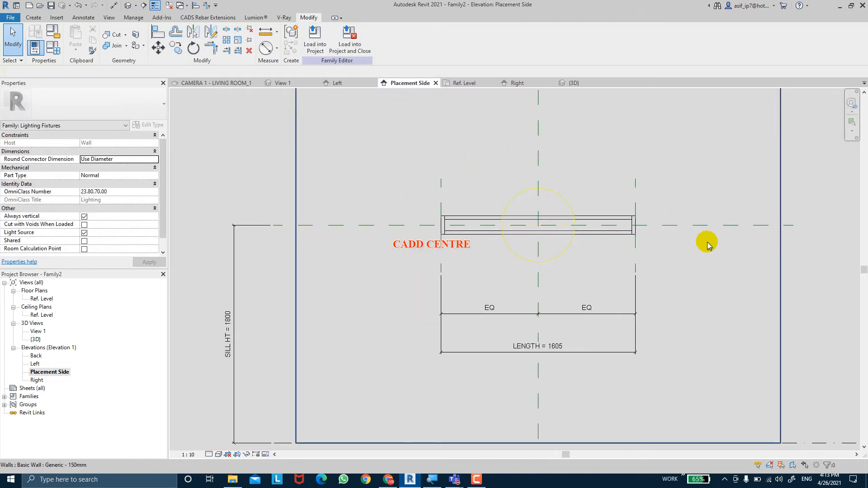
# Show the fixture from its front in the {3D} view using the Consistent Colors visual style
pyautogui.click(130, 8)
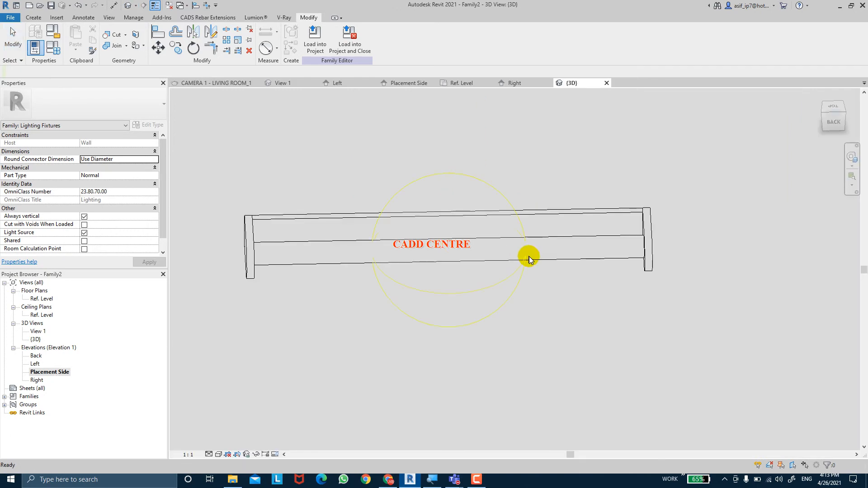
pyautogui.keyDown('shift'); pyautogui.moveTo(523, 252); pyautogui.dragTo(405, 219, button='middle'); pyautogui.keyUp('shift')
pyautogui.keyDown('shift'); pyautogui.moveTo(490, 344); pyautogui.dragTo(375, 408, button='middle'); pyautogui.keyUp('shift')
pyautogui.click(218, 455)
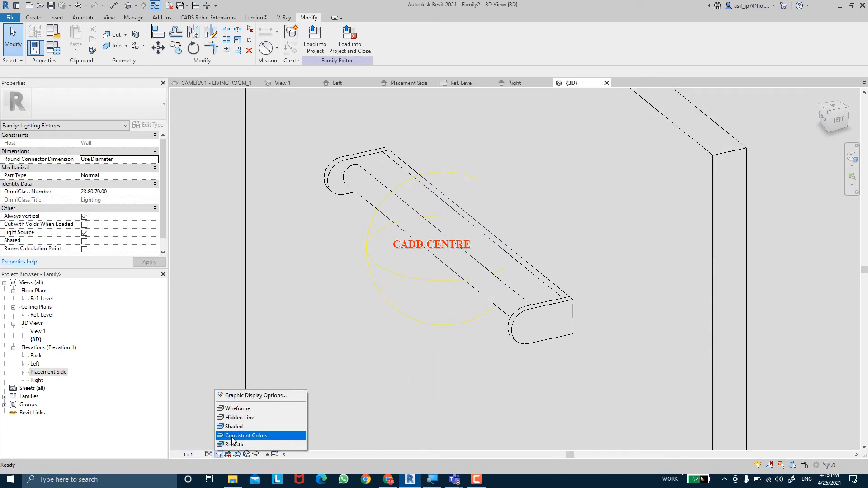
pyautogui.click(229, 435)
pyautogui.moveTo(280, 364)
pyautogui.keyDown('shift'); pyautogui.mouseDown(button='middle')
pyautogui.moveTo(316, 359)
pyautogui.moveTo(289, 343)
pyautogui.moveTo(294, 362)
pyautogui.mouseUp(button='middle'); pyautogui.keyUp('shift')
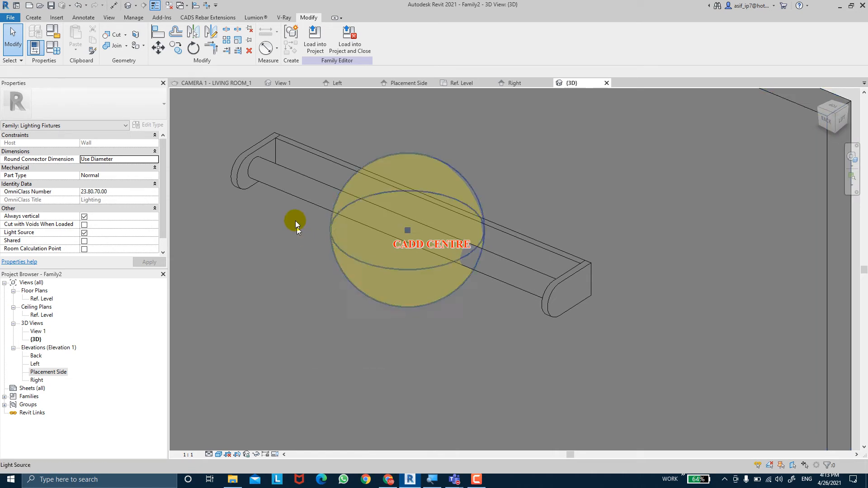
# Create a new material named AR-GLASS-TUBE for the tube extrusion
pyautogui.click(295, 191)
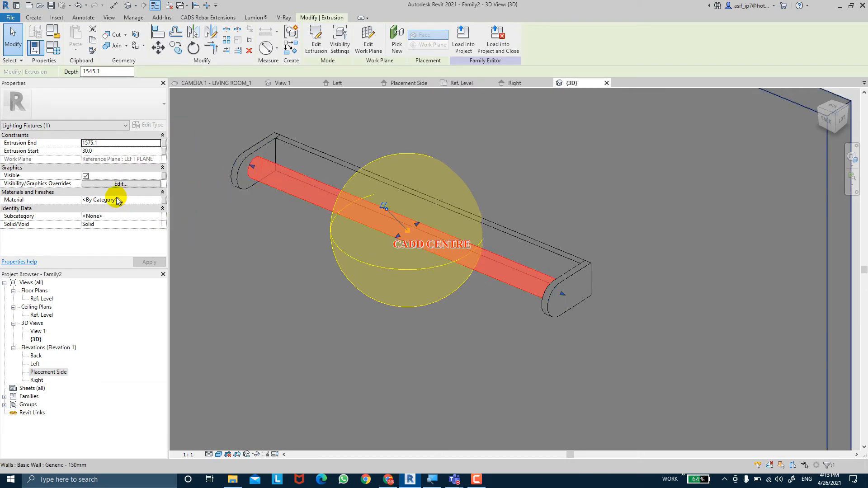
pyautogui.click(157, 201)
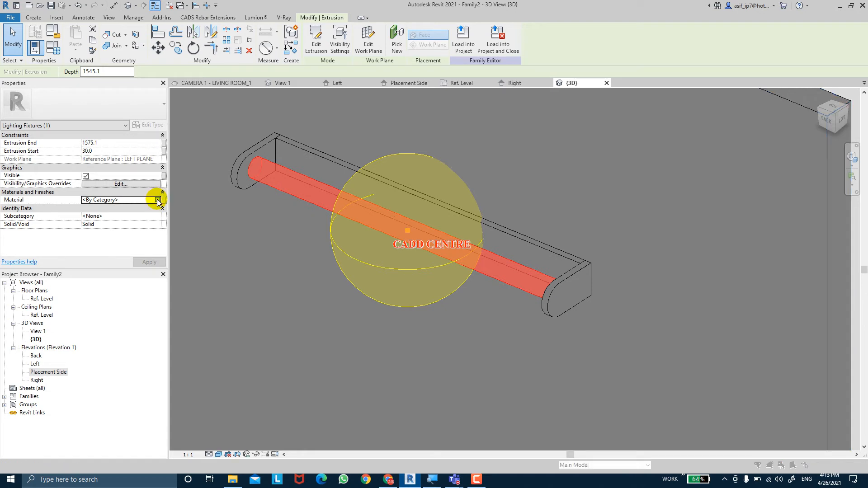
pyautogui.click(157, 200)
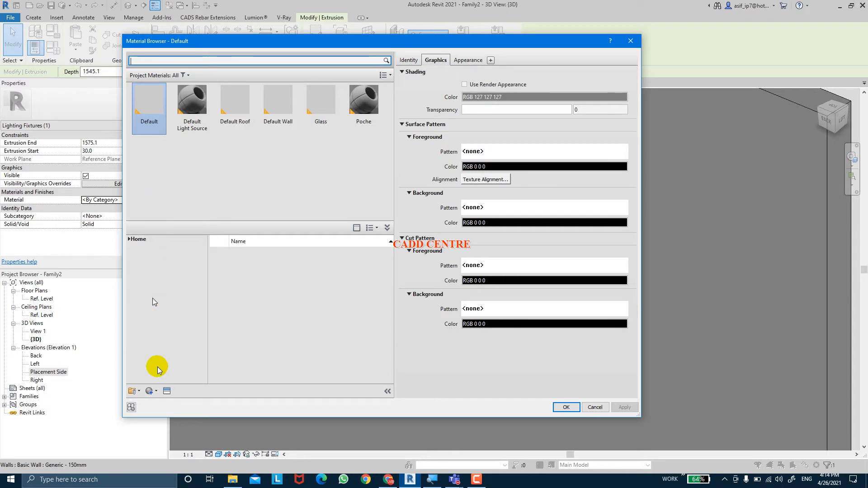
pyautogui.click(153, 393)
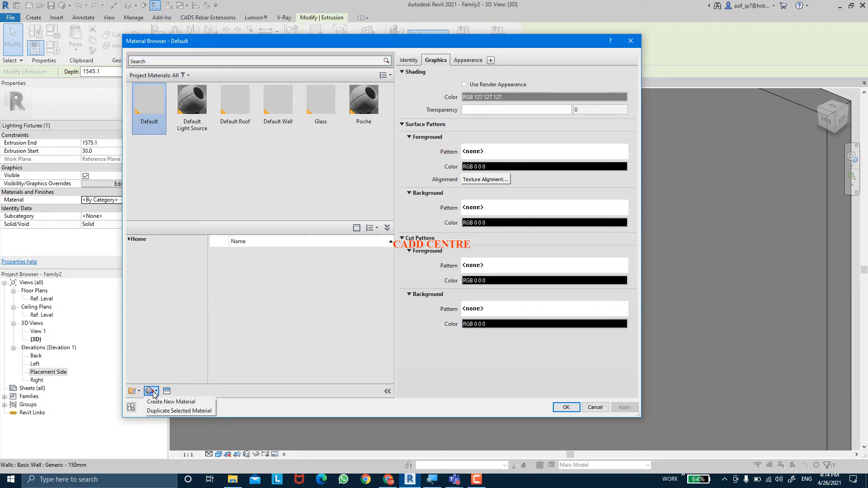
pyautogui.click(176, 401)
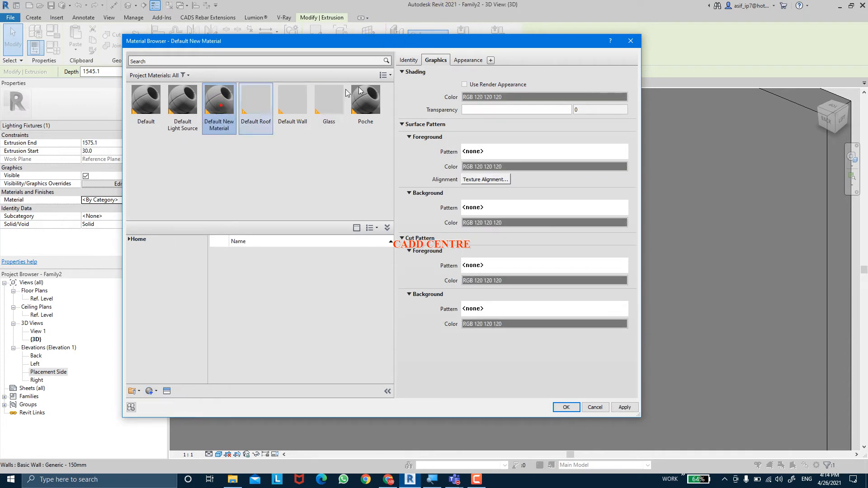
pyautogui.click(409, 61)
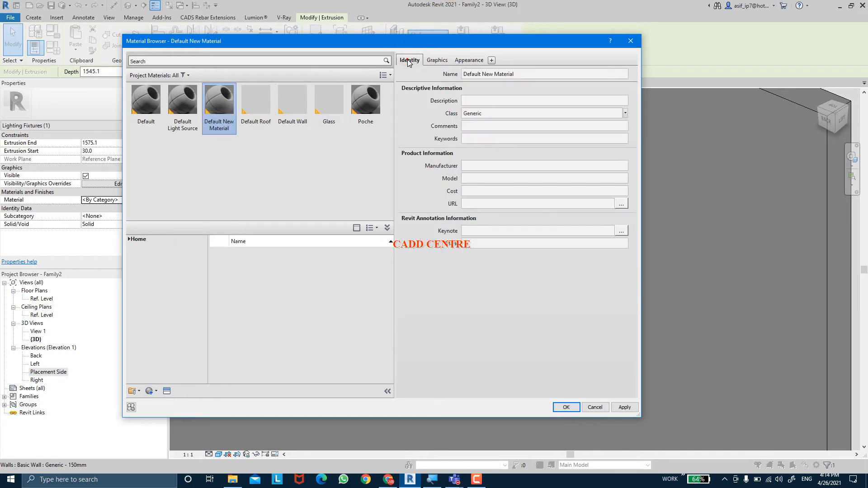
pyautogui.click(546, 75)
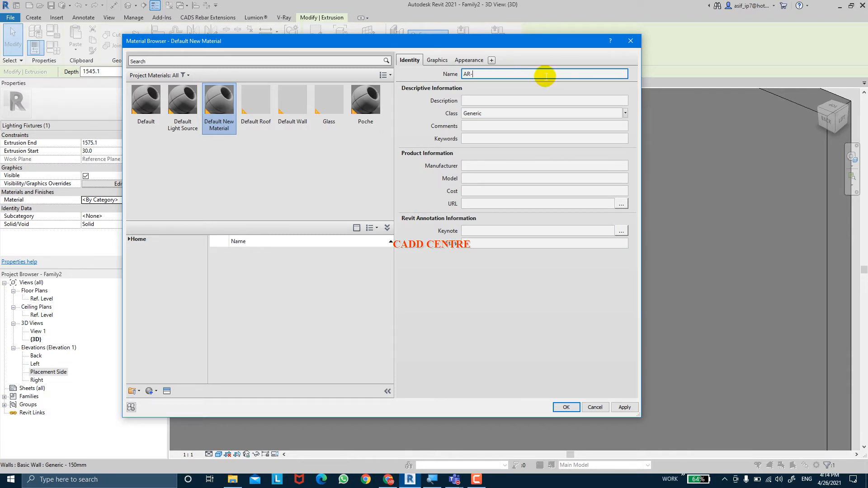
pyautogui.write('AR-GLASS-TUB')
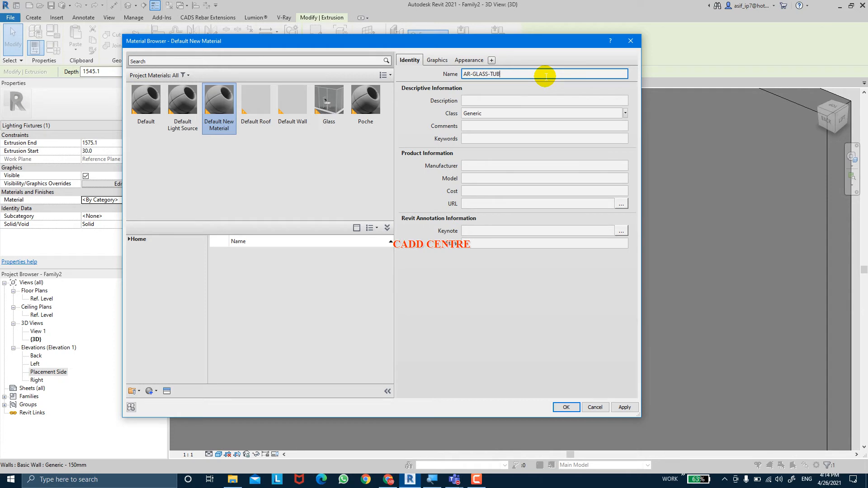
pyautogui.write('E')
pyautogui.press('Return')
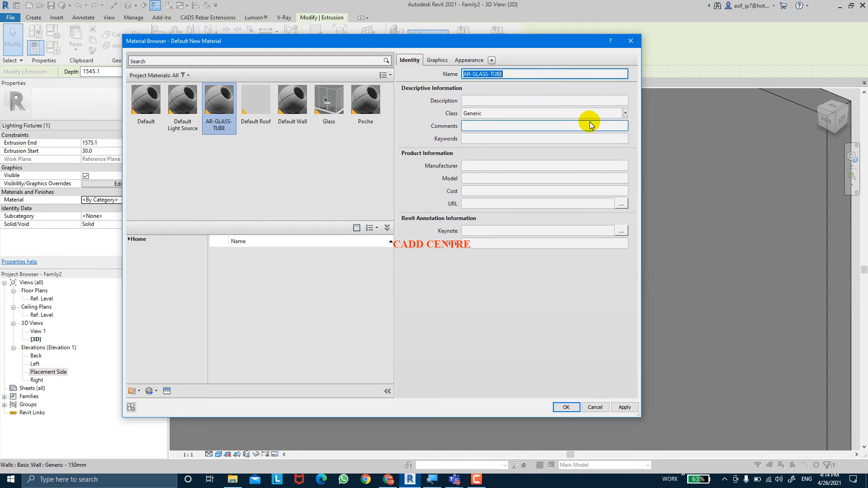
# Set the AR-GLASS-TUBE material's class to Glass and make its shading use the render appearance
pyautogui.click(626, 113)
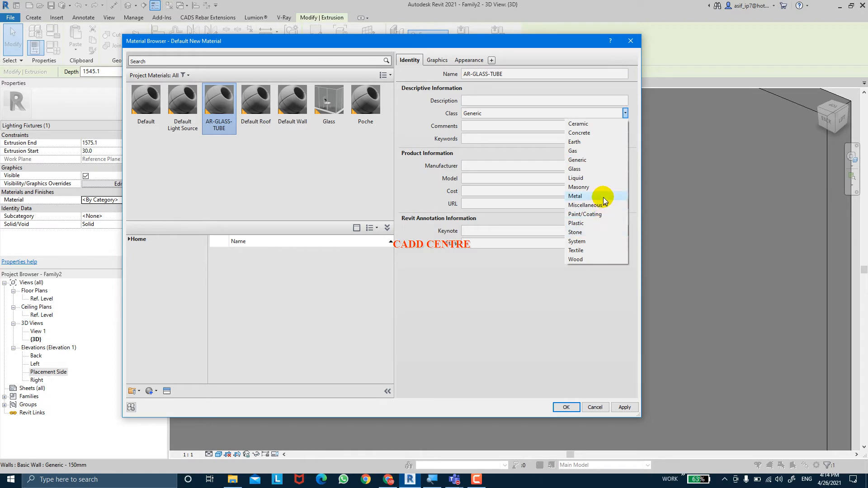
pyautogui.click(588, 168)
pyautogui.click(442, 61)
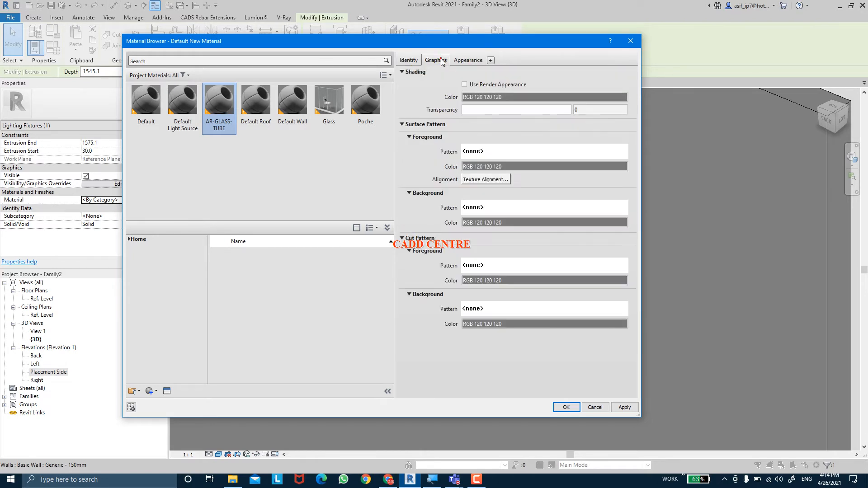
pyautogui.click(465, 84)
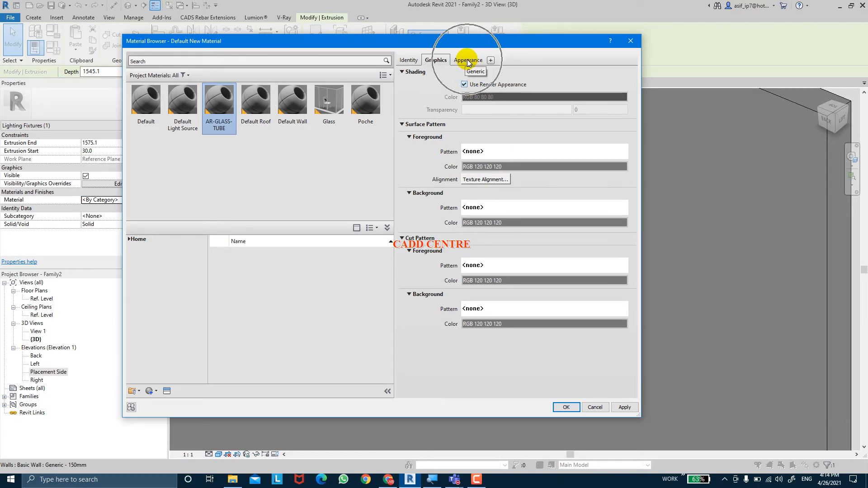
# Replace the material's appearance with the Light Bulb - On asset from the Appearance Library's Glass category and assign the material to the tube
pyautogui.click(468, 61)
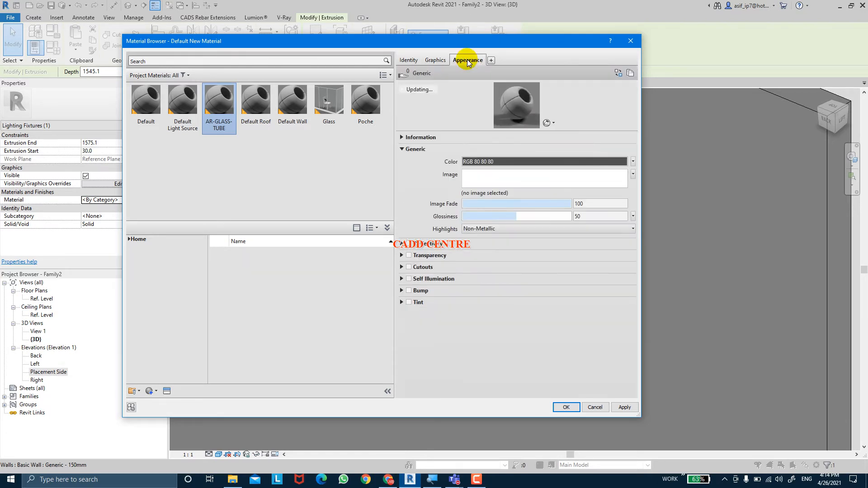
pyautogui.click(166, 392)
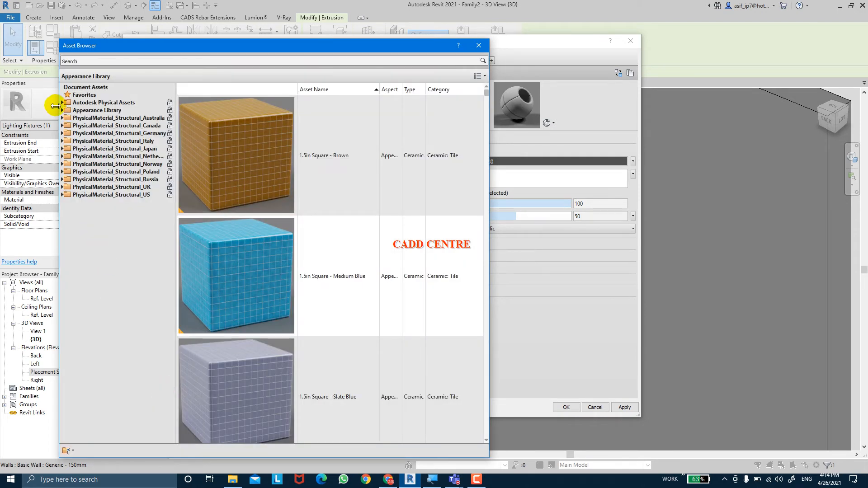
pyautogui.click(63, 110)
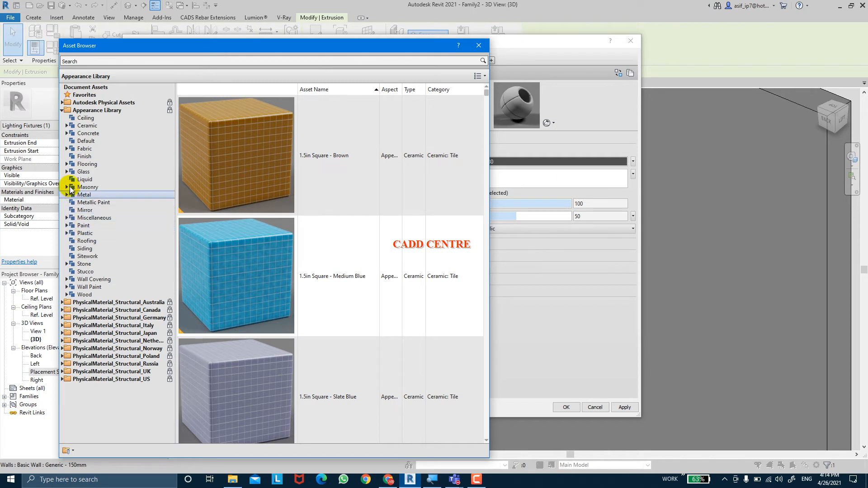
pyautogui.click(66, 172)
pyautogui.click(92, 175)
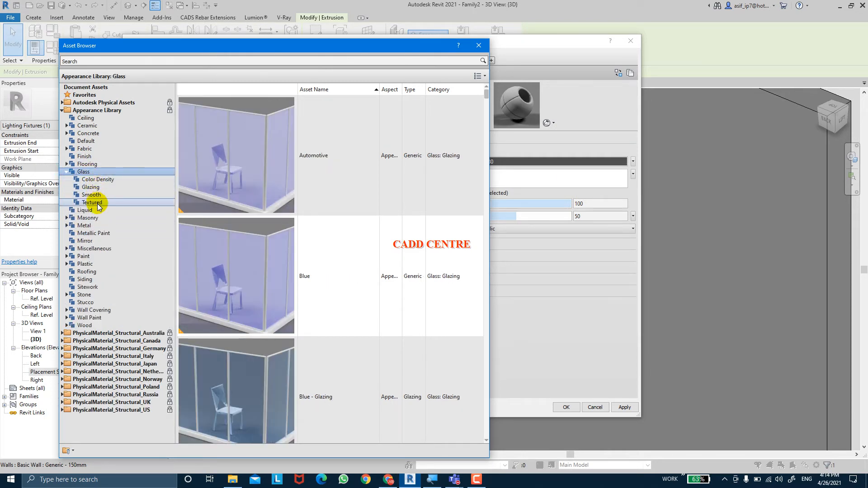
pyautogui.scroll(-10, 310, 248)
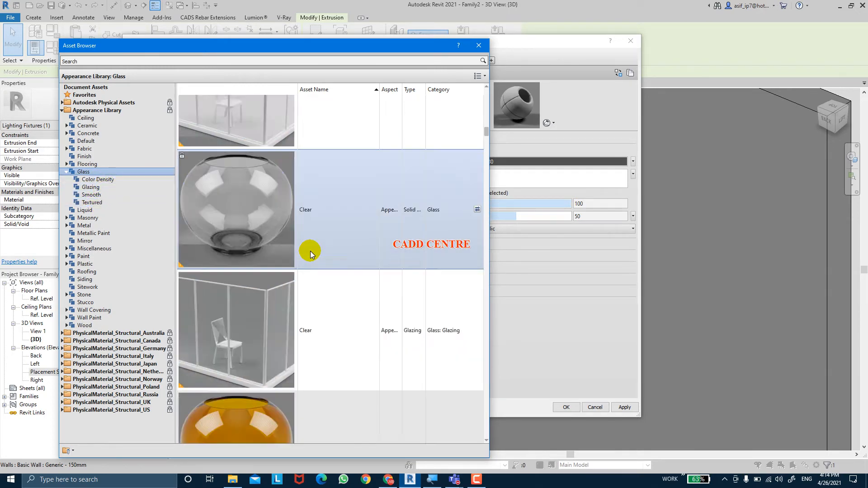
pyautogui.scroll(-10, 310, 251)
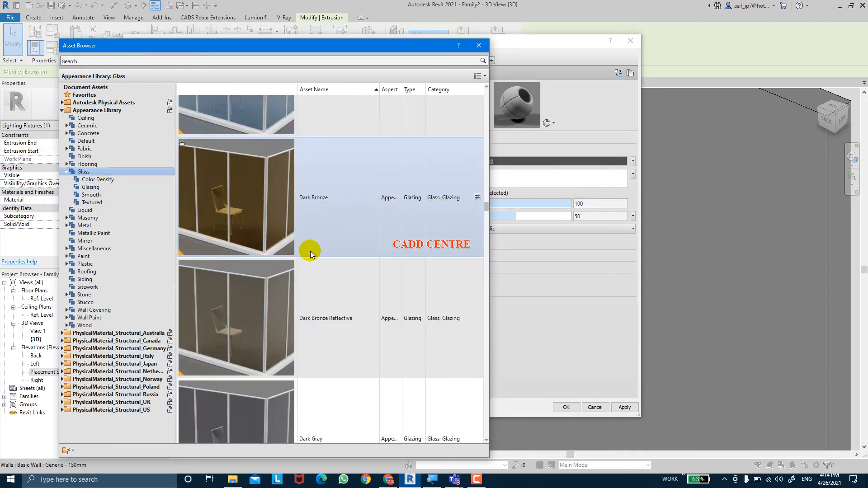
pyautogui.scroll(-15, 310, 251)
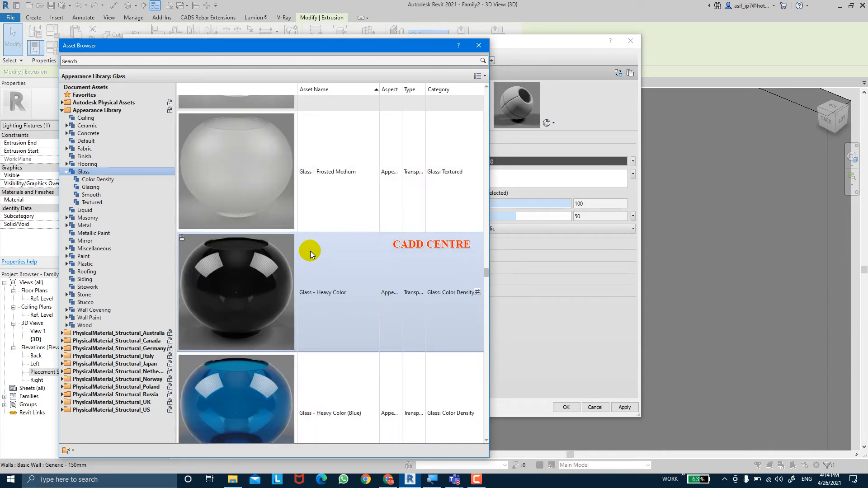
pyautogui.scroll(-15, 311, 254)
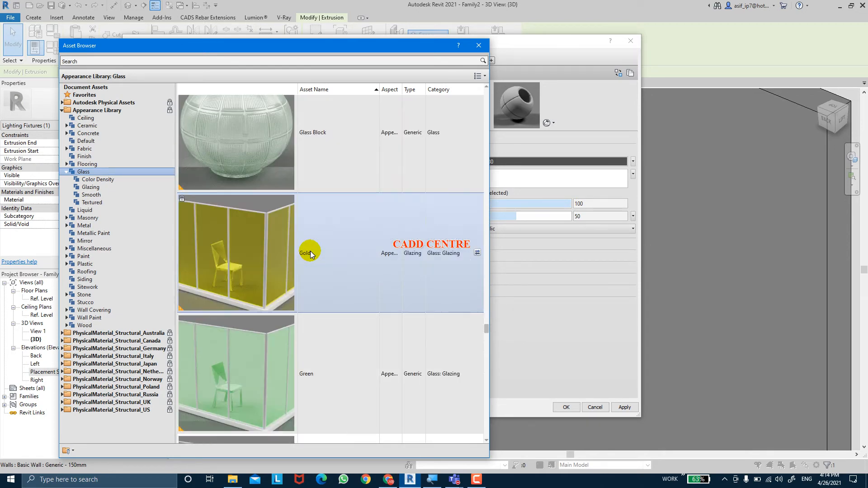
pyautogui.scroll(-5, 310, 253)
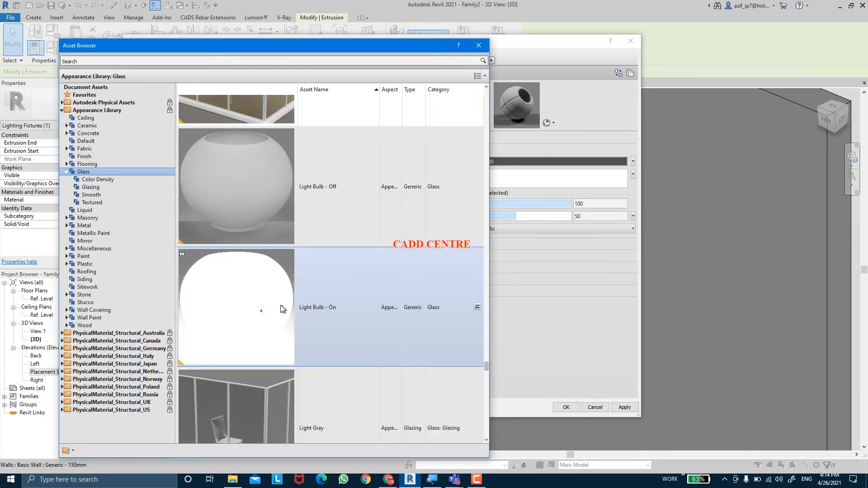
pyautogui.doubleClick(265, 307)
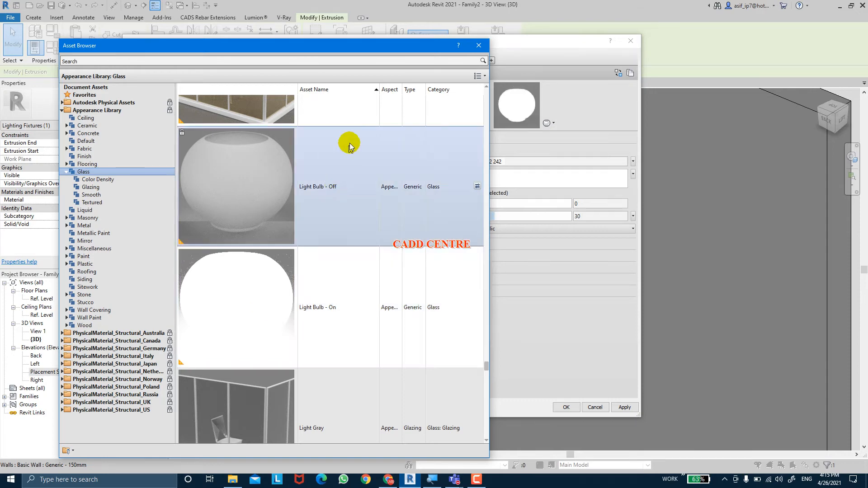
pyautogui.click(479, 46)
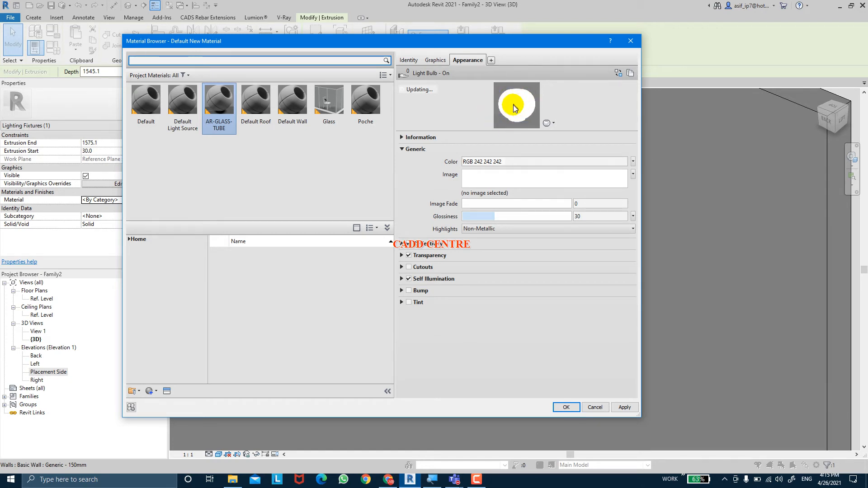
pyautogui.click(623, 407)
pyautogui.click(566, 408)
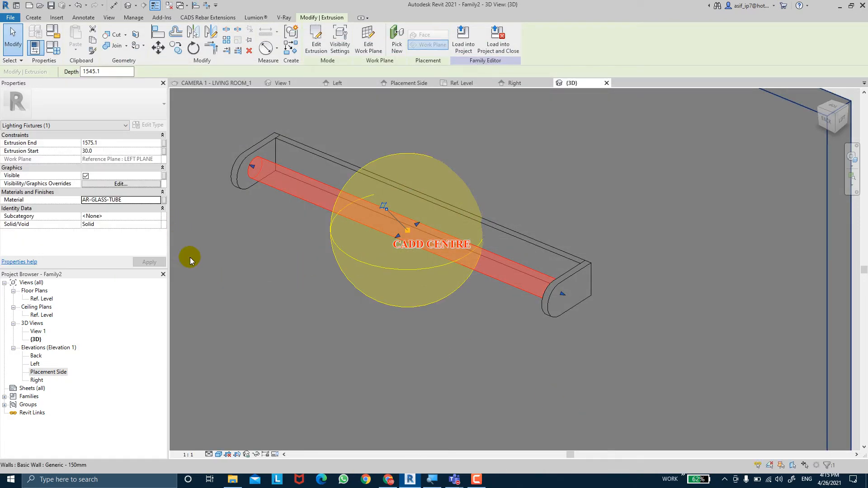
# Associate the tube's material with a new family type parameter named GLASS MATERIAL
pyautogui.click(164, 203)
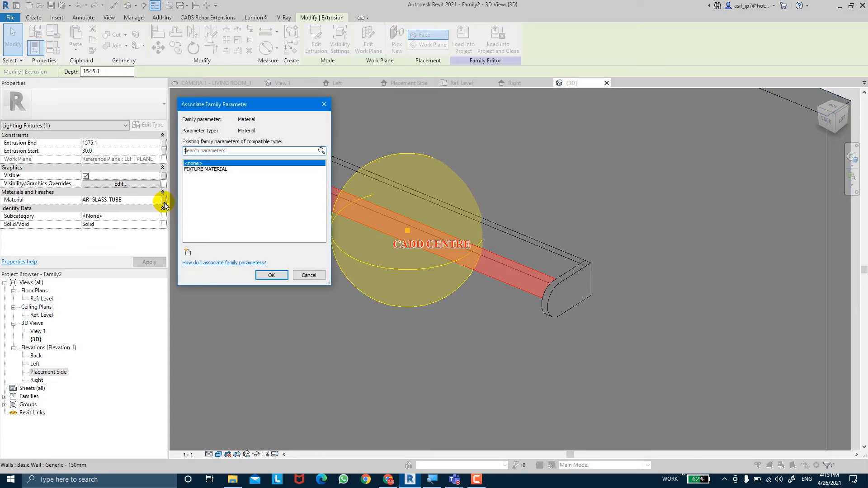
pyautogui.click(189, 258)
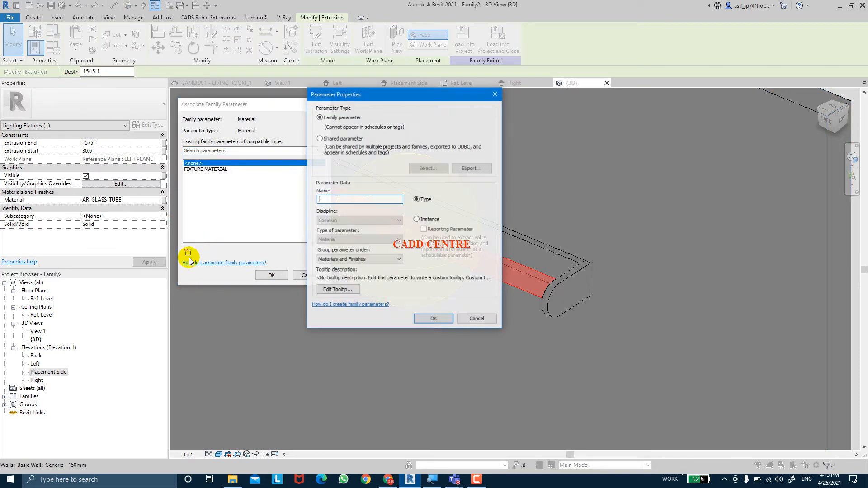
pyautogui.write('GLASS')
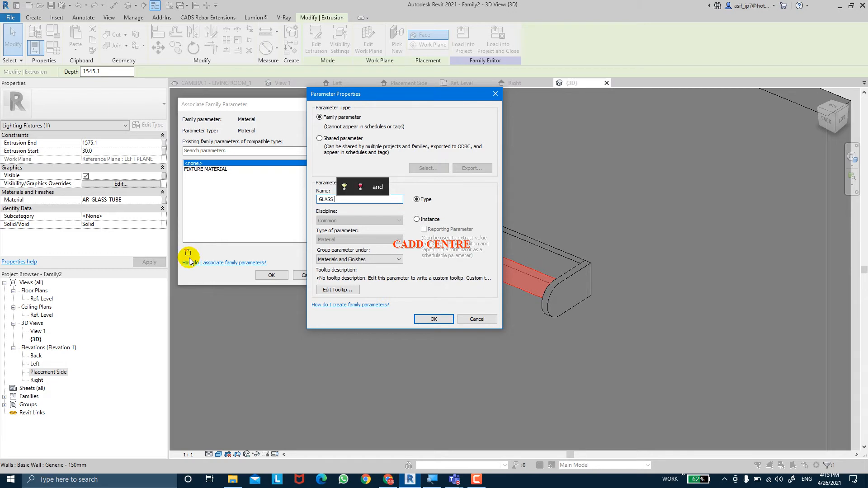
pyautogui.write(' MATERIAL')
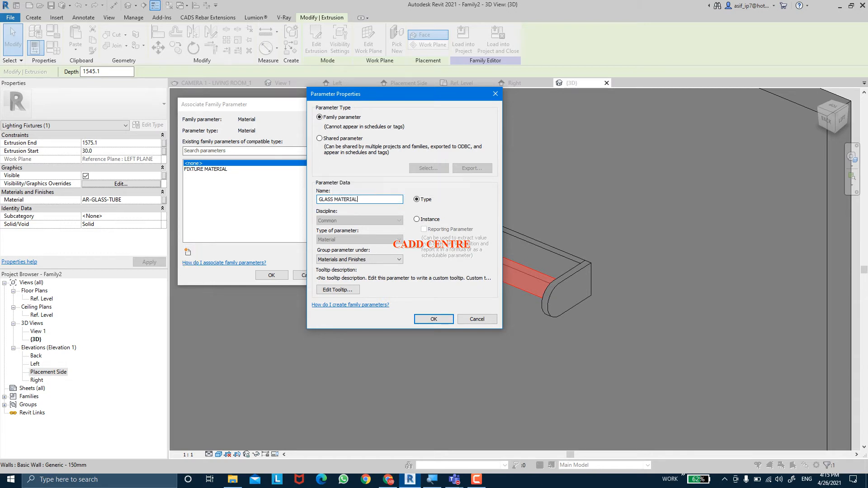
pyautogui.press('Return')
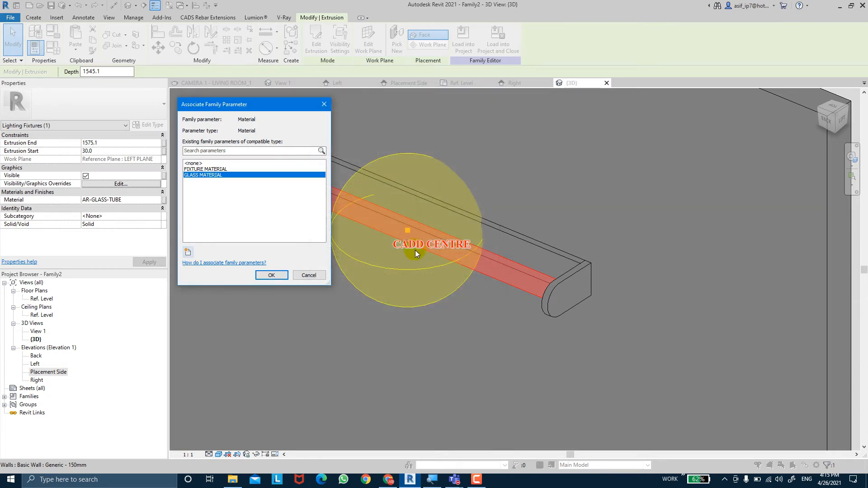
pyautogui.click(279, 279)
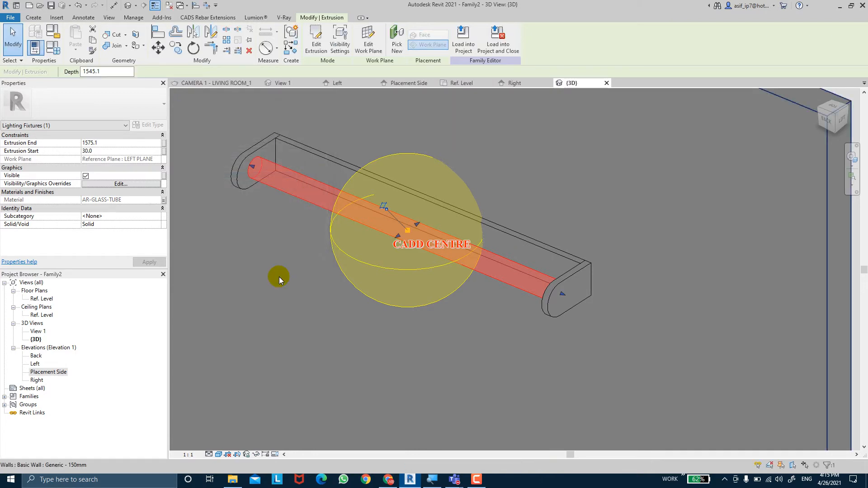
# Switch the {3D} view to the Realistic visual style and inspect the tube's joint with the end piece from a different angle
pyautogui.scroll(-1, 373, 318)
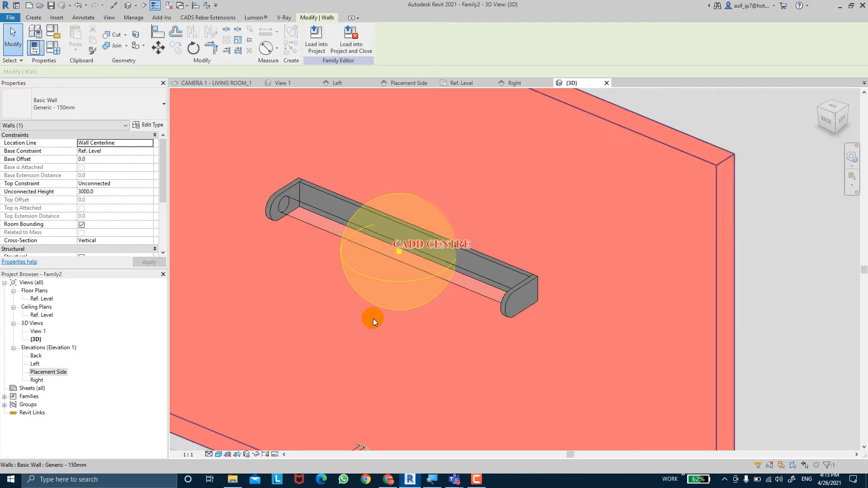
pyautogui.press('Escape')
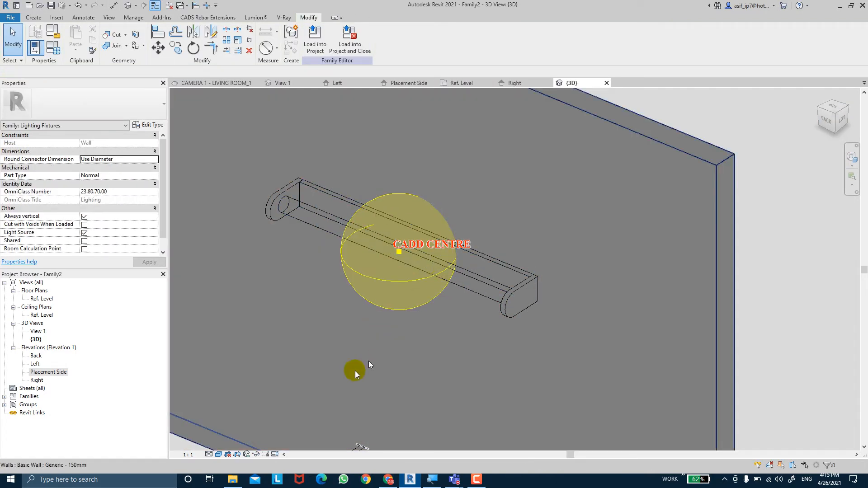
pyautogui.click(218, 455)
pyautogui.click(249, 430)
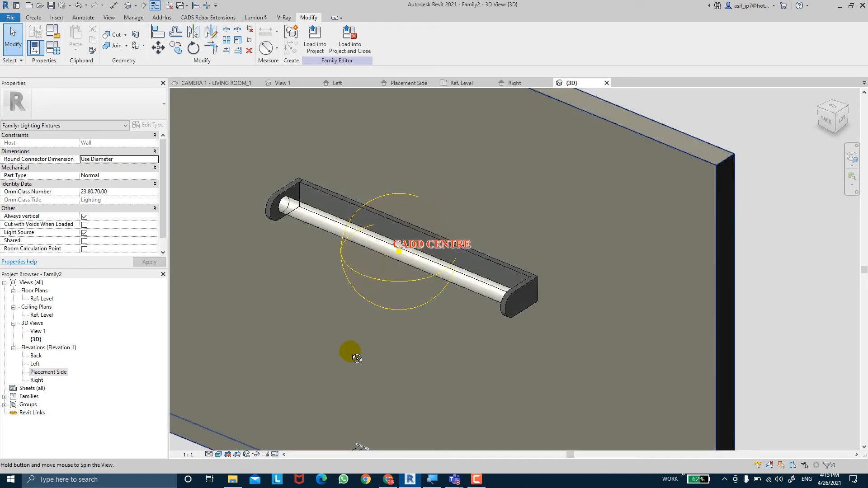
pyautogui.keyDown('shift'); pyautogui.moveTo(349, 351); pyautogui.dragTo(479, 346, button='middle'); pyautogui.keyUp('shift')
pyautogui.scroll(1, 549, 219)
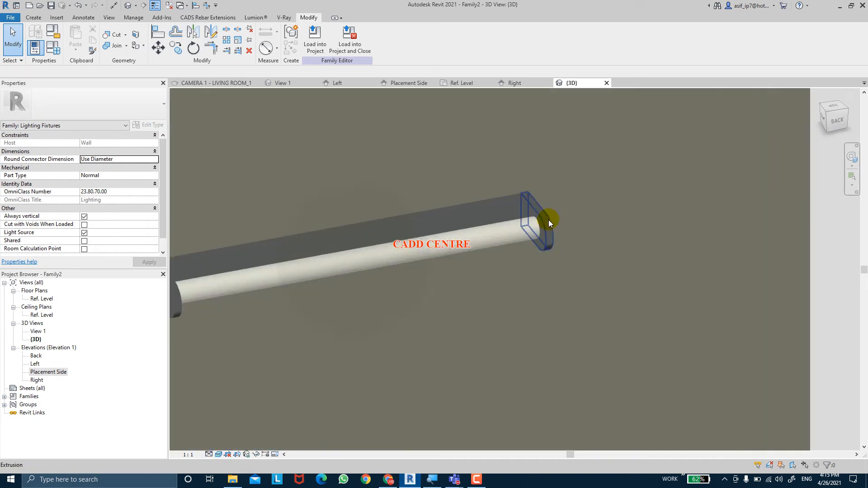
pyautogui.scroll(1, 549, 220)
pyautogui.scroll(-1, 521, 239)
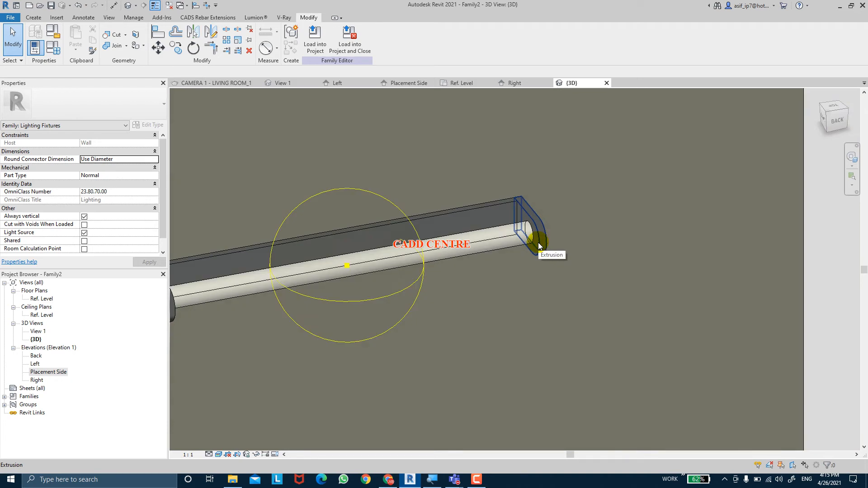
# Join the middle extrusion's geometry with both end pieces of the fixture in the 3D view
pyautogui.click(538, 242)
pyautogui.click(112, 45)
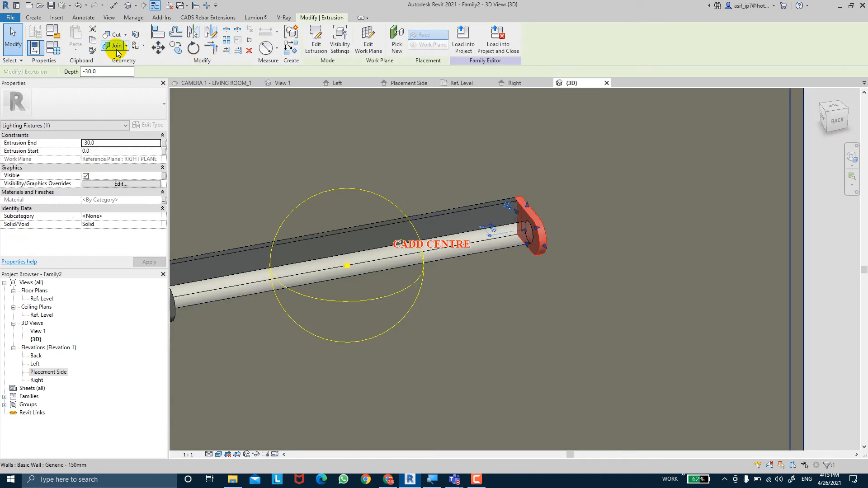
pyautogui.click(528, 216)
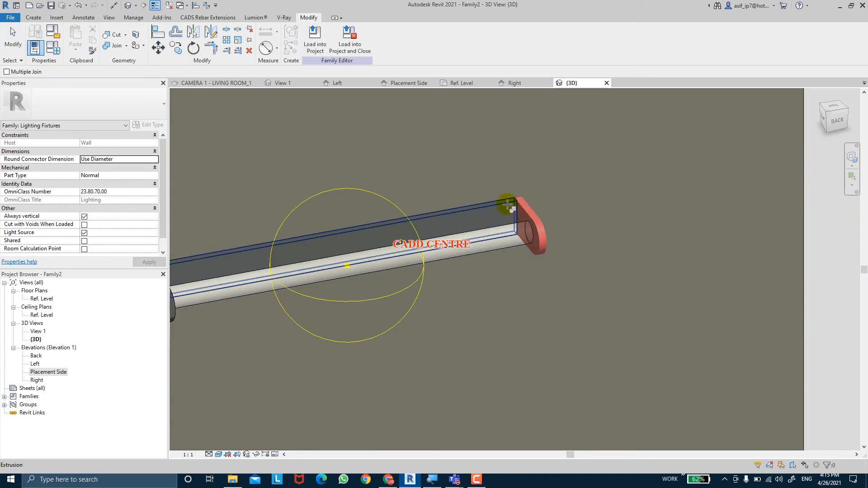
pyautogui.click(508, 205)
pyautogui.moveTo(385, 229); pyautogui.dragTo(551, 205, button='middle')
pyautogui.click(329, 239)
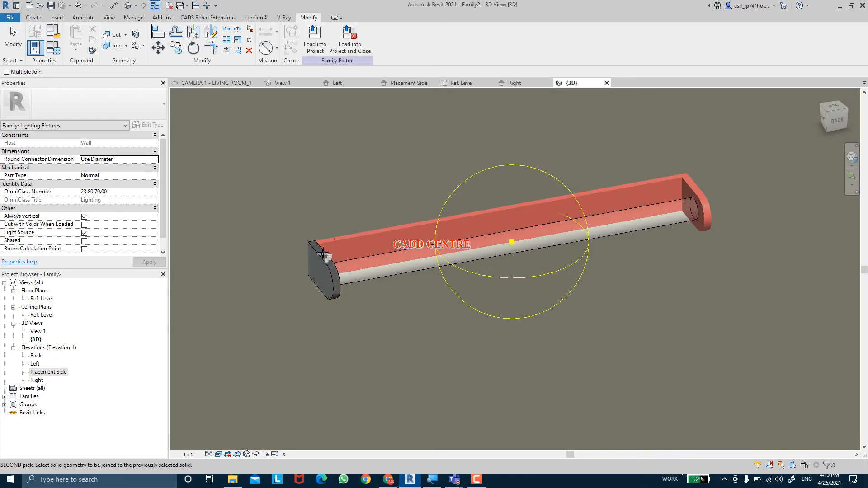
pyautogui.click(321, 271)
pyautogui.press('Escape')
pyautogui.keyDown('shift'); pyautogui.moveTo(448, 328); pyautogui.dragTo(406, 290, button='middle'); pyautogui.keyUp('shift')
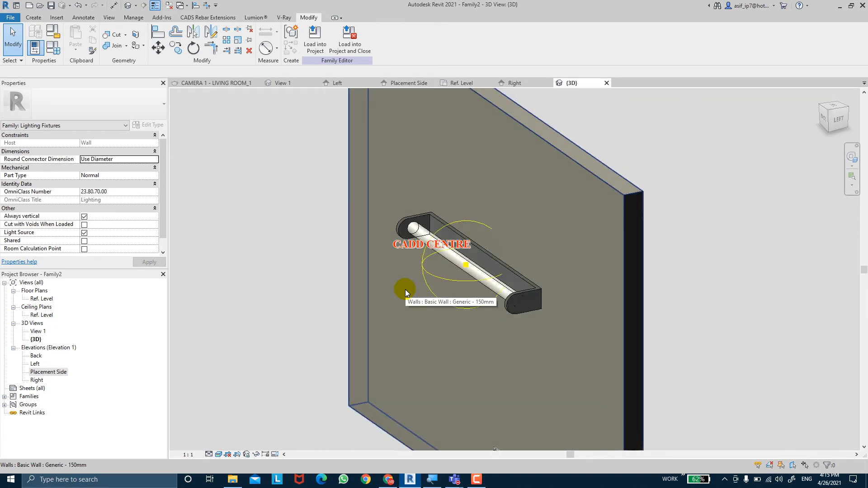
# Switch to the Microsoft Teams meeting to check the participants and chat, and return to the 3D view of the Revit family
pyautogui.moveTo(455, 479)
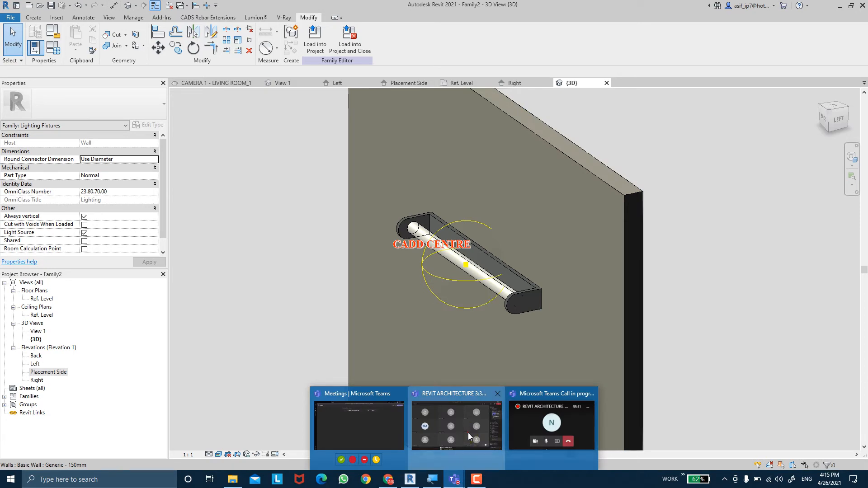
pyautogui.click(468, 432)
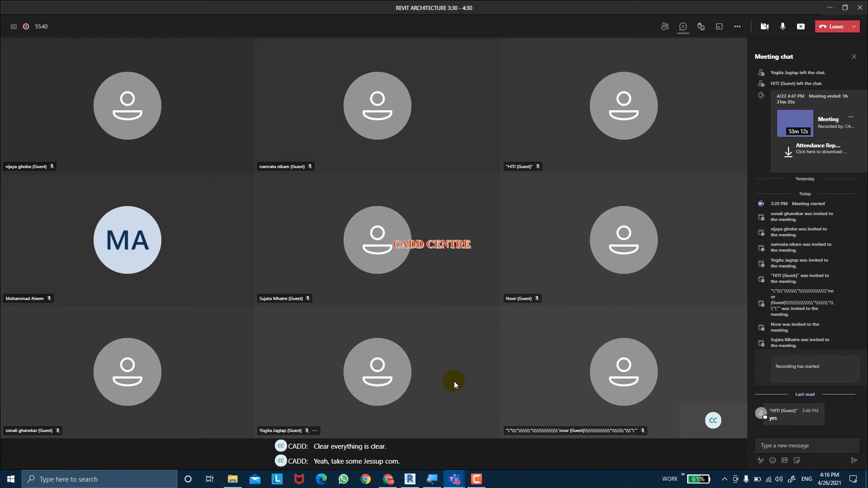
pyautogui.moveTo(411, 479)
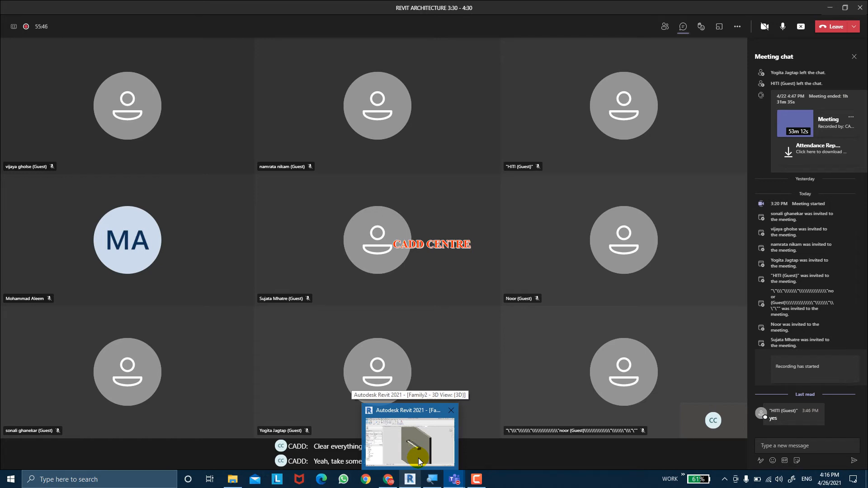
pyautogui.click(419, 458)
pyautogui.moveTo(508, 267); pyautogui.dragTo(474, 263, button='middle')
pyautogui.click(421, 279)
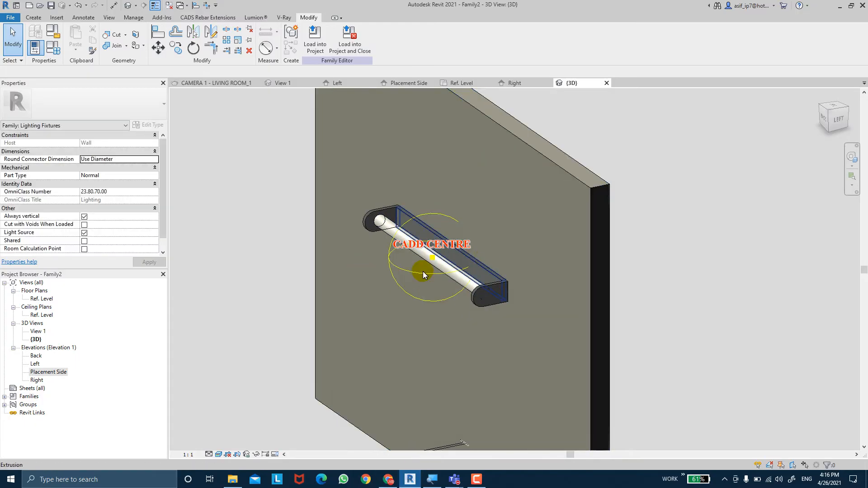
pyautogui.scroll(-2, 422, 302)
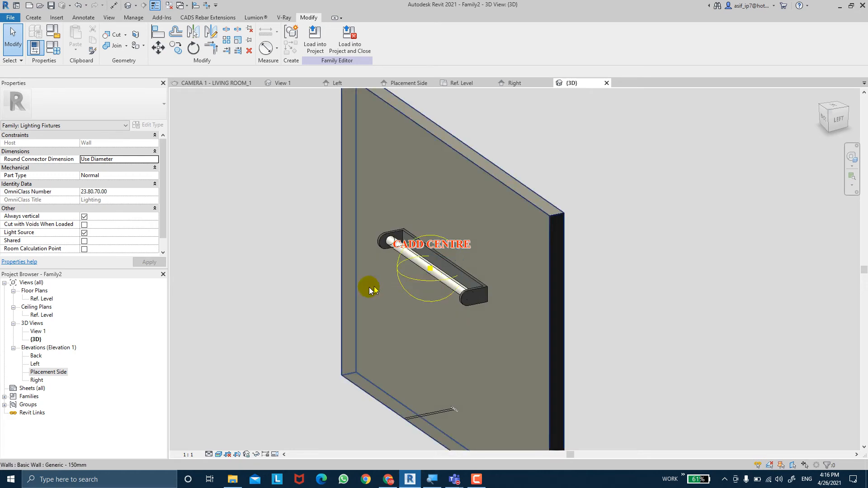
# Open the Placement Side elevation and select the light source at the middle of the fixture
pyautogui.doubleClick(48, 372)
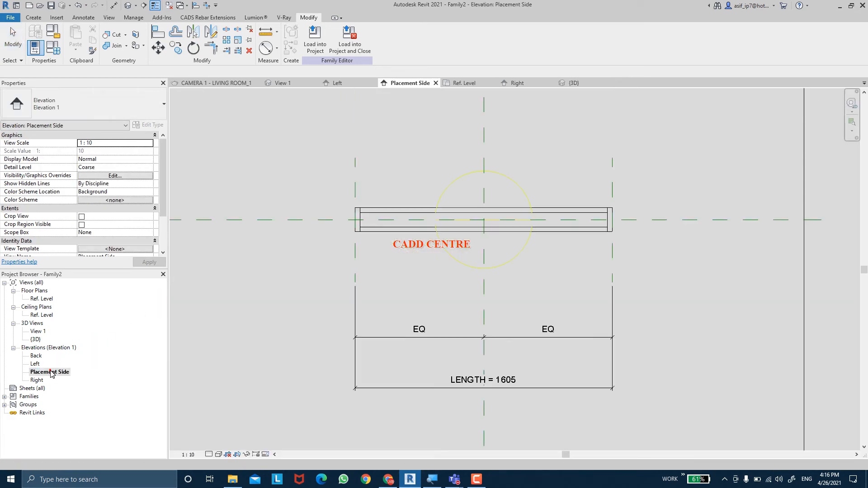
pyautogui.moveTo(520, 266); pyautogui.dragTo(526, 302, button='middle')
pyautogui.scroll(2, 524, 302)
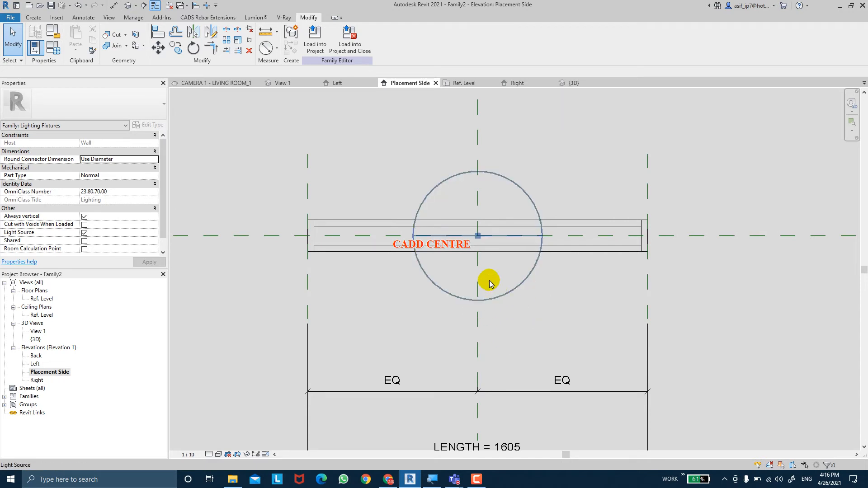
pyautogui.press('ctrl')
pyautogui.press('ctrl')
pyautogui.press('ctrl')
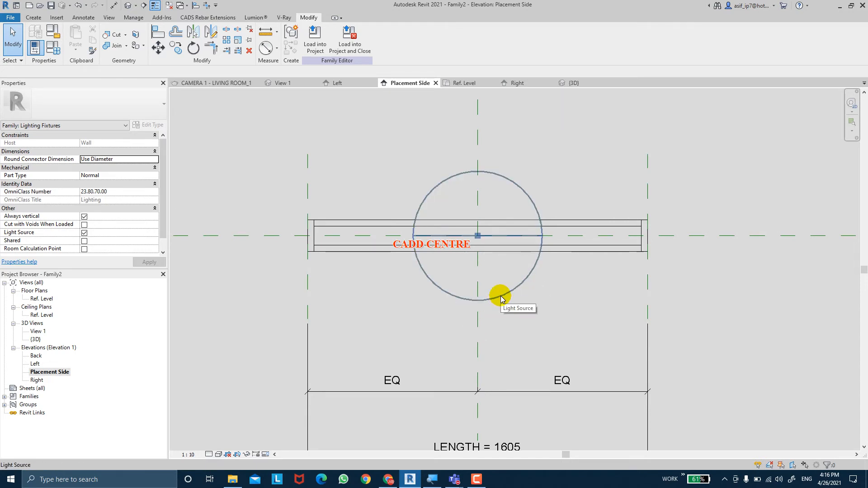
pyautogui.press('ctrl')
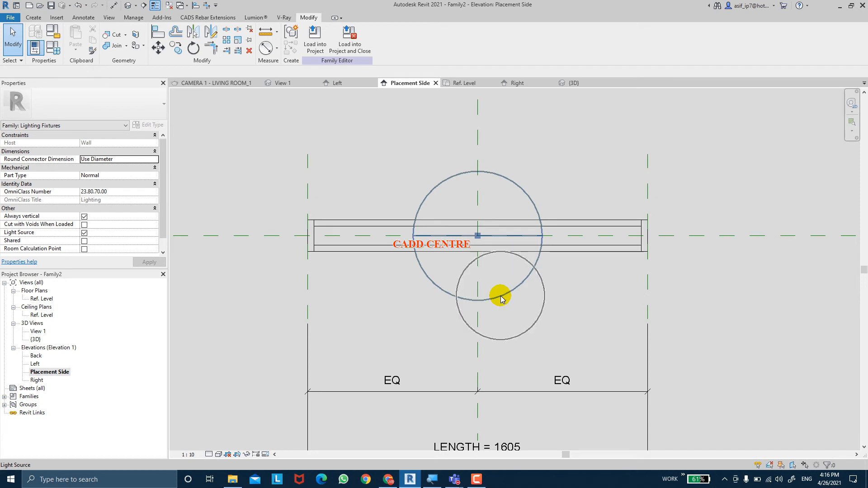
pyautogui.click(500, 296)
pyautogui.press('ctrl')
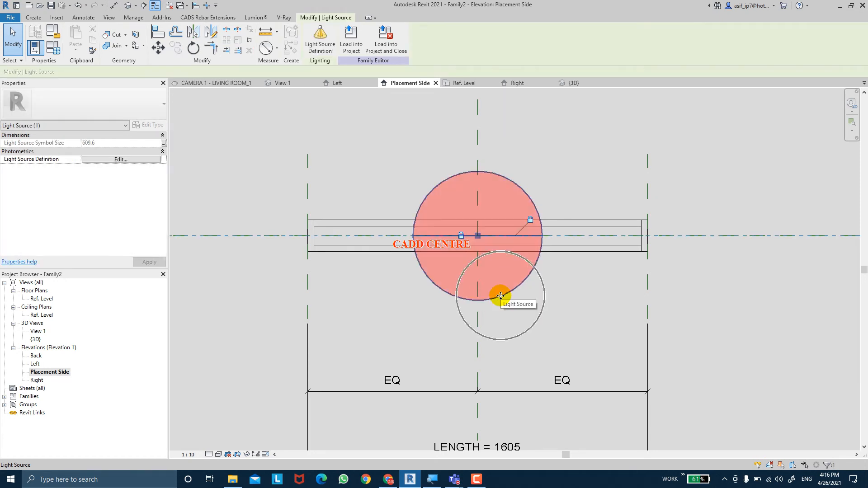
pyautogui.press('ctrl')
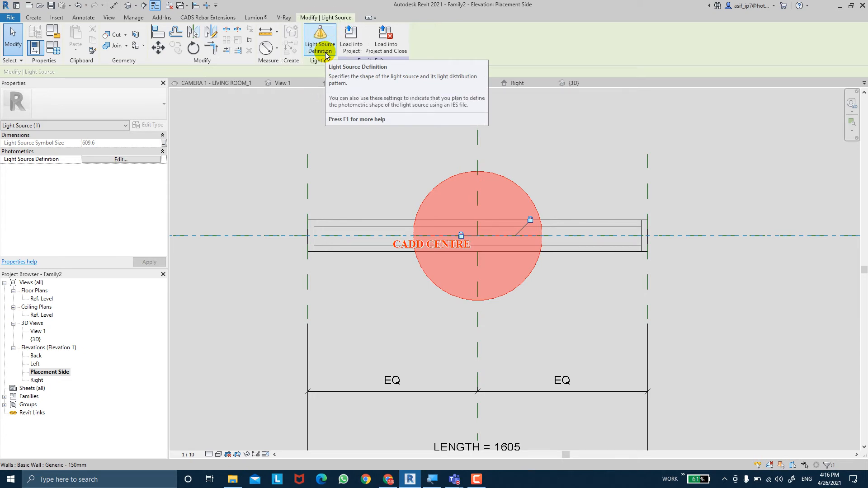
pyautogui.press('ctrl')
# Define the light source to emit from a Line shape with a Spherical light distribution
pyautogui.click(325, 54)
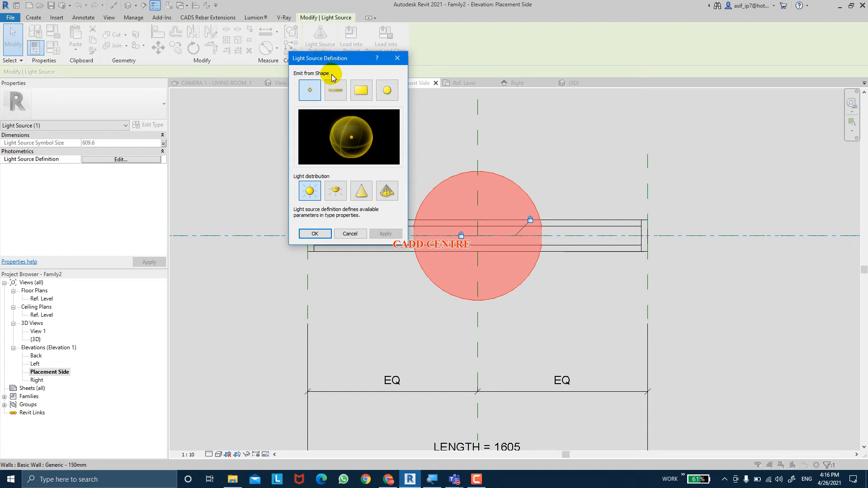
pyautogui.press('ctrl')
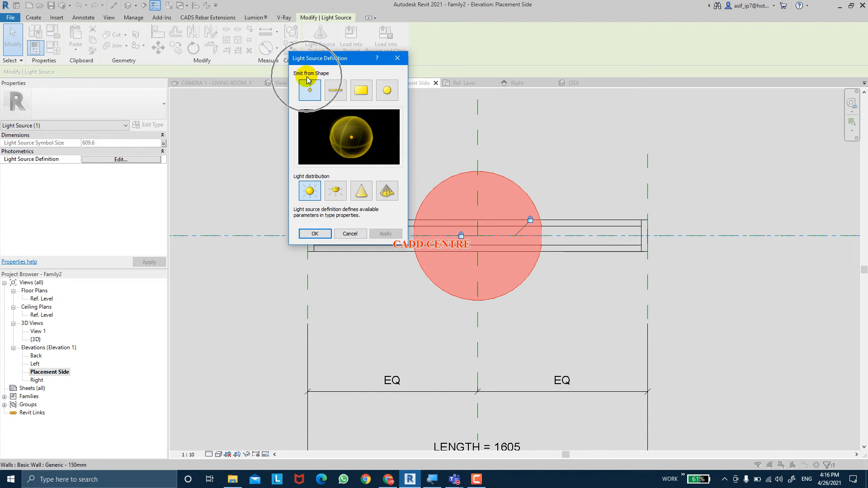
pyautogui.click(333, 93)
pyautogui.press('ctrl')
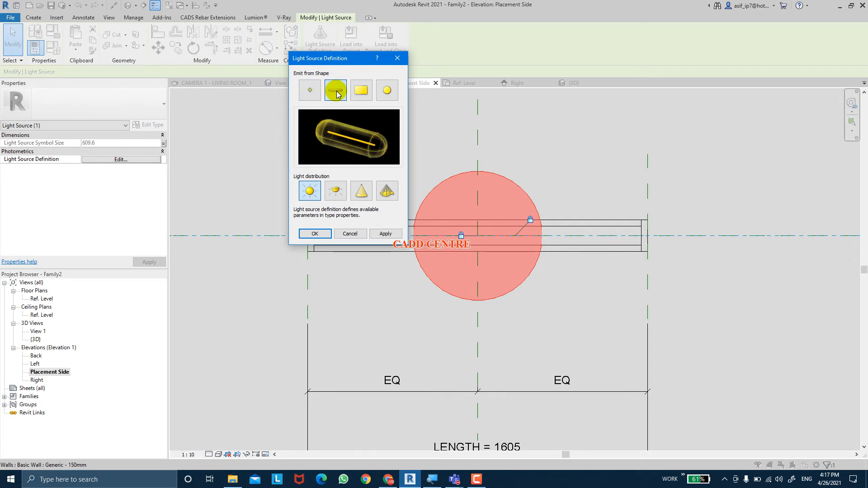
pyautogui.click(312, 190)
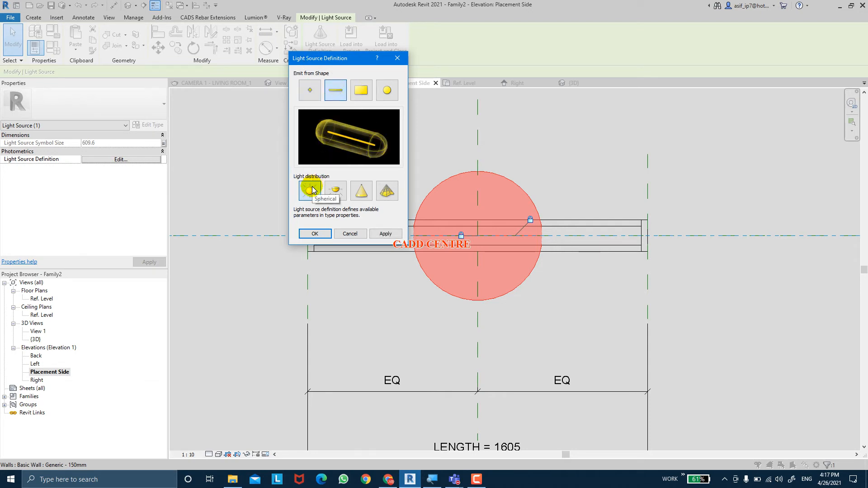
pyautogui.click(312, 186)
pyautogui.click(312, 186)
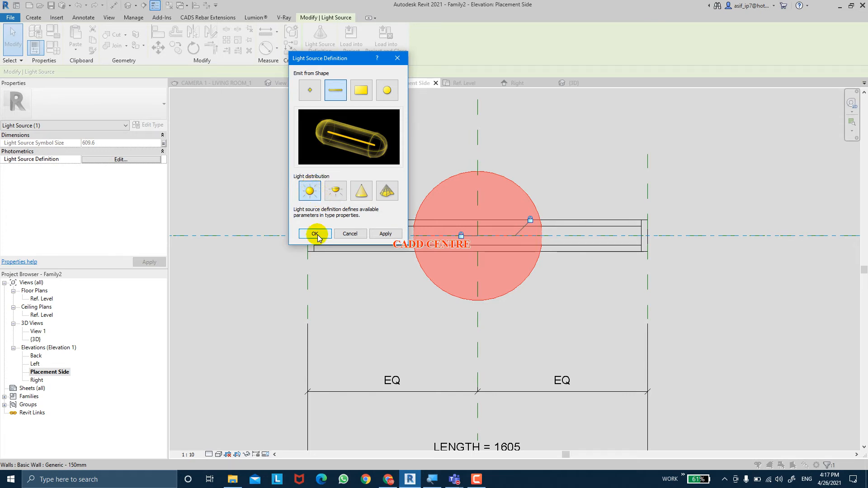
pyautogui.click(379, 235)
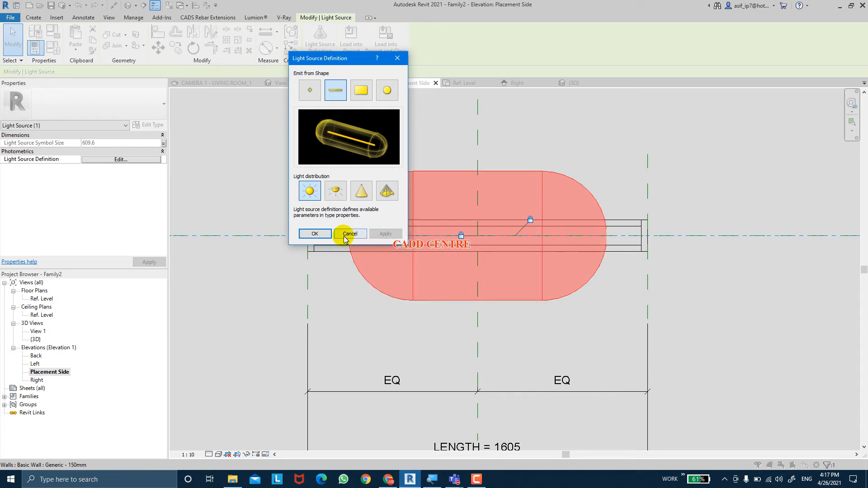
pyautogui.click(315, 233)
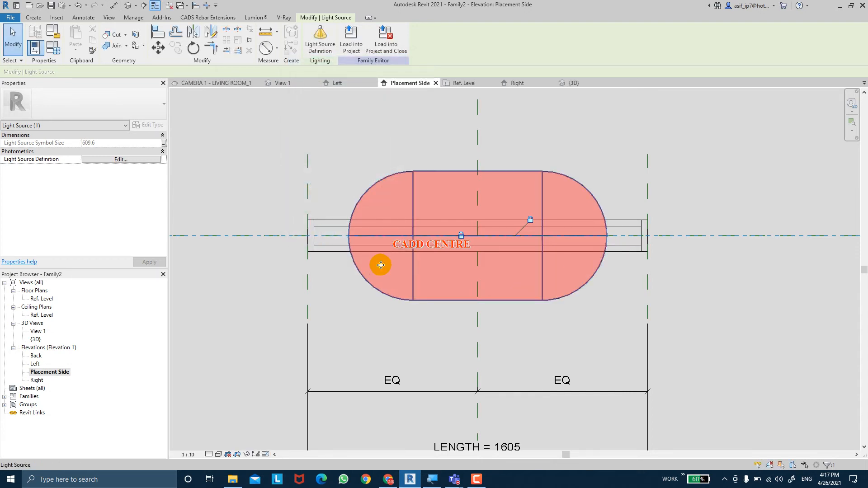
pyautogui.click(355, 314)
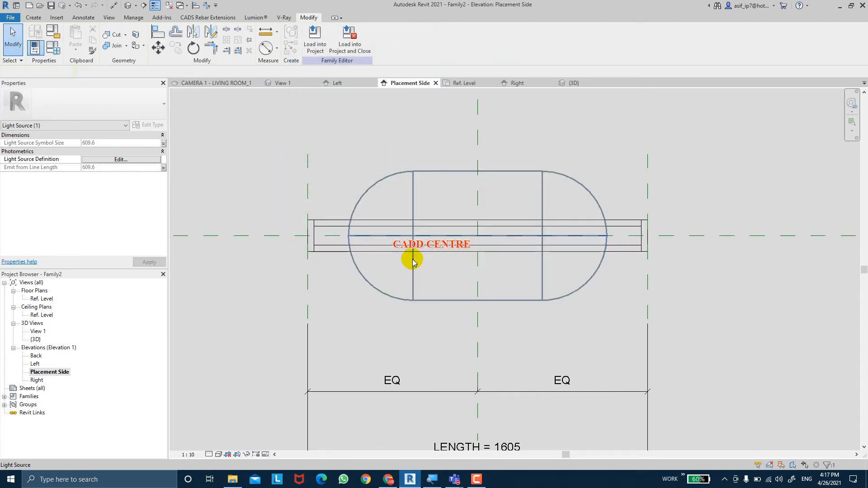
# Measure the distance between the inner faces of the two end pieces without placing a dimension
pyautogui.click(113, 5)
pyautogui.scroll(1, 308, 225)
pyautogui.click(318, 247)
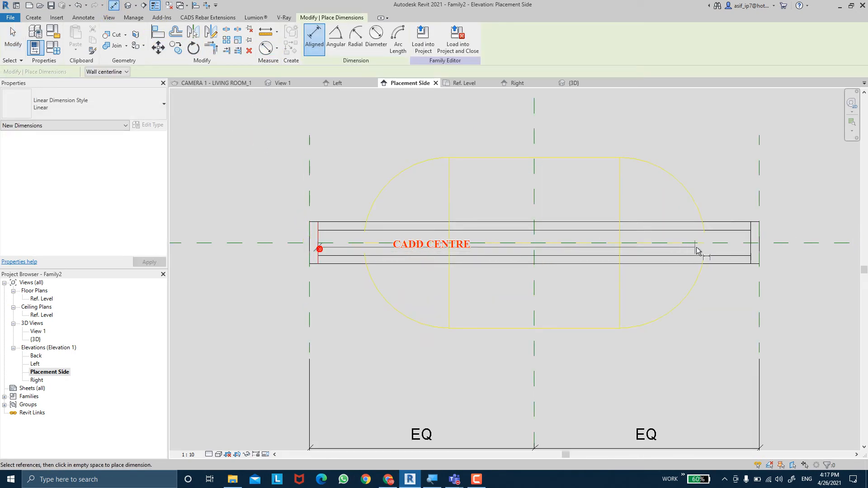
pyautogui.click(750, 248)
pyautogui.click(732, 160)
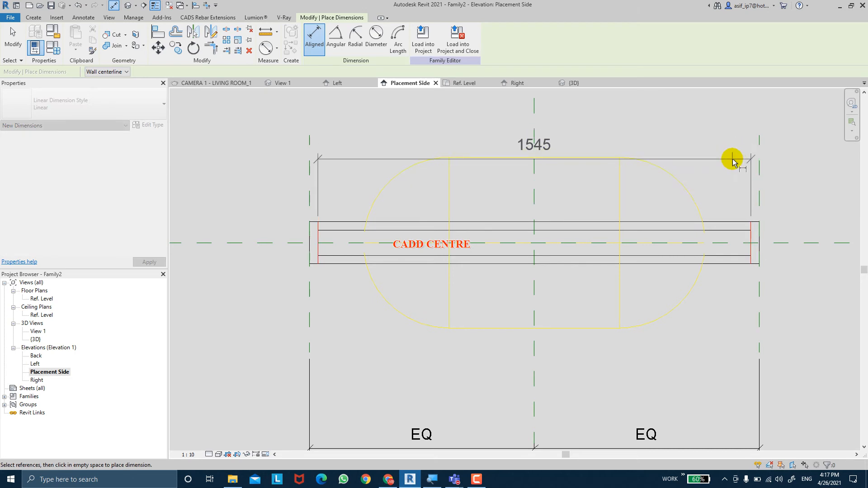
pyautogui.scroll(-2, 733, 162)
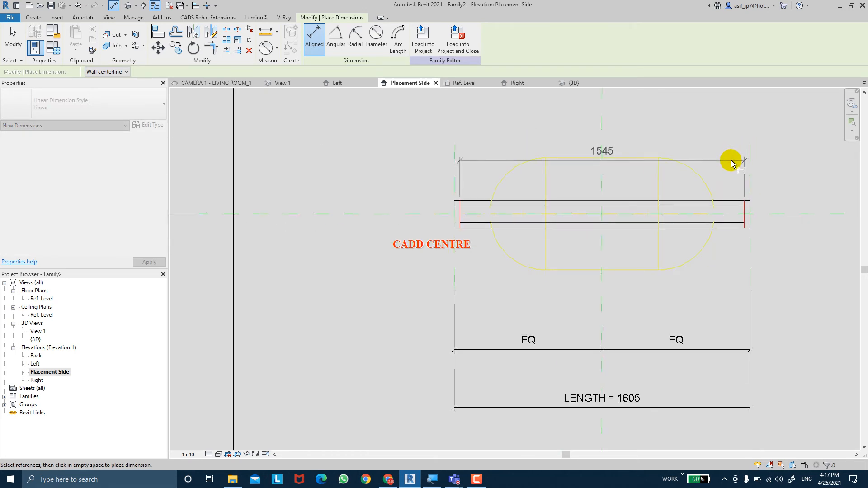
pyautogui.scroll(1, 733, 163)
pyautogui.press('Escape')
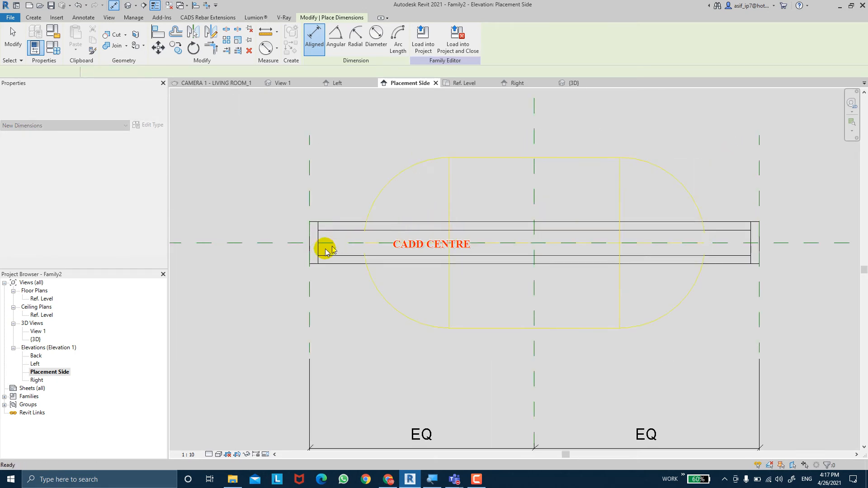
# Measure the thickness of the left end piece without keeping a dimension
pyautogui.click(311, 250)
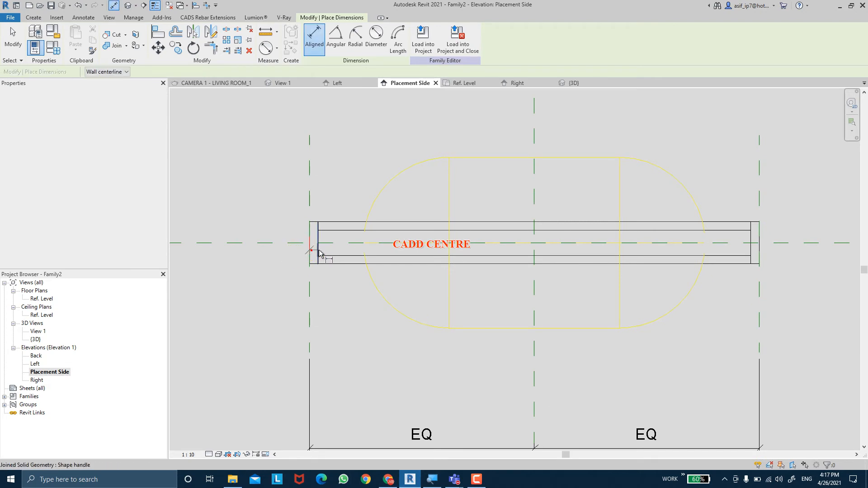
pyautogui.click(318, 250)
pyautogui.press('Escape')
pyautogui.scroll(-2, 354, 295)
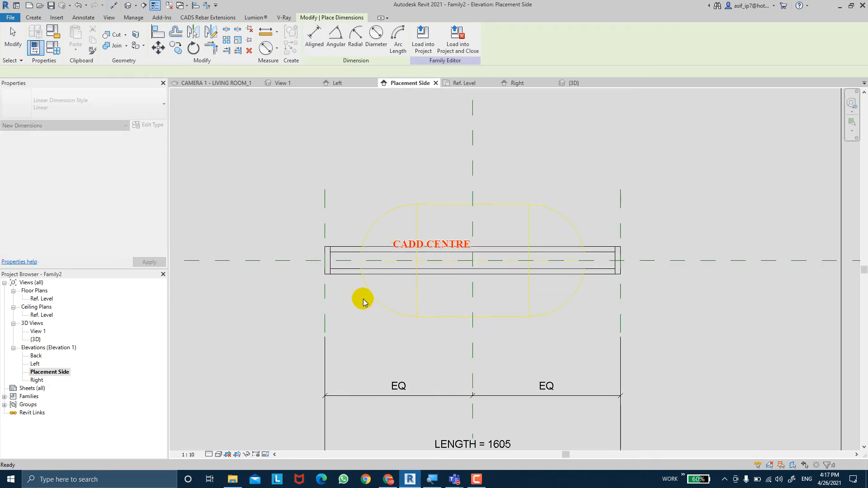
pyautogui.press('Escape')
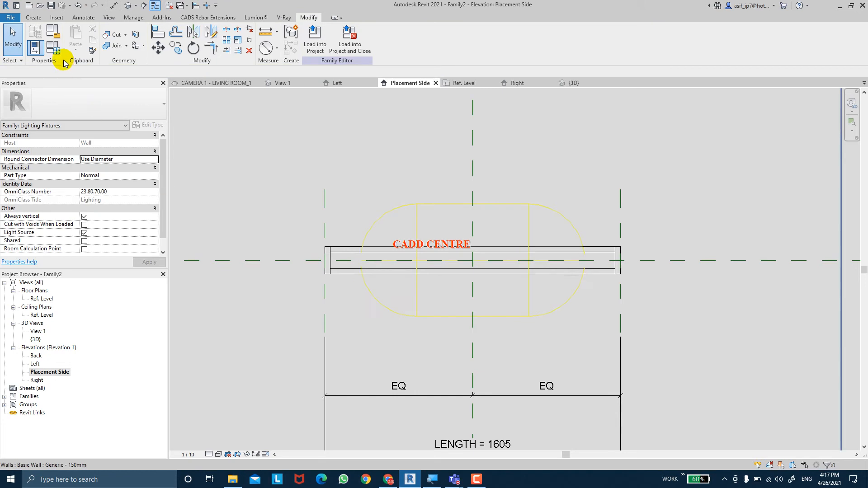
# Open the family types and enlarge the parameter list so the Formula column has more room
pyautogui.click(53, 48)
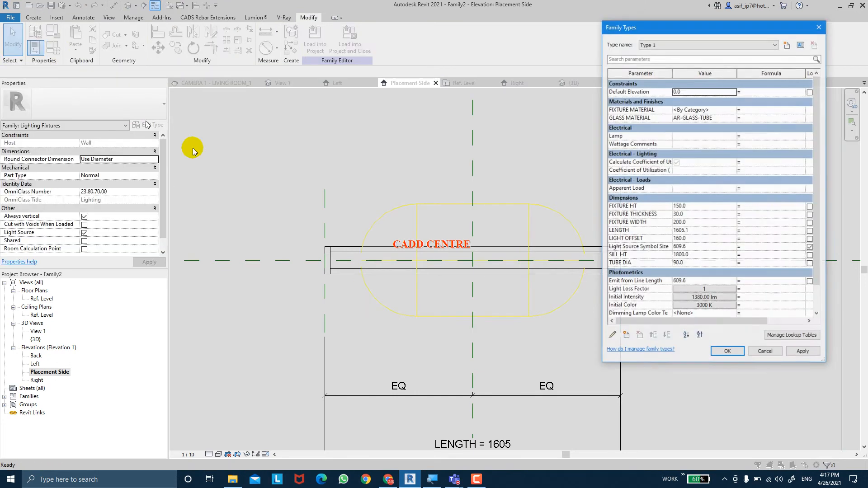
pyautogui.moveTo(700, 28); pyautogui.dragTo(460, 13)
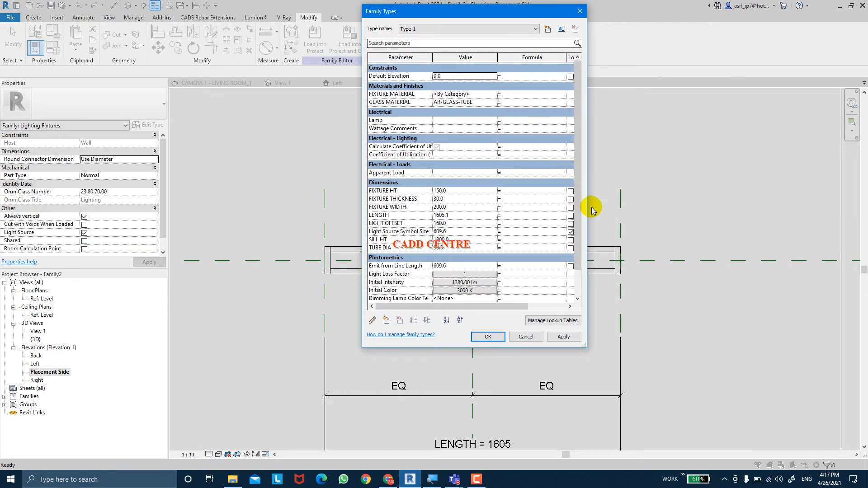
pyautogui.moveTo(591, 204); pyautogui.dragTo(736, 206)
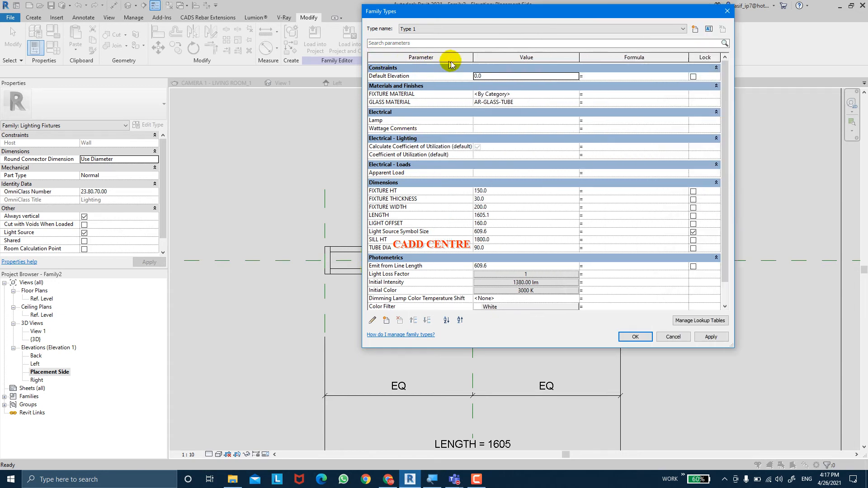
pyautogui.moveTo(473, 61); pyautogui.dragTo(464, 61)
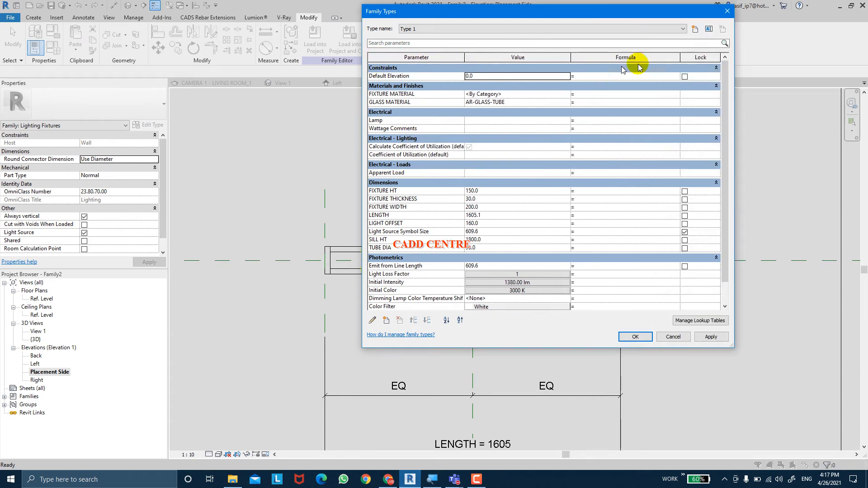
pyautogui.moveTo(680, 57); pyautogui.dragTo(706, 60)
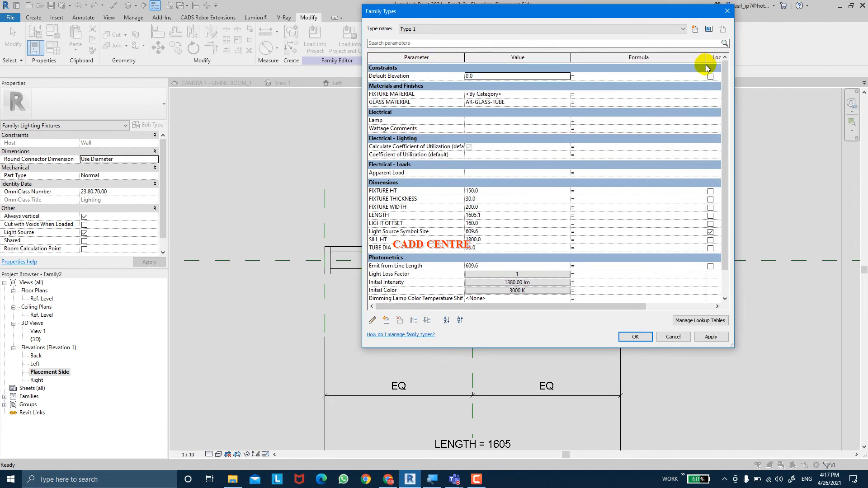
# Drive the Emit from Line Length parameter with the formula LENGTH - FIXTURE THICKNESS - FIXTURE THICKNESS and apply it
pyautogui.click(404, 215)
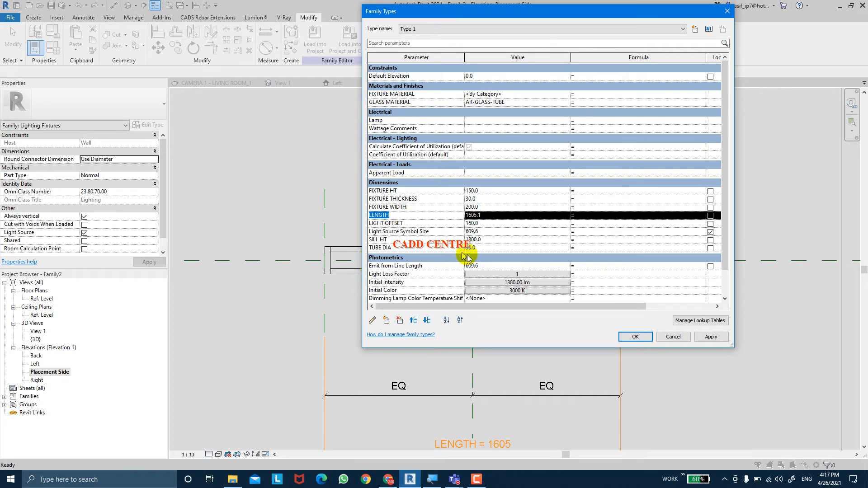
pyautogui.click(610, 266)
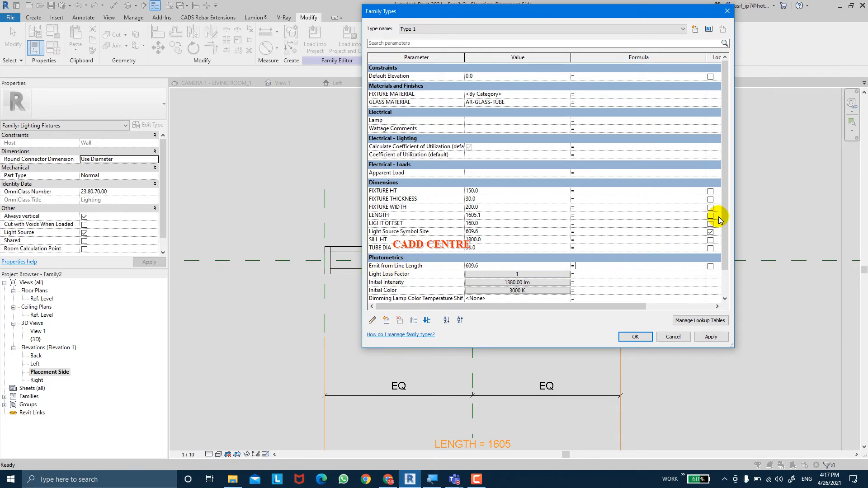
pyautogui.moveTo(721, 217); pyautogui.dragTo(722, 243)
pyautogui.write('LENGTH')
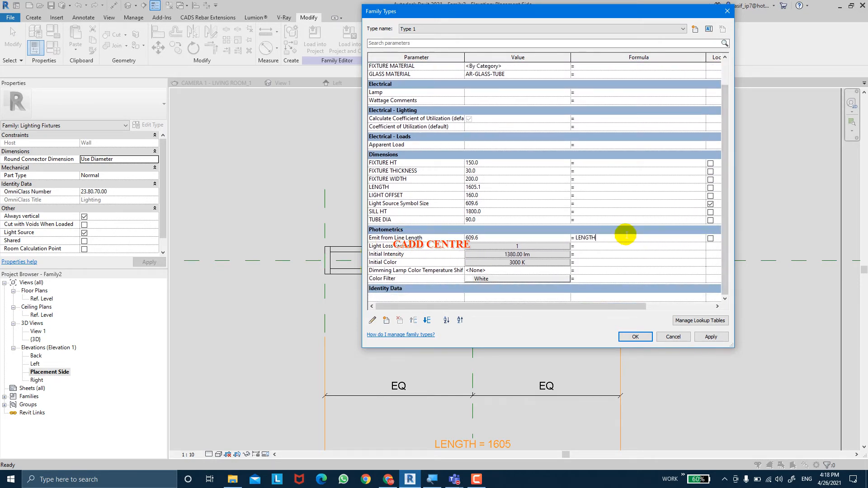
pyautogui.press('ctrl')
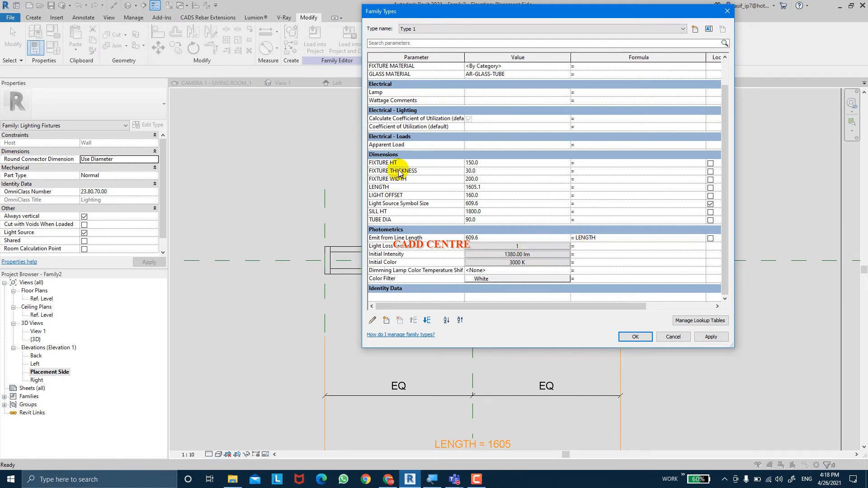
pyautogui.click(419, 171)
pyautogui.moveTo(420, 170); pyautogui.dragTo(342, 166)
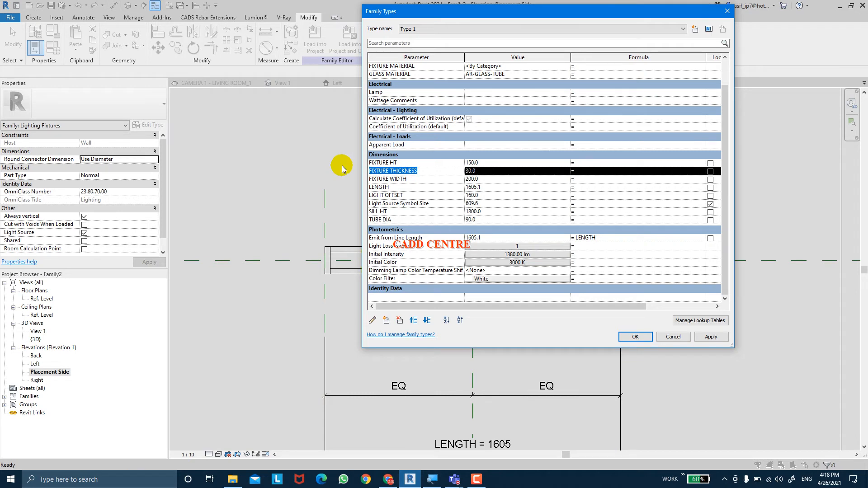
pyautogui.click(626, 233)
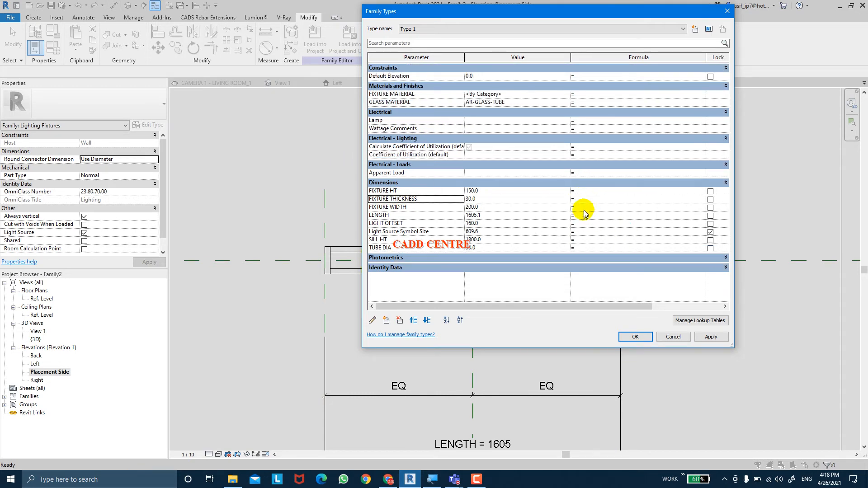
pyautogui.click(570, 258)
pyautogui.click(607, 256)
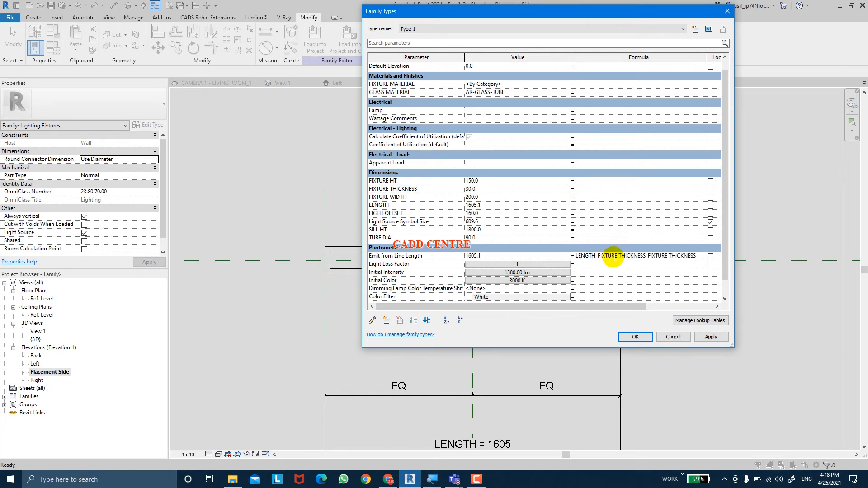
pyautogui.click(711, 337)
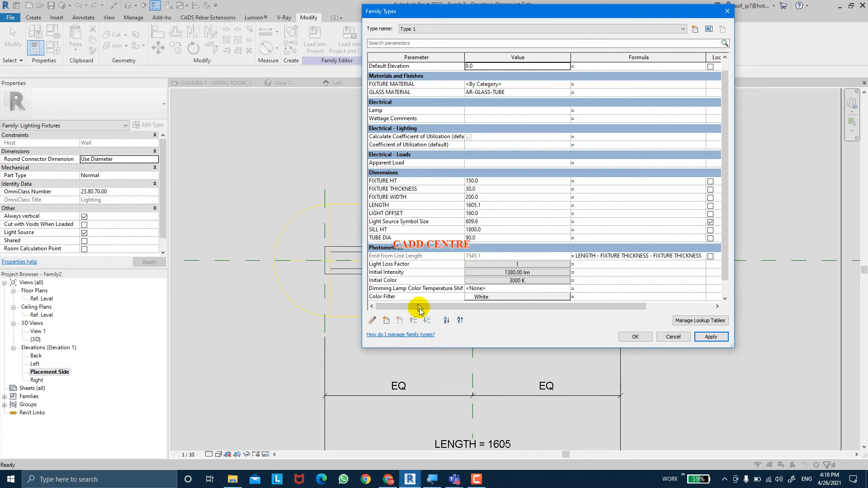
pyautogui.click(635, 337)
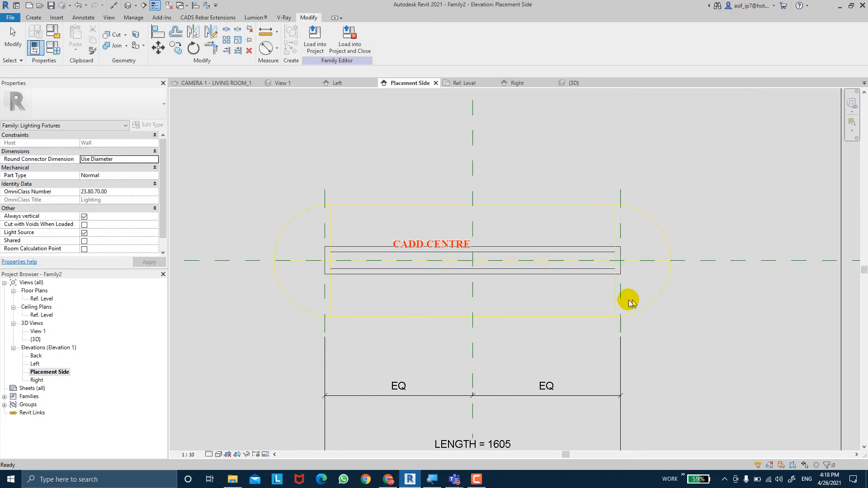
# Select the light source and set the family's Light Source Symbol Size to 70
pyautogui.scroll(-3, 634, 300)
pyautogui.scroll(2, 580, 274)
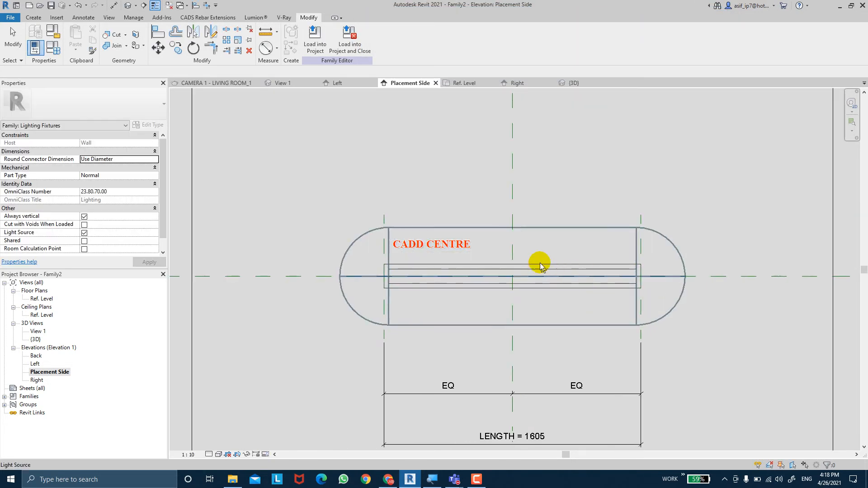
pyautogui.click(534, 231)
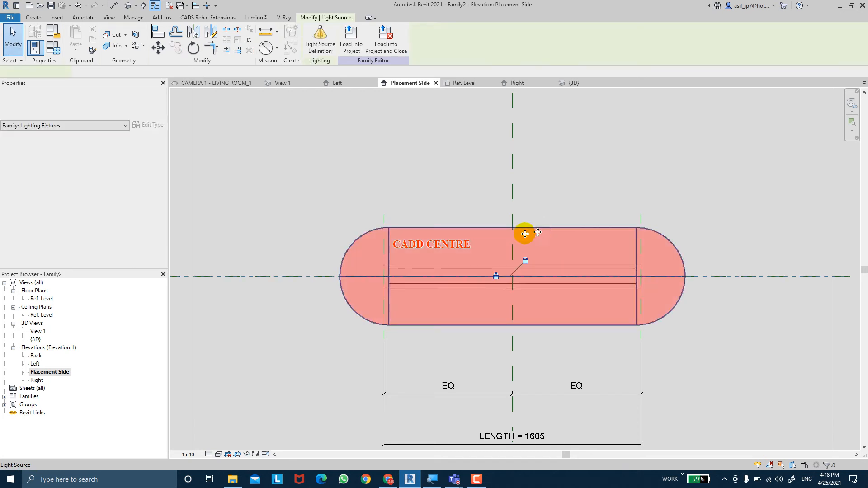
pyautogui.click(49, 48)
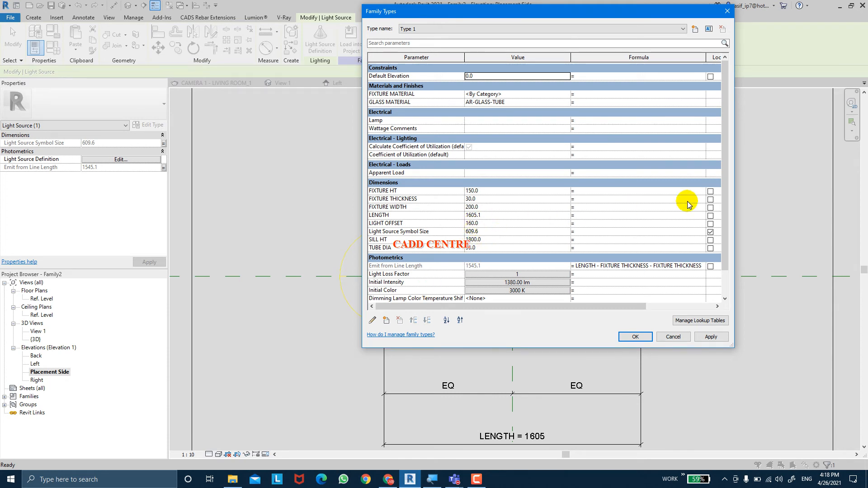
pyautogui.moveTo(725, 176); pyautogui.dragTo(727, 195)
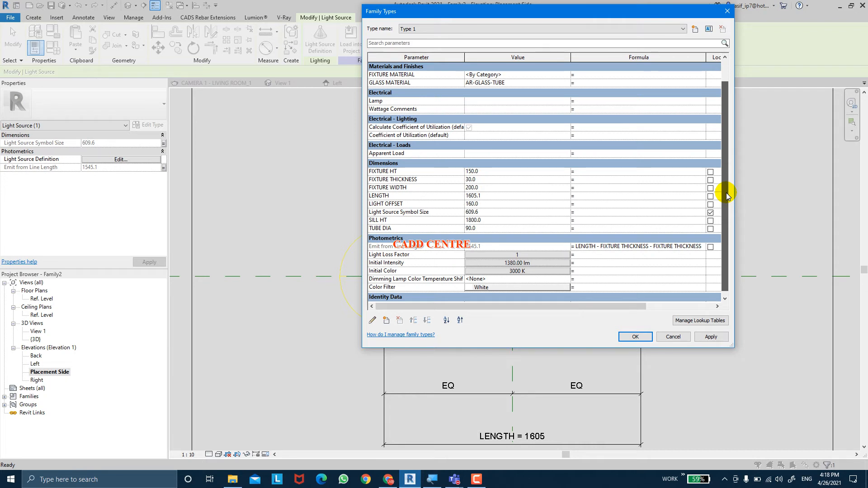
pyautogui.click(486, 213)
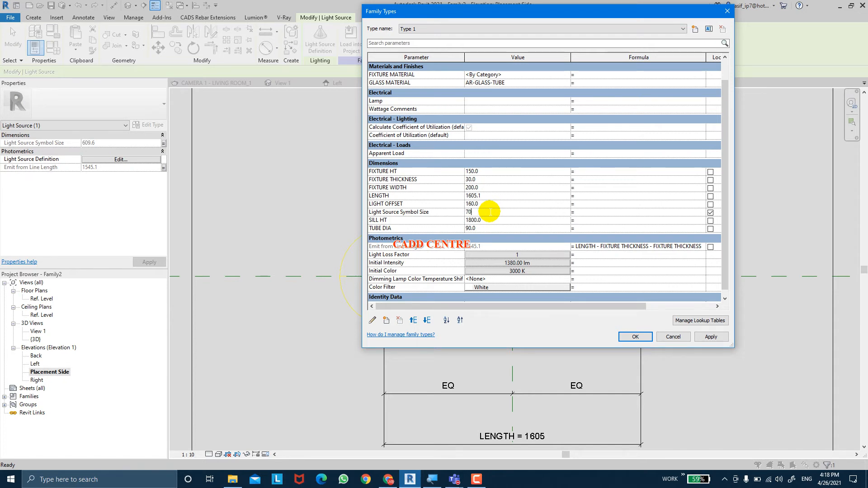
pyautogui.press('Tab')
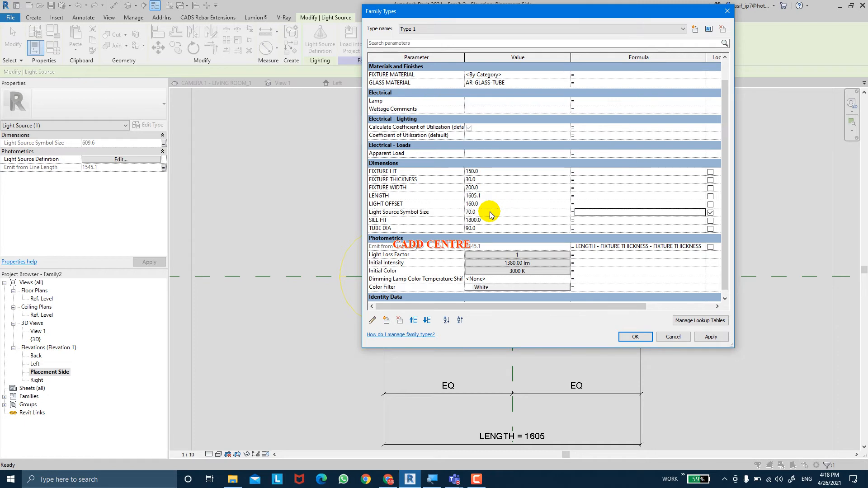
pyautogui.click(707, 337)
# Reduce the Light Source Symbol Size to 50, apply it and leave the family types
pyautogui.moveTo(534, 13); pyautogui.dragTo(65, 171)
pyautogui.moveTo(249, 113); pyautogui.dragTo(333, 89)
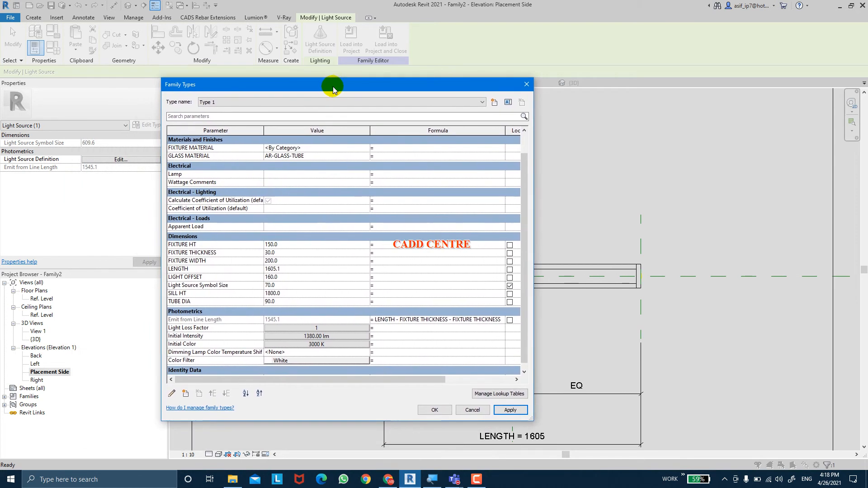
pyautogui.click(298, 285)
pyautogui.write('5')
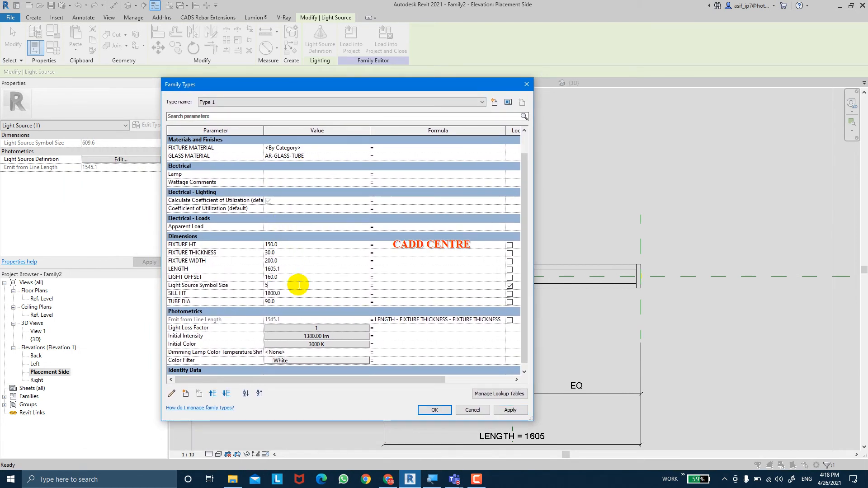
pyautogui.write('0')
pyautogui.press('Tab')
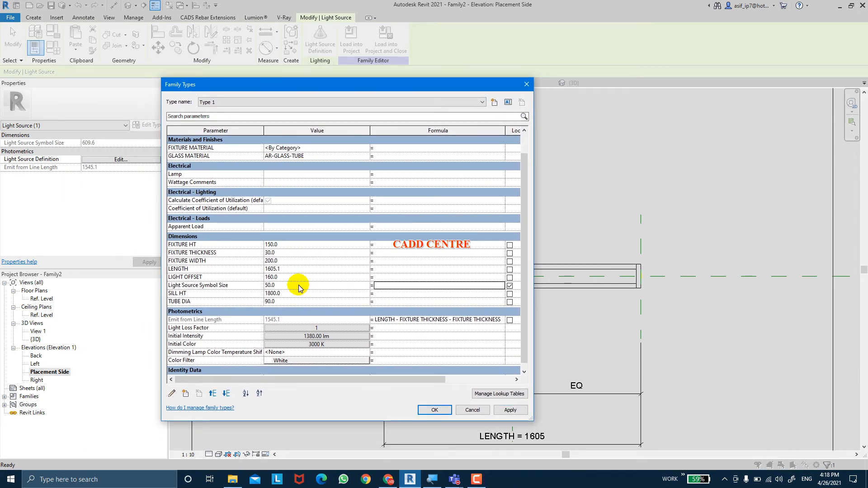
pyautogui.click(513, 410)
pyautogui.click(432, 409)
pyautogui.press('Escape')
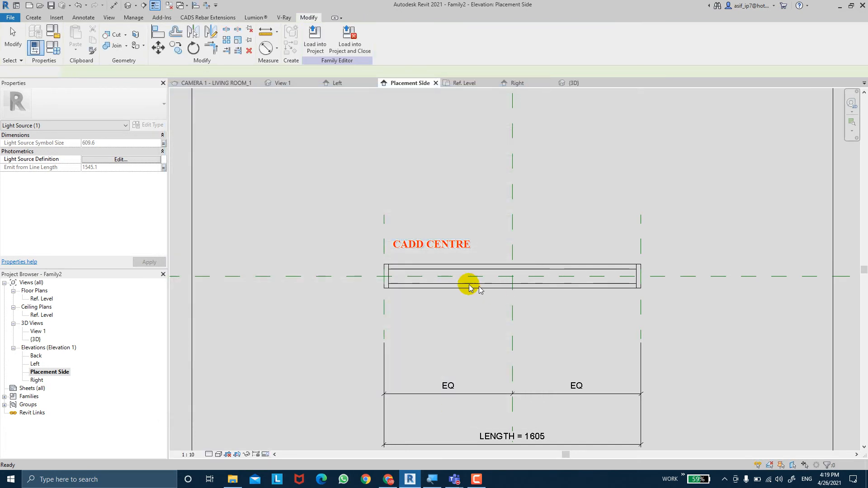
# Switch the Placement Side elevation to wireframe display and select the light source inside the tube
pyautogui.scroll(2, 467, 285)
pyautogui.scroll(2, 368, 277)
pyautogui.scroll(2, 323, 264)
pyautogui.press('Escape')
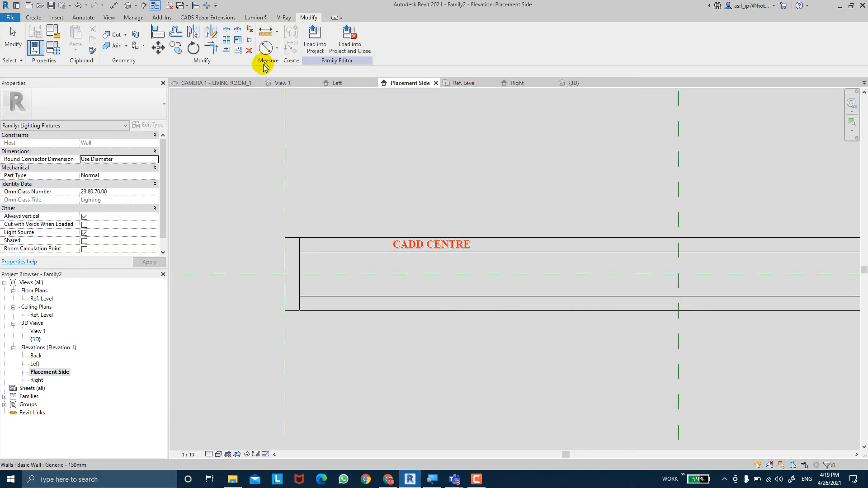
pyautogui.scroll(-4, 425, 225)
pyautogui.click(472, 244)
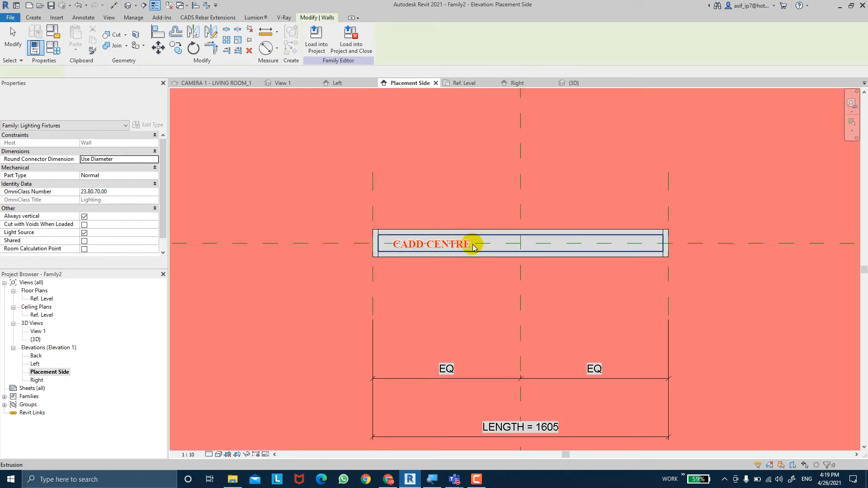
pyautogui.press('Escape')
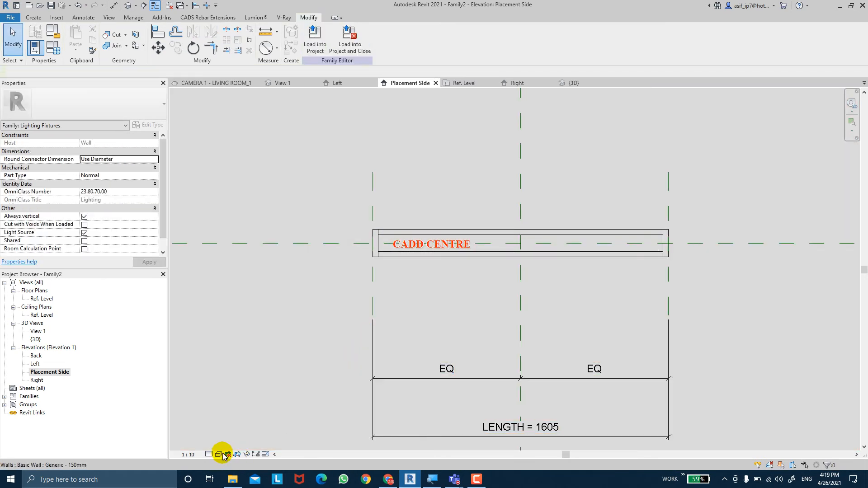
pyautogui.click(218, 454)
pyautogui.click(239, 418)
pyautogui.scroll(5, 387, 248)
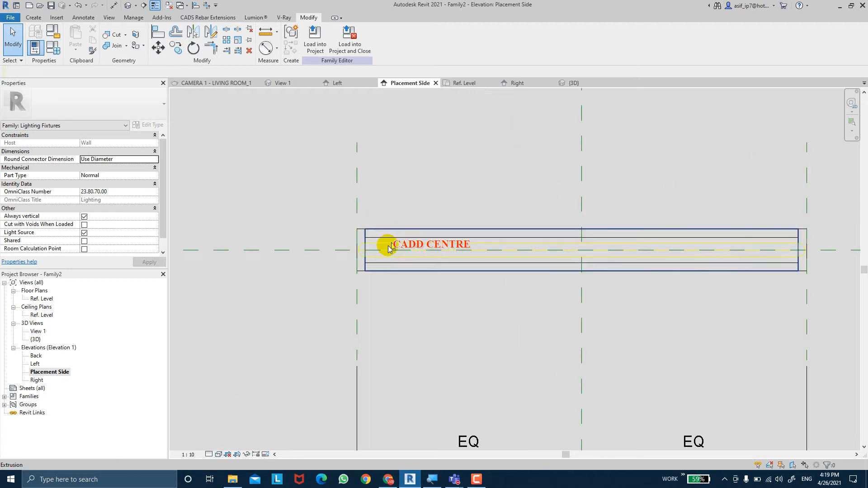
pyautogui.click(357, 247)
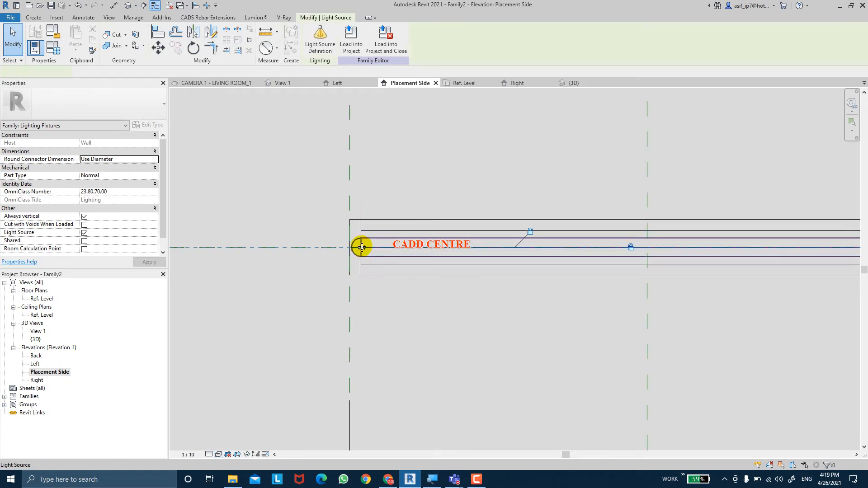
pyautogui.scroll(3, 359, 244)
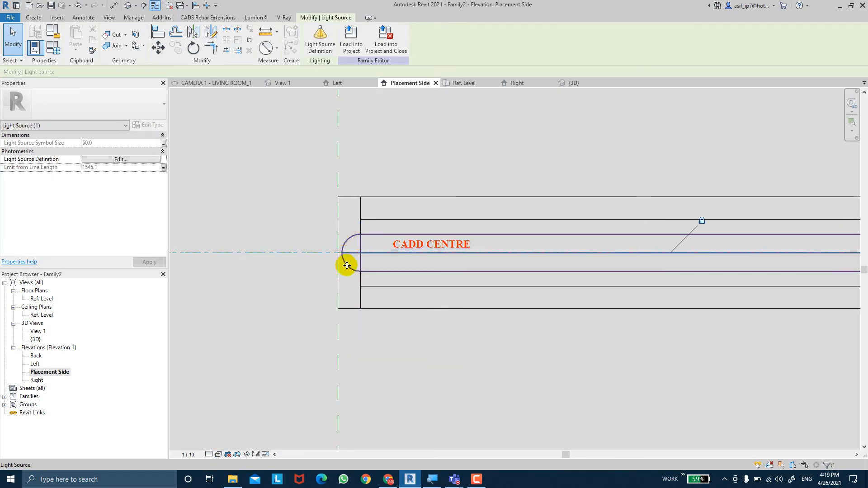
pyautogui.scroll(-4, 360, 272)
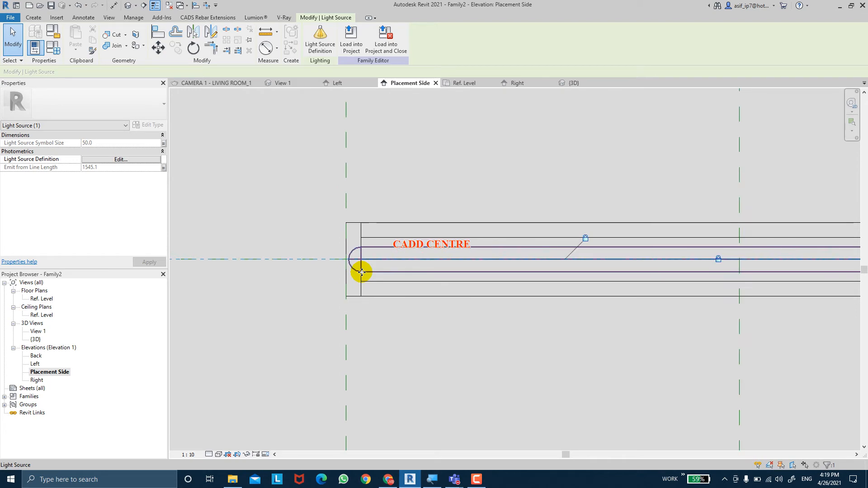
# Set the family's Light Source Symbol Size to 30 and apply the change
pyautogui.click(53, 46)
pyautogui.click(316, 308)
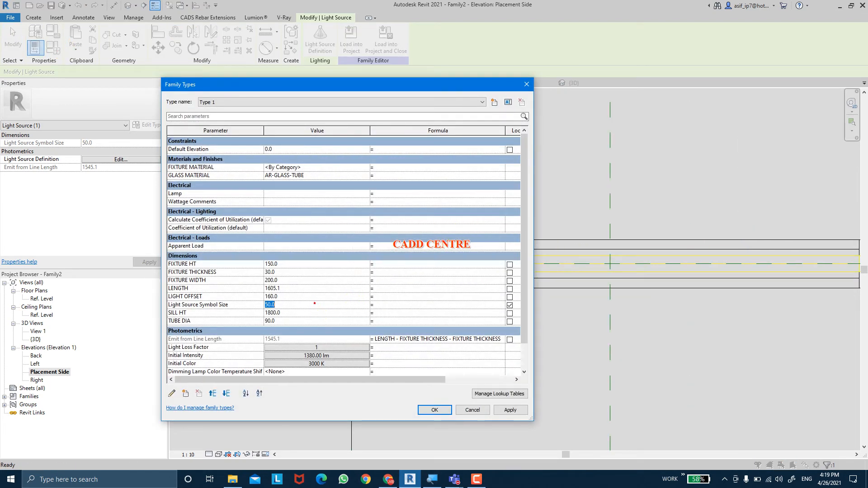
pyautogui.click(242, 309)
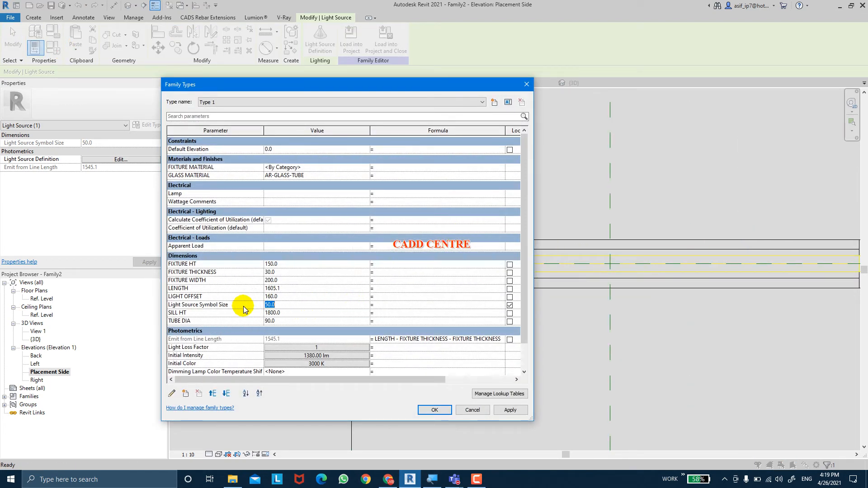
pyautogui.write('30')
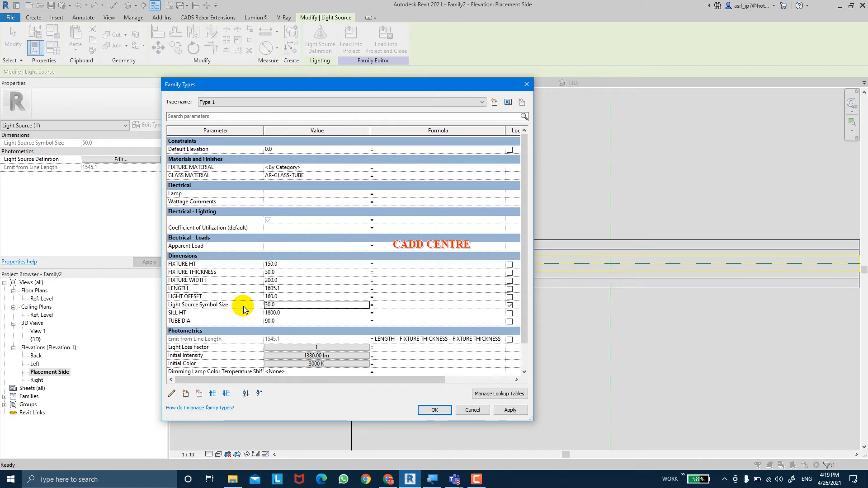
pyautogui.press('Tab')
pyautogui.click(494, 413)
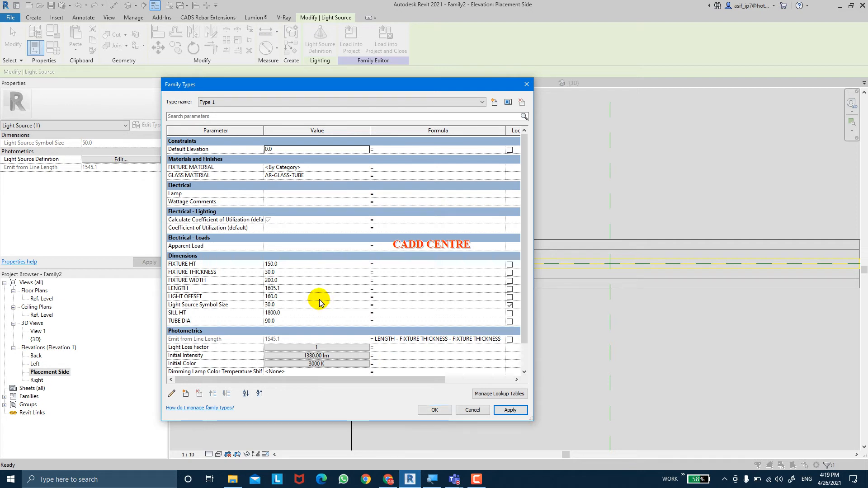
# Set the family's Light Source Symbol Size to 35, apply it and close the family types
pyautogui.click(302, 304)
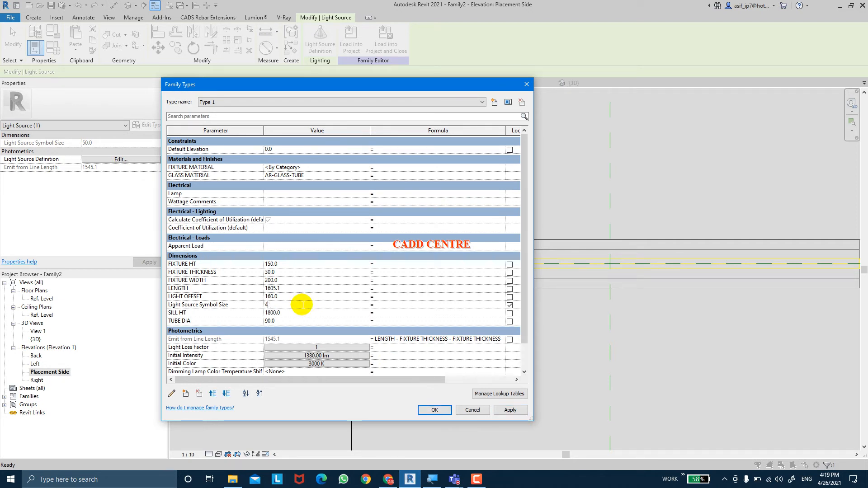
pyautogui.write('35')
pyautogui.press('Tab')
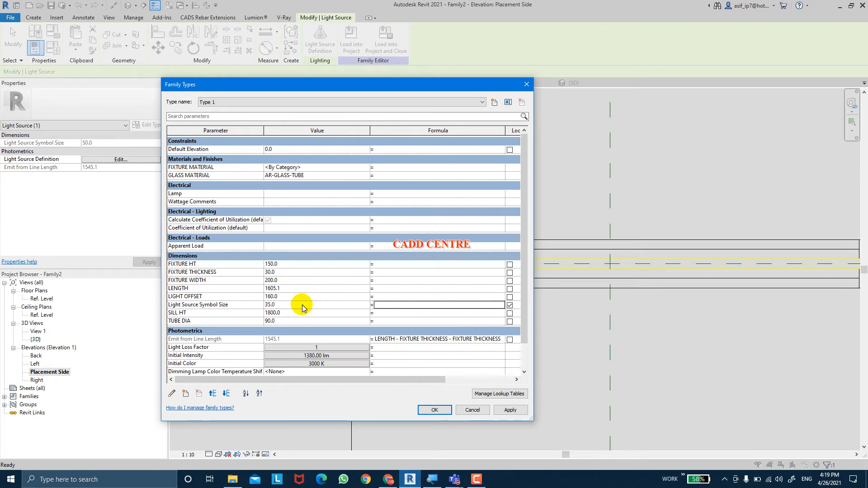
pyautogui.click(503, 411)
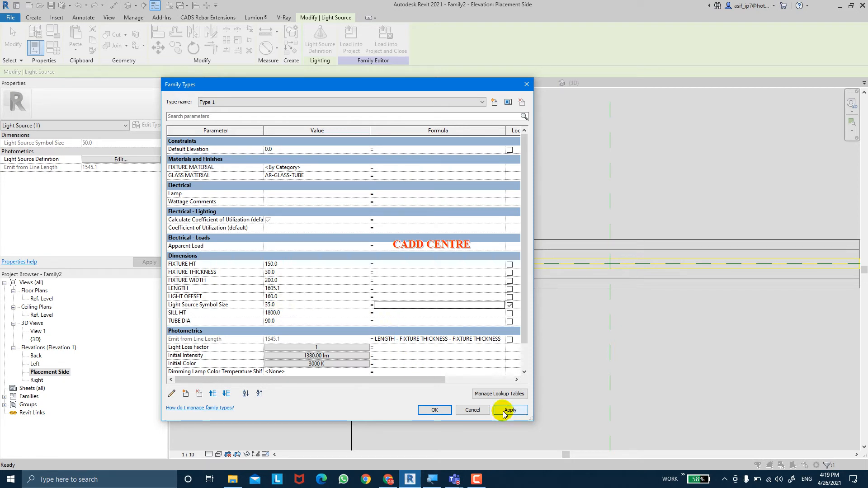
pyautogui.click(503, 410)
pyautogui.click(450, 410)
pyautogui.click(450, 409)
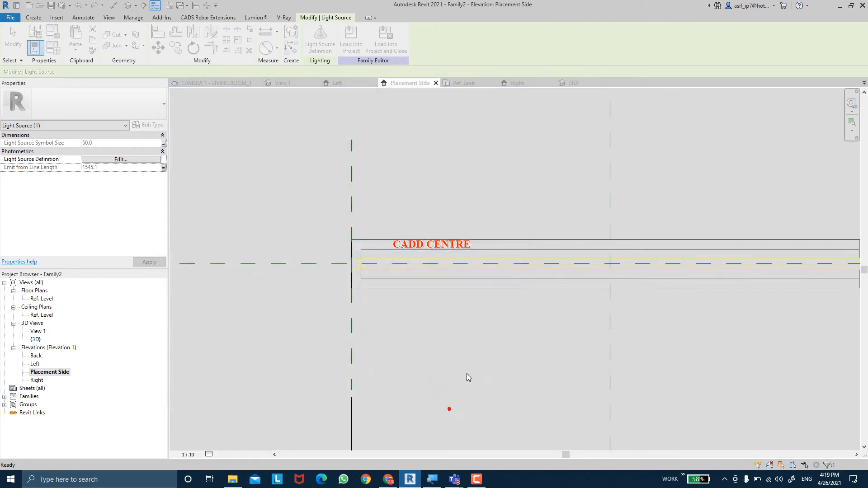
# Examine how the light source fits inside the tube in the Placement Side elevation and in the 3D view
pyautogui.click(467, 341)
pyautogui.scroll(-2, 470, 338)
pyautogui.moveTo(471, 337); pyautogui.dragTo(390, 325, button='middle')
pyautogui.scroll(2, 620, 282)
pyautogui.click(668, 306)
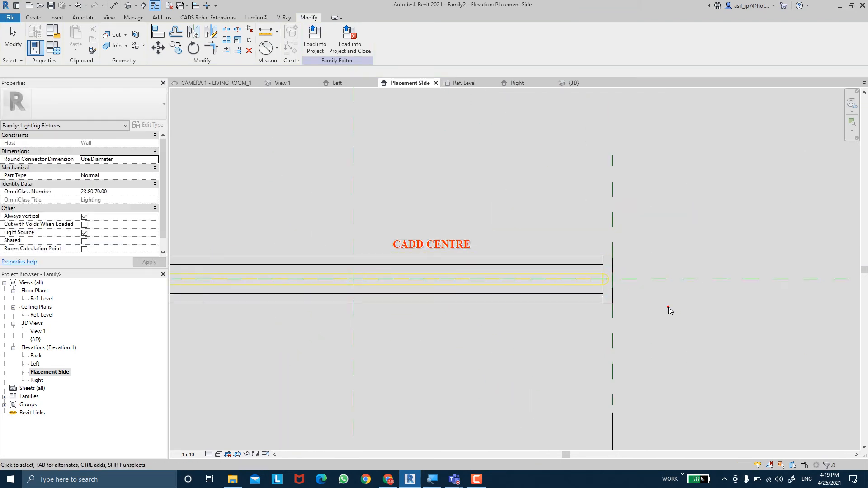
pyautogui.scroll(-2, 565, 333)
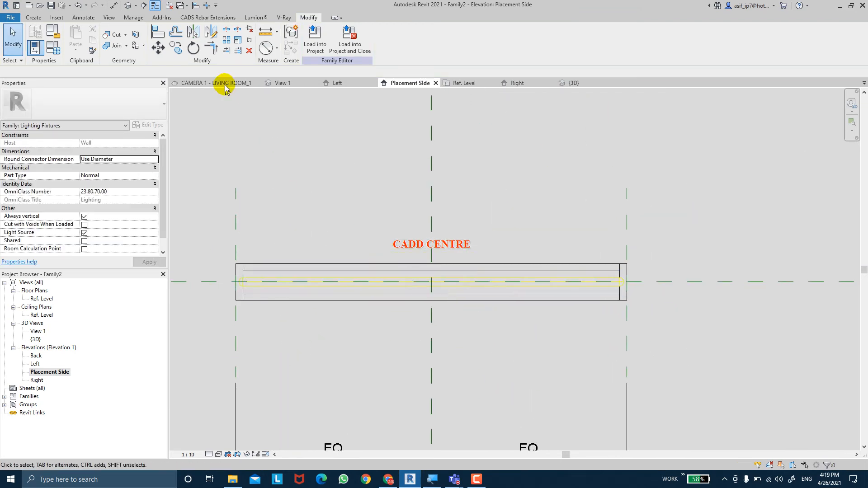
pyautogui.click(129, 6)
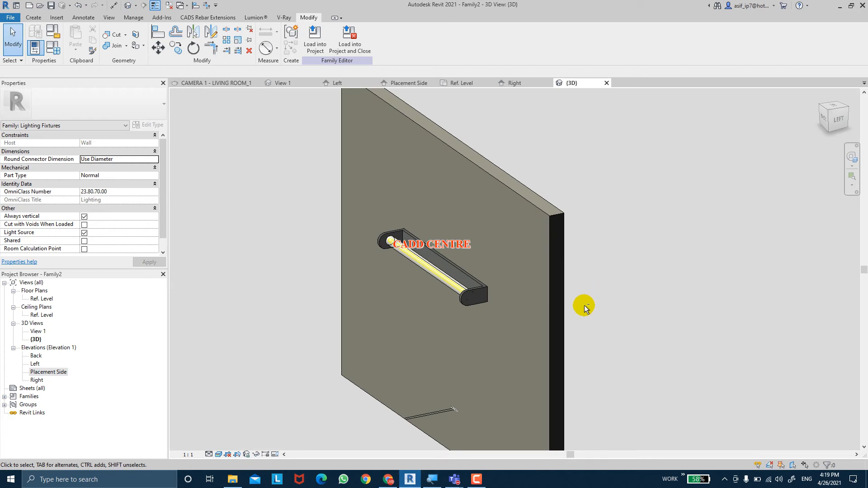
pyautogui.keyDown('shift'); pyautogui.moveTo(584, 305); pyautogui.dragTo(449, 265, button='middle'); pyautogui.keyUp('shift')
pyautogui.scroll(5, 409, 250)
pyautogui.scroll(4, 409, 250)
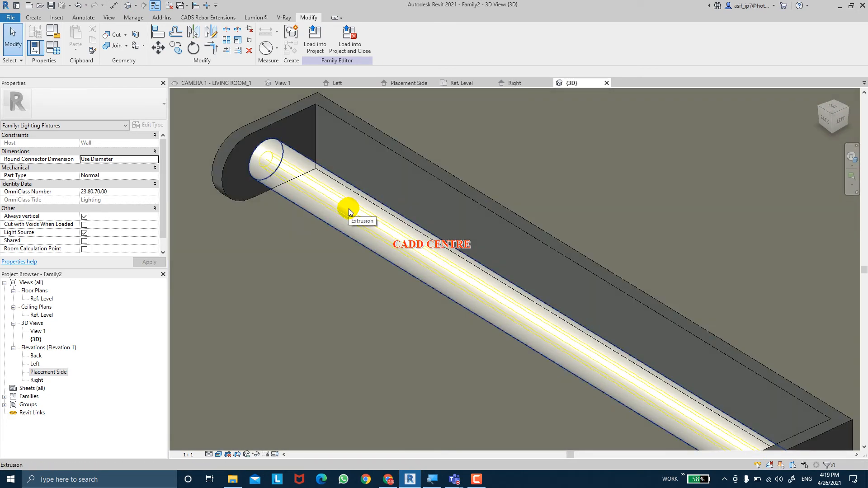
pyautogui.keyDown('shift'); pyautogui.moveTo(407, 297); pyautogui.dragTo(366, 251, button='middle'); pyautogui.keyUp('shift')
pyautogui.click(391, 250)
pyautogui.press('Escape')
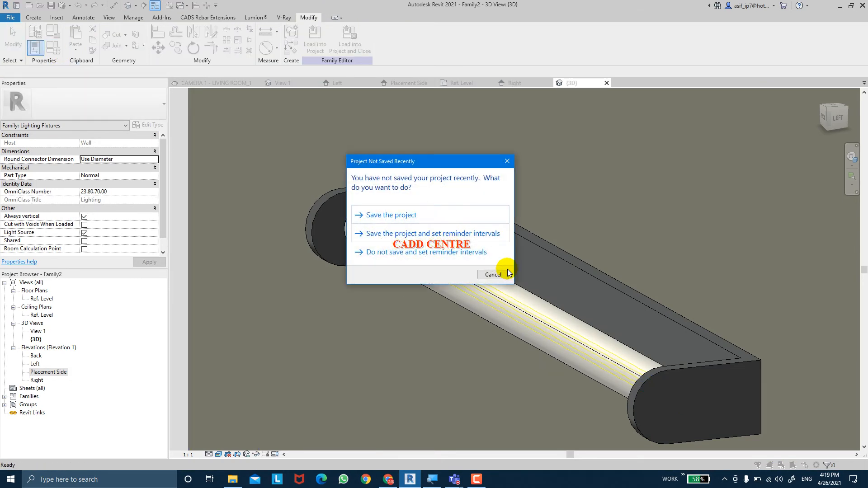
# Dismiss the save reminder, then set the family's Light Source Symbol Size to 40 and apply it
pyautogui.click(501, 276)
pyautogui.press('f')
pyautogui.press('t')
pyautogui.click(303, 304)
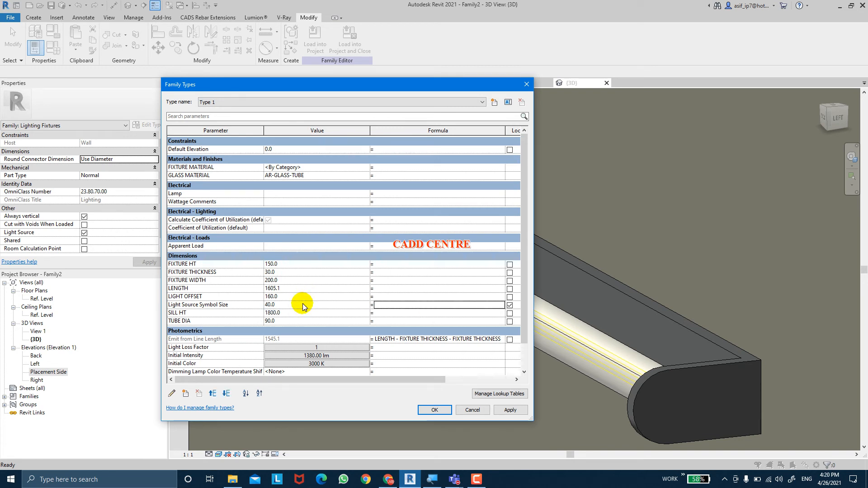
pyautogui.click(506, 410)
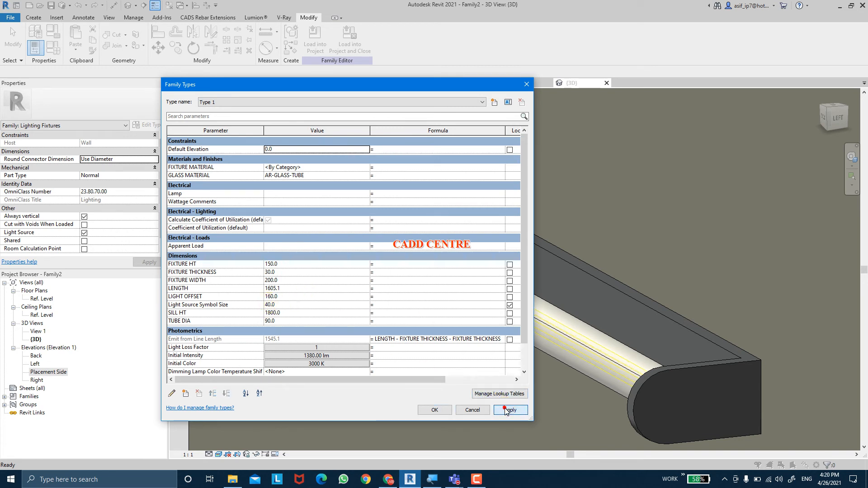
pyautogui.click(435, 410)
# Check the tube and its light source in 3D, then set TUBE DIA to 80 and apply it
pyautogui.scroll(-2, 441, 316)
pyautogui.scroll(-1, 442, 316)
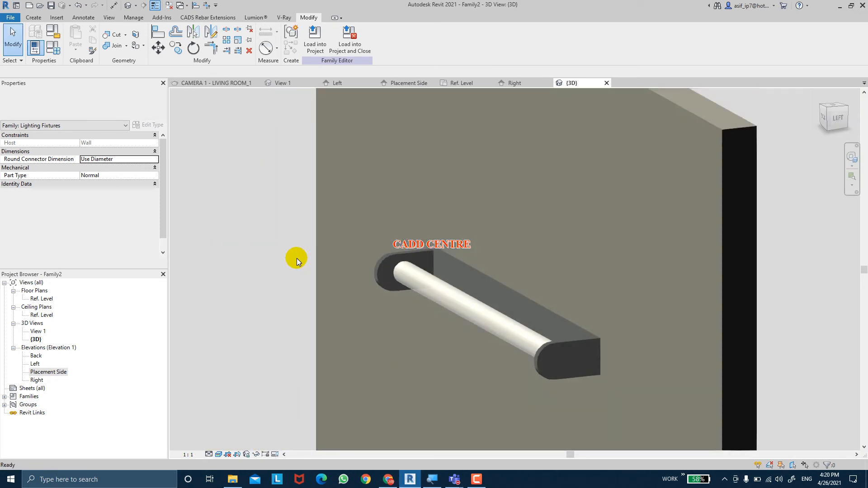
pyautogui.keyDown('shift'); pyautogui.moveTo(297, 258); pyautogui.dragTo(500, 317, button='middle'); pyautogui.keyUp('shift')
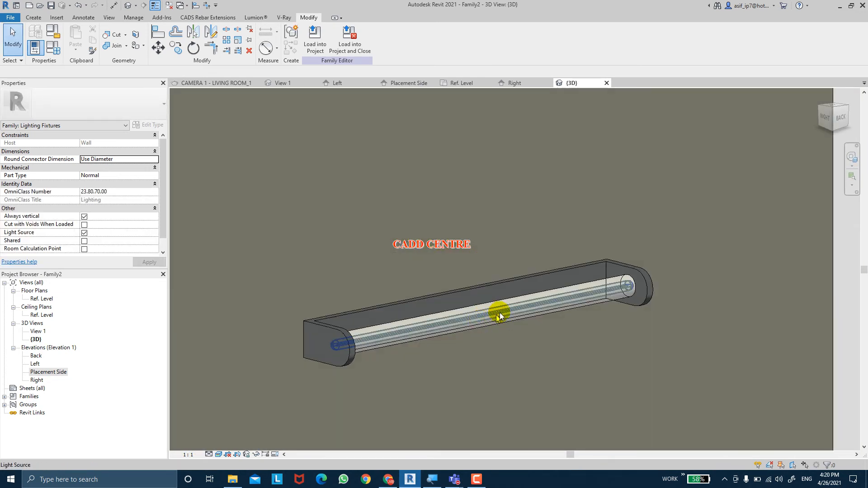
pyautogui.click(543, 313)
pyautogui.scroll(3, 633, 280)
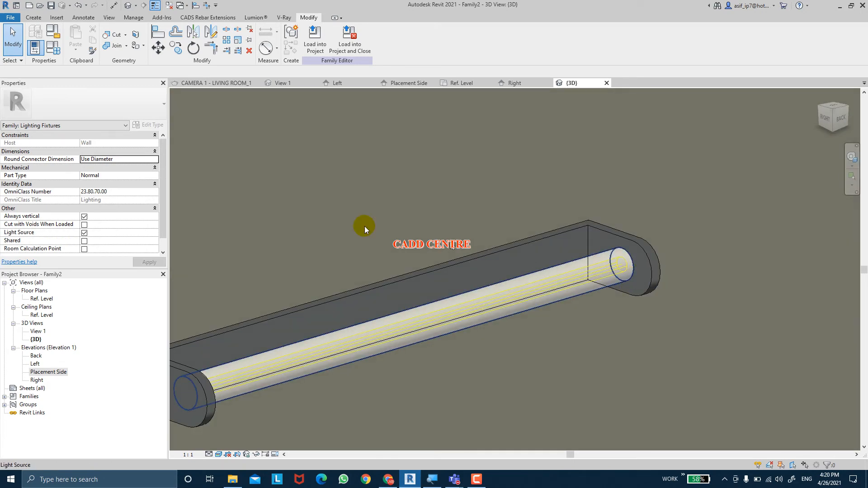
pyautogui.click(52, 48)
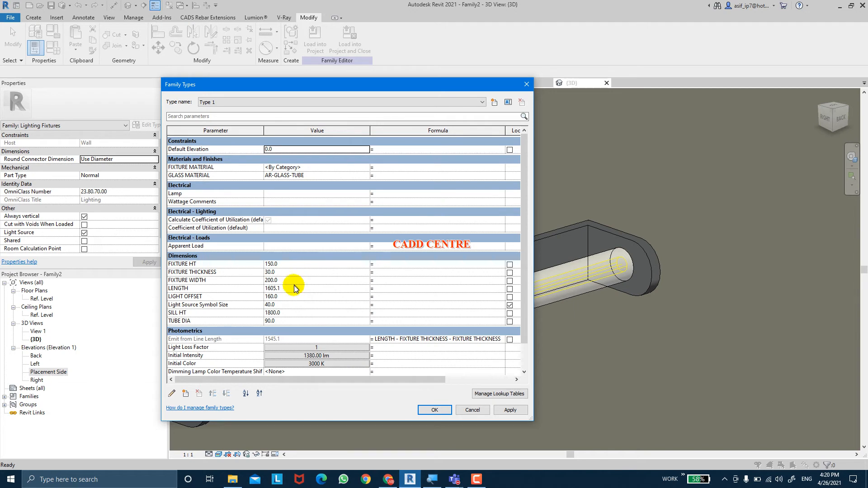
pyautogui.click(287, 321)
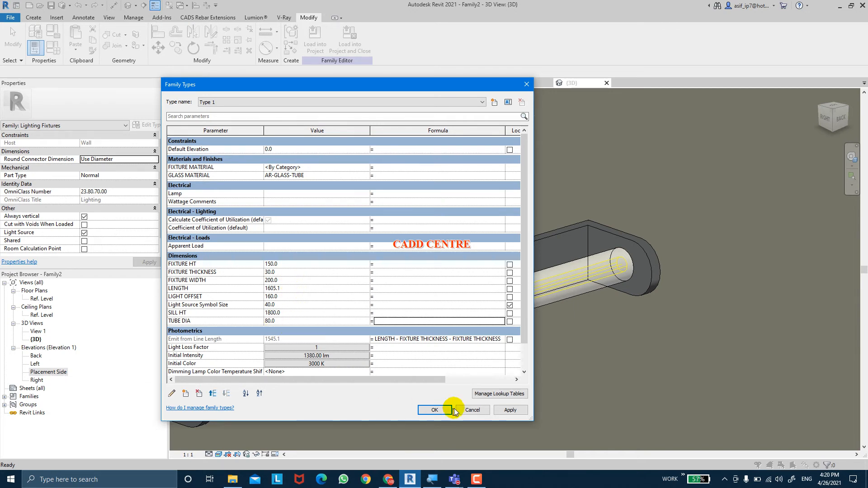
pyautogui.click(520, 413)
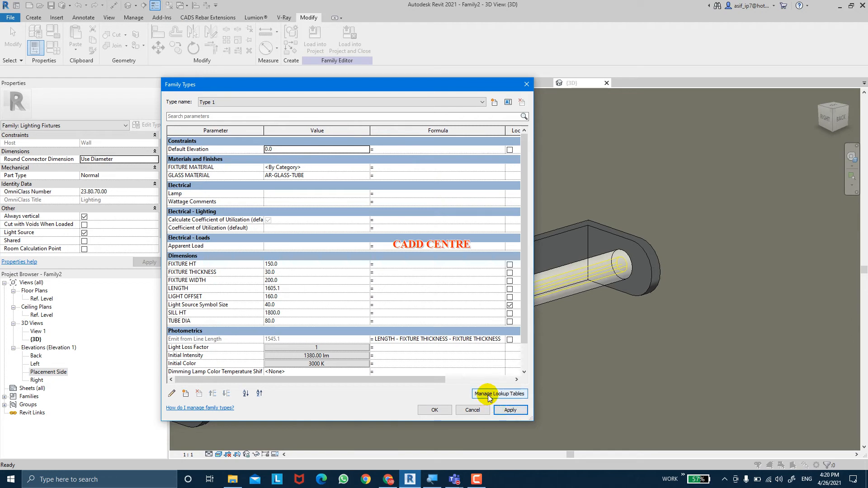
# Set FIXTURE HT to 100, apply it, close the family types and check the fixture in 3D
pyautogui.click(305, 266)
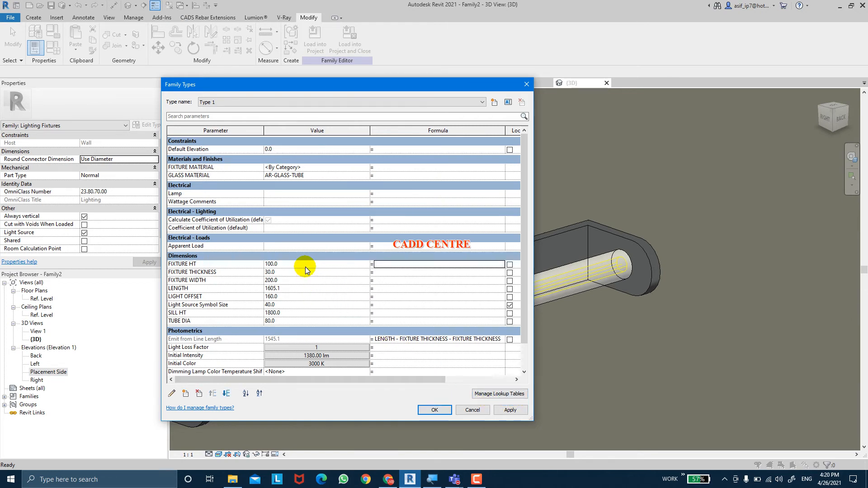
pyautogui.click(509, 411)
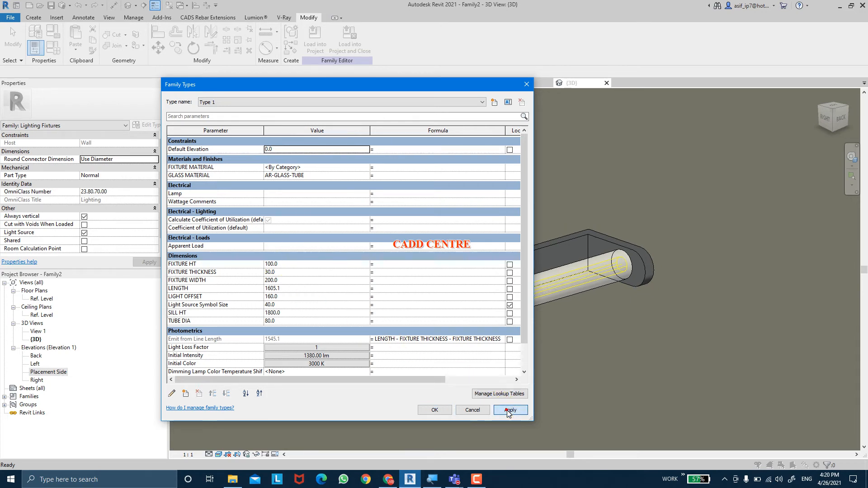
pyautogui.click(434, 410)
pyautogui.moveTo(479, 393)
pyautogui.keyDown('shift'); pyautogui.mouseDown(button='middle')
pyautogui.moveTo(374, 360)
pyautogui.moveTo(432, 347)
pyautogui.moveTo(394, 277)
pyautogui.moveTo(405, 324)
pyautogui.moveTo(399, 364)
pyautogui.moveTo(359, 354)
pyautogui.moveTo(368, 286)
pyautogui.moveTo(388, 329)
pyautogui.moveTo(505, 334)
pyautogui.moveTo(527, 354)
pyautogui.moveTo(508, 351)
pyautogui.moveTo(503, 372)
pyautogui.moveTo(360, 414)
pyautogui.moveTo(330, 401)
pyautogui.moveTo(344, 399)
pyautogui.moveTo(332, 353)
pyautogui.mouseUp(button='middle'); pyautogui.keyUp('shift')
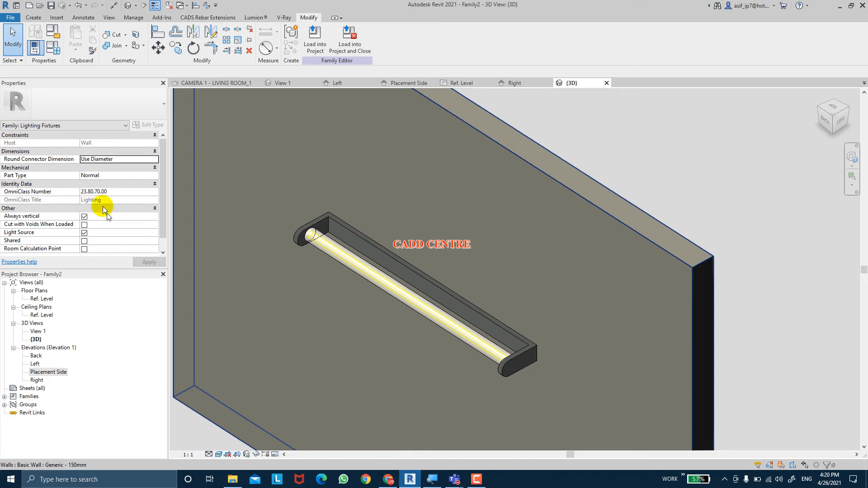
# Define the family's Initial Intensity by wattage and set it to 25 W
pyautogui.click(55, 52)
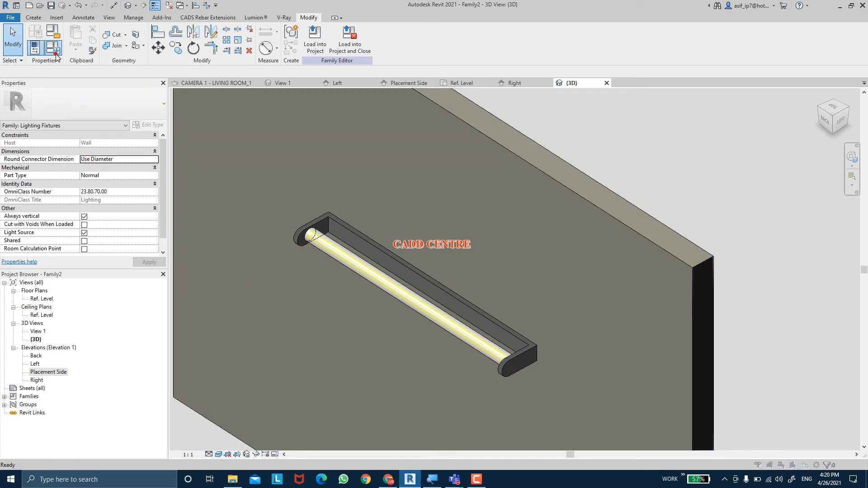
pyautogui.scroll(-1, 338, 319)
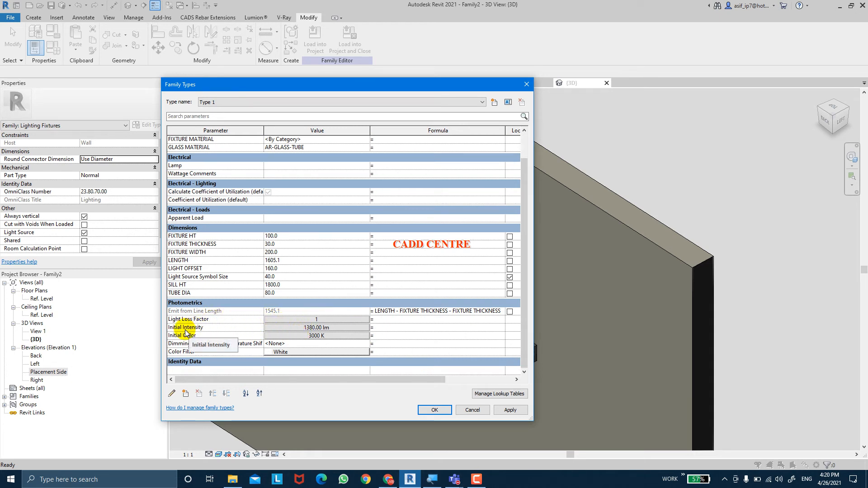
pyautogui.click(293, 328)
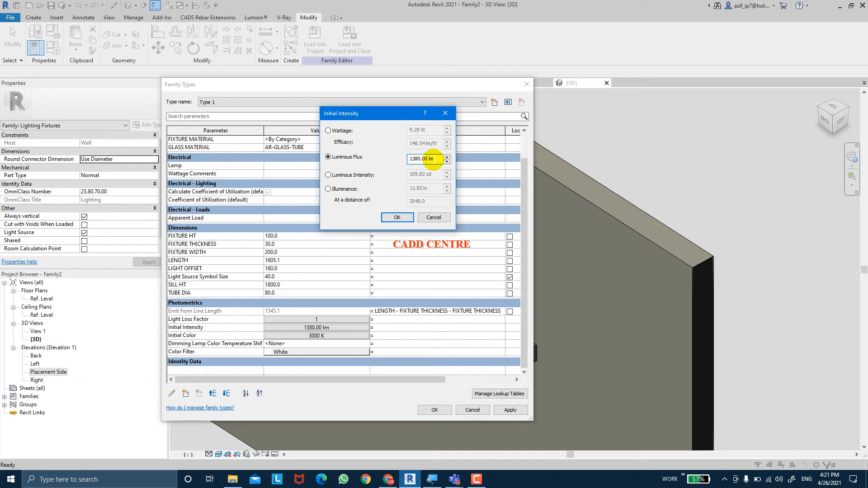
pyautogui.doubleClick(410, 159)
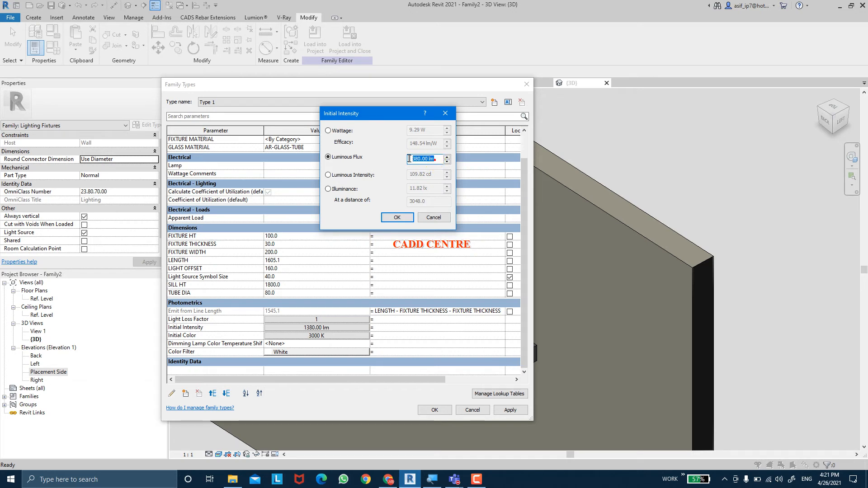
pyautogui.click(328, 130)
pyautogui.moveTo(429, 130); pyautogui.dragTo(409, 129)
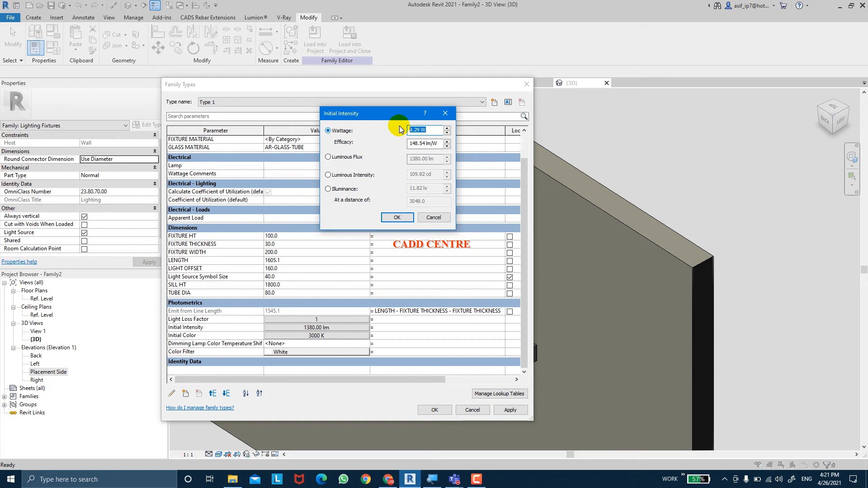
pyautogui.write('25')
pyautogui.press('Return')
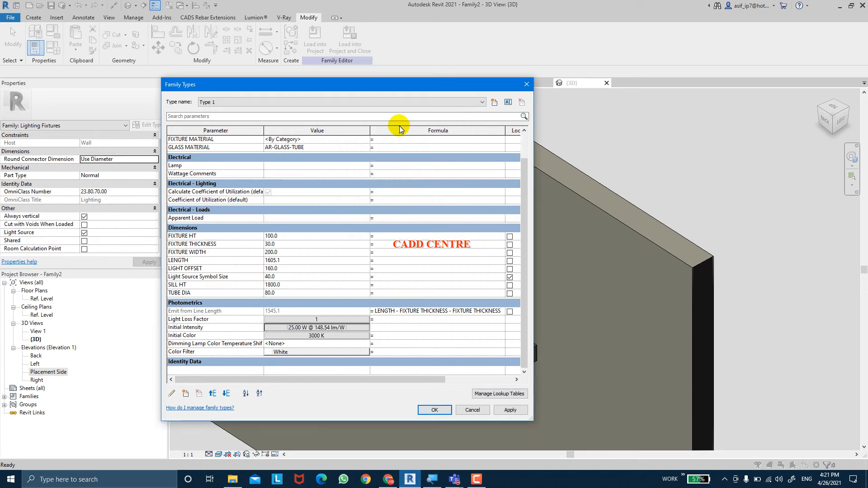
# Set the efficacy of the Initial Intensity to 300 lm/W and review the resulting intensity values
pyautogui.click(361, 327)
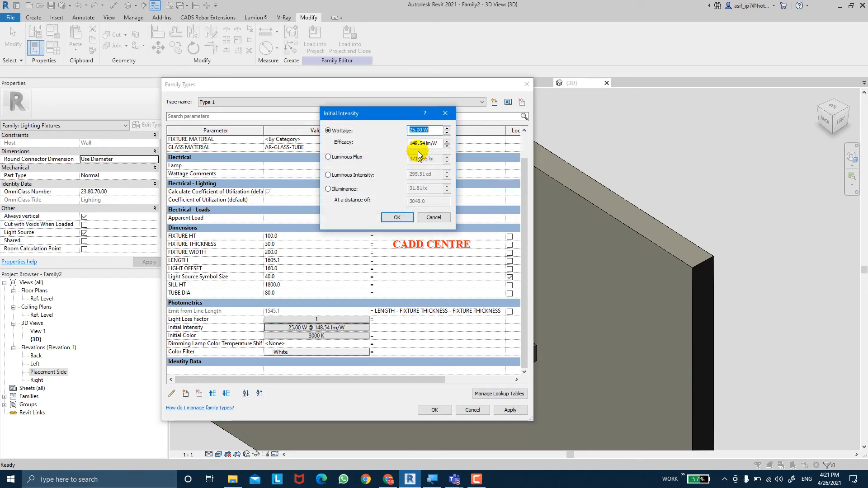
pyautogui.moveTo(436, 141); pyautogui.dragTo(399, 136)
pyautogui.write('300')
pyautogui.press('Return')
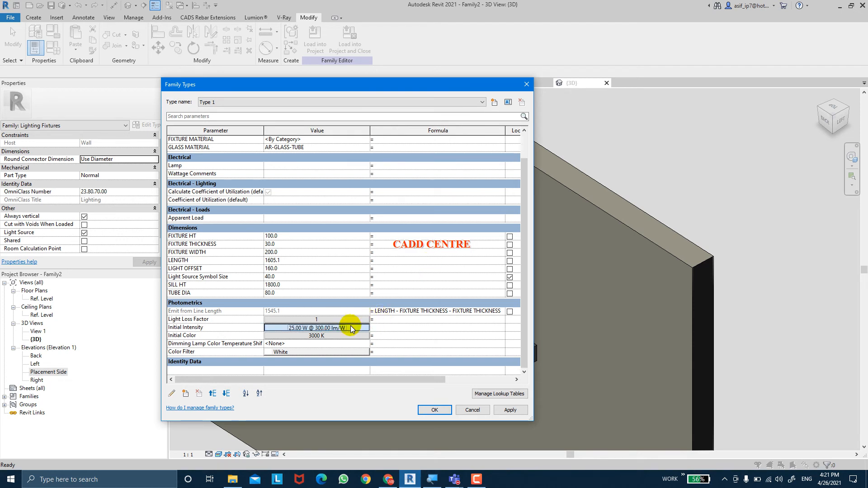
pyautogui.click(346, 328)
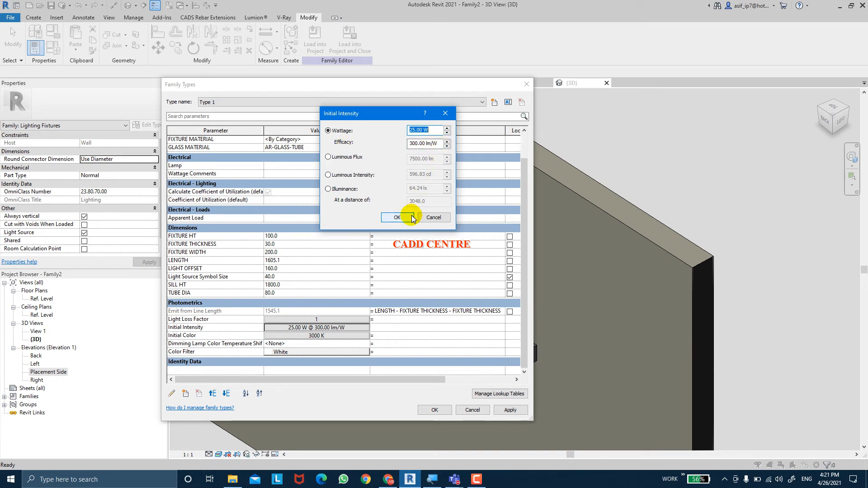
pyautogui.click(397, 217)
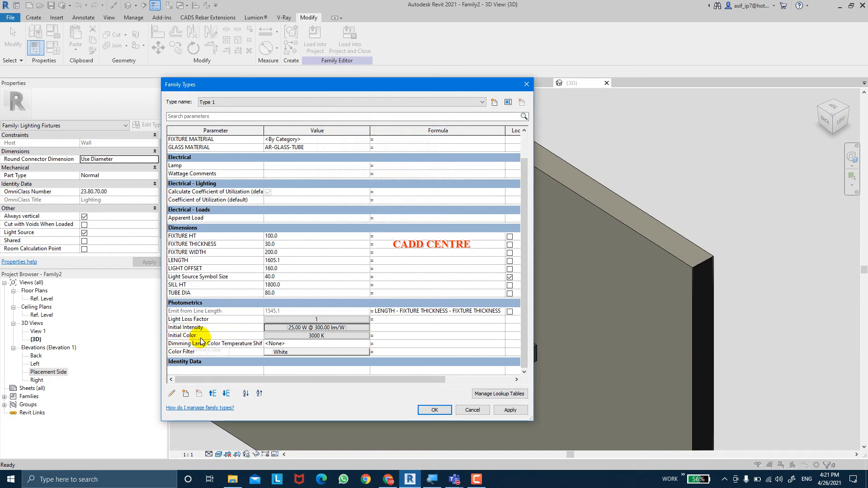
# Open the family's Initial Color settings and choose the D65 Reference White preset
pyautogui.click(284, 336)
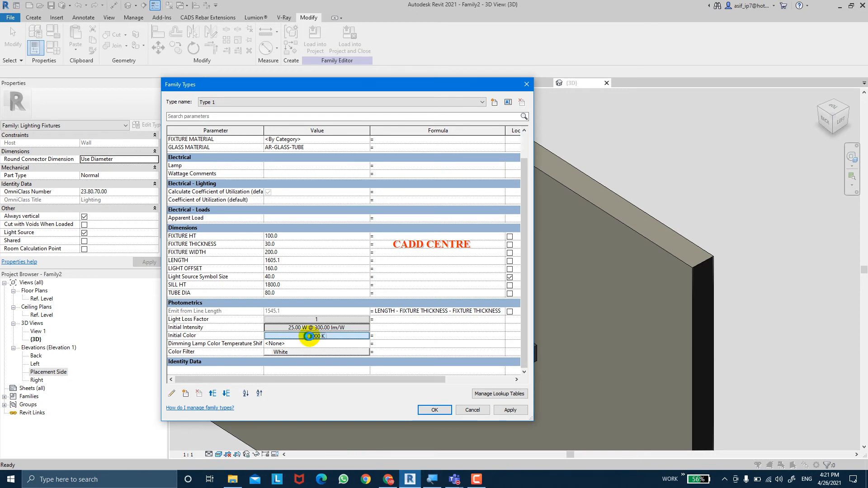
pyautogui.click(315, 336)
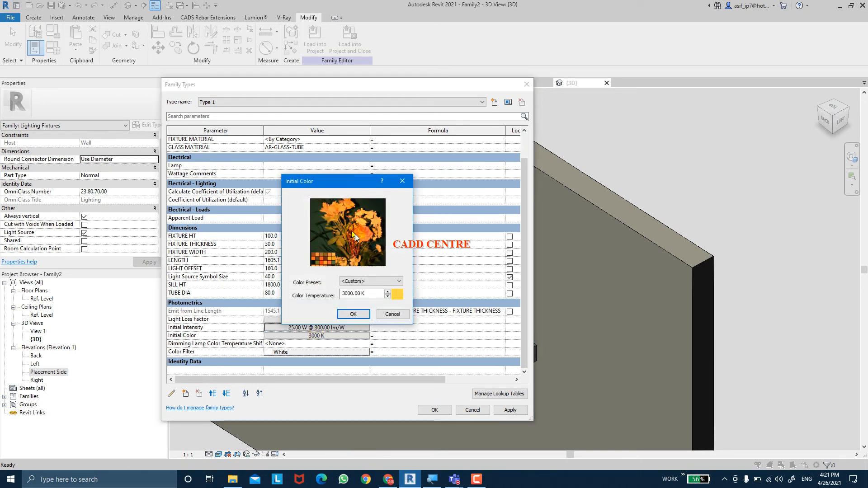
pyautogui.click(367, 278)
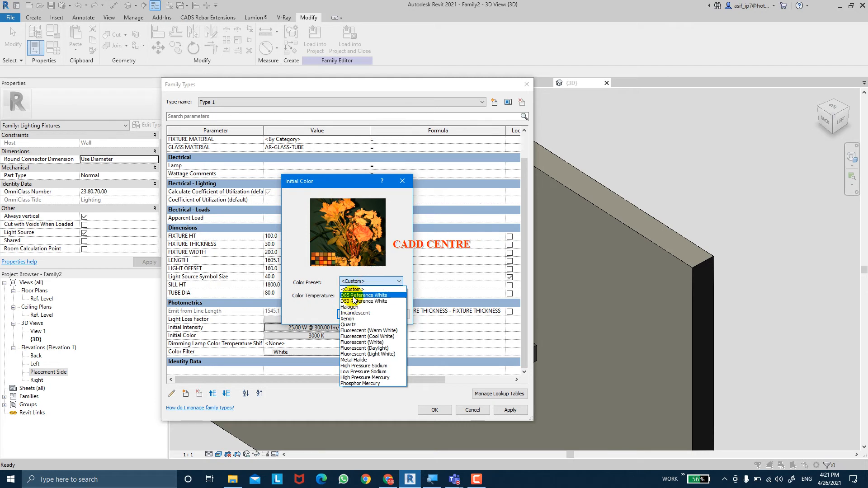
pyautogui.click(364, 295)
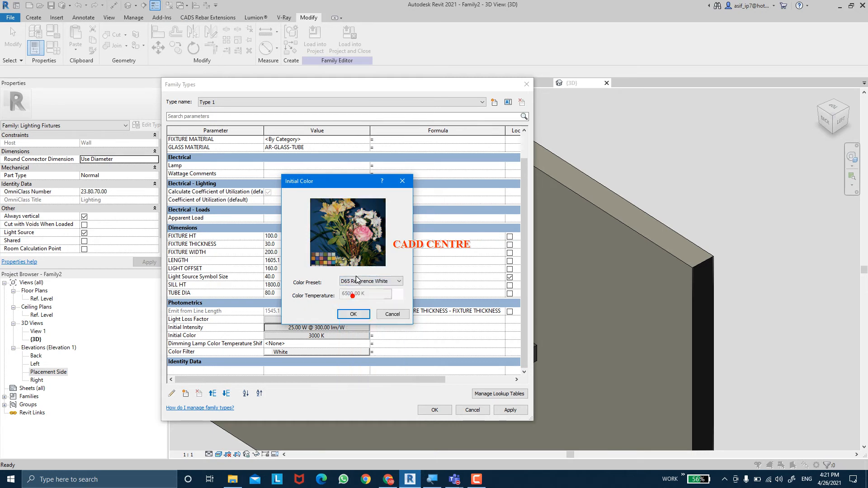
# Try the Fluorescent (Cool White) and Fluorescent (White) presets for the Initial Color
pyautogui.click(357, 281)
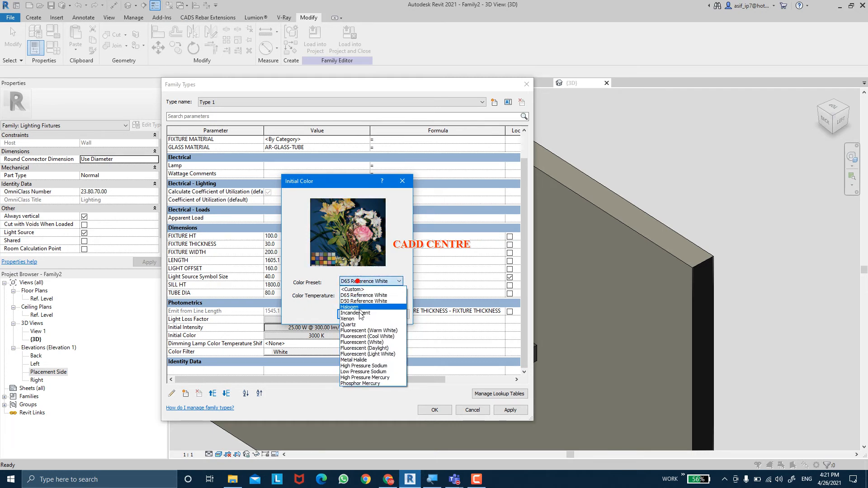
pyautogui.click(361, 337)
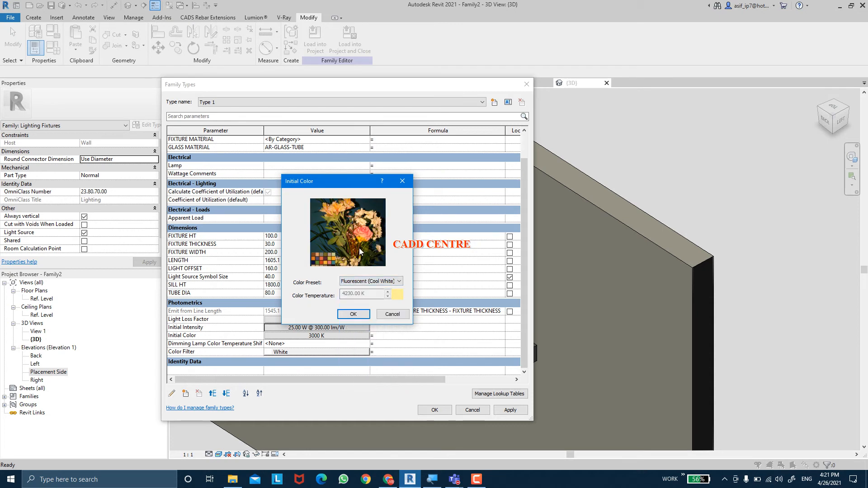
pyautogui.click(362, 281)
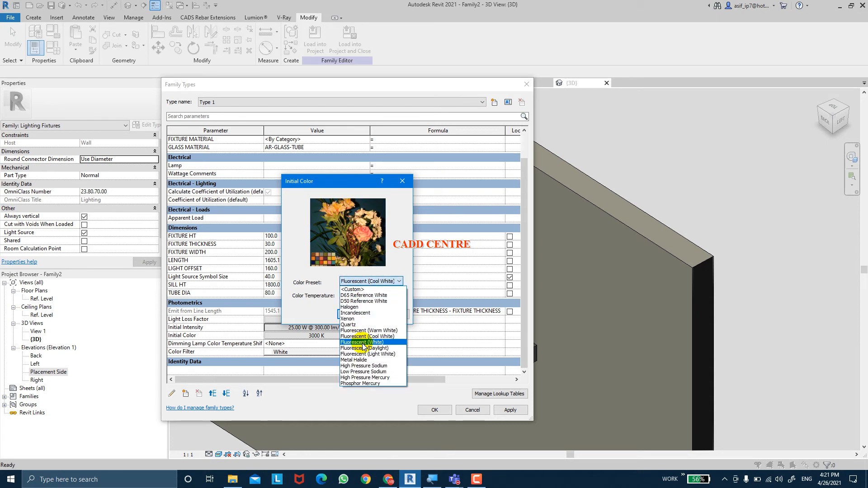
pyautogui.click(364, 342)
# Return the Initial Color to the D65 Reference White preset, apply it and close the family types
pyautogui.click(364, 280)
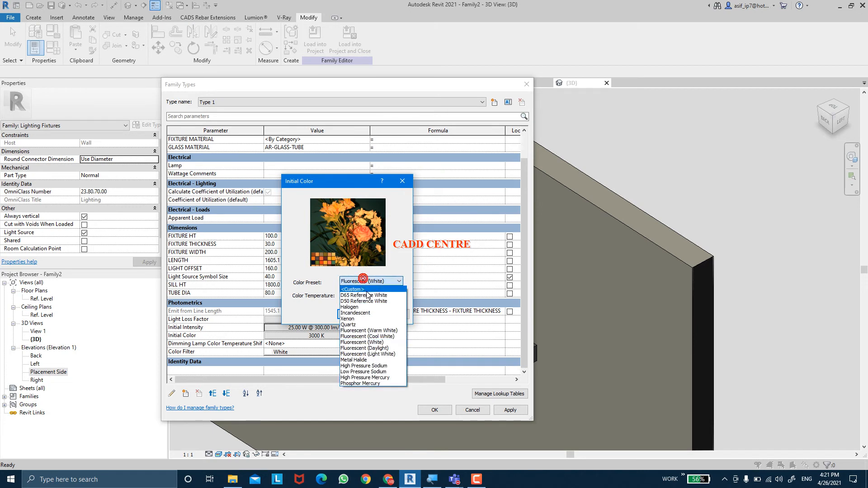
pyautogui.click(364, 296)
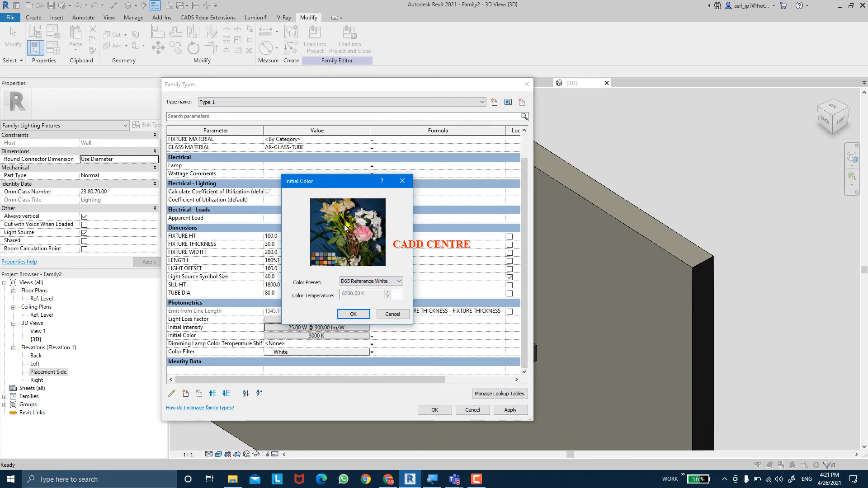
pyautogui.click(347, 294)
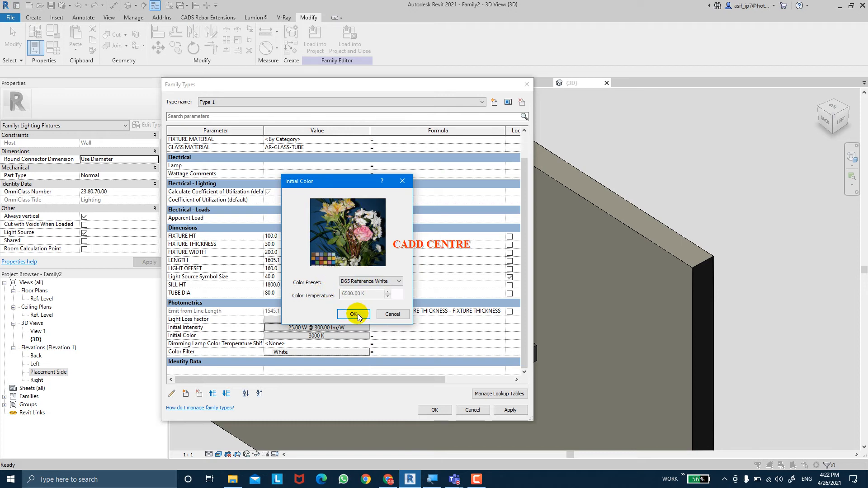
pyautogui.click(354, 292)
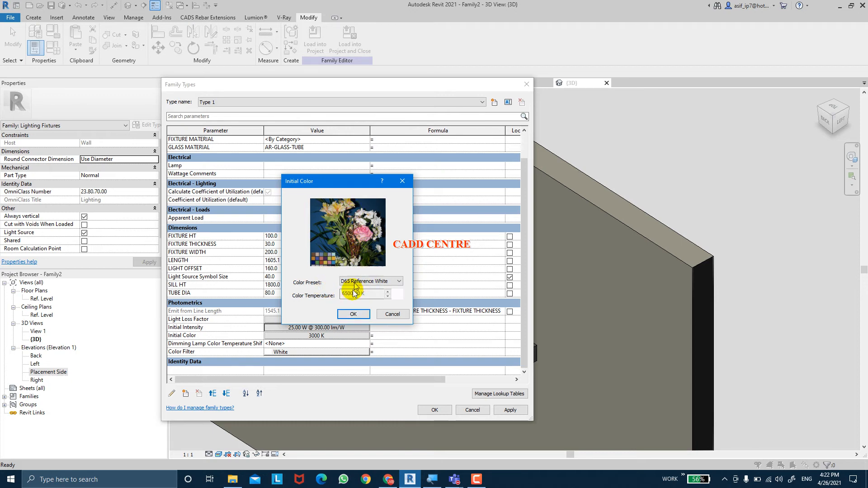
pyautogui.click(353, 315)
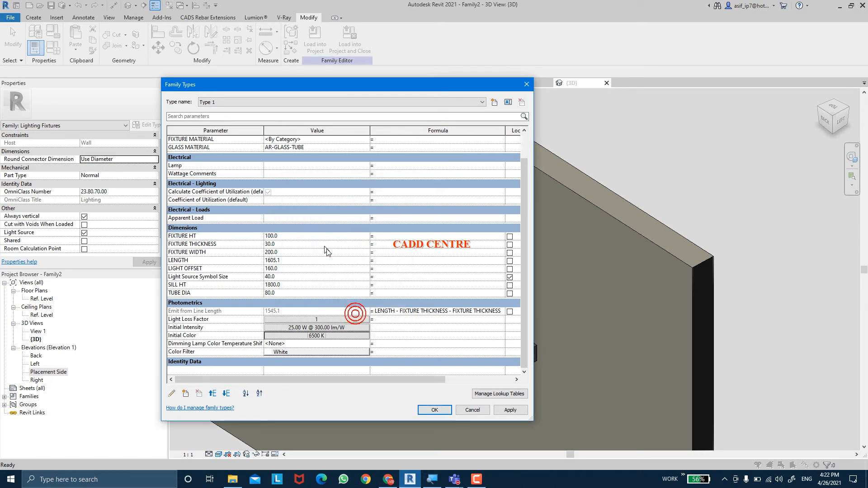
pyautogui.click(305, 338)
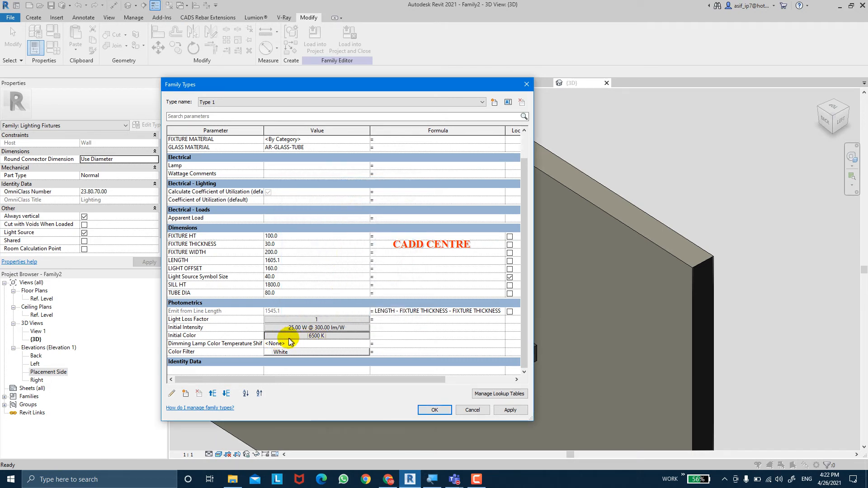
pyautogui.click(498, 410)
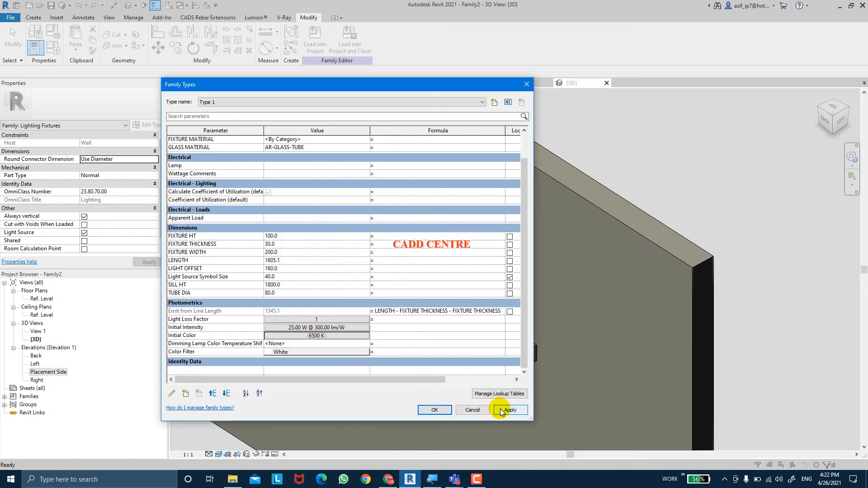
pyautogui.click(436, 411)
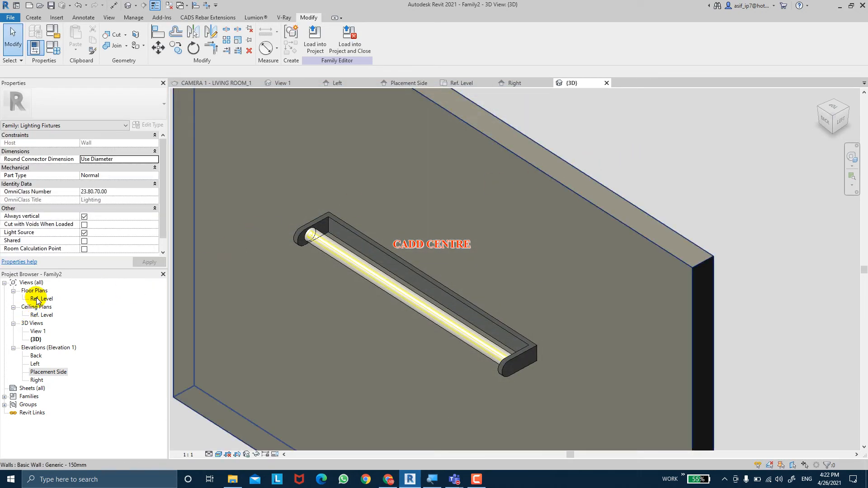
# Open the Ref. Level floor plan and set its visual style to Shaded
pyautogui.doubleClick(40, 315)
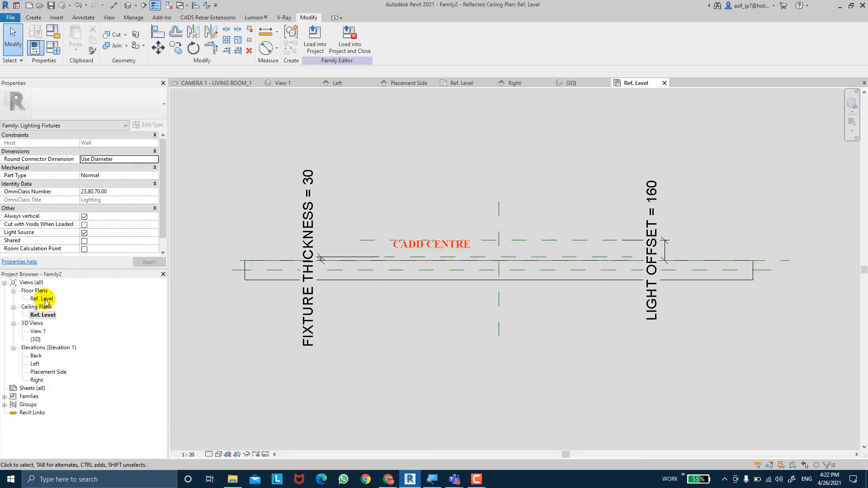
pyautogui.doubleClick(44, 300)
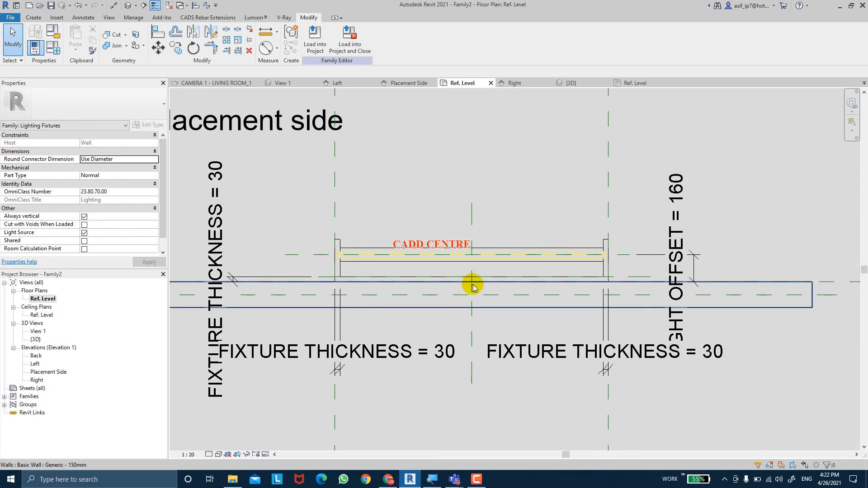
pyautogui.click(219, 454)
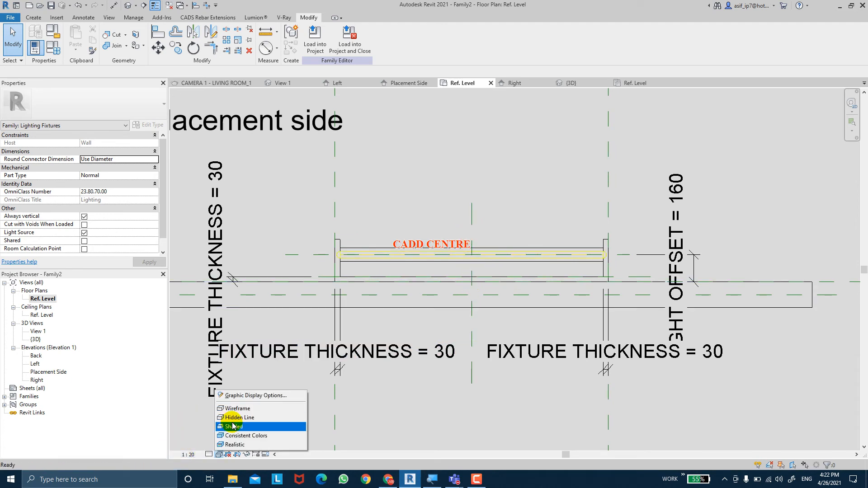
pyautogui.click(233, 428)
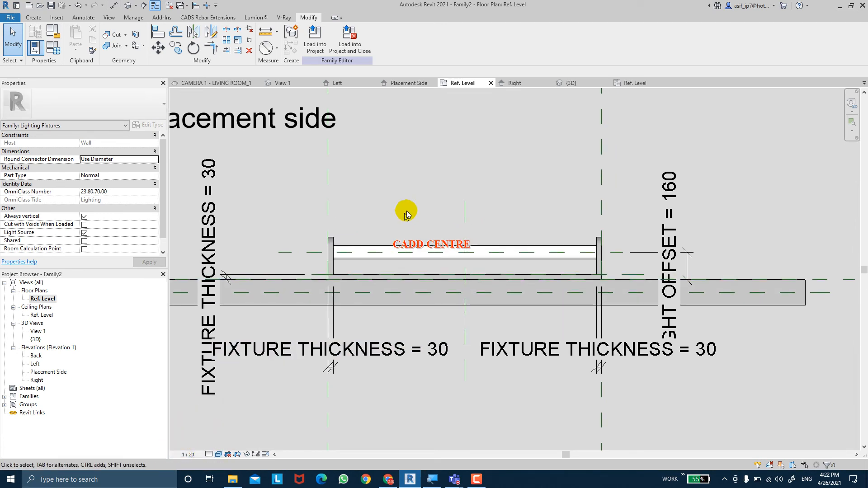
pyautogui.moveTo(413, 188)
pyautogui.mouseDown(button='middle')
pyautogui.moveTo(413, 215)
pyautogui.moveTo(410, 204)
pyautogui.mouseUp(button='middle')
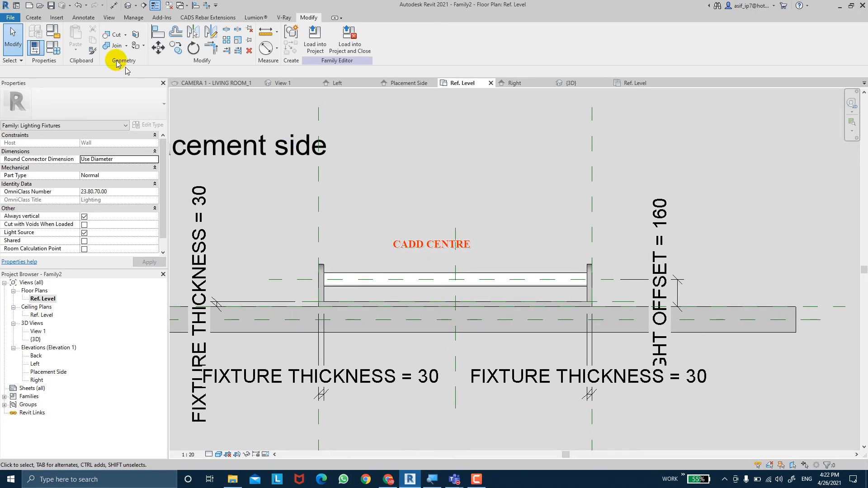
# Place an electrical connector on the face of the fixture's back plate at its center
pyautogui.click(40, 18)
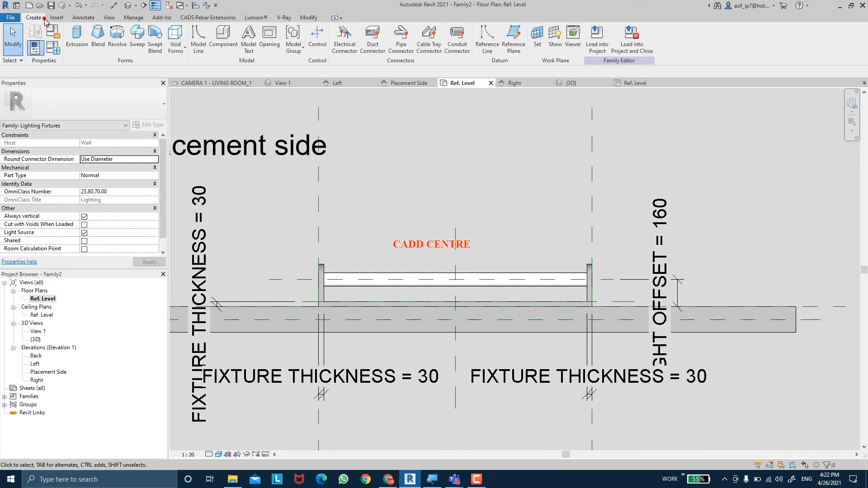
pyautogui.click(356, 54)
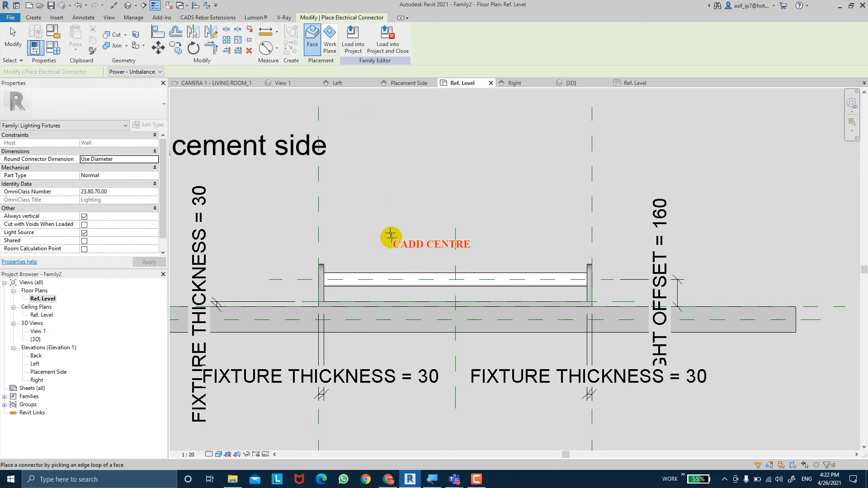
pyautogui.click(457, 304)
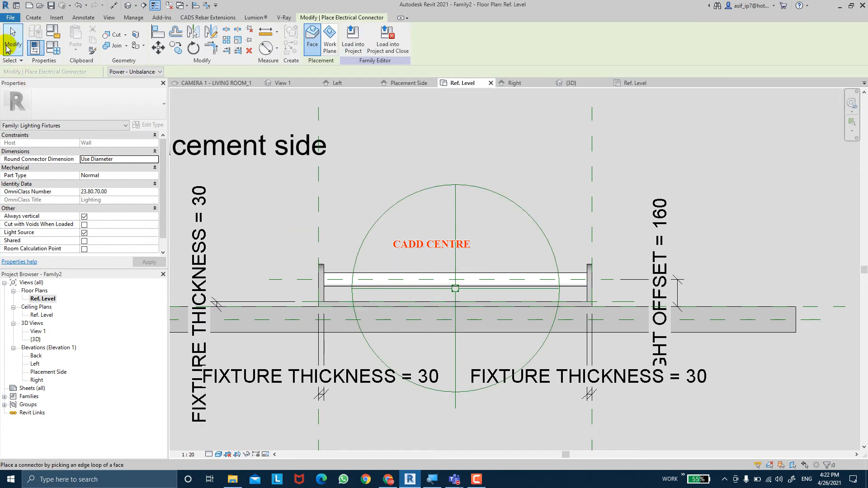
pyautogui.click(12, 37)
# Set the electrical connector's system type to Power - Balanced and its load classification to Lighting
pyautogui.click(422, 196)
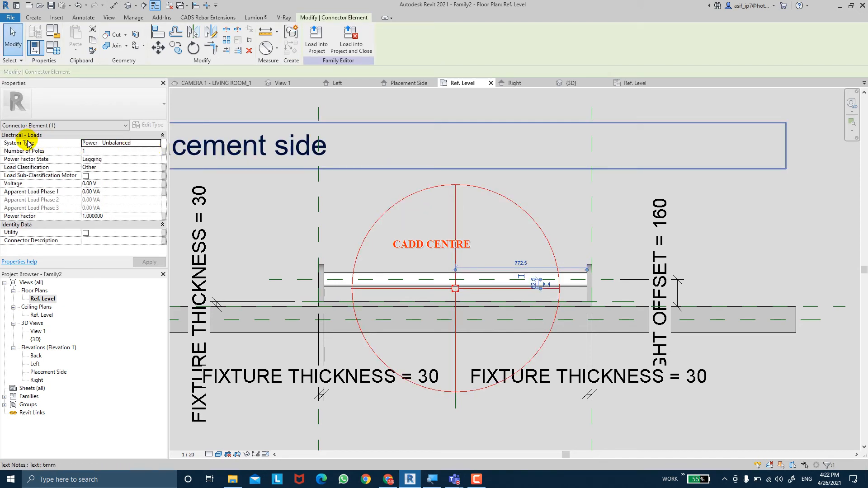
pyautogui.click(159, 144)
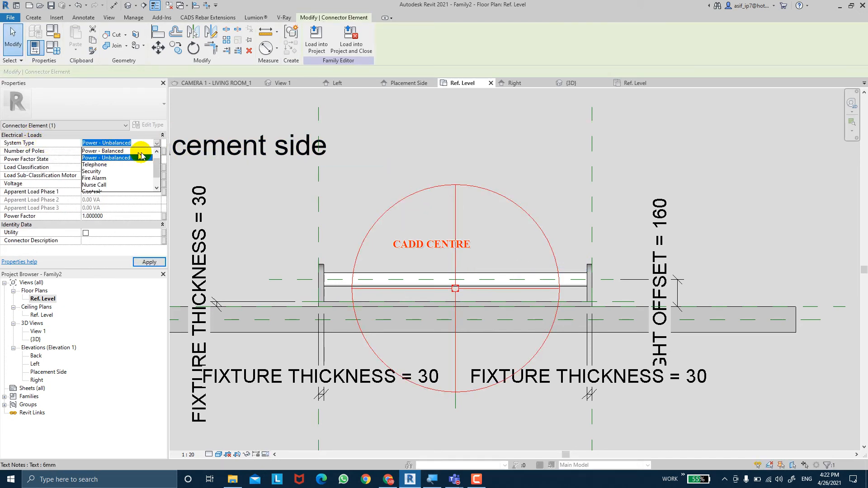
pyautogui.click(123, 151)
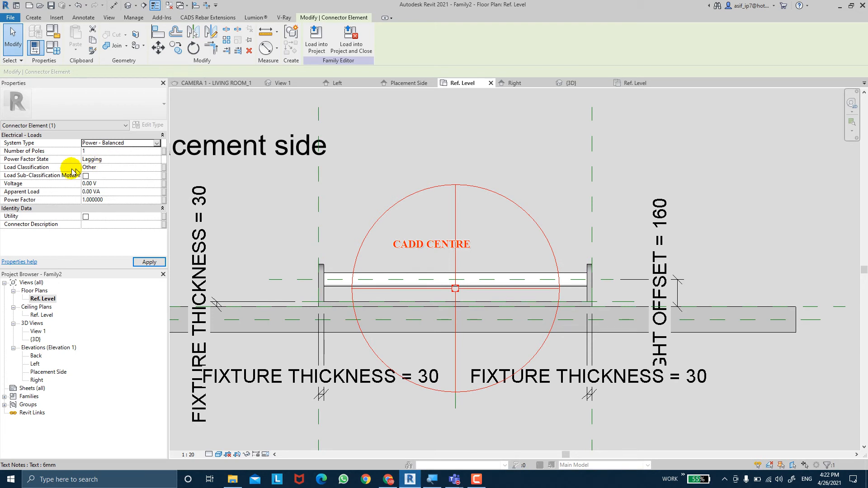
pyautogui.click(158, 168)
pyautogui.click(159, 168)
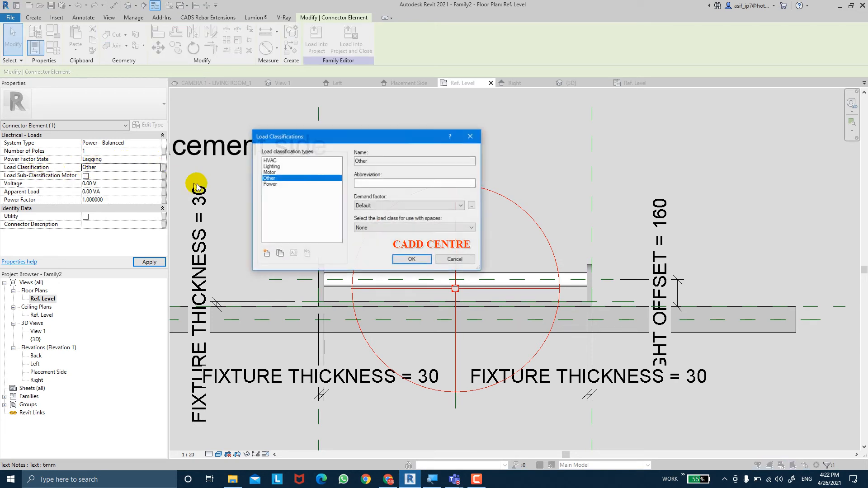
pyautogui.click(277, 167)
pyautogui.click(412, 259)
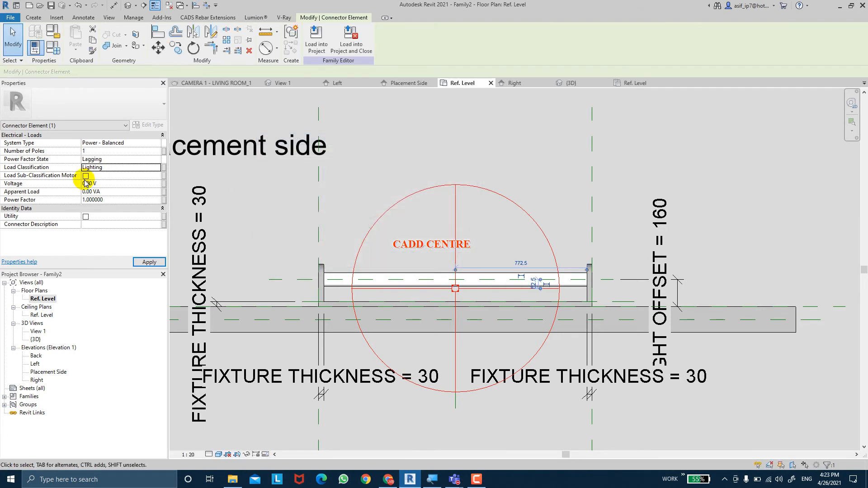
# Set the connector's voltage to 120 V and its apparent load to 244 VA, and apply both values
pyautogui.click(110, 186)
pyautogui.click(111, 190)
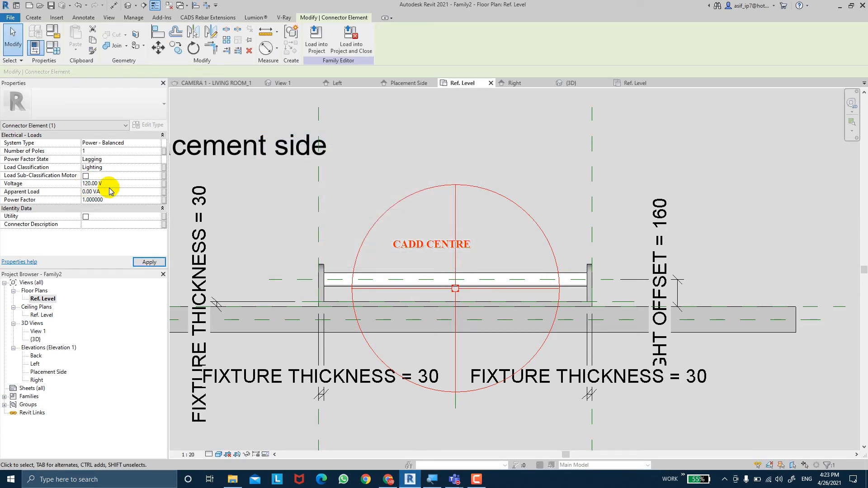
pyautogui.click(151, 262)
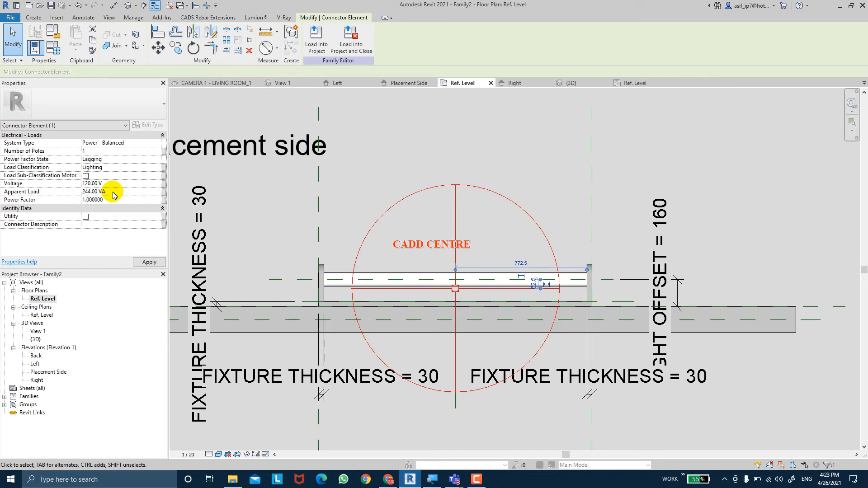
pyautogui.click(145, 262)
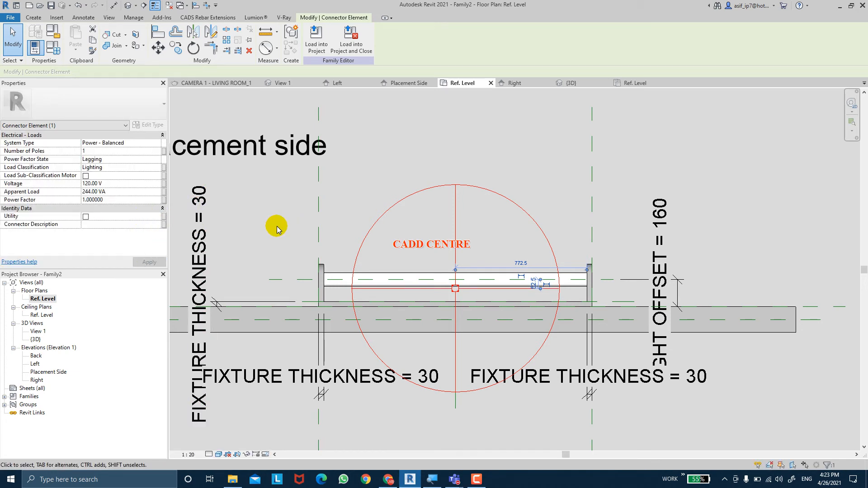
# Create a family type parameter named VOLT and associate it with the connector's voltage
pyautogui.click(164, 185)
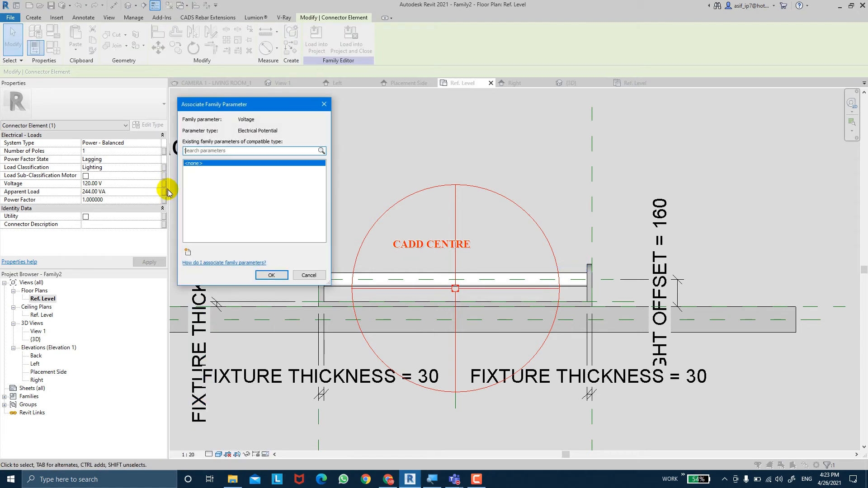
pyautogui.click(188, 251)
pyautogui.write('V')
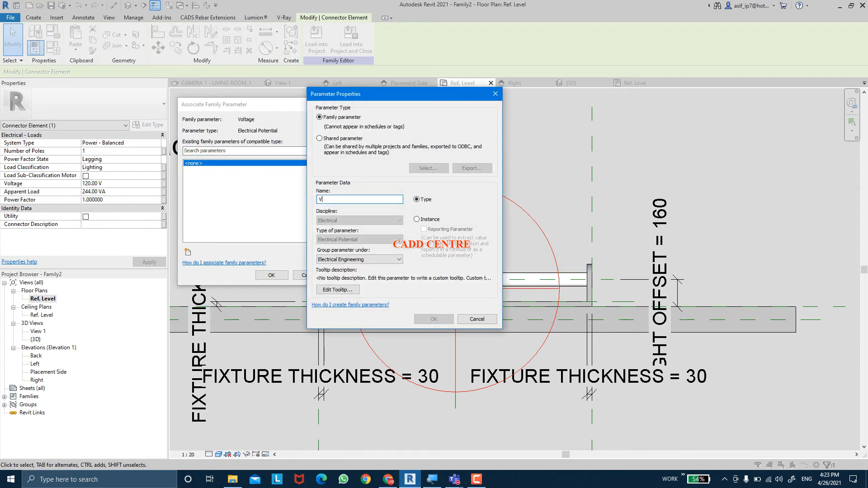
pyautogui.write('OLT')
pyautogui.press('Return')
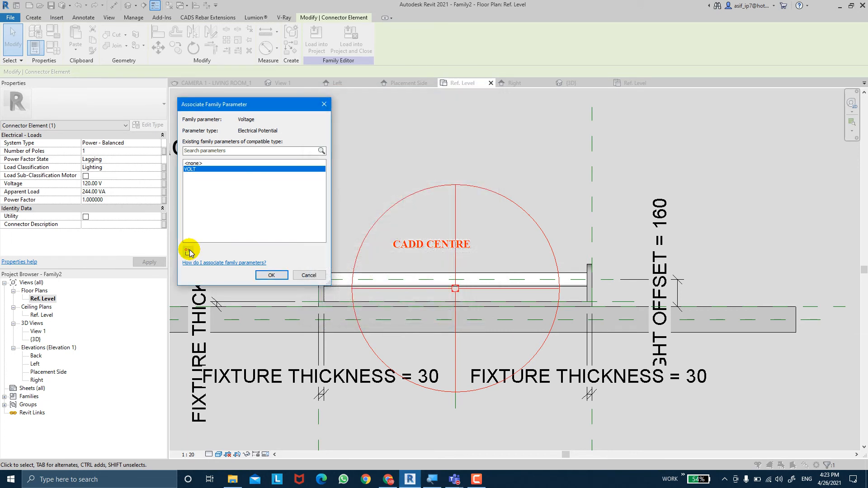
pyautogui.click(265, 275)
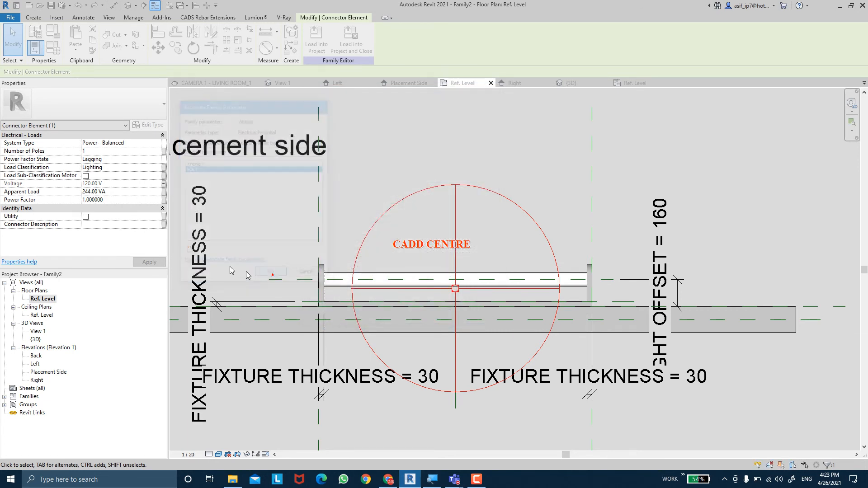
# Associate the connector's apparent load with the existing Apparent Load family parameter
pyautogui.click(164, 192)
pyautogui.click(206, 170)
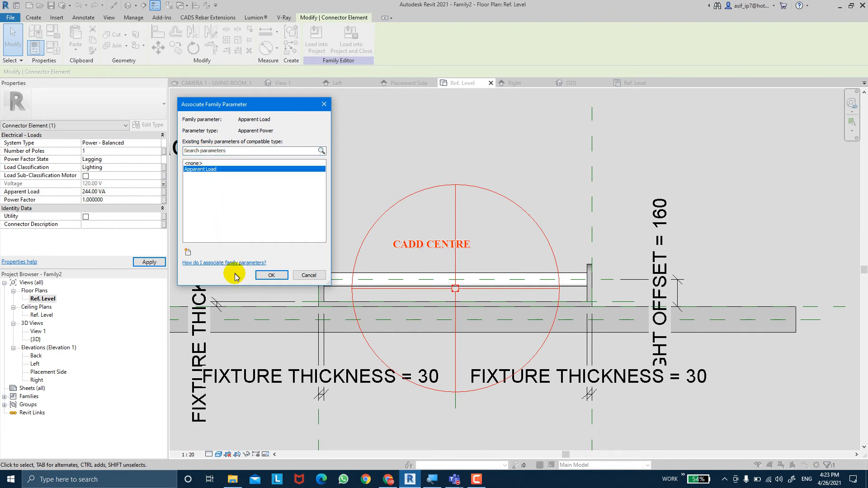
pyautogui.click(259, 276)
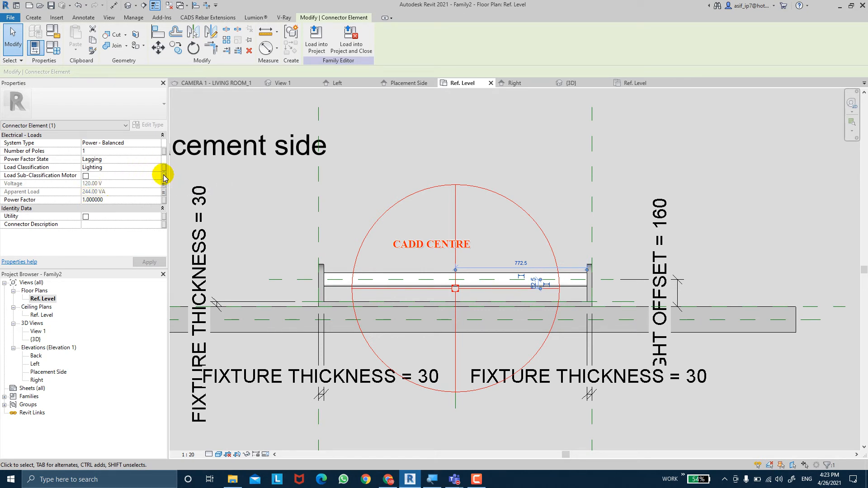
# Create a family type parameter named LOAD CLASSFICATION and associate it with the connector's load classification
pyautogui.click(164, 170)
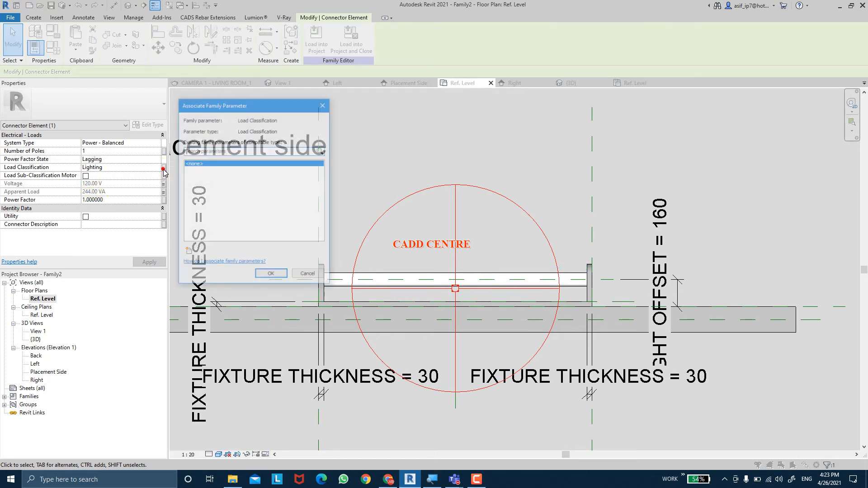
pyautogui.click(187, 252)
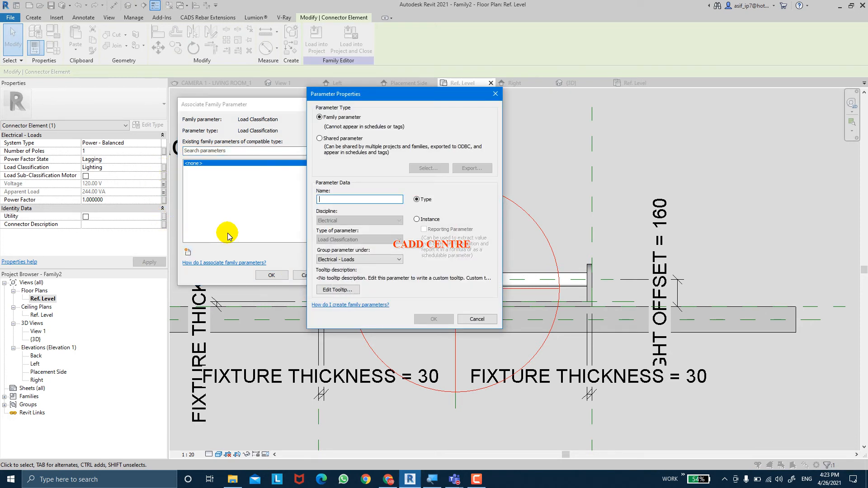
pyautogui.write('LOAD CLASS')
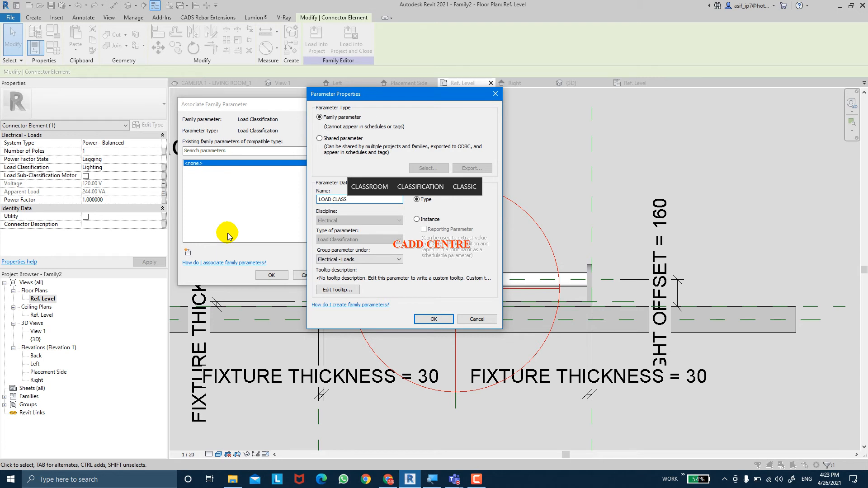
pyautogui.write('FICATION')
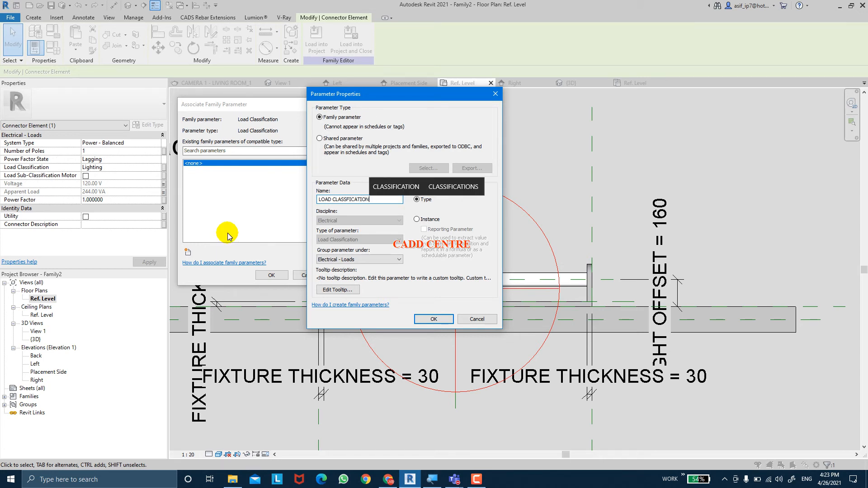
pyautogui.press('Return')
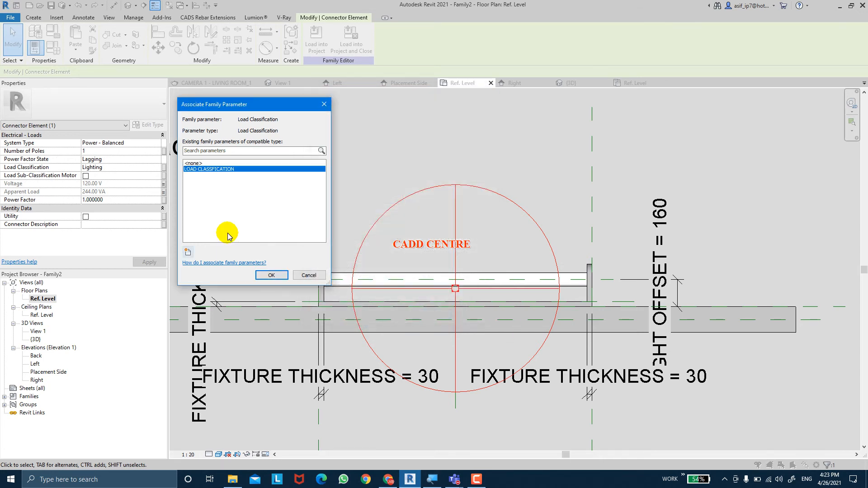
pyautogui.click(266, 275)
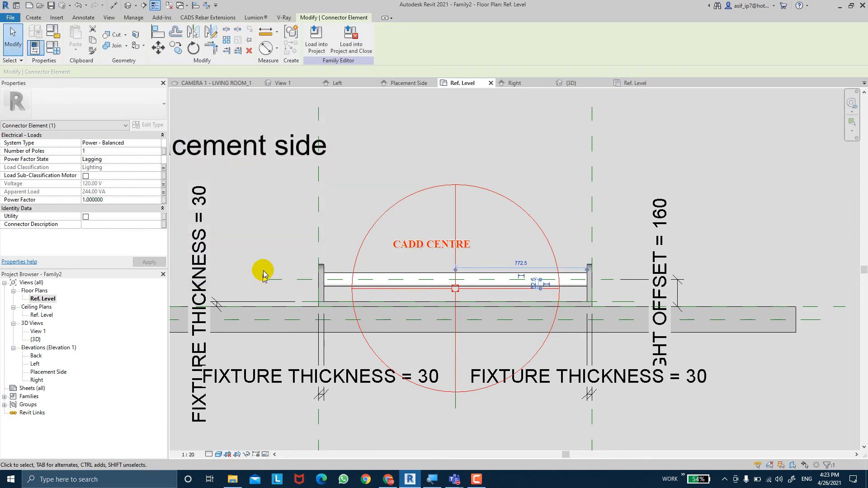
# Create a family type parameter named NO OF POLES, associate it with the connector's number of poles, and deselect the connector
pyautogui.click(164, 151)
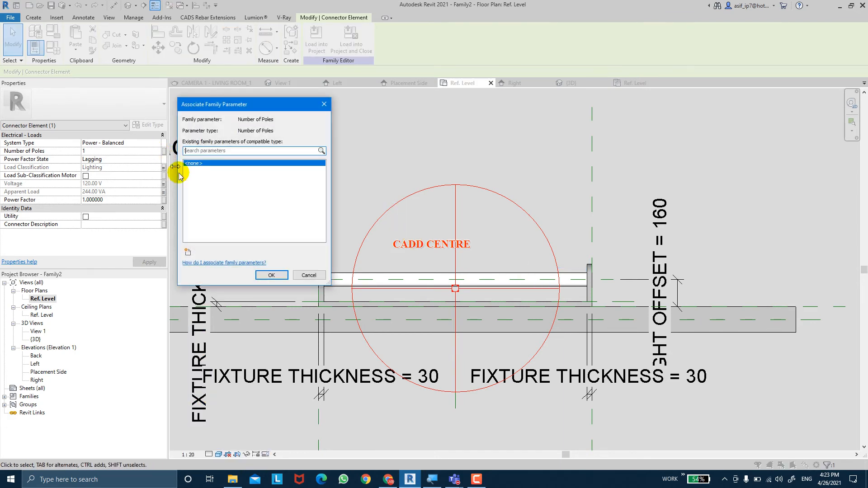
pyautogui.click(194, 252)
pyautogui.write('NO O')
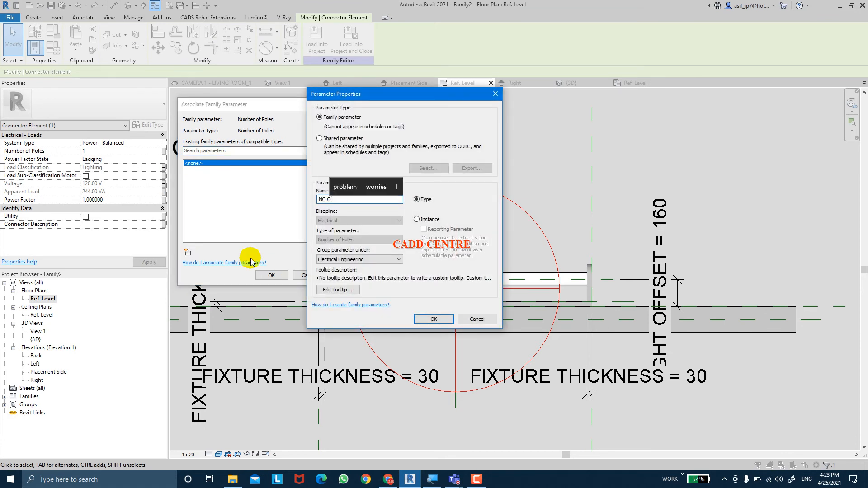
pyautogui.write('F POLES')
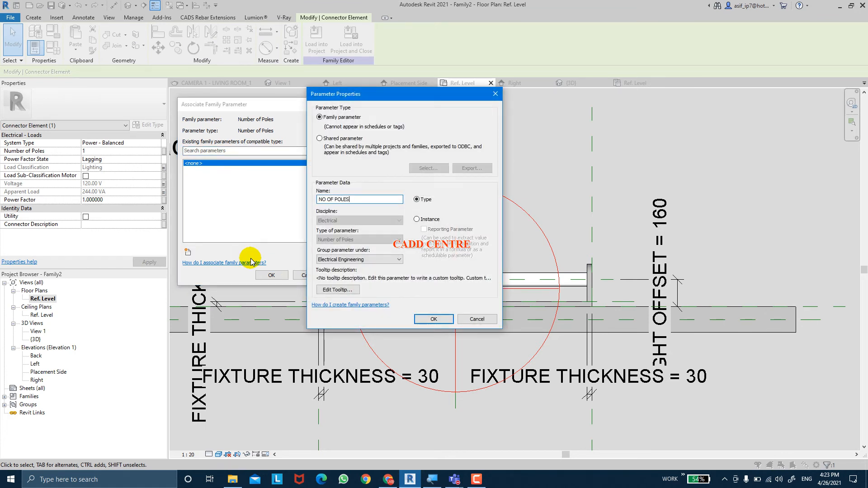
pyautogui.press('Return')
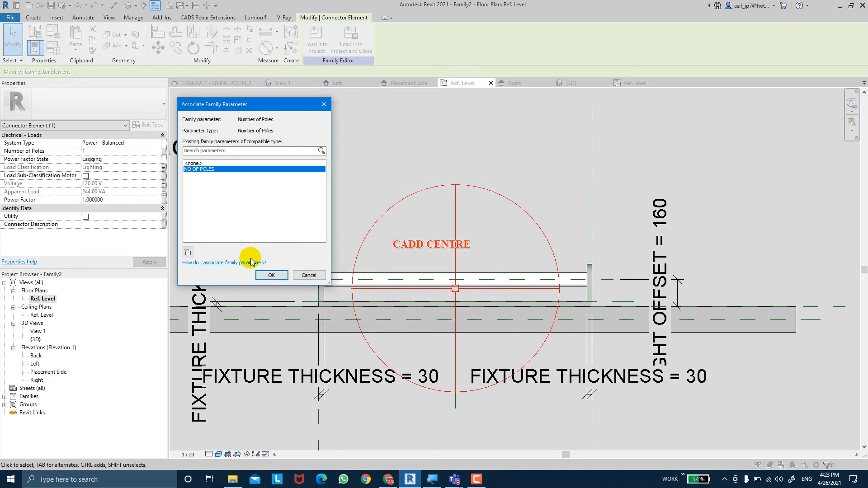
pyautogui.click(270, 276)
pyautogui.click(361, 208)
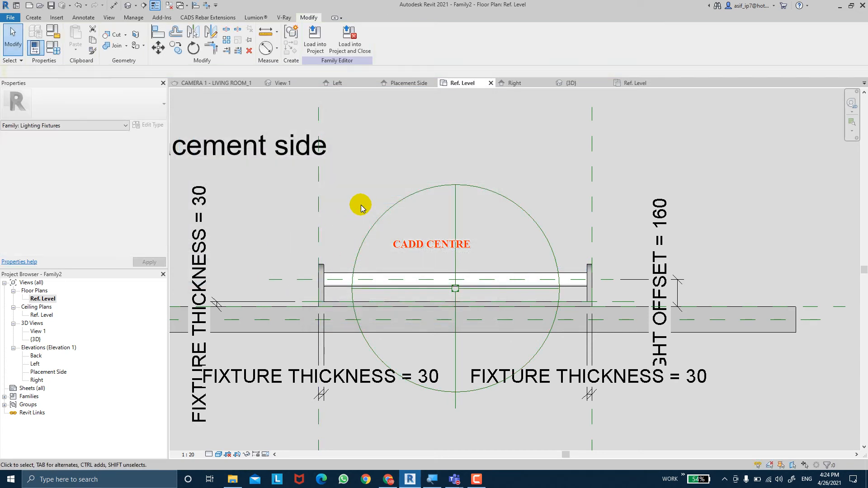
pyautogui.moveTo(361, 206); pyautogui.dragTo(366, 197, button='middle')
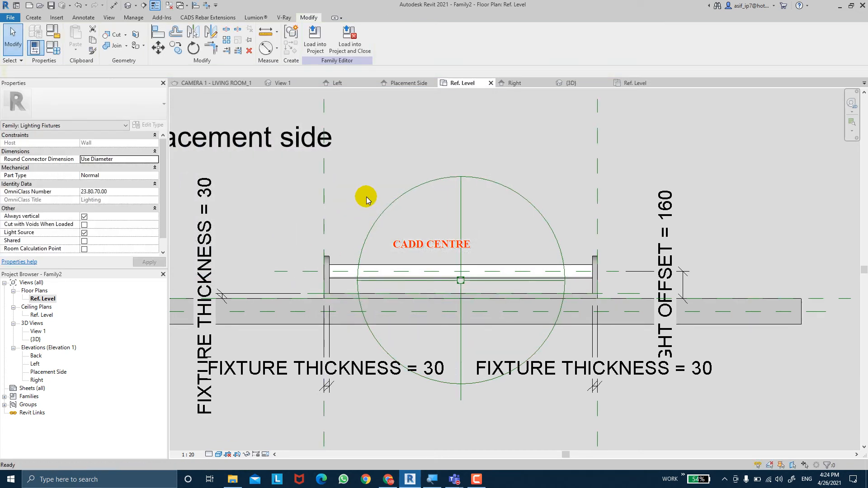
# Save the family as WALL TUBE LIGHT in the FAMILIES folder
pyautogui.click(51, 6)
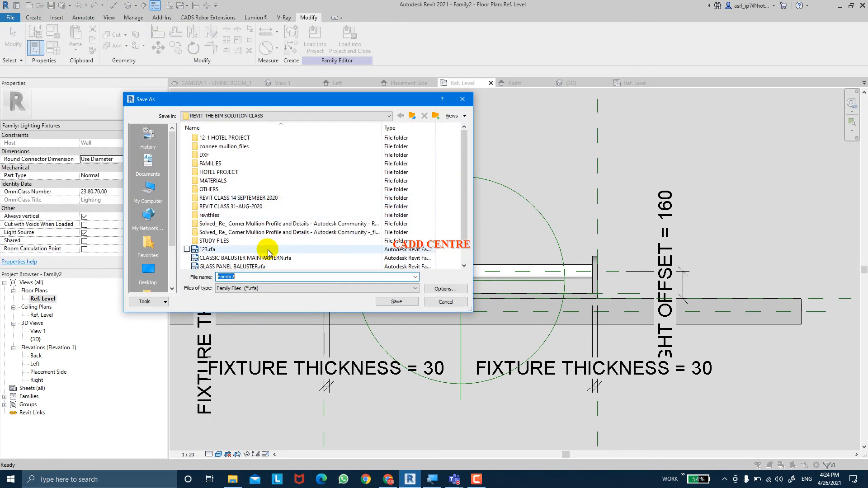
pyautogui.click(246, 164)
pyautogui.doubleClick(247, 164)
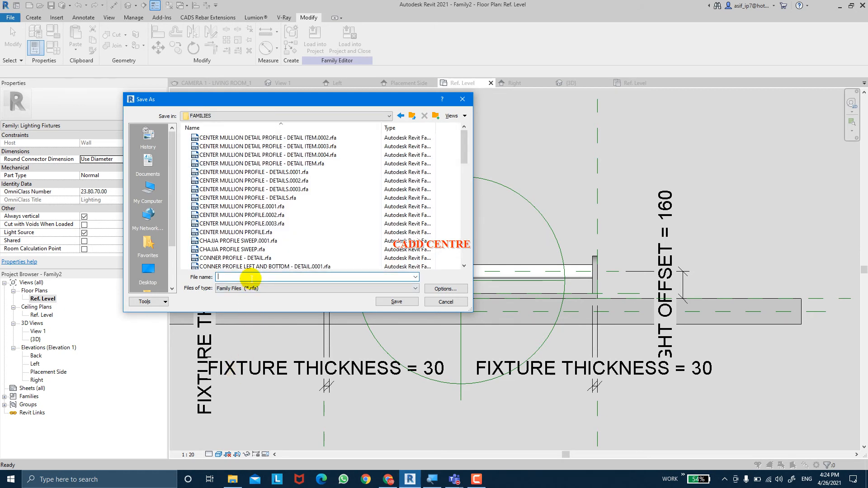
pyautogui.write('WALL TU')
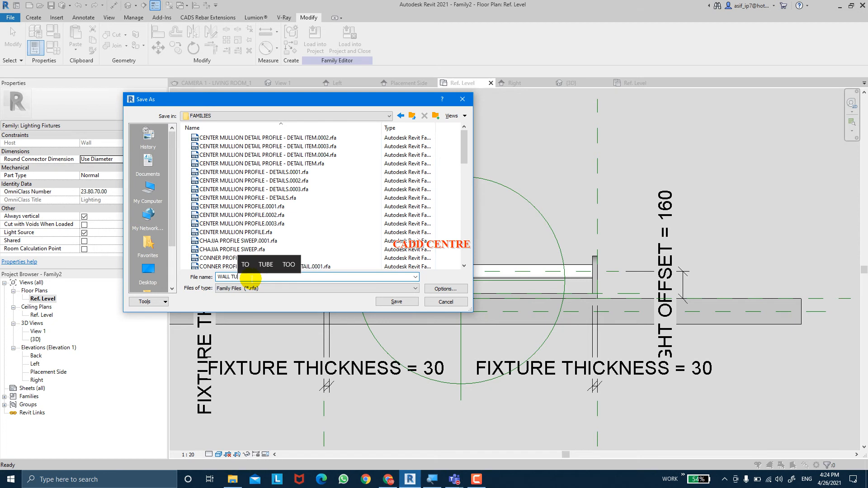
pyautogui.write('BE')
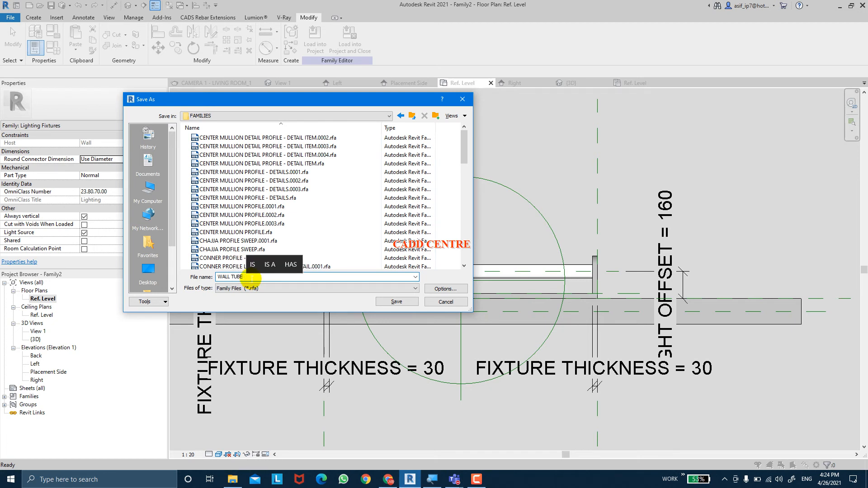
pyautogui.write(' LIGHT')
pyautogui.press('Return')
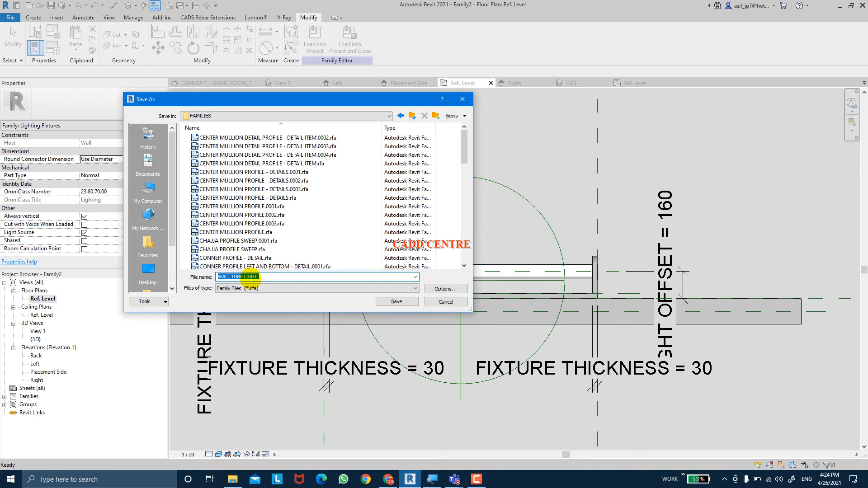
pyautogui.click(251, 279)
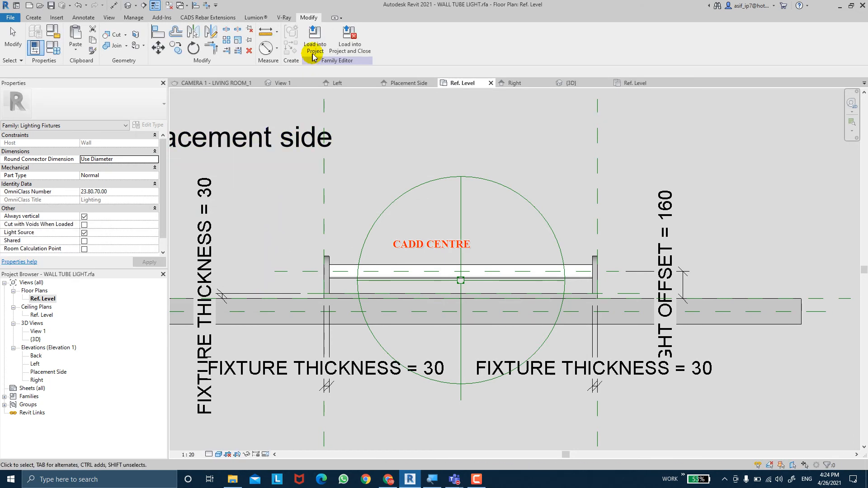
# Load the family into the CEILING CLASS project and open that project's Level 1 floor plan
pyautogui.click(313, 53)
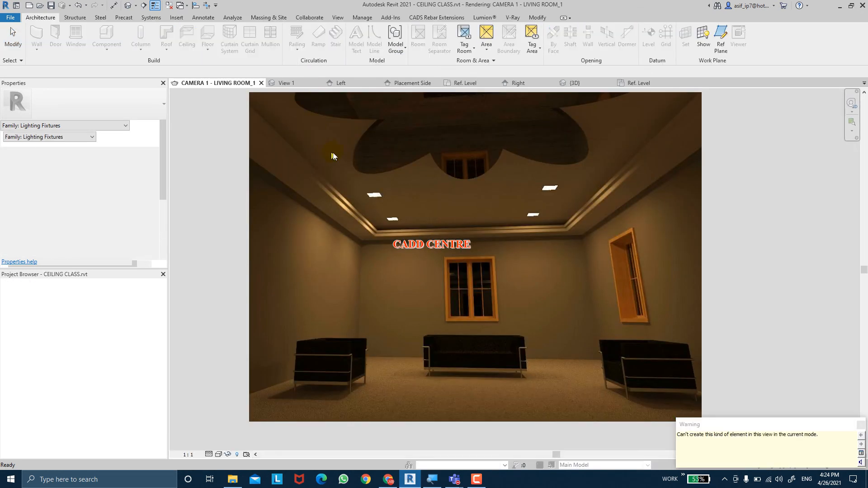
pyautogui.press('Escape')
pyautogui.click(39, 299)
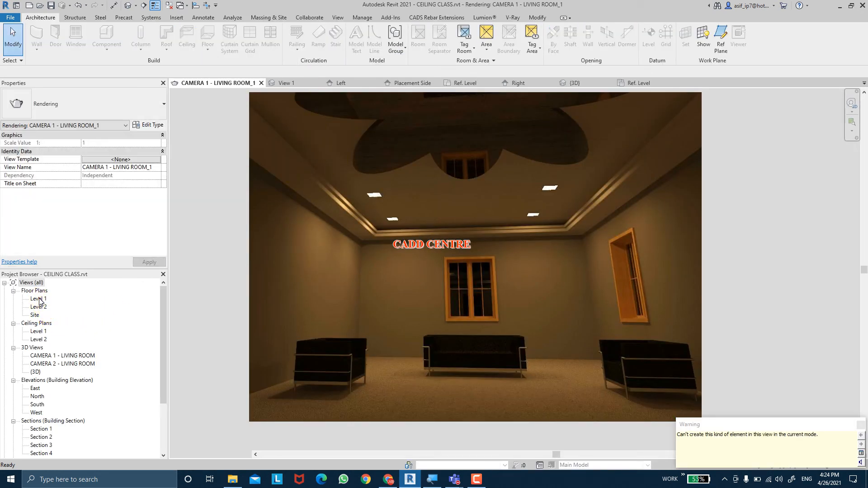
pyautogui.doubleClick(39, 299)
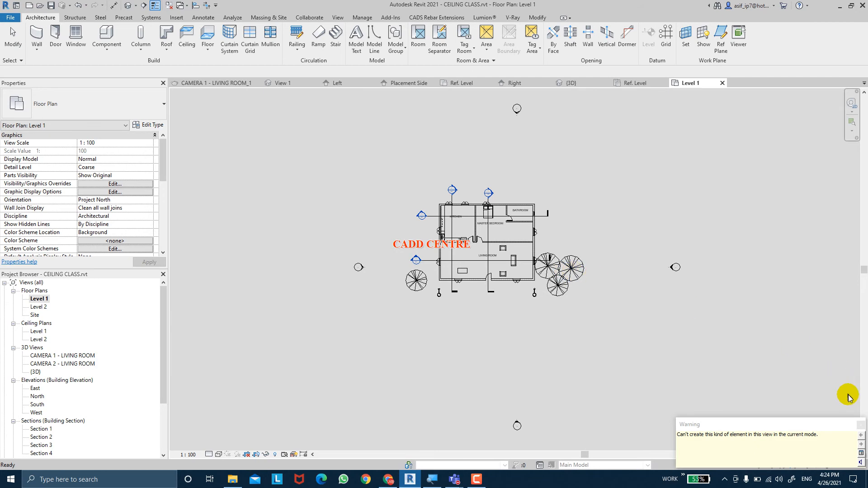
pyautogui.press('Escape')
# Place a WALL TUBE LIGHT Type 1 lighting fixture on the living room side of the wall shared with the master bedroom
pyautogui.scroll(5, 560, 238)
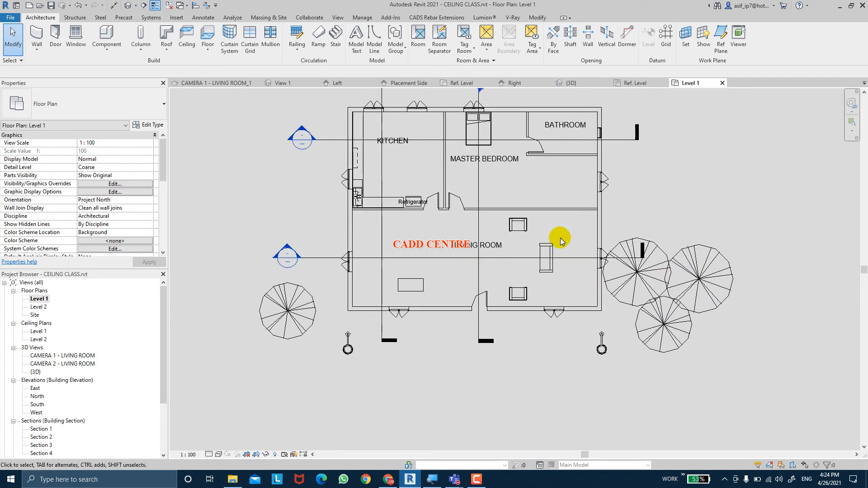
pyautogui.scroll(2, 540, 239)
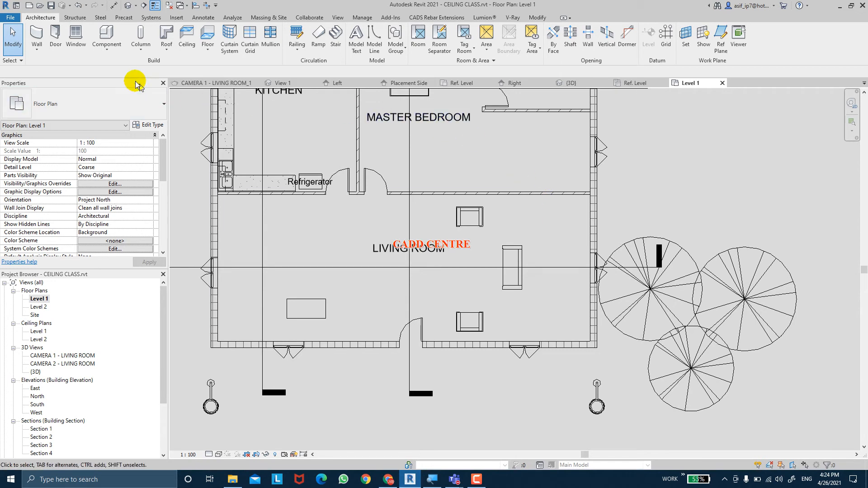
pyautogui.click(153, 17)
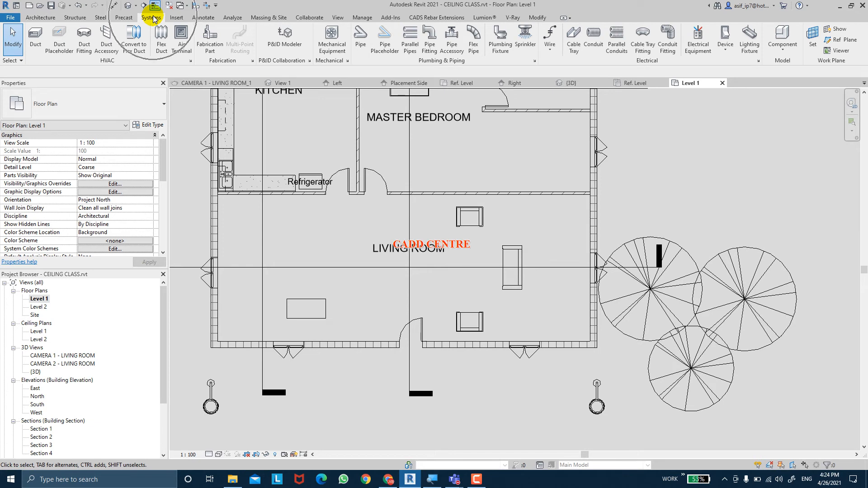
pyautogui.doubleClick(641, 64)
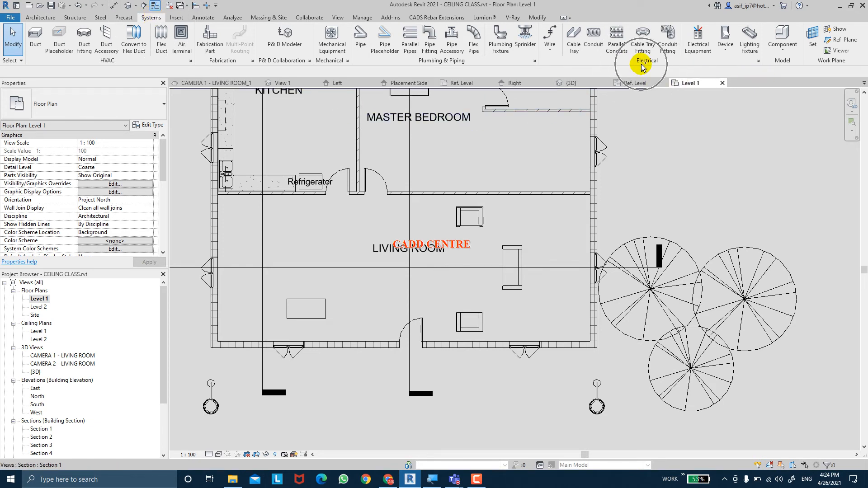
pyautogui.click(754, 52)
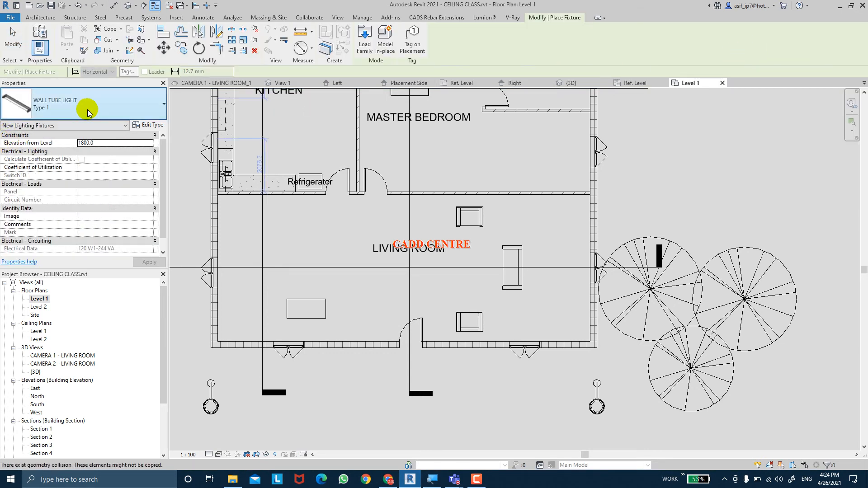
pyautogui.click(52, 123)
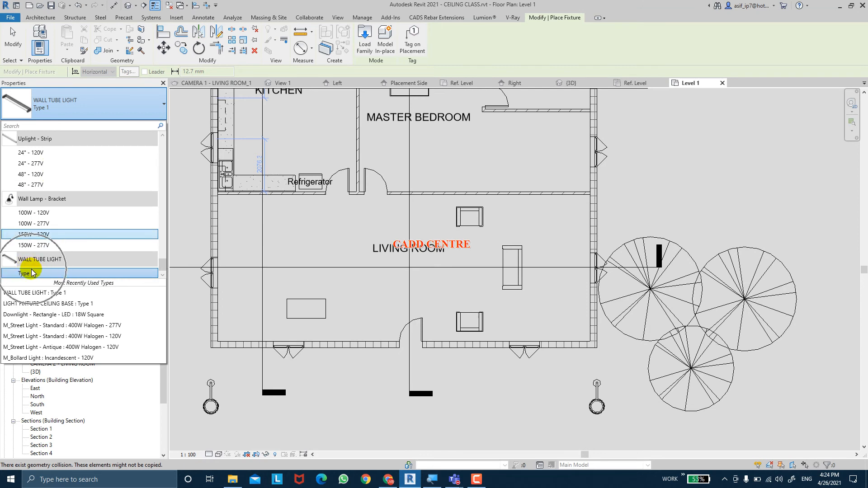
pyautogui.click(40, 274)
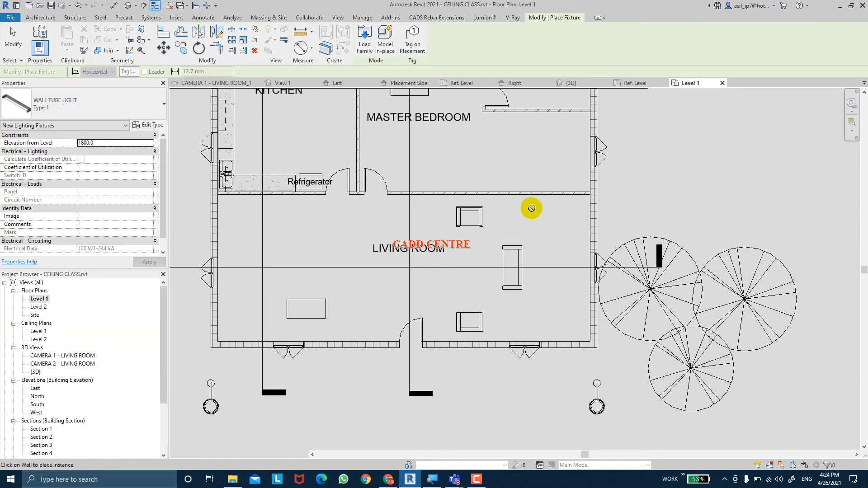
pyautogui.scroll(2, 534, 197)
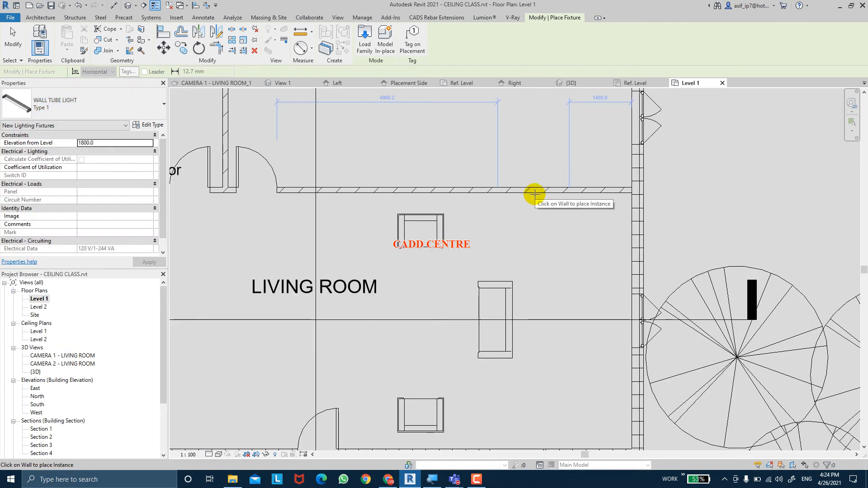
pyautogui.click(535, 194)
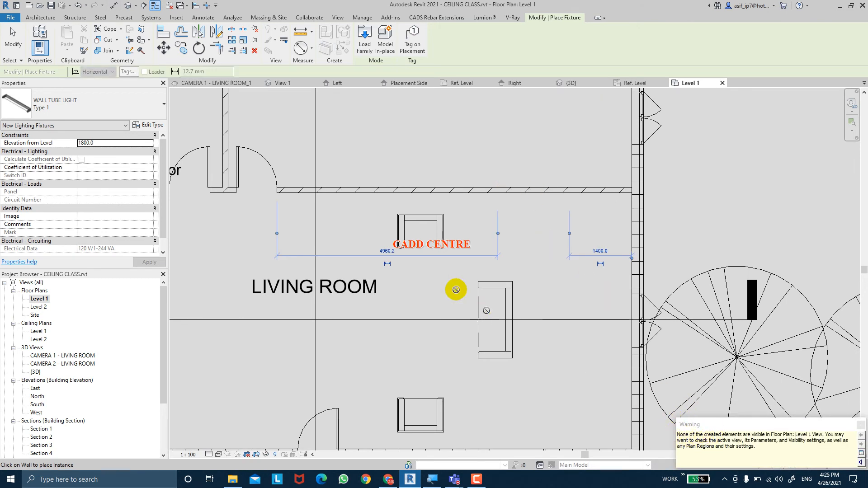
# End the fixture placement, open the Level 1 ceiling plan, and set its visual style to Wireframe
pyautogui.doubleClick(38, 332)
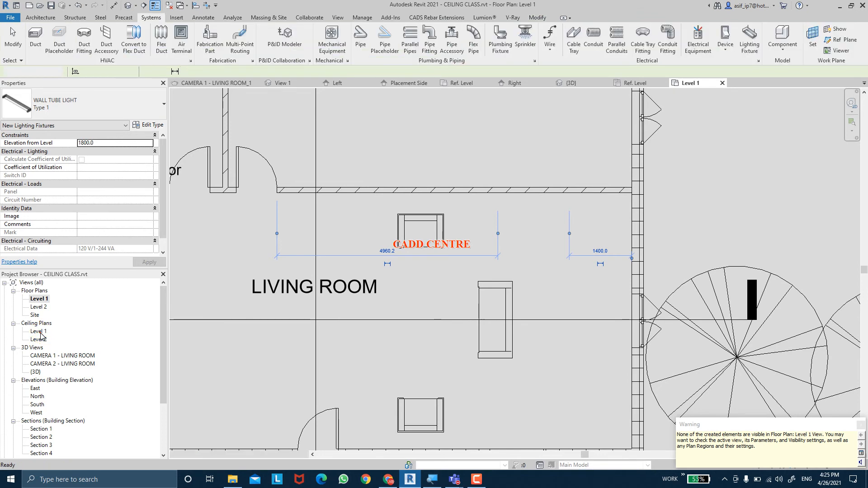
pyautogui.press('Escape')
pyautogui.press('Escape')
pyautogui.scroll(-2, 538, 219)
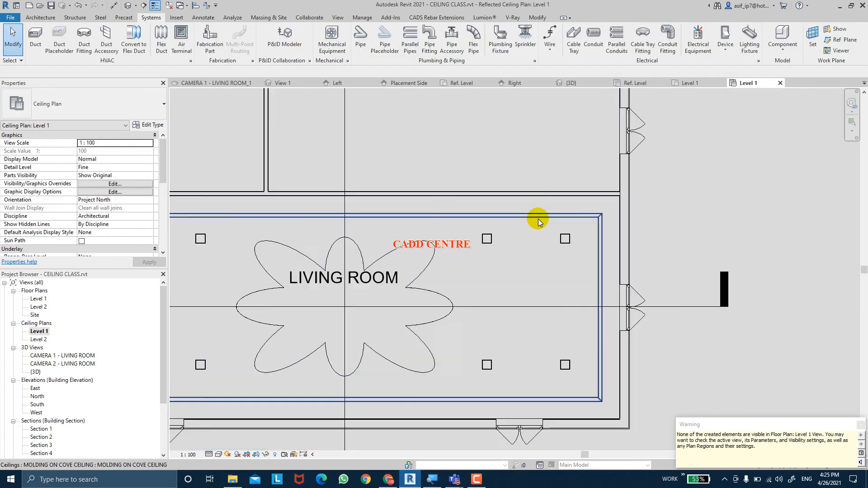
pyautogui.click(220, 455)
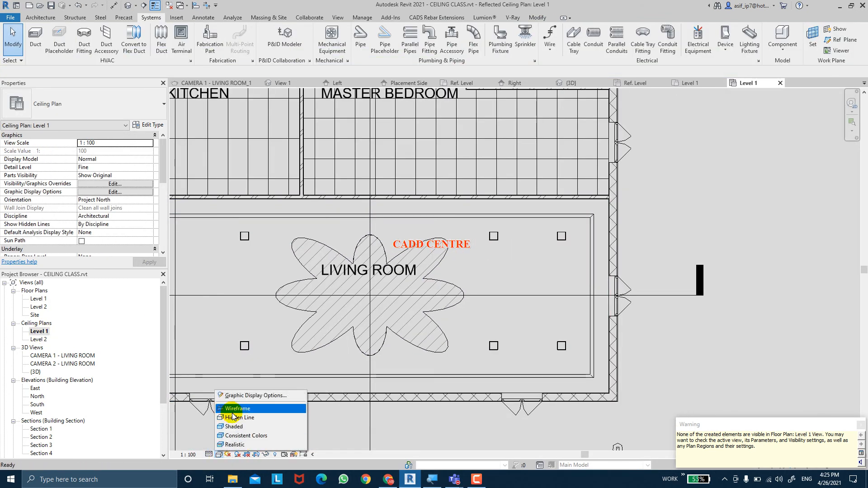
pyautogui.click(234, 410)
pyautogui.moveTo(523, 219); pyautogui.dragTo(508, 222, button='middle')
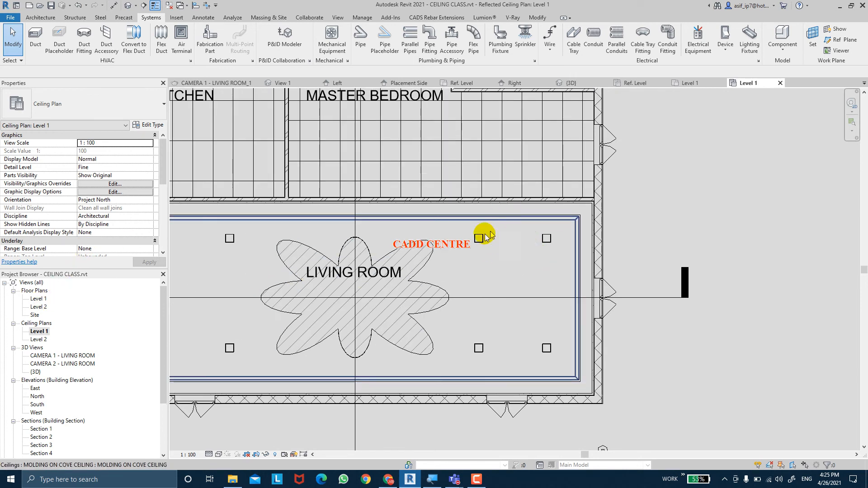
# Review the living room in the Level 1 floor plan and in the saved CAMERA 1 - LIVING ROOM_1 rendering
pyautogui.click(38, 299)
pyautogui.doubleClick(37, 299)
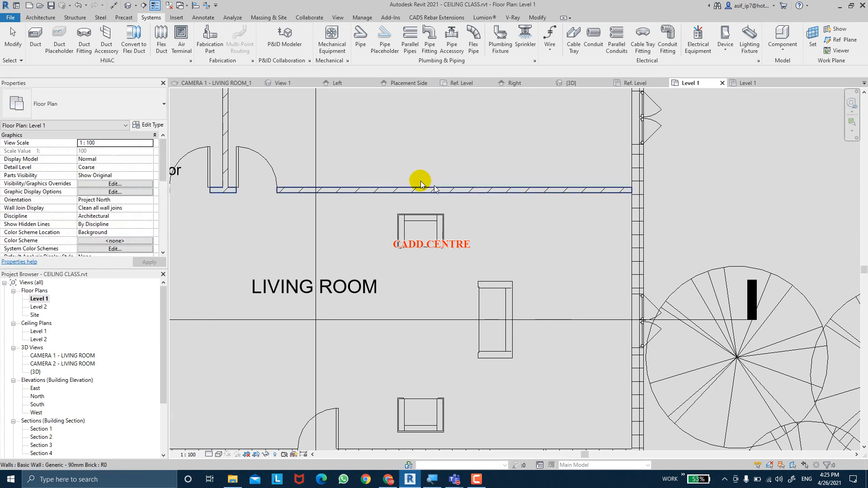
pyautogui.scroll(-2, 247, 294)
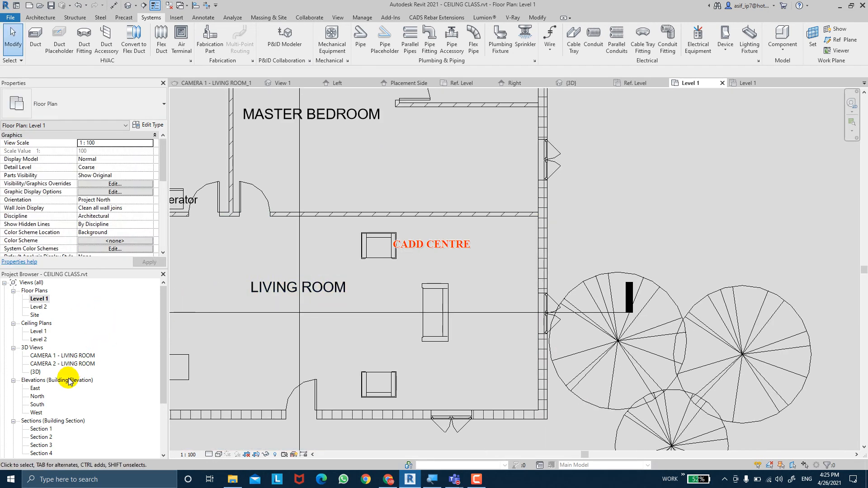
pyautogui.scroll(-3, 61, 381)
pyautogui.click(63, 414)
pyautogui.doubleClick(63, 414)
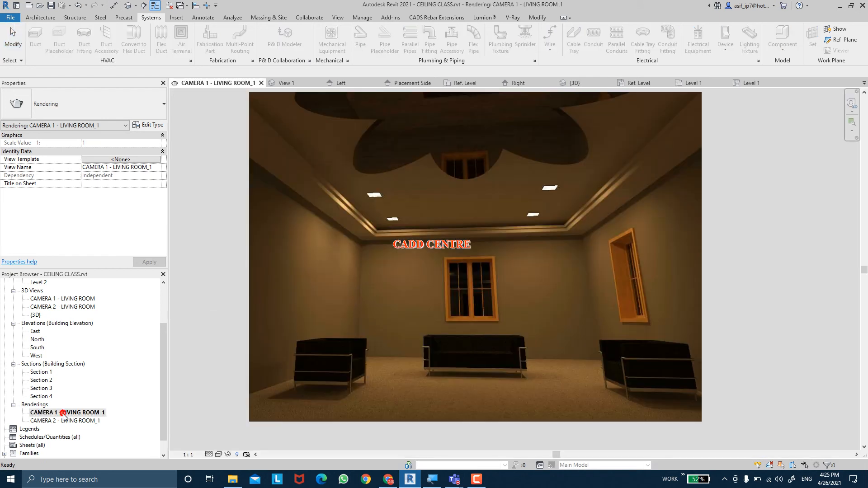
pyautogui.scroll(-2, 596, 194)
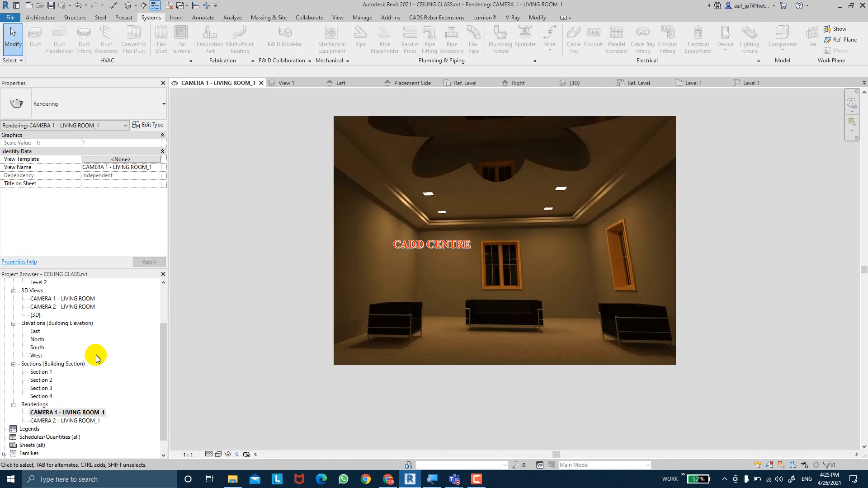
pyautogui.scroll(2, 40, 384)
pyautogui.scroll(1, 40, 382)
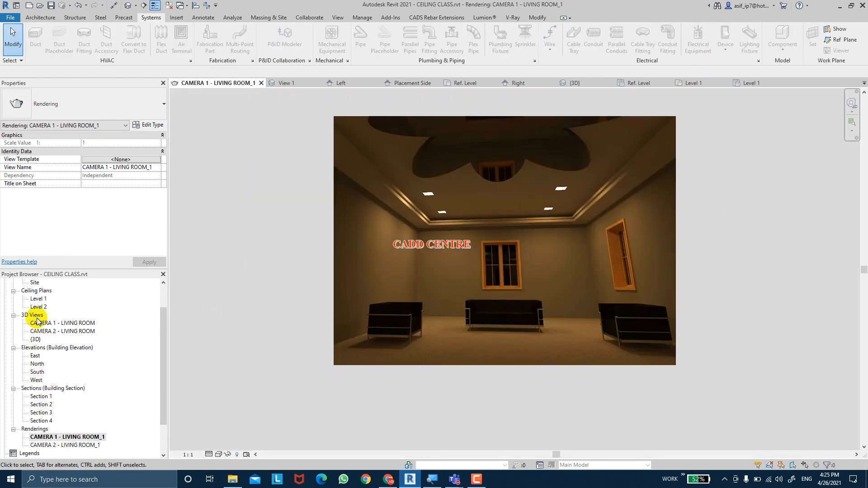
# Open the CAMERA 1 - LIVING ROOM 3D view and set the wall tube light's elevation from level to 2100 mm
pyautogui.doubleClick(47, 324)
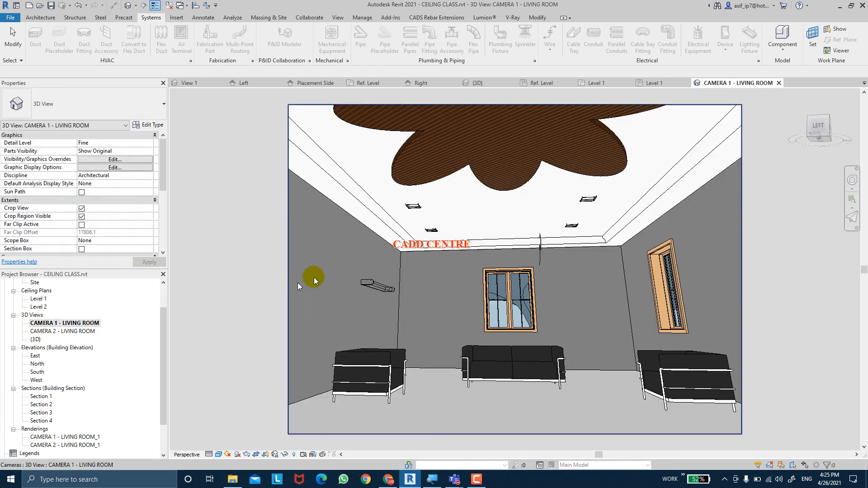
pyautogui.click(378, 285)
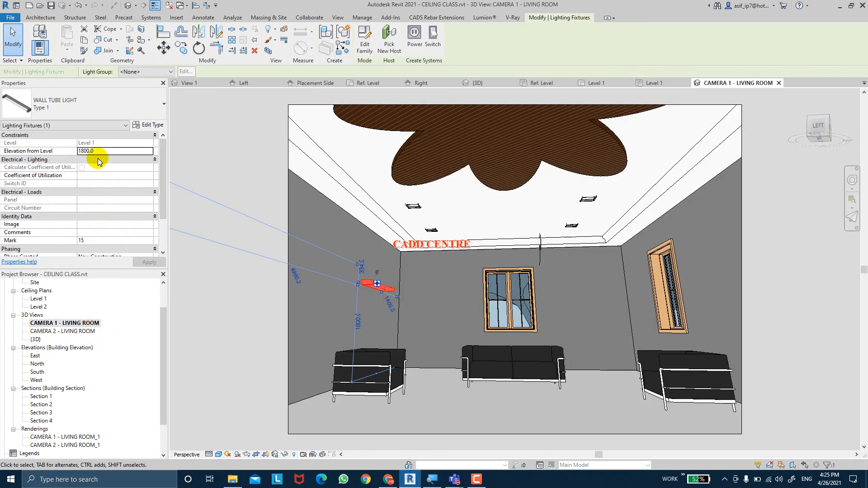
pyautogui.click(99, 151)
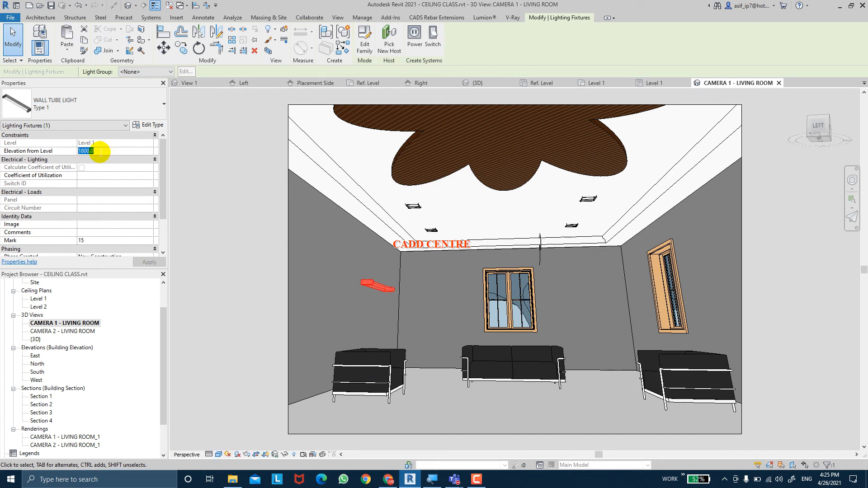
pyautogui.scroll(-2, 163, 185)
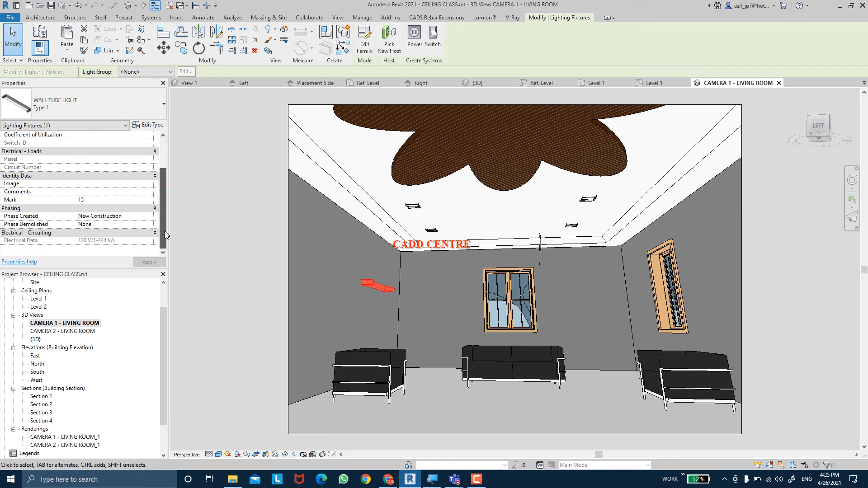
pyautogui.scroll(2, 158, 181)
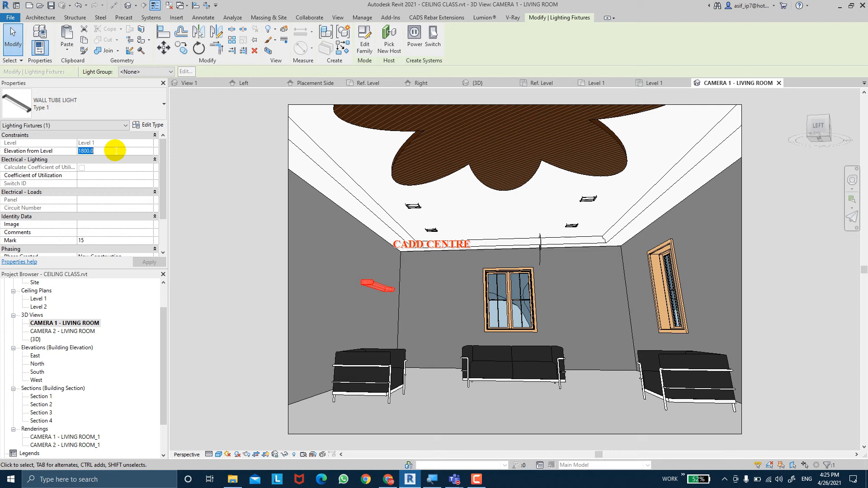
pyautogui.write('2100.0')
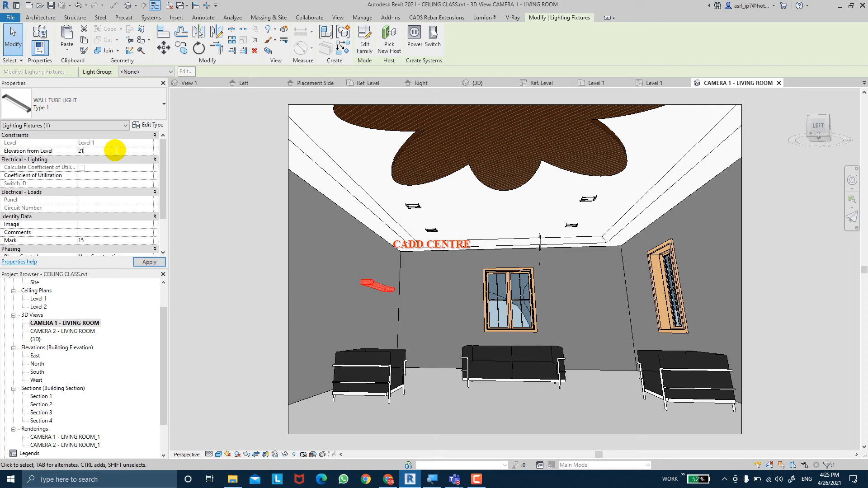
pyautogui.click(153, 262)
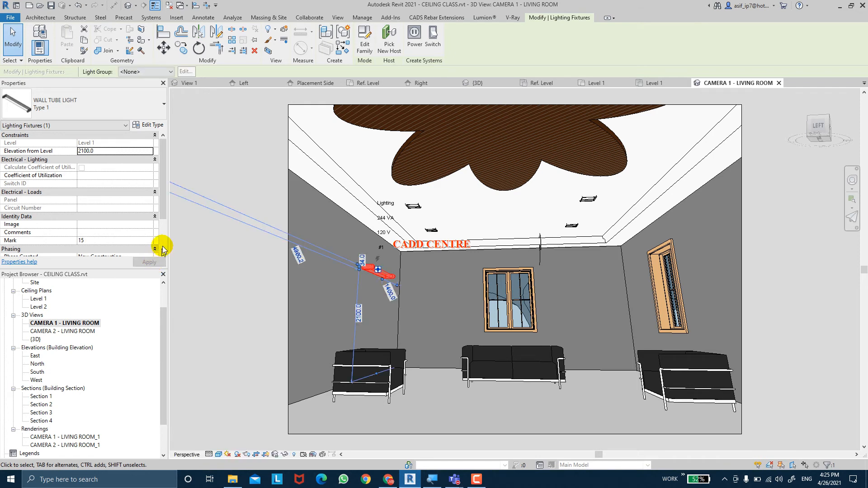
# Raise the wall tube light to an elevation from level of 2500 mm and deselect it
pyautogui.doubleClick(119, 151)
pyautogui.write('2500.0')
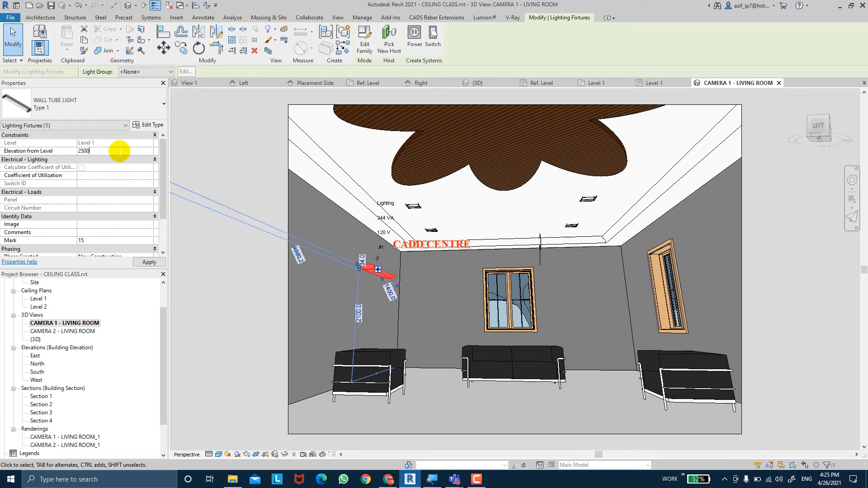
pyautogui.click(148, 262)
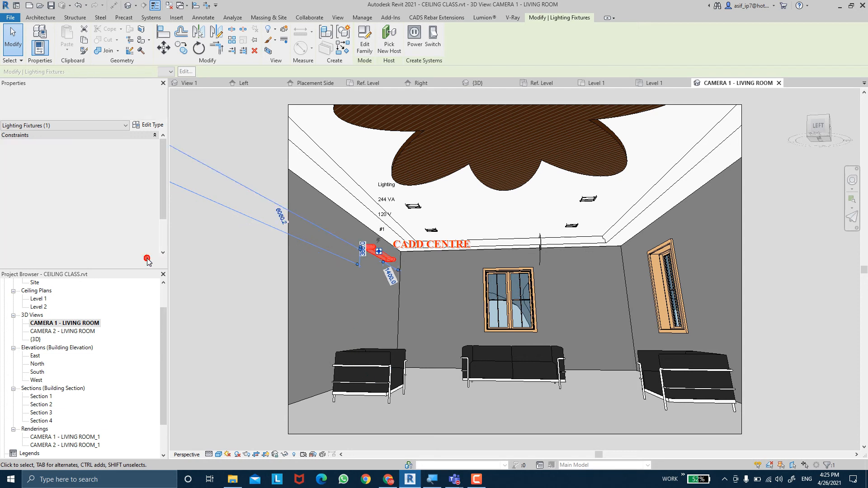
pyautogui.press('Escape')
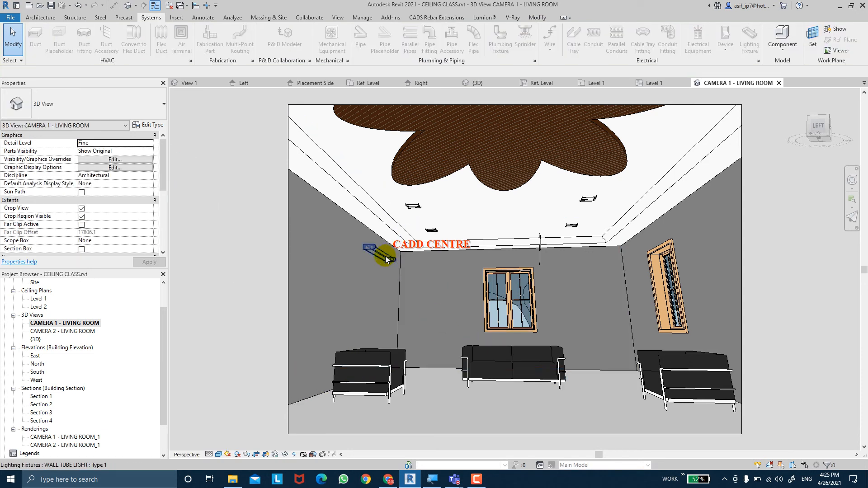
# Set the living room camera view's visual style to Realistic
pyautogui.click(217, 455)
pyautogui.click(222, 445)
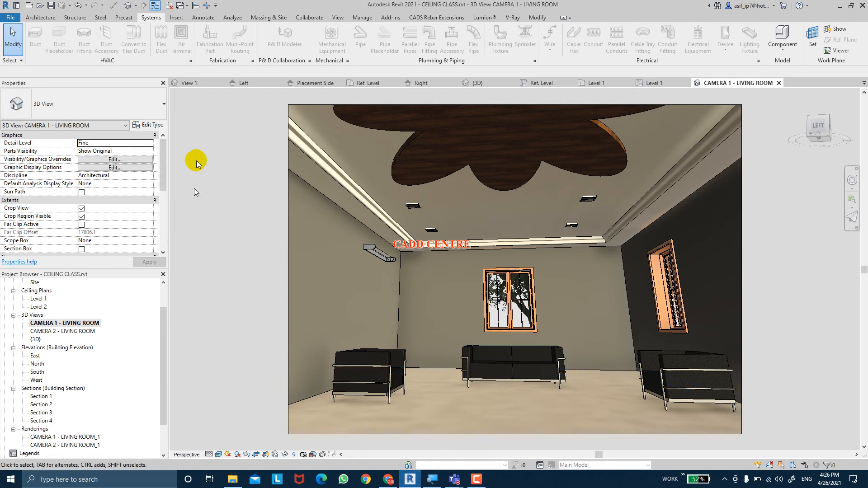
# Render the camera view and save the image to the project as CAMERA 1 - LIVING ROOM_2
pyautogui.click(337, 18)
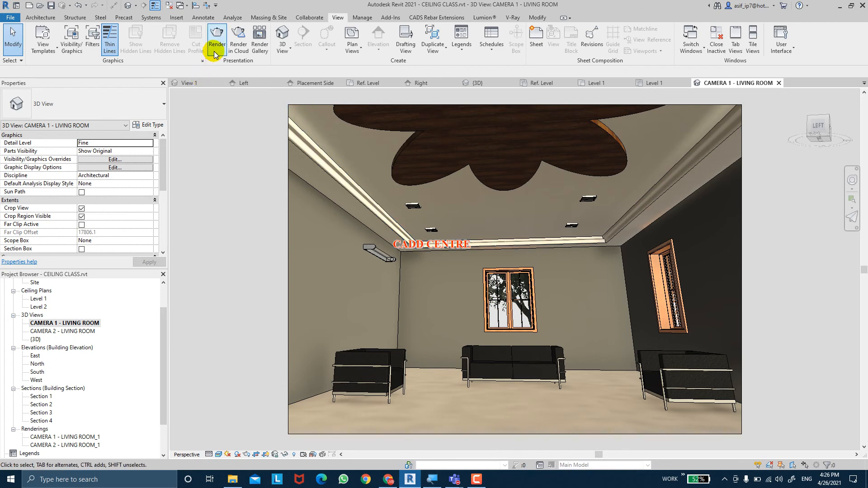
pyautogui.click(216, 45)
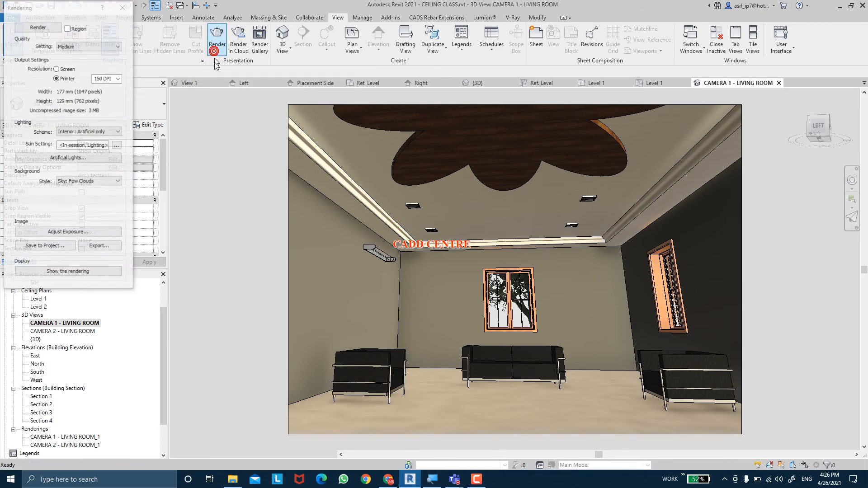
pyautogui.click(25, 28)
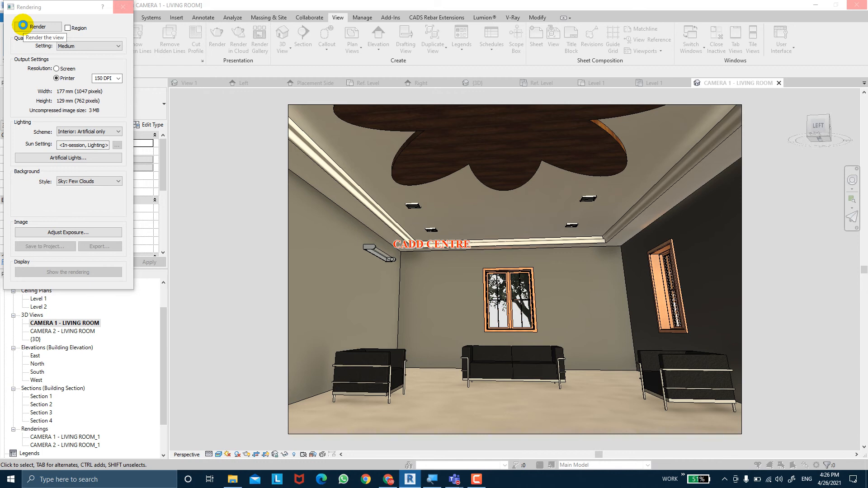
pyautogui.click(23, 25)
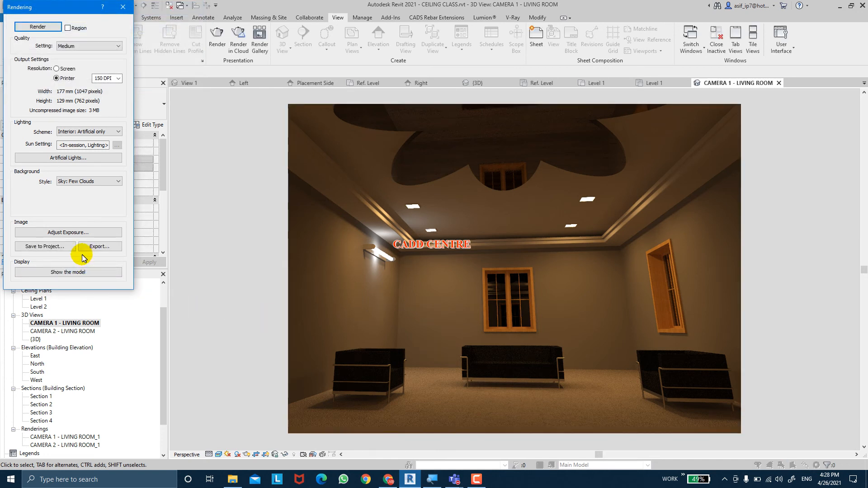
pyautogui.click(59, 247)
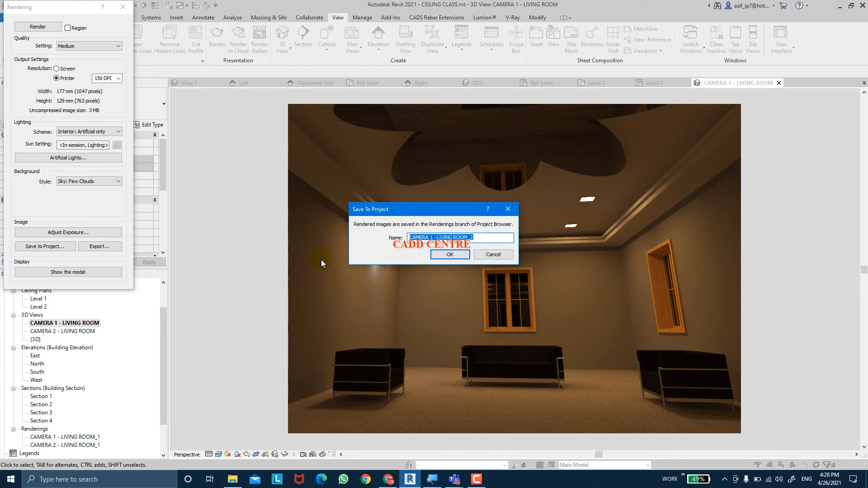
pyautogui.click(437, 254)
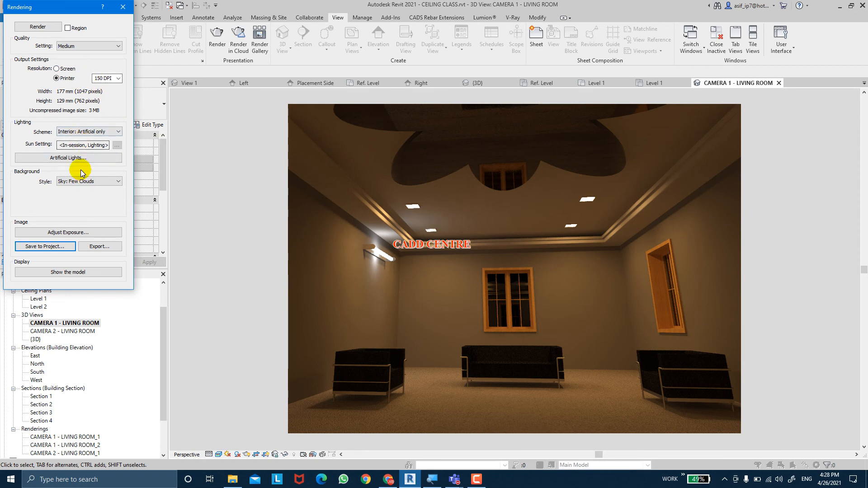
# Turn off the exterior street and living room light groups for rendering, leaving only the wall tube light on
pyautogui.click(72, 158)
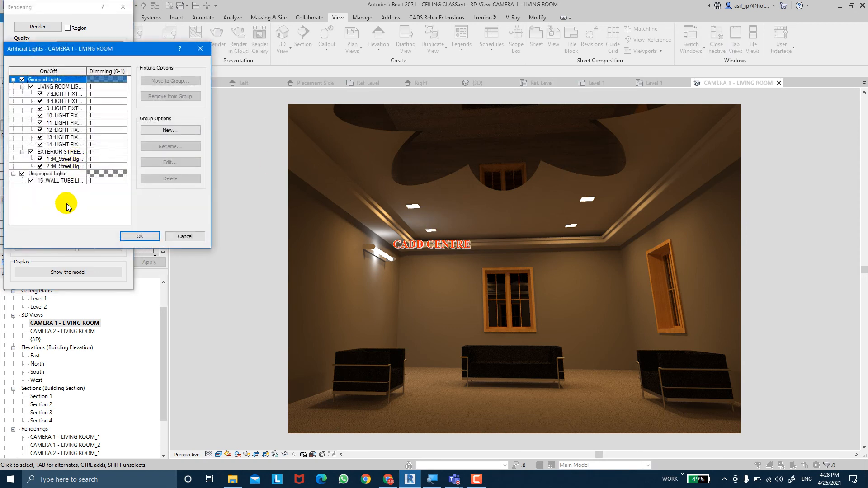
pyautogui.click(31, 152)
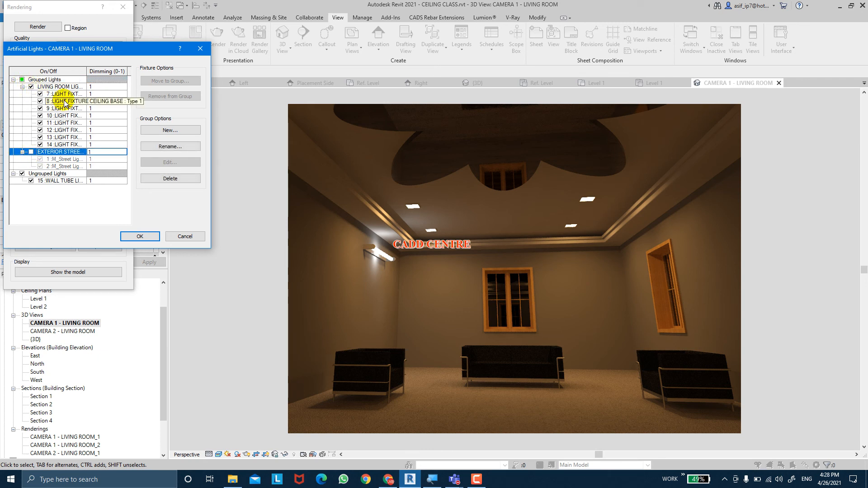
pyautogui.click(32, 87)
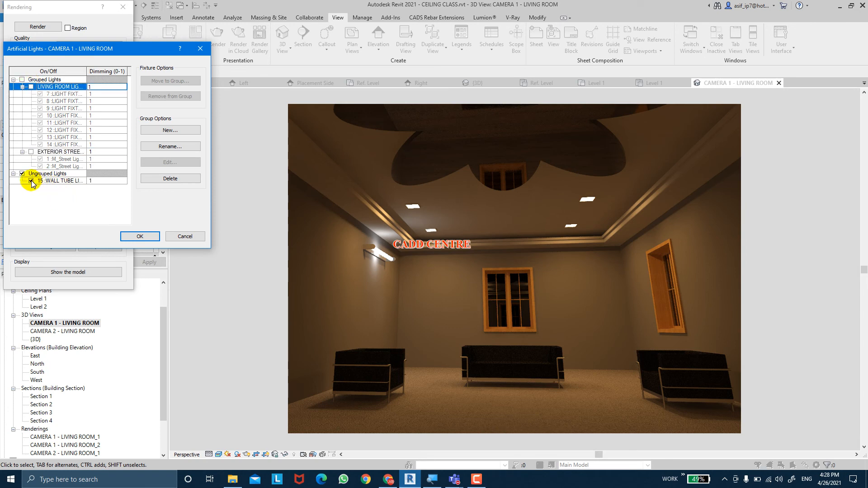
pyautogui.click(131, 234)
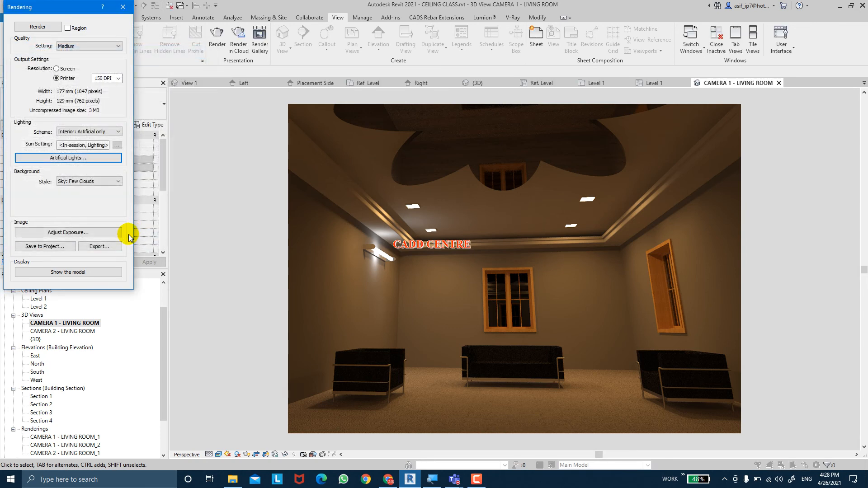
# Render the view with only the wall tube light, stop the rendering partway, and close the rendering settings
pyautogui.click(58, 29)
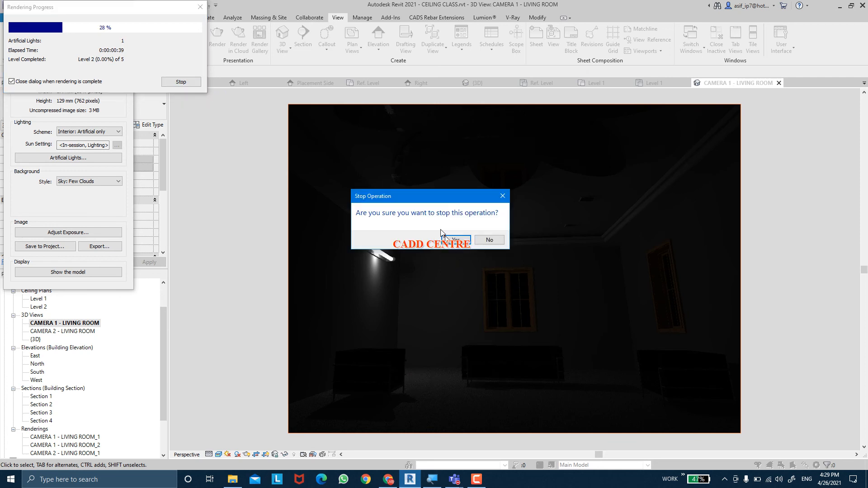
pyautogui.click(445, 236)
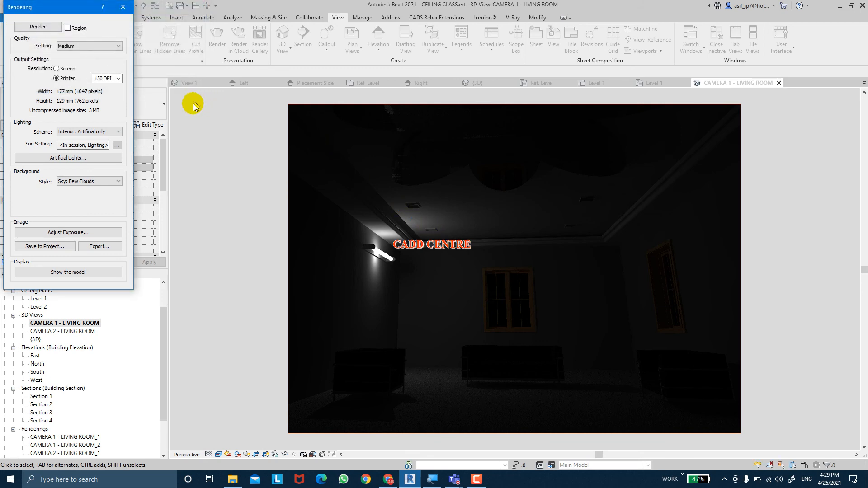
pyautogui.click(127, 6)
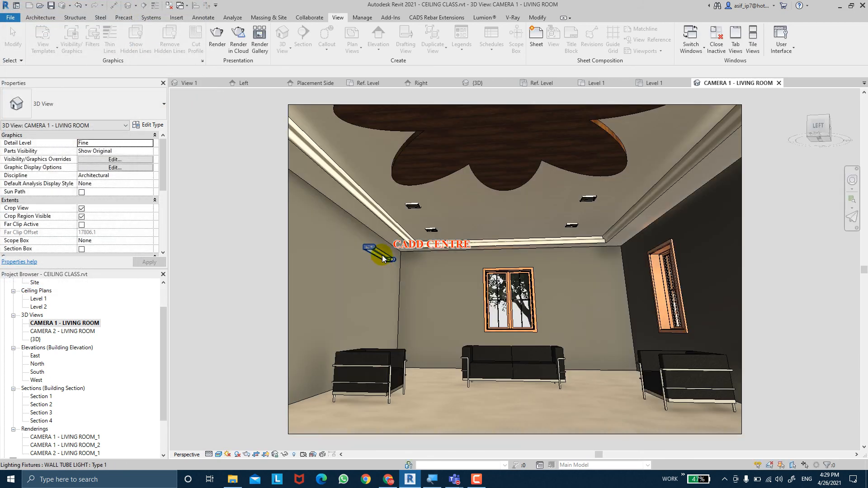
# Set the WALL TUBE LIGHT type's initial intensity efficacy to 1000 lm/W, apply it, and deselect the fixture
pyautogui.click(379, 253)
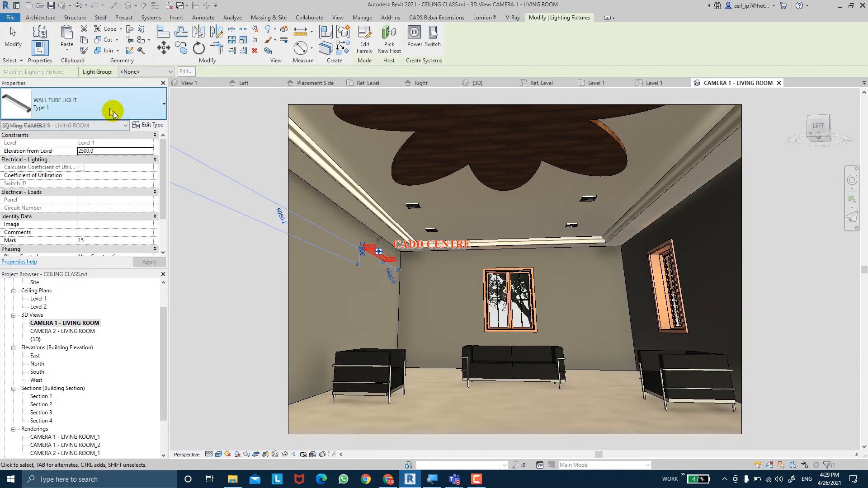
pyautogui.click(149, 126)
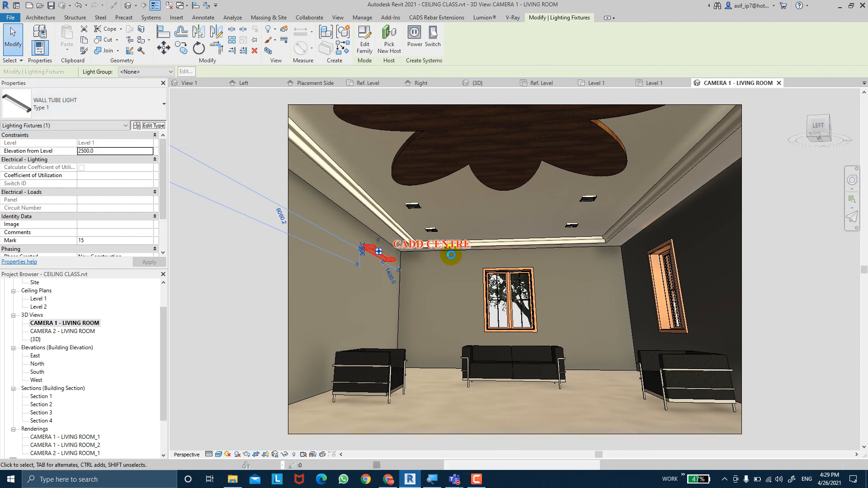
pyautogui.scroll(-6, 460, 293)
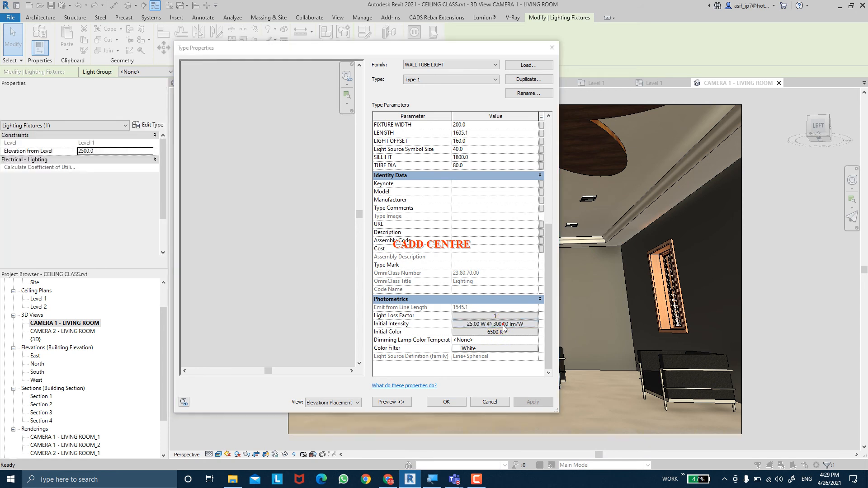
pyautogui.click(503, 325)
pyautogui.moveTo(440, 143); pyautogui.dragTo(399, 142)
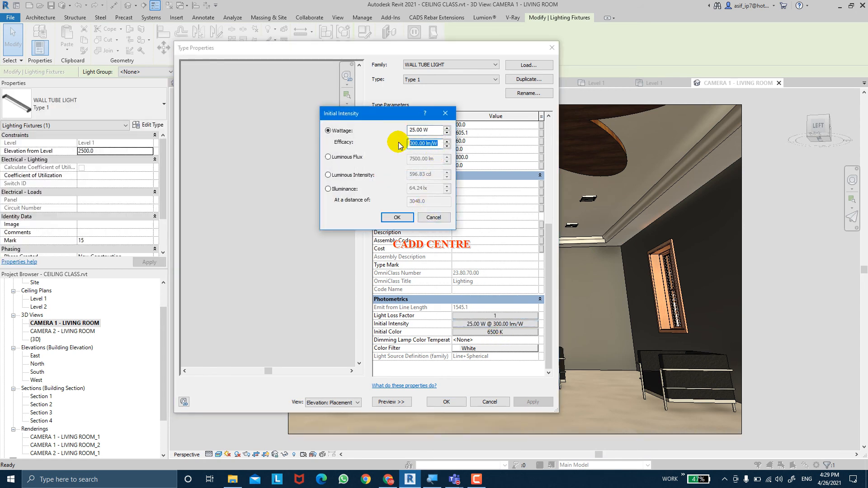
pyautogui.write('1000')
pyautogui.press('Return')
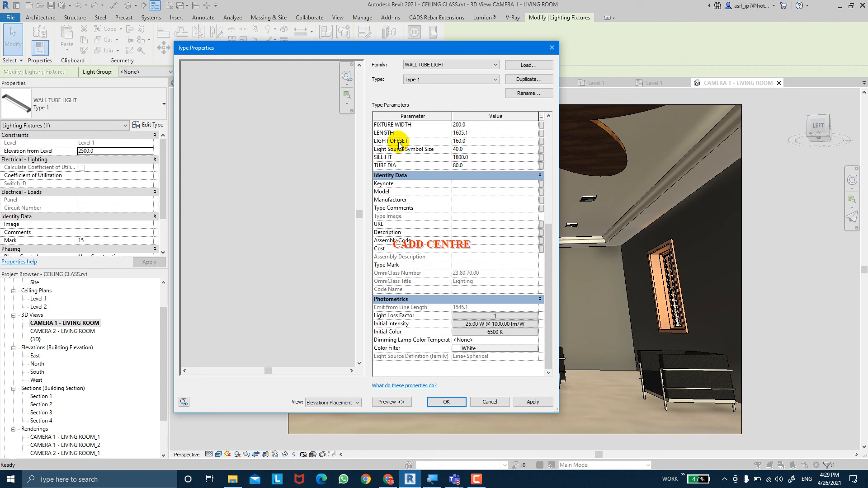
pyautogui.click(533, 402)
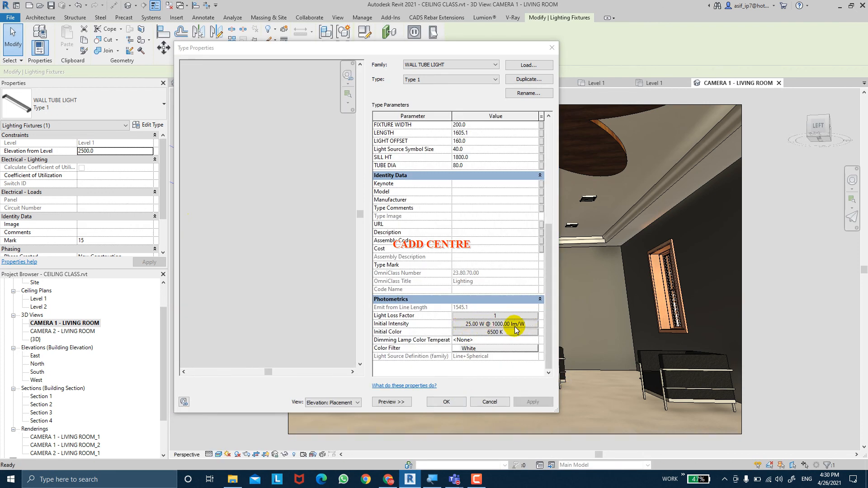
pyautogui.click(449, 402)
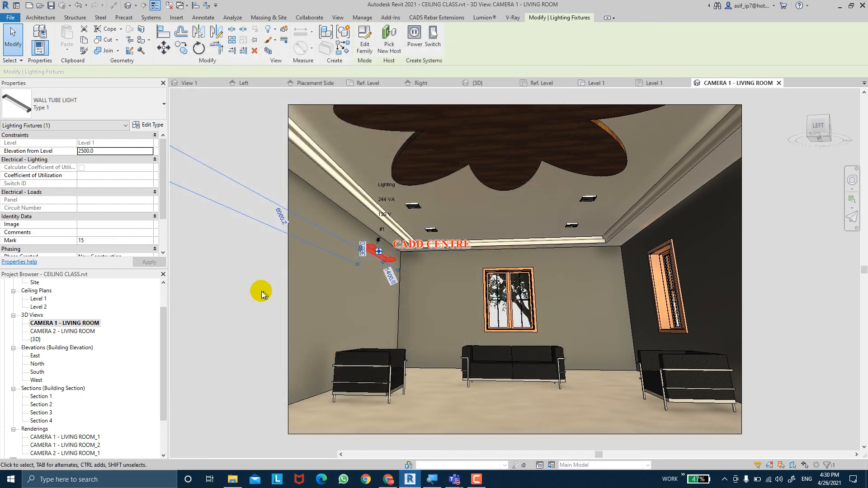
pyautogui.click(257, 286)
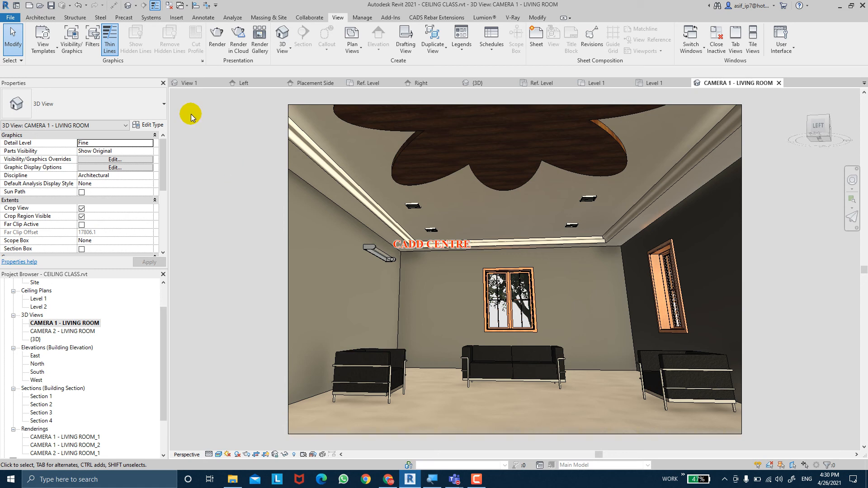
# Render the living room camera view at medium quality with artificial interior lighting, save the image to the project, and close the rendering settings
pyautogui.click(217, 36)
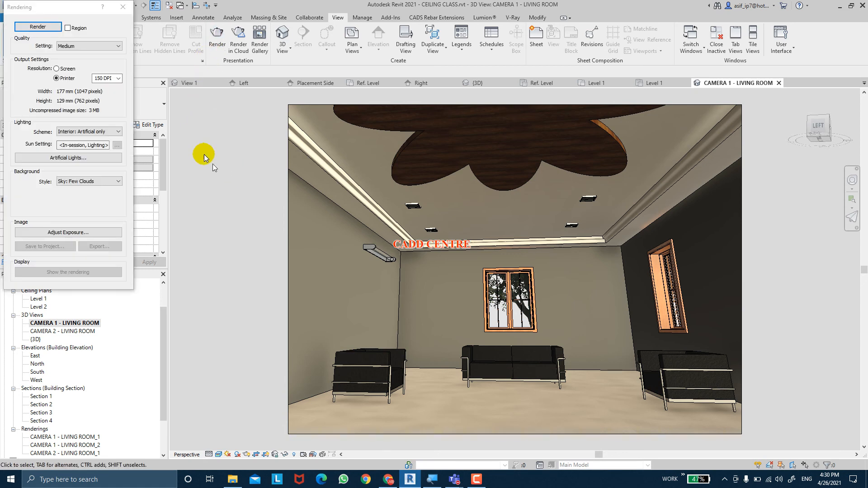
pyautogui.click(38, 26)
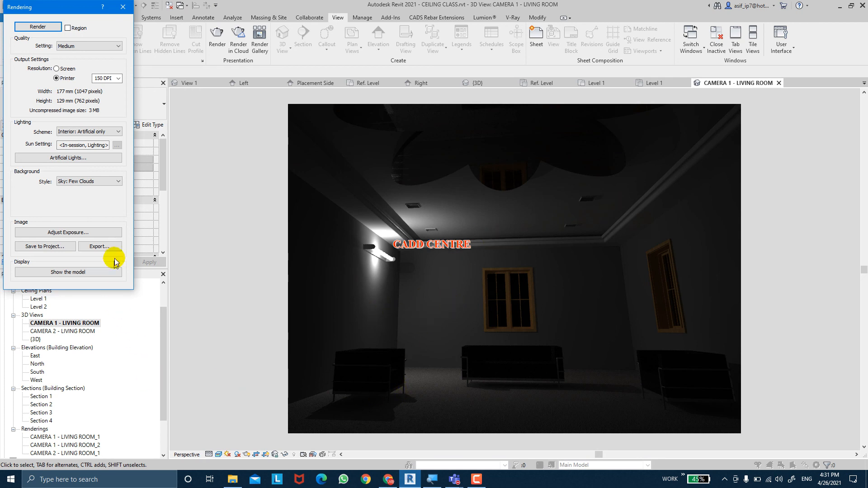
pyautogui.click(44, 247)
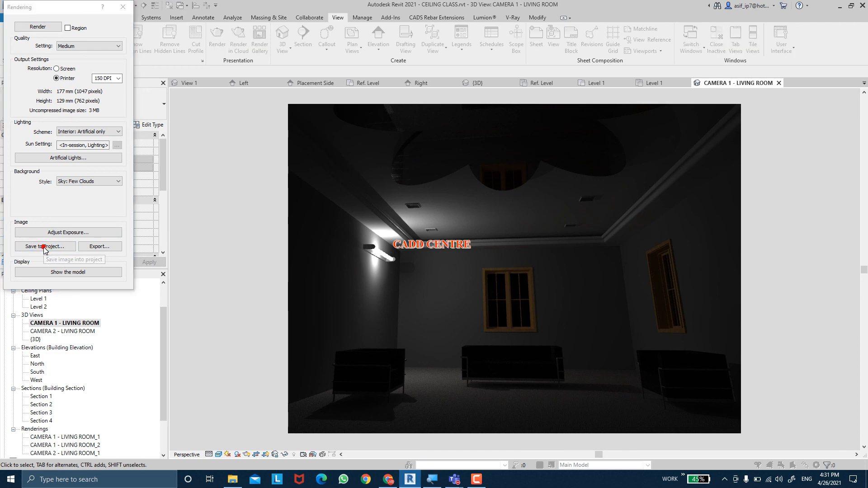
pyautogui.click(441, 259)
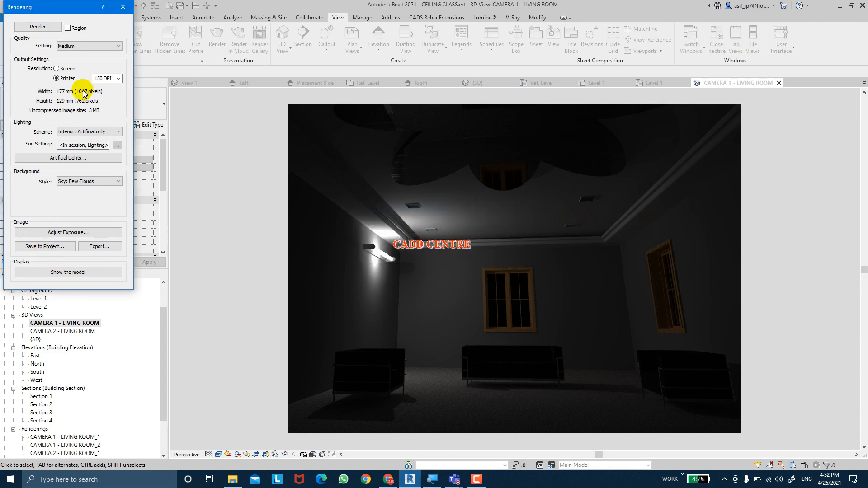
pyautogui.click(123, 7)
# Compare the saved renderings CAMERA 1 - LIVING ROOM_1, _2 and _3 and CAMERA 2 - LIVING ROOM_1, examining the room lighting and tube light effect
pyautogui.scroll(-1, 63, 396)
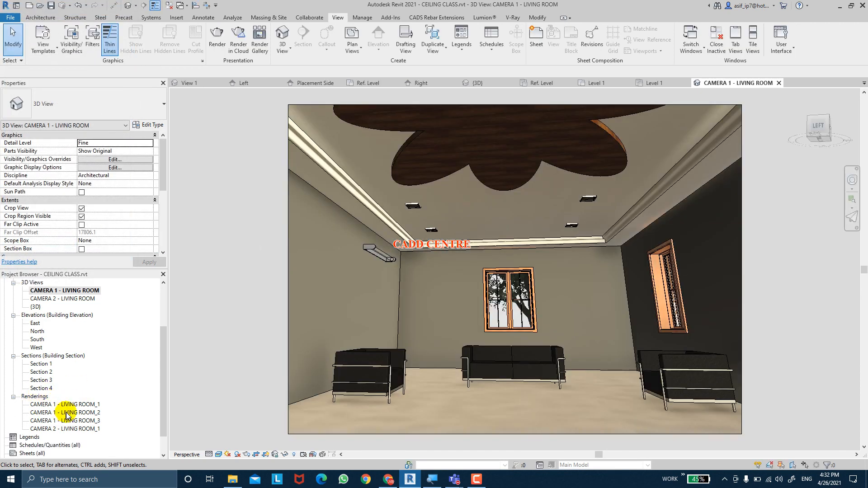
pyautogui.doubleClick(68, 405)
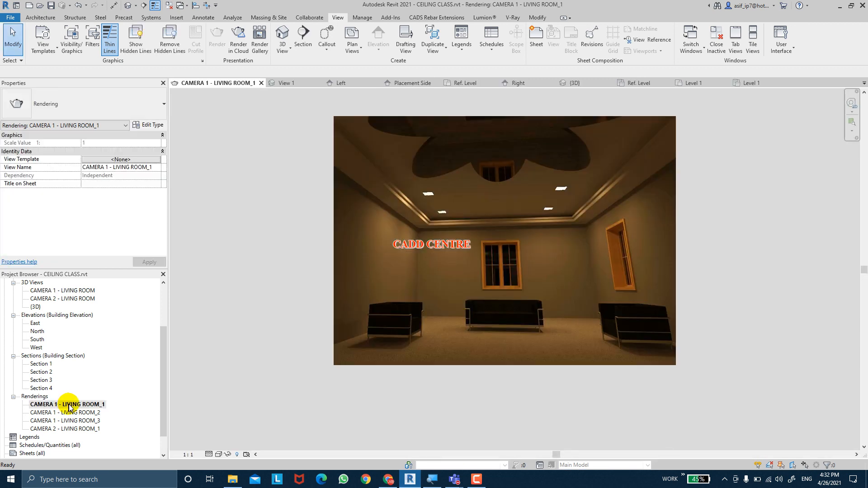
pyautogui.doubleClick(97, 413)
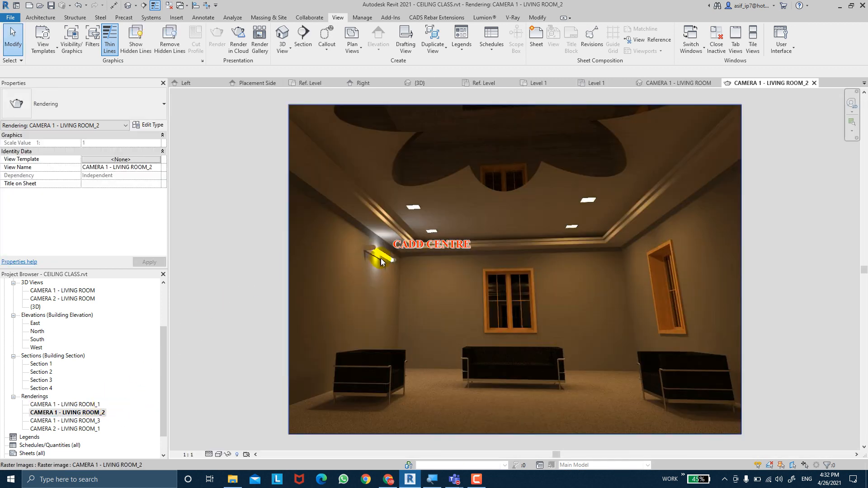
pyautogui.doubleClick(81, 421)
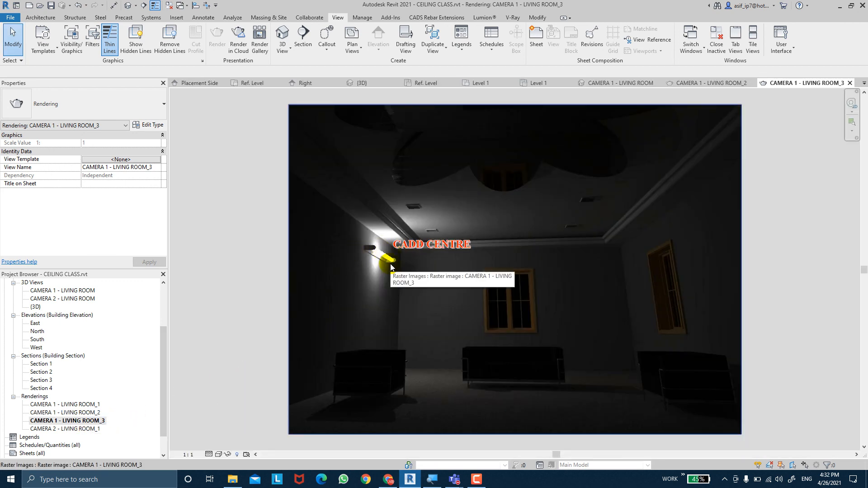
pyautogui.click(174, 430)
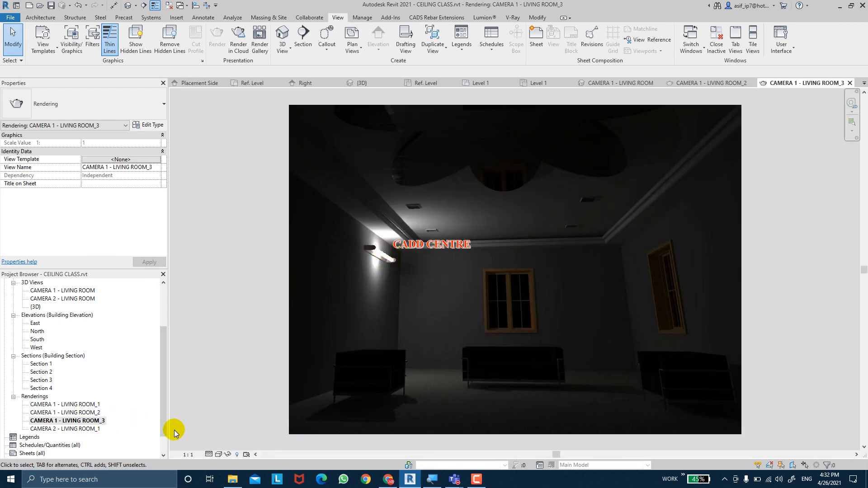
pyautogui.doubleClick(89, 405)
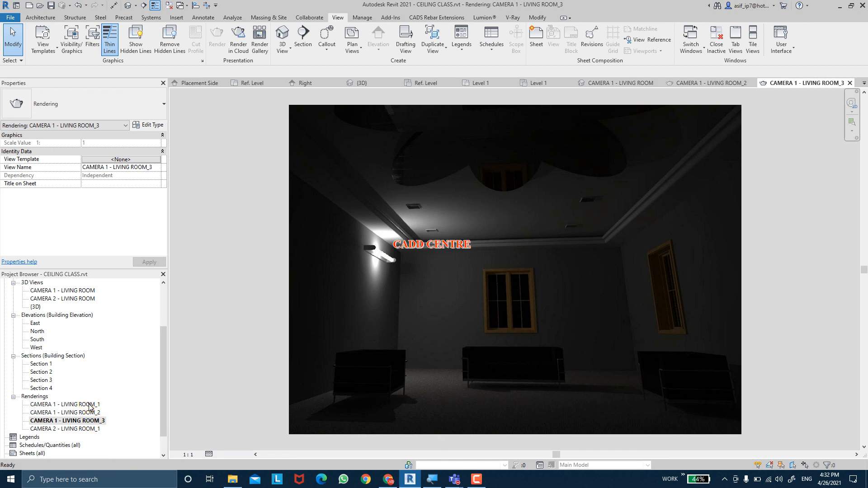
pyautogui.doubleClick(89, 413)
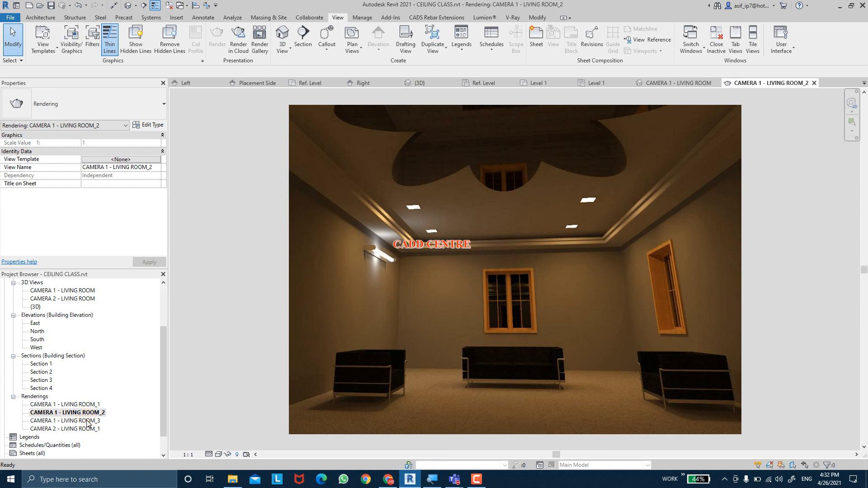
pyautogui.doubleClick(87, 421)
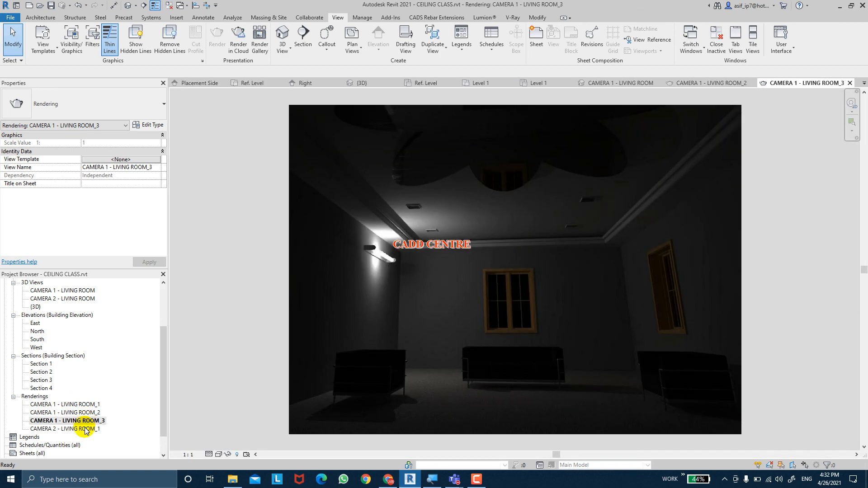
pyautogui.doubleClick(85, 430)
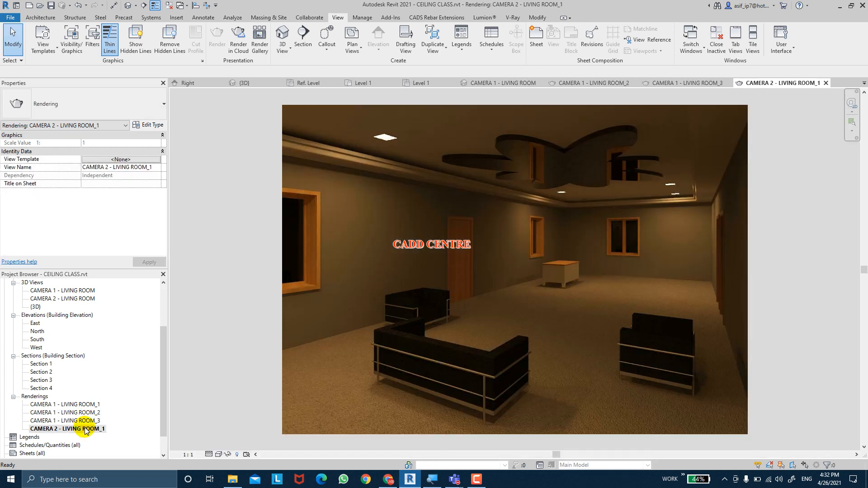
pyautogui.click(90, 405)
pyautogui.doubleClick(90, 405)
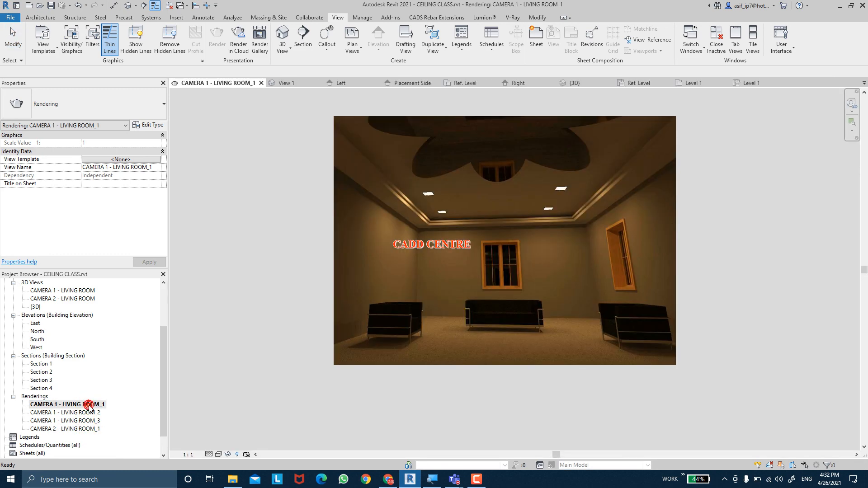
pyautogui.scroll(3, 469, 221)
pyautogui.scroll(-3, 468, 221)
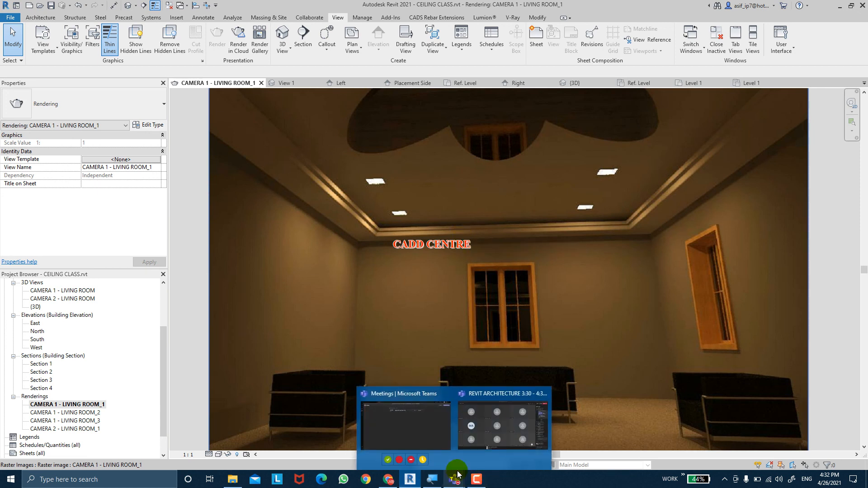
pyautogui.click(478, 480)
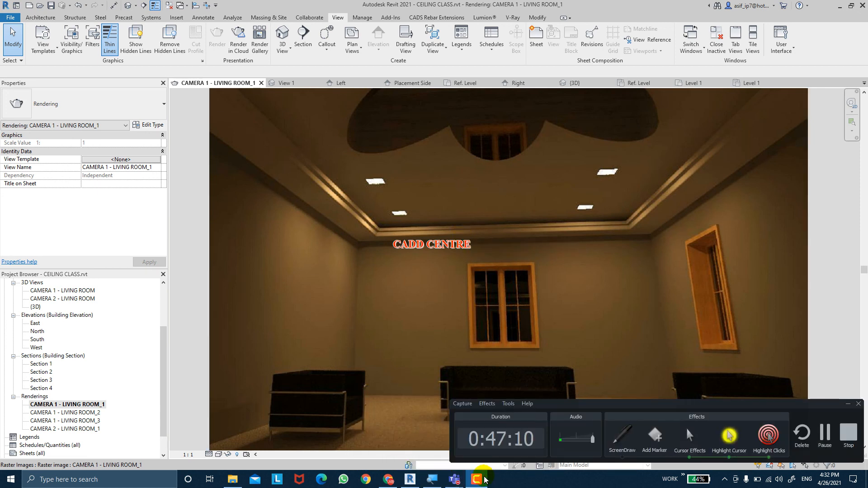
pyautogui.click(483, 479)
# Switch to the REVIT ARCHITECTURE 3:30 - 4:30 meeting in Microsoft Teams and stop sharing the screen
pyautogui.moveTo(455, 480)
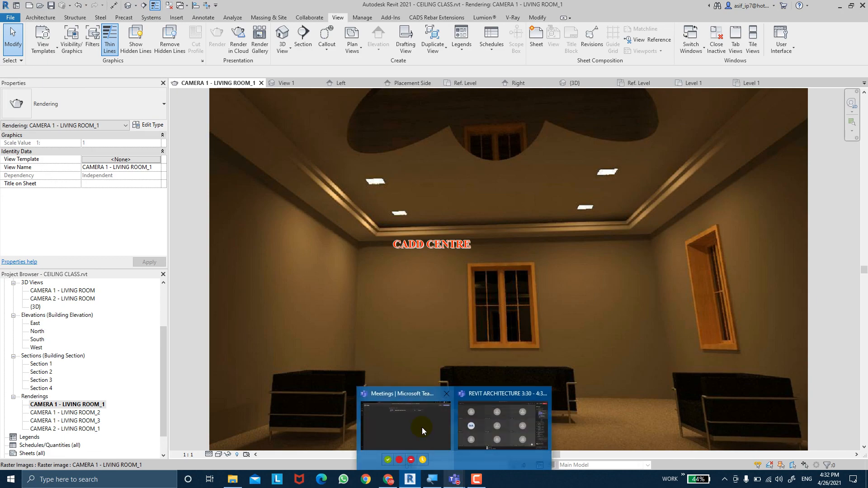
pyautogui.click(482, 422)
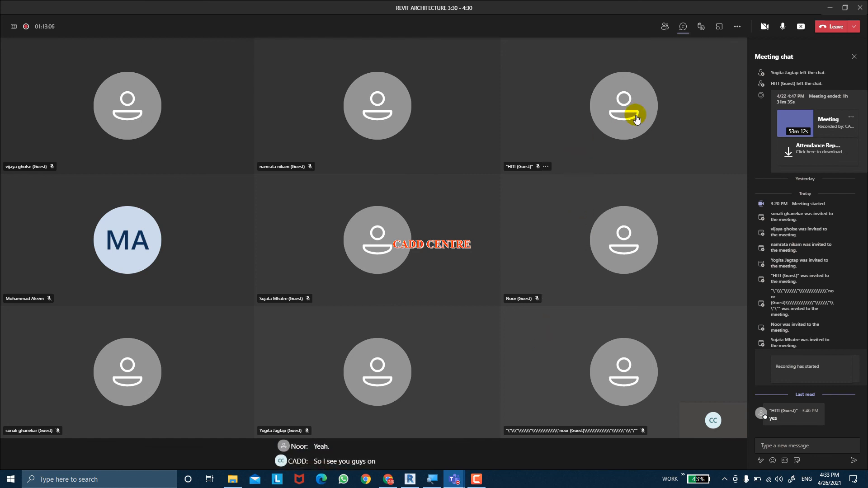
pyautogui.click(802, 28)
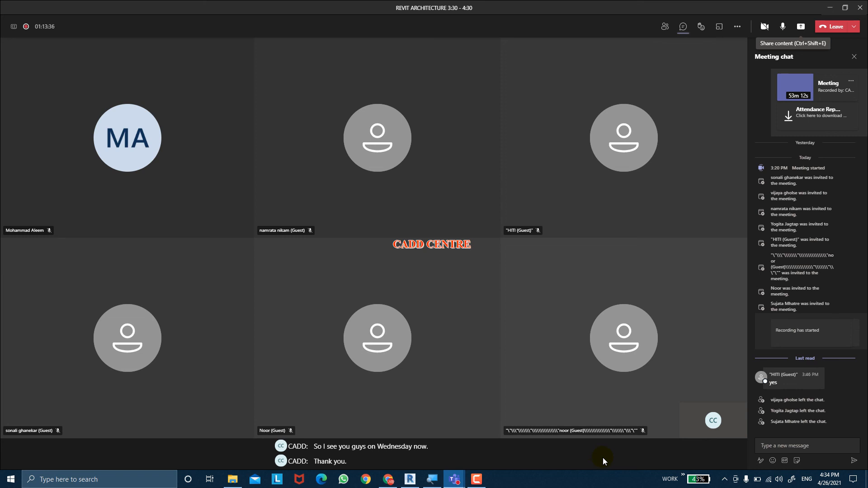
# End the REVIT ARCHITECTURE meeting for everyone
pyautogui.click(737, 26)
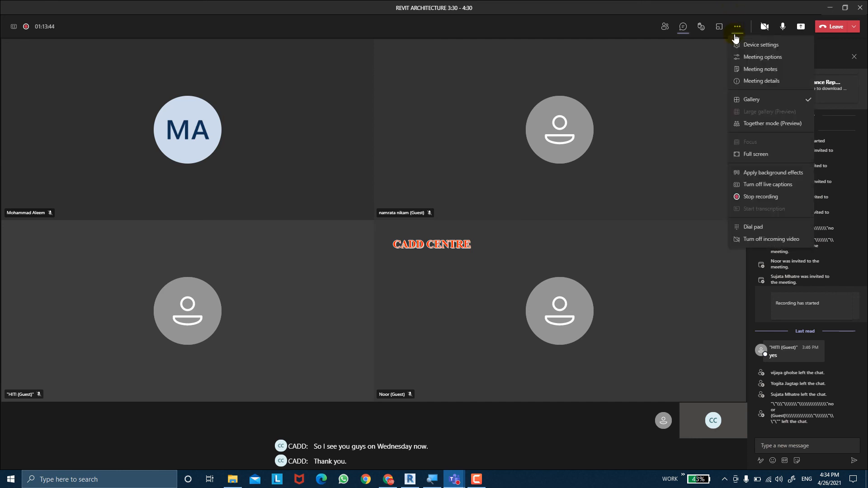
pyautogui.click(572, 422)
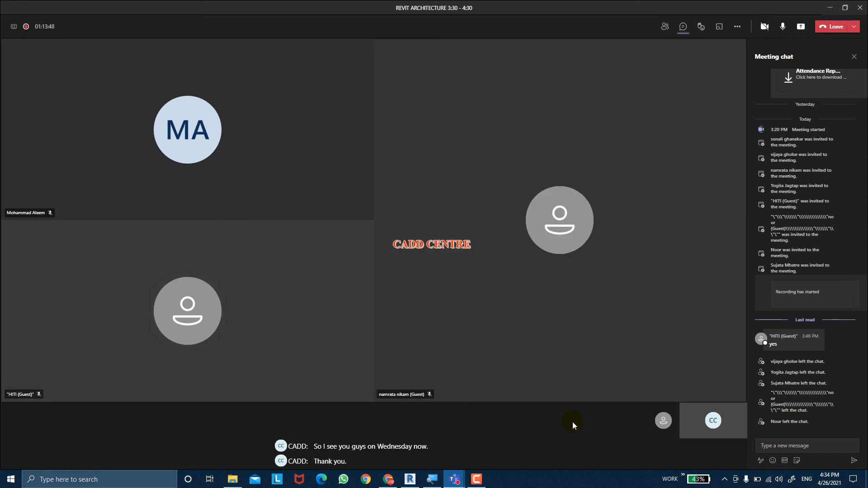
pyautogui.click(854, 26)
pyautogui.click(849, 58)
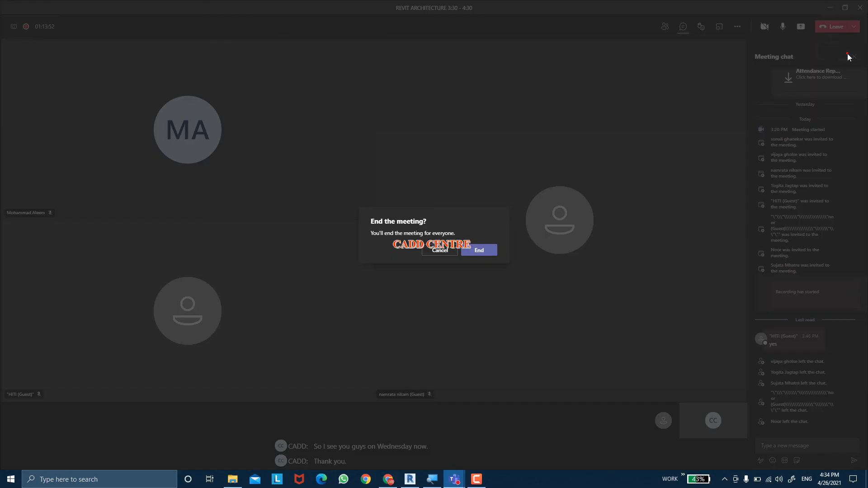
pyautogui.click(492, 252)
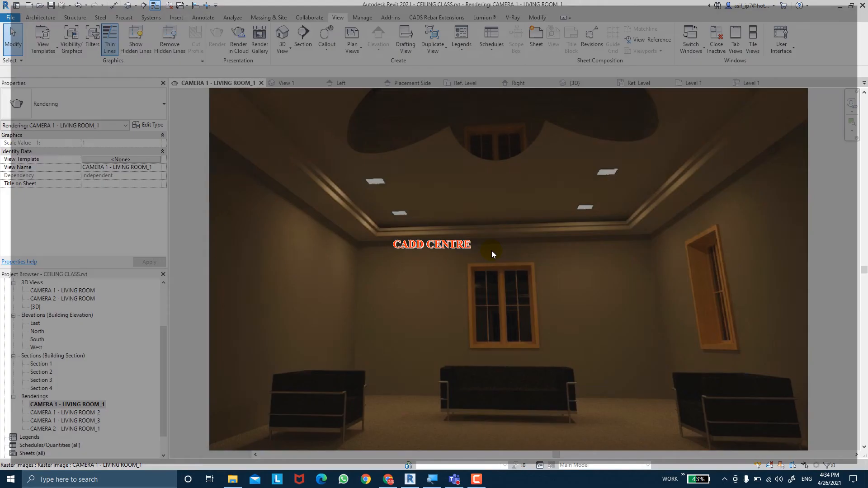